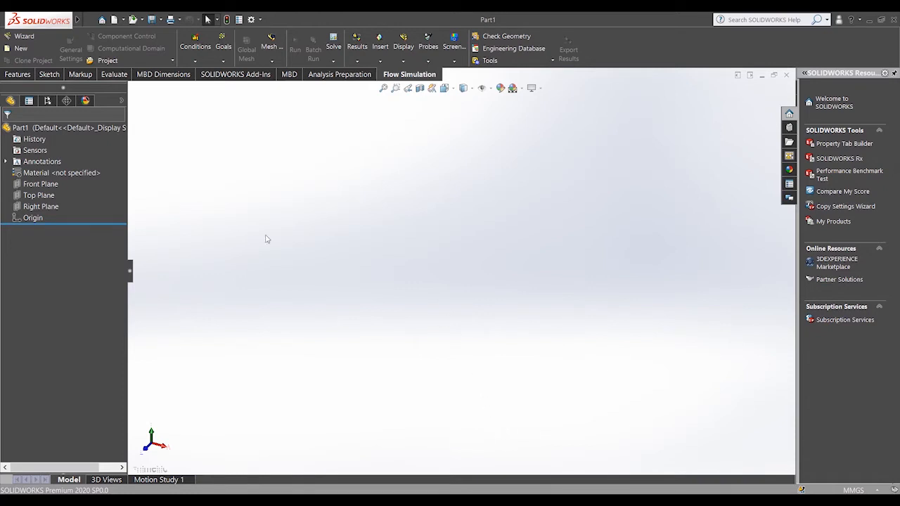
- Start a new sketch on the Right Plane
{"action": "left_click", "coordinate": [52, 75]}
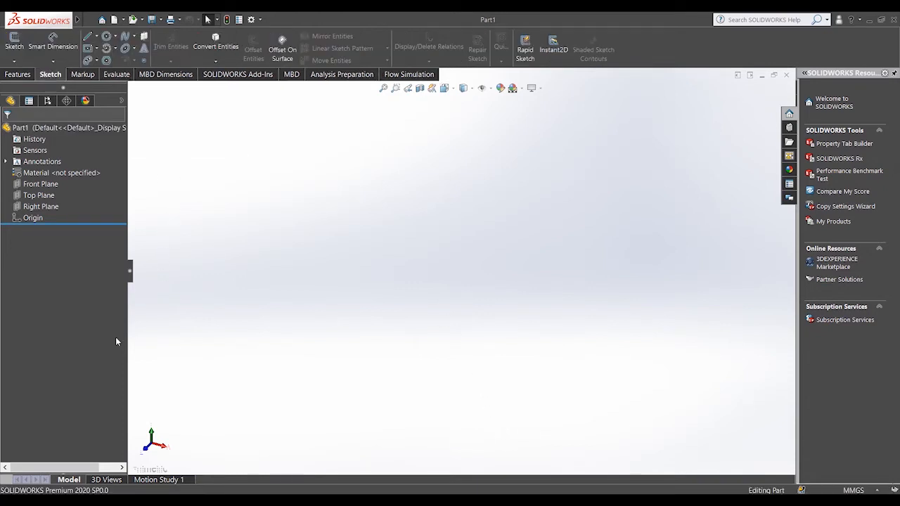
{"action": "left_click", "coordinate": [37, 207]}
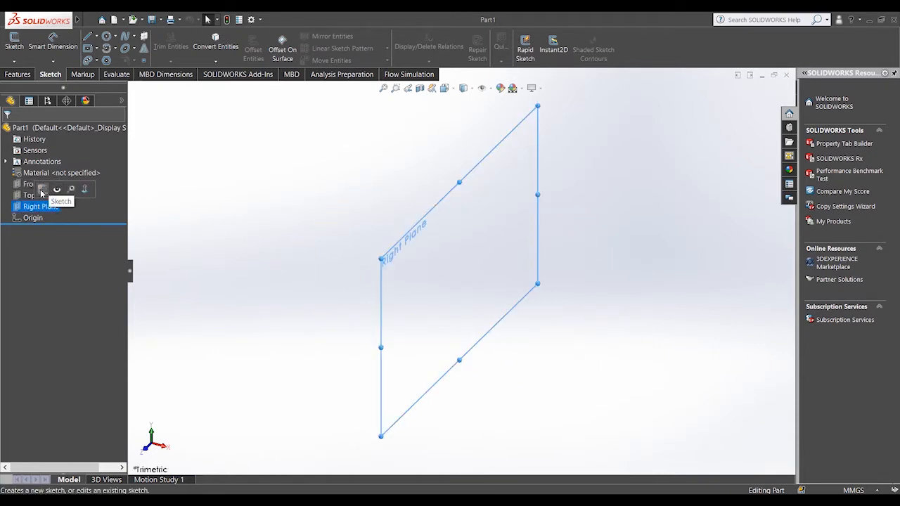
{"action": "left_click", "coordinate": [41, 191]}
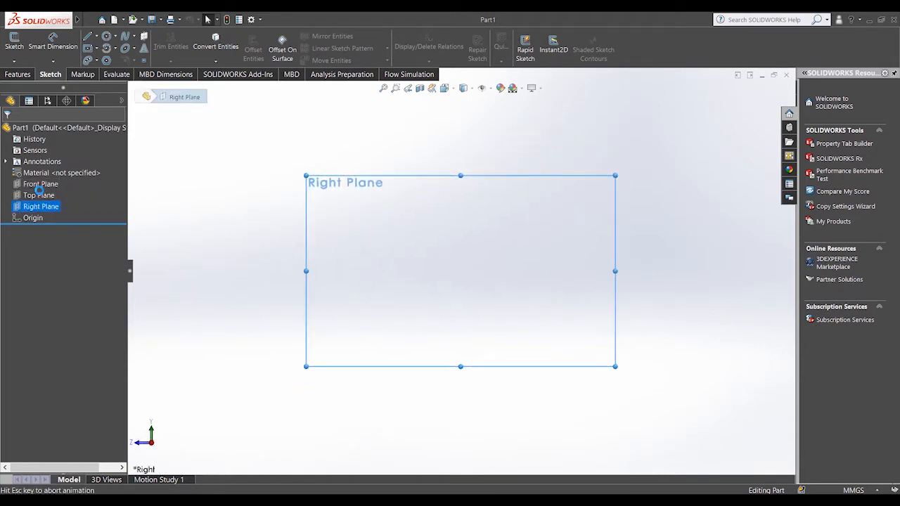
- Draw a vertical centerline upward from the origin
{"action": "left_click", "coordinate": [88, 37]}
{"action": "scroll", "coordinate": [533, 252], "scroll_direction": "down", "scroll_amount": 3}
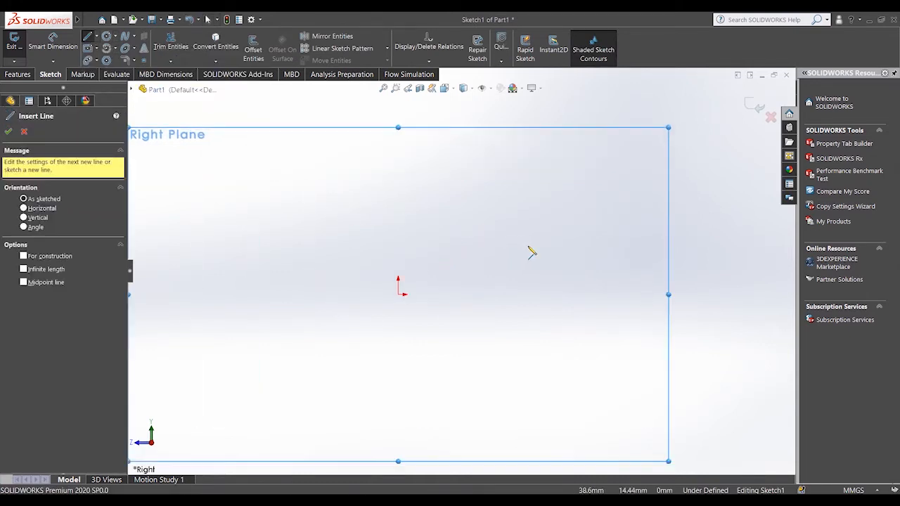
{"action": "scroll", "coordinate": [352, 227], "scroll_direction": "up", "scroll_amount": 2}
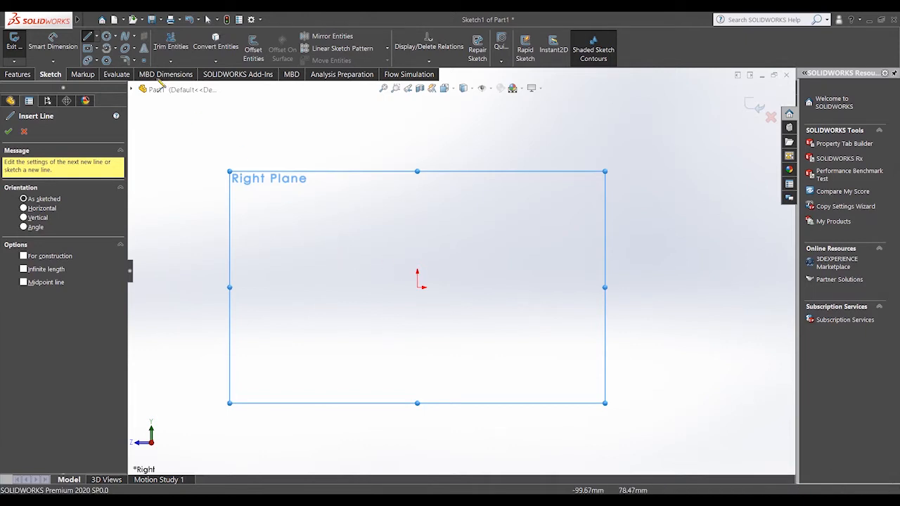
{"action": "left_click", "coordinate": [96, 37]}
{"action": "left_click", "coordinate": [114, 59]}
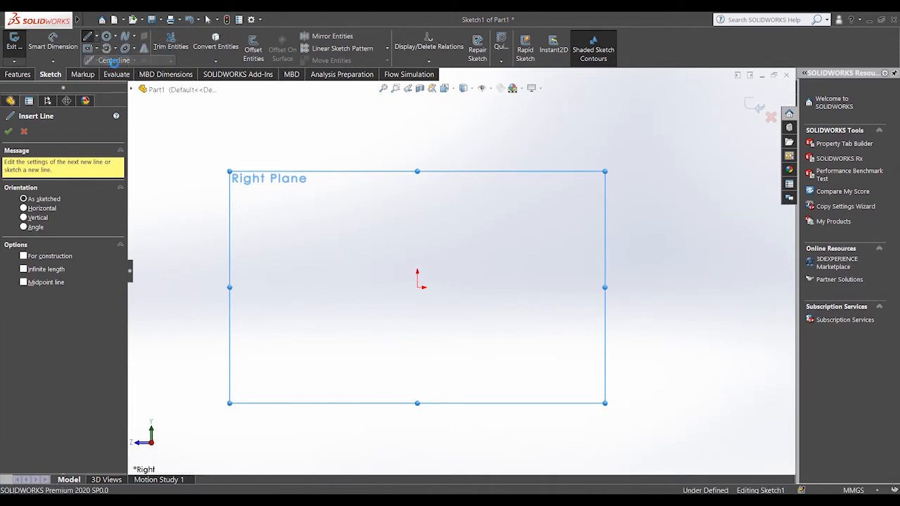
{"action": "scroll", "coordinate": [398, 278], "scroll_direction": "down", "scroll_amount": 2}
{"action": "left_click", "coordinate": [430, 290]}
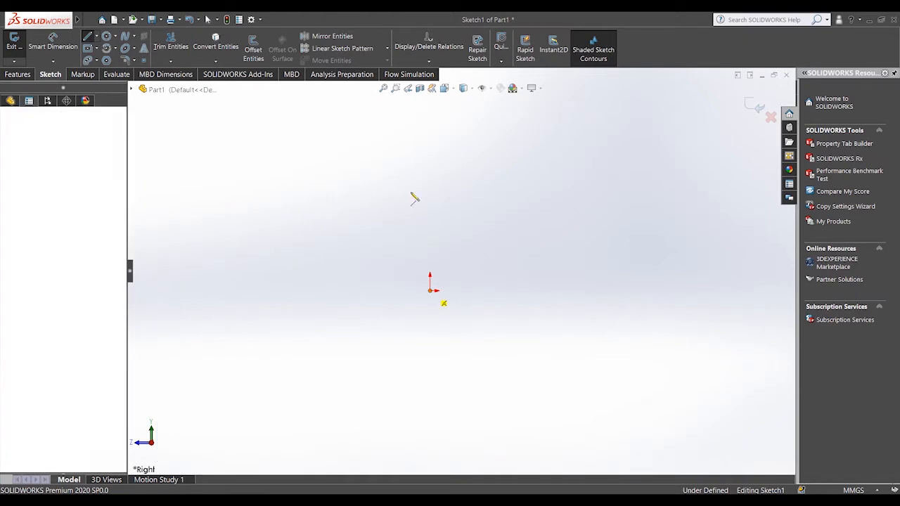
{"action": "left_click", "coordinate": [432, 152]}
{"action": "right_click", "coordinate": [399, 135]}
{"action": "left_click", "coordinate": [429, 153]}
- Sketch a half profile from the centerline with a sloped outer corner, flat base and inner step about 6.4 mm high, ending back on the centerline
{"action": "left_click", "coordinate": [87, 37]}
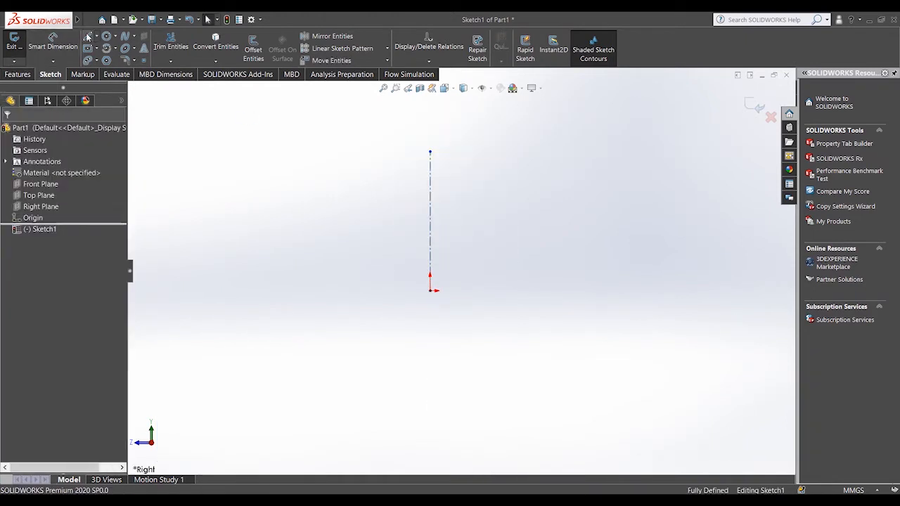
{"action": "key", "text": "l"}
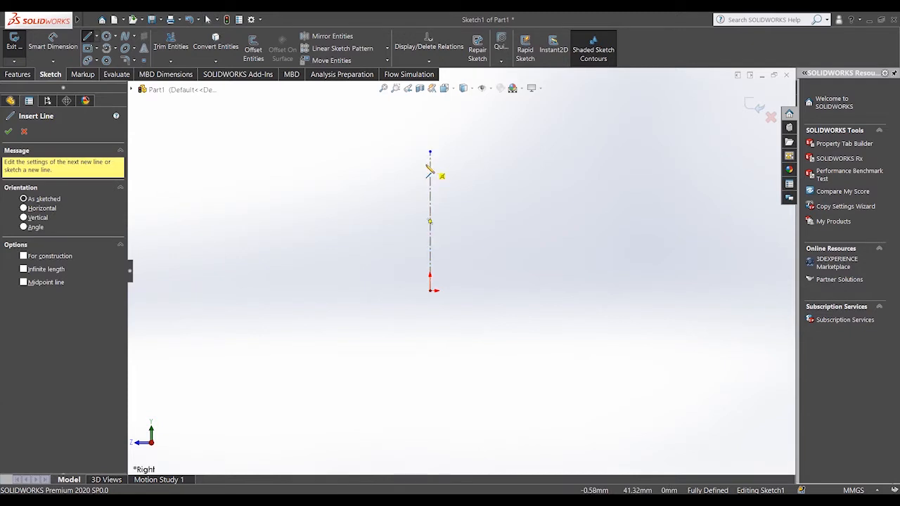
{"action": "left_click", "coordinate": [429, 165]}
{"action": "left_click", "coordinate": [326, 165]}
{"action": "double_click", "coordinate": [289, 202]}
{"action": "left_click", "coordinate": [289, 202]}
{"action": "left_click", "coordinate": [288, 222]}
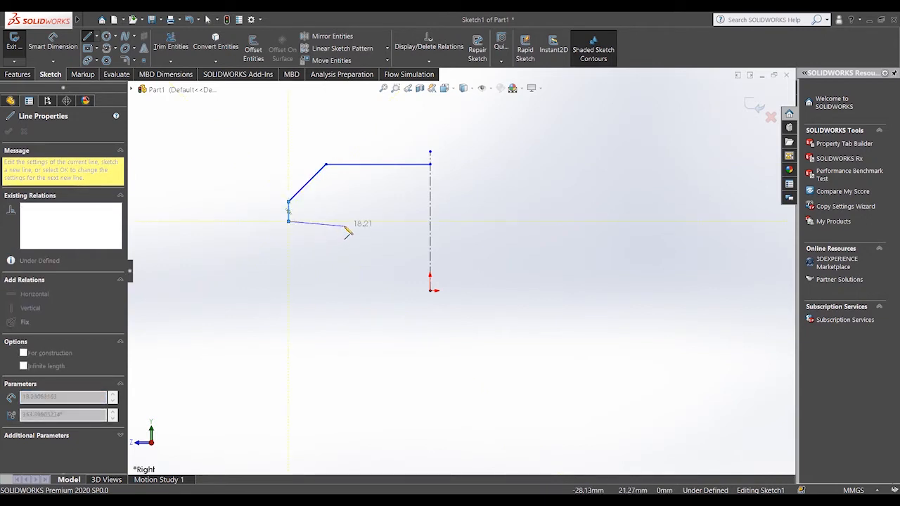
{"action": "left_click", "coordinate": [340, 221]}
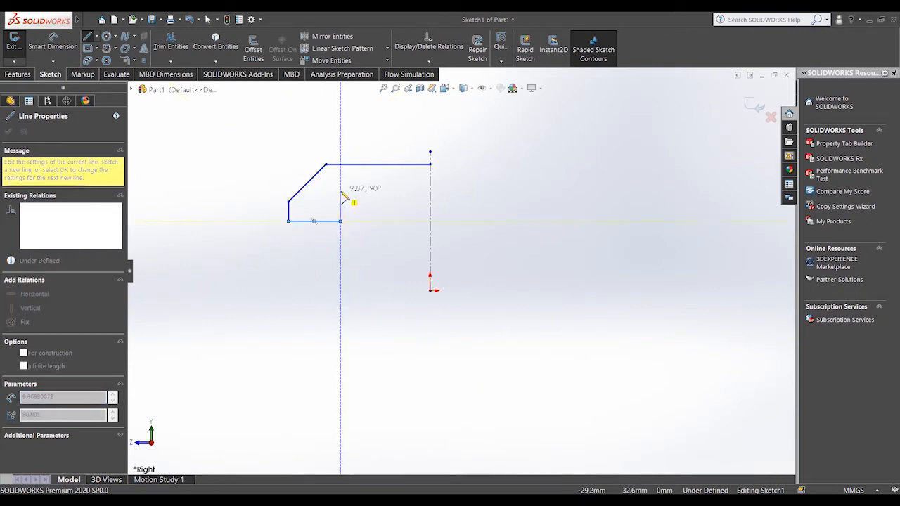
{"action": "double_click", "coordinate": [353, 203]}
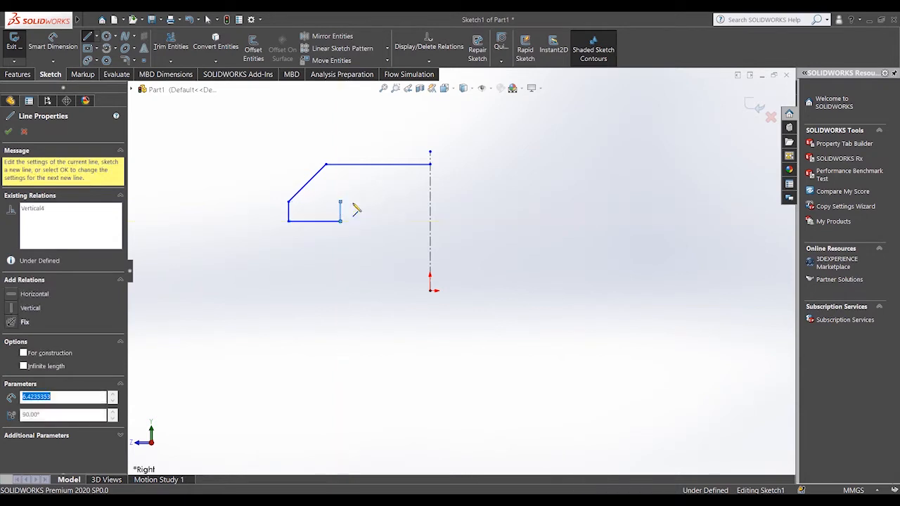
{"action": "left_click", "coordinate": [431, 203]}
{"action": "right_click", "coordinate": [368, 121]}
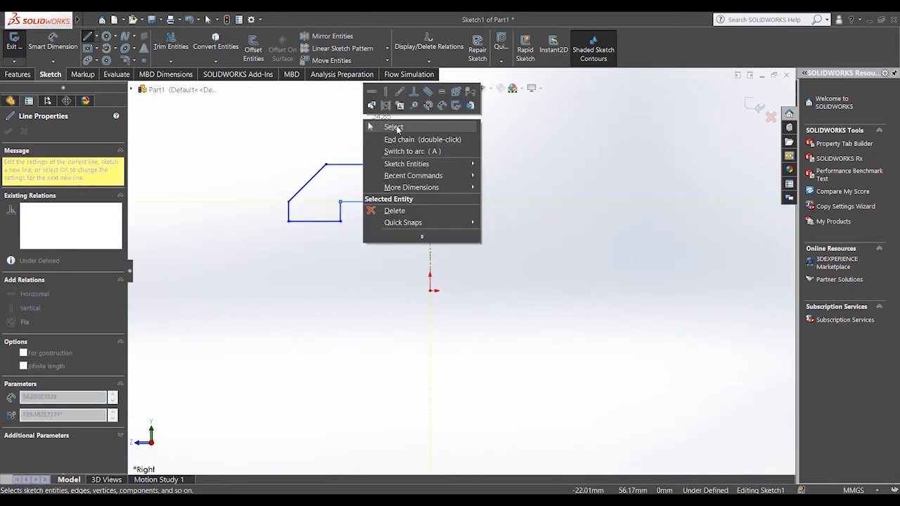
{"action": "left_click", "coordinate": [387, 125]}
- Fillet both ends of the profile's sloped line with a 10 mm radius
{"action": "scroll", "coordinate": [315, 163], "scroll_direction": "down", "scroll_amount": 2}
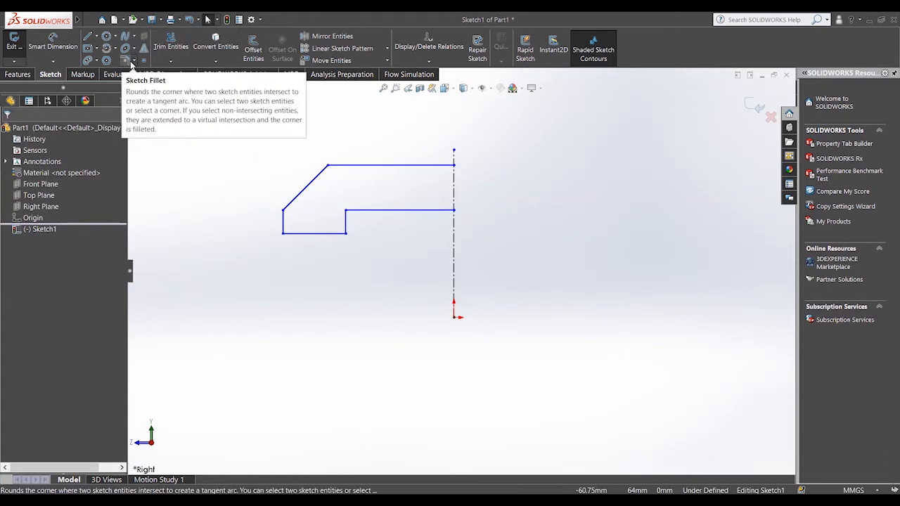
{"action": "left_click", "coordinate": [126, 61]}
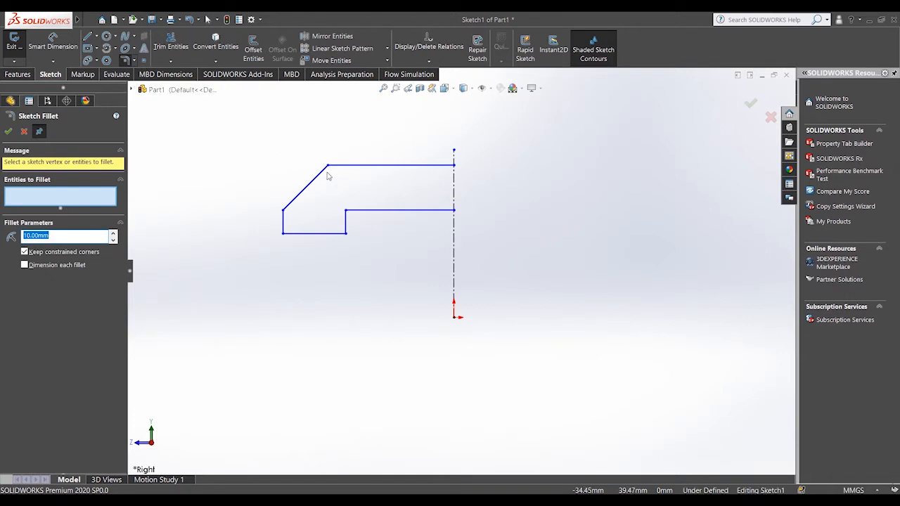
{"action": "scroll", "coordinate": [329, 182], "scroll_direction": "down", "scroll_amount": 2}
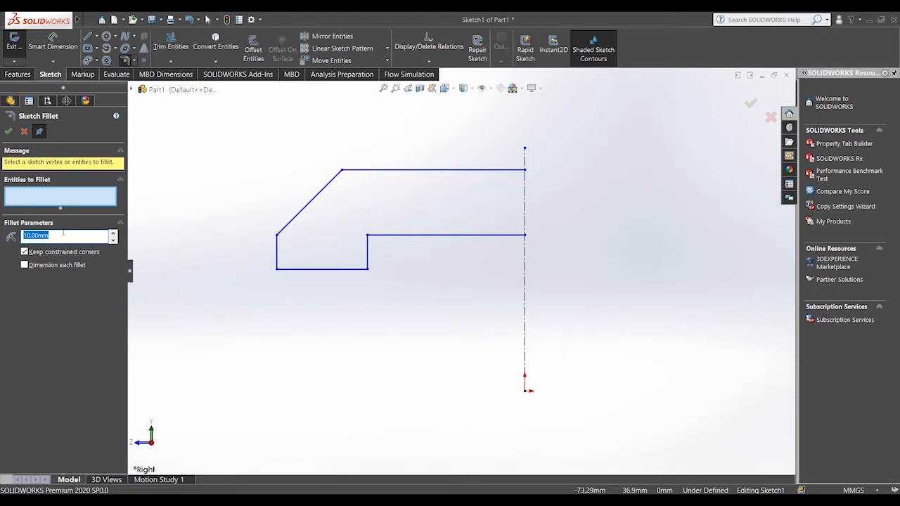
{"action": "left_click", "coordinate": [344, 173]}
{"action": "left_click", "coordinate": [278, 236]}
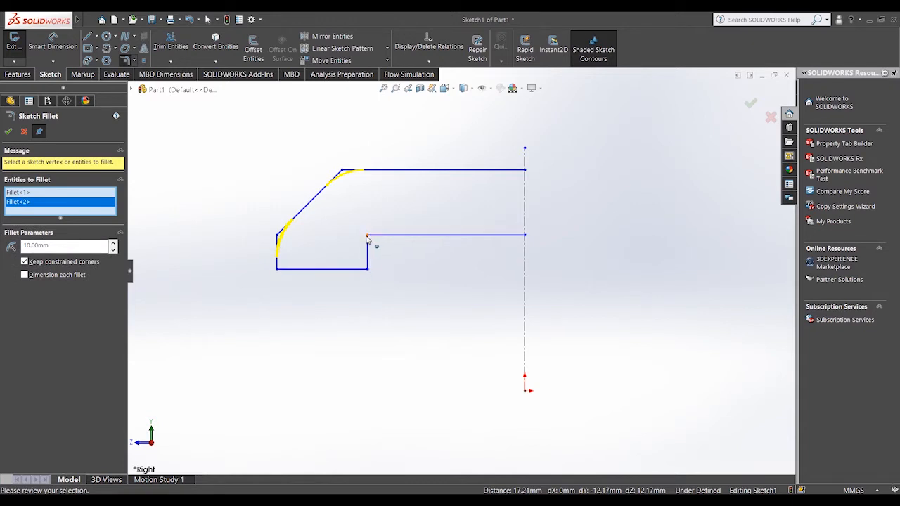
{"action": "left_click", "coordinate": [8, 131]}
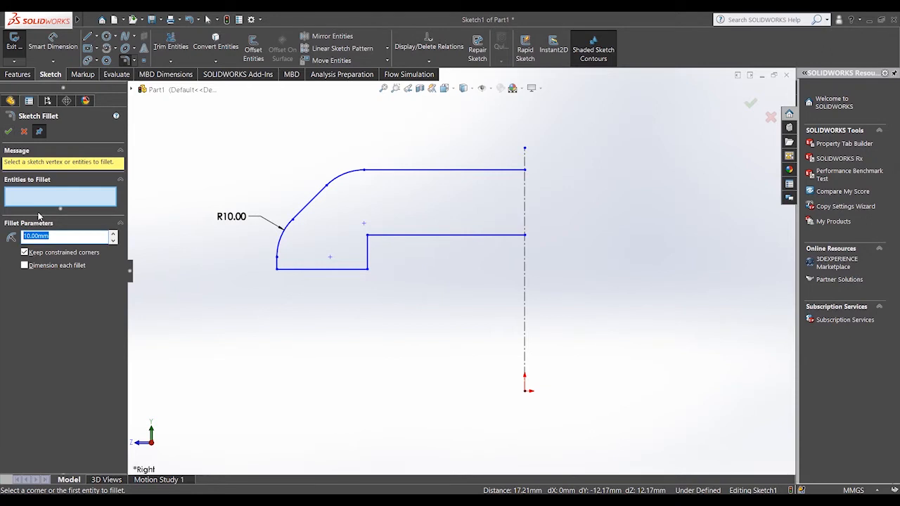
- Fillet the corner between the profile's bottom line and the inner vertical line with a 5 mm radius
{"action": "type", "text": "5"}
{"action": "left_click", "coordinate": [367, 271]}
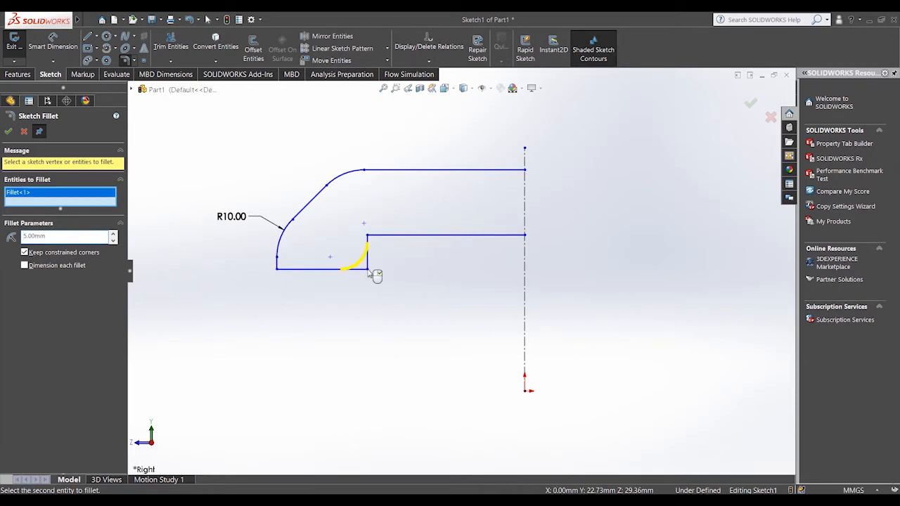
{"action": "left_click", "coordinate": [8, 131]}
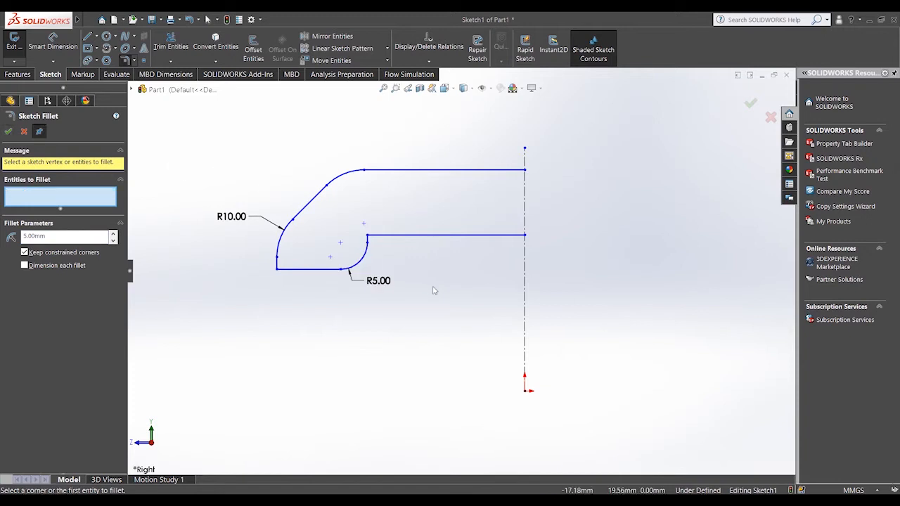
{"action": "scroll", "coordinate": [432, 288], "scroll_direction": "down", "scroll_amount": 3}
{"action": "scroll", "coordinate": [342, 286], "scroll_direction": "up", "scroll_amount": 3}
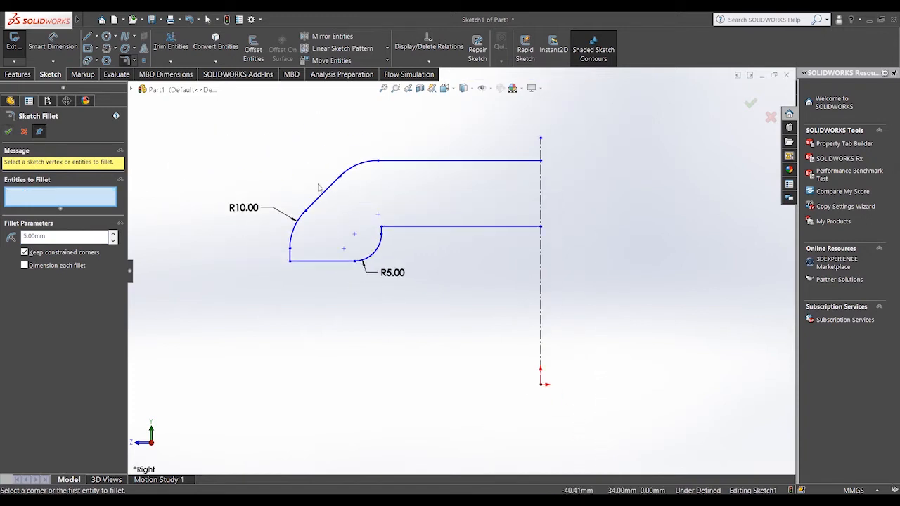
{"action": "left_click", "coordinate": [8, 132]}
- Examine the rounded corners of the half profile up close
{"action": "scroll", "coordinate": [418, 195], "scroll_direction": "down", "scroll_amount": 5}
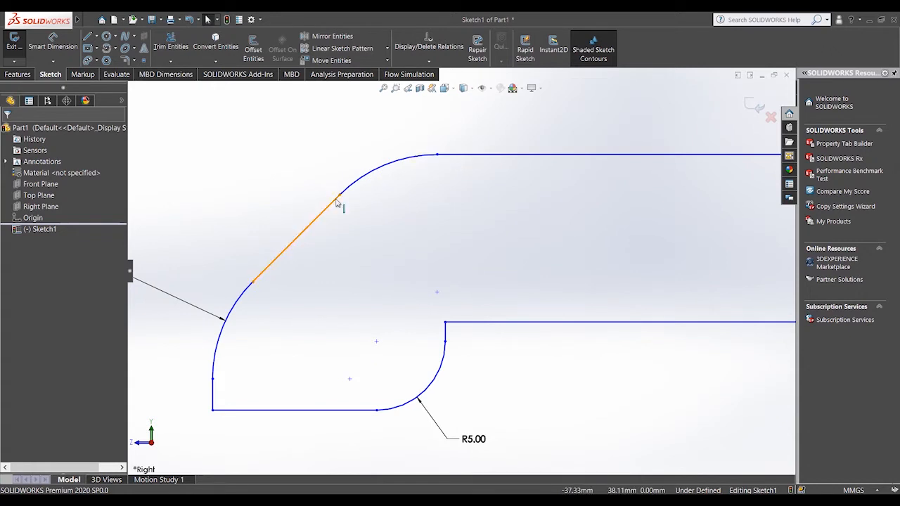
{"action": "scroll", "coordinate": [390, 176], "scroll_direction": "down", "scroll_amount": 2}
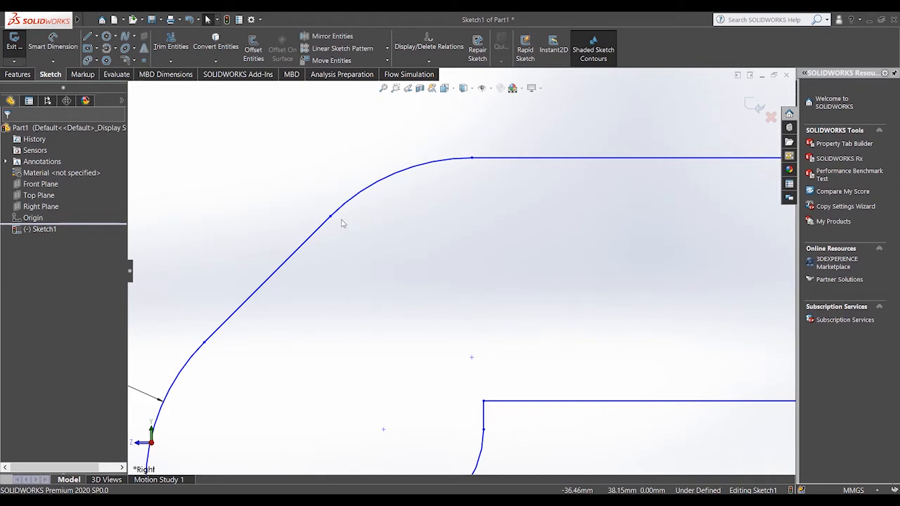
{"action": "scroll", "coordinate": [449, 170], "scroll_direction": "up", "scroll_amount": 2}
{"action": "scroll", "coordinate": [434, 190], "scroll_direction": "down", "scroll_amount": 3}
{"action": "scroll", "coordinate": [510, 256], "scroll_direction": "up", "scroll_amount": 1}
{"action": "scroll", "coordinate": [510, 256], "scroll_direction": "up", "scroll_amount": 4}
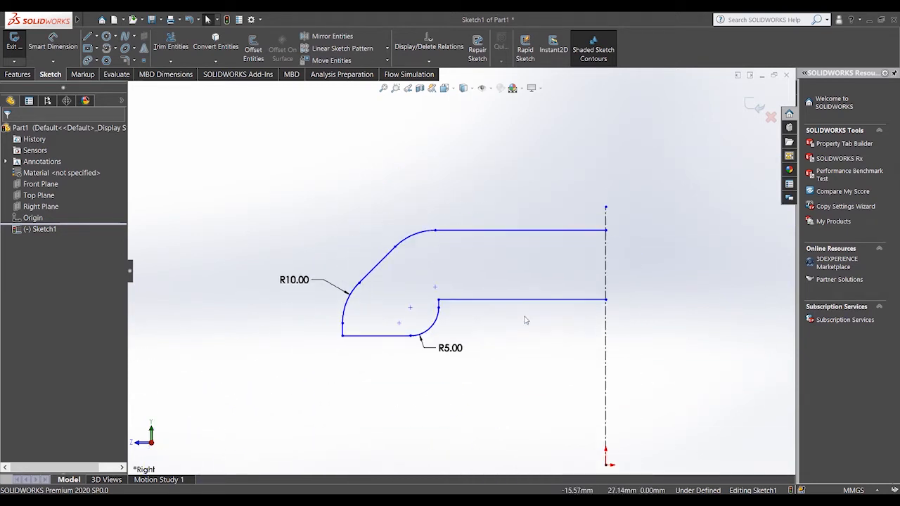
{"action": "scroll", "coordinate": [597, 317], "scroll_direction": "down", "scroll_amount": 1}
{"action": "scroll", "coordinate": [586, 316], "scroll_direction": "up", "scroll_amount": 3}
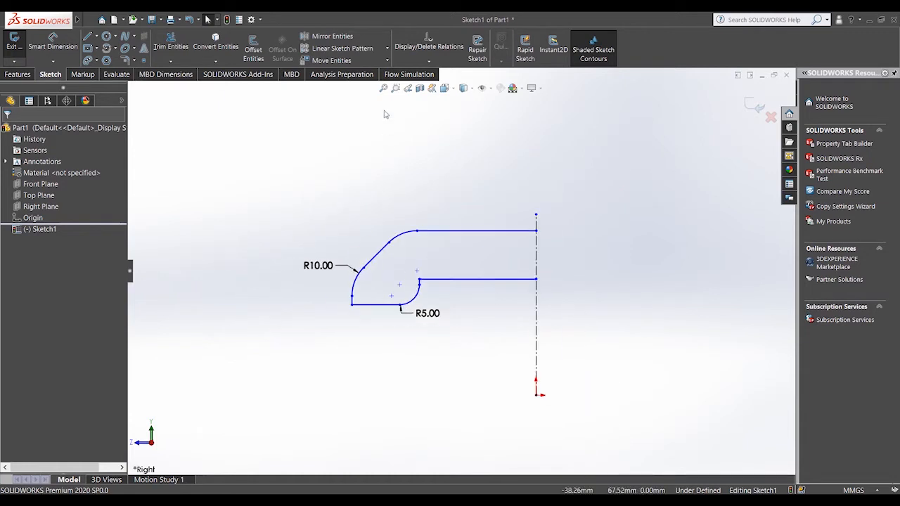
- Mirror all lines and arcs of the half profile about the vertical centerline, keeping the original geometry
{"action": "left_click", "coordinate": [332, 36]}
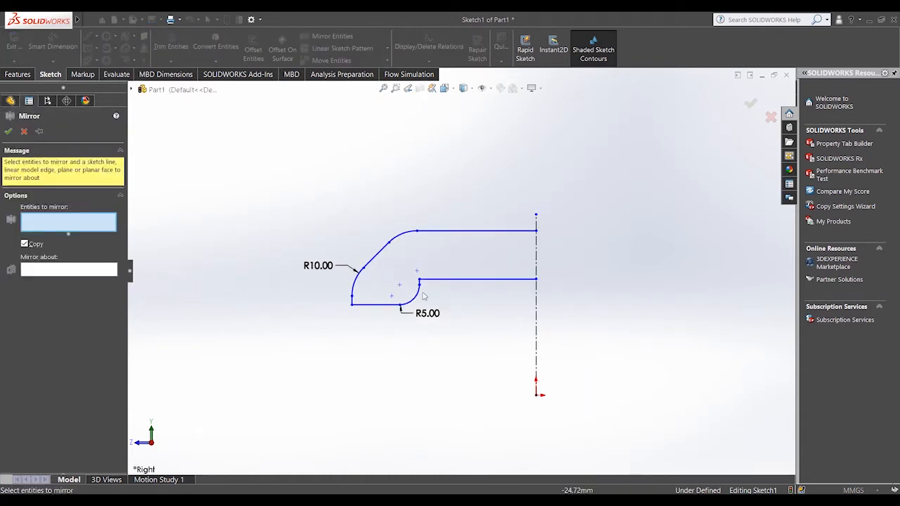
{"action": "scroll", "coordinate": [414, 260], "scroll_direction": "down", "scroll_amount": 1}
{"action": "scroll", "coordinate": [399, 244], "scroll_direction": "down", "scroll_amount": 1}
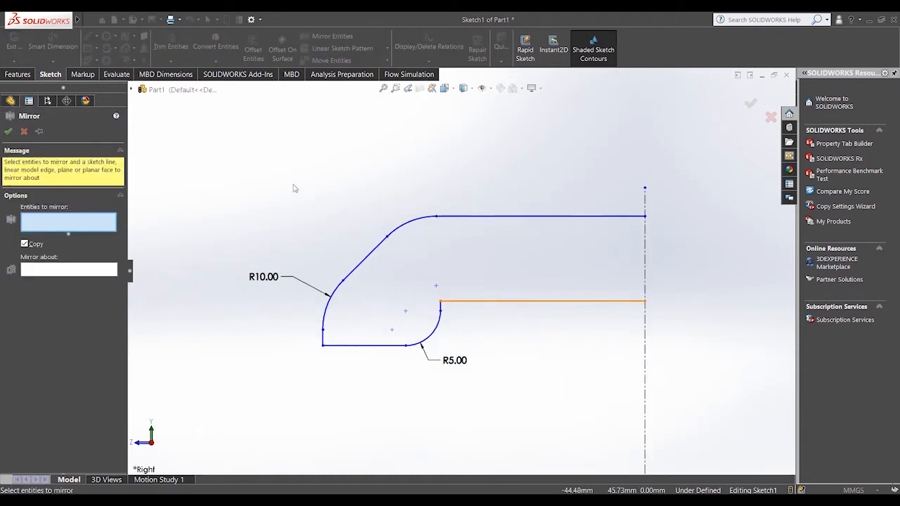
{"action": "left_click", "coordinate": [586, 303]}
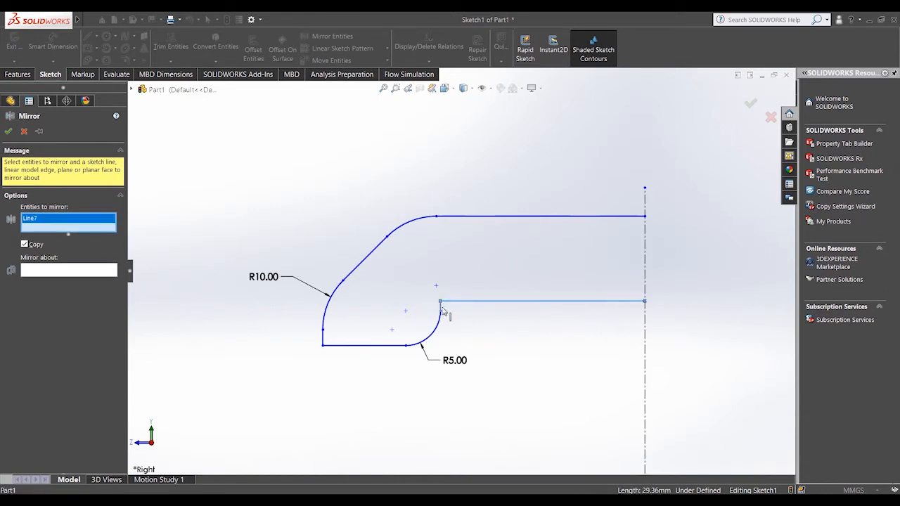
{"action": "left_click", "coordinate": [442, 309]}
{"action": "left_click", "coordinate": [446, 328]}
{"action": "scroll", "coordinate": [588, 309], "scroll_direction": "up", "scroll_amount": 4}
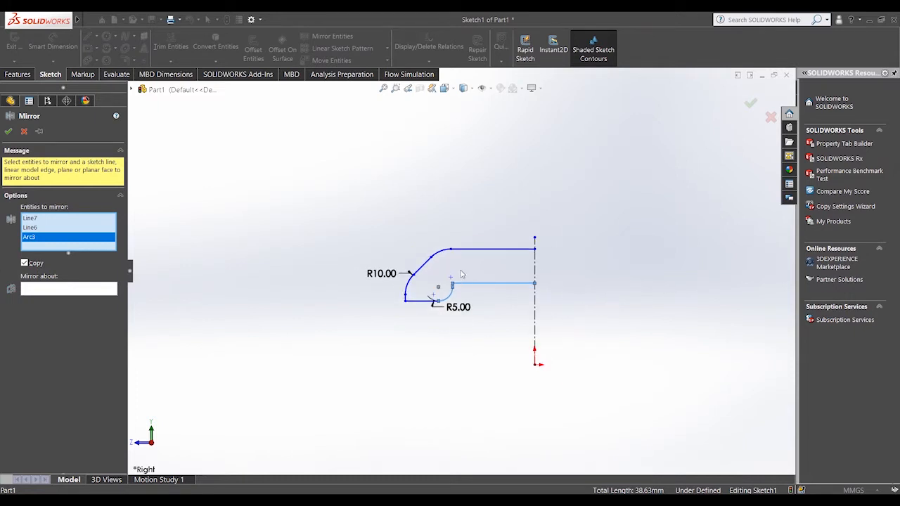
{"action": "scroll", "coordinate": [422, 304], "scroll_direction": "down", "scroll_amount": 3}
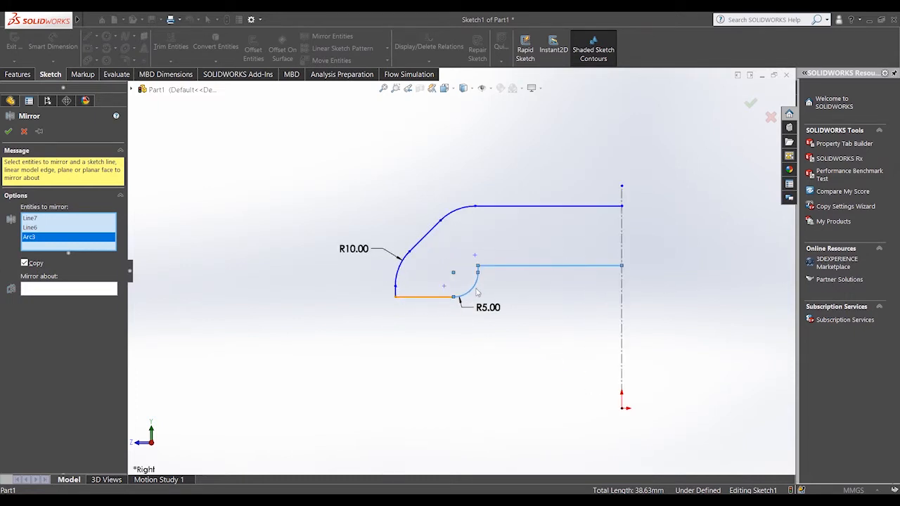
{"action": "left_click", "coordinate": [433, 298]}
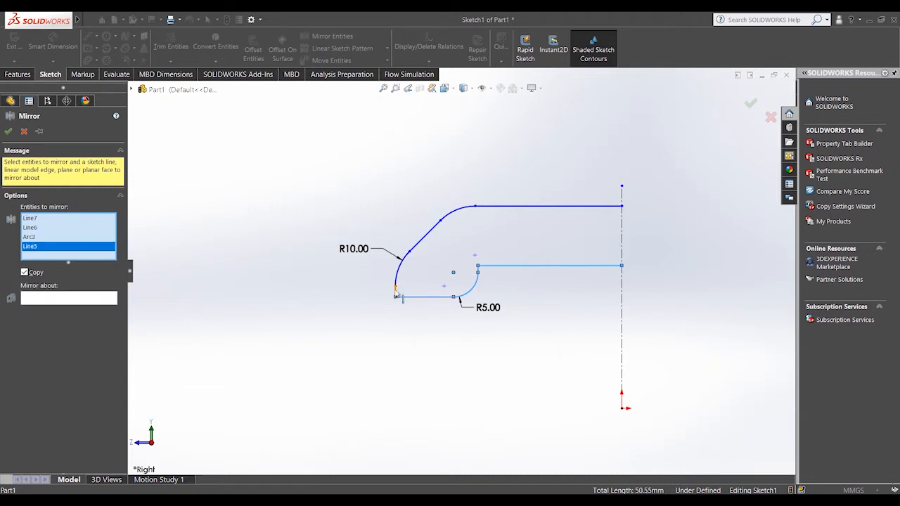
{"action": "left_click", "coordinate": [396, 291]}
{"action": "left_click", "coordinate": [404, 266]}
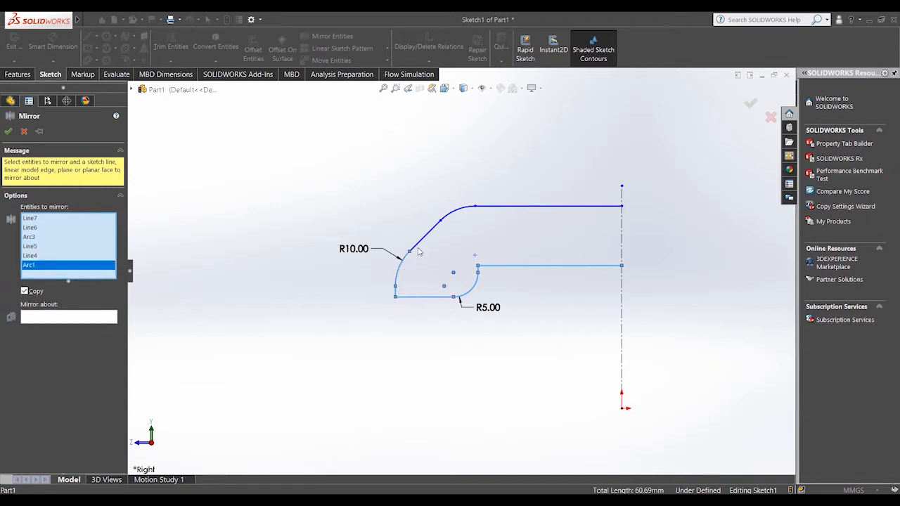
{"action": "left_click", "coordinate": [429, 236]}
{"action": "left_click", "coordinate": [457, 212]}
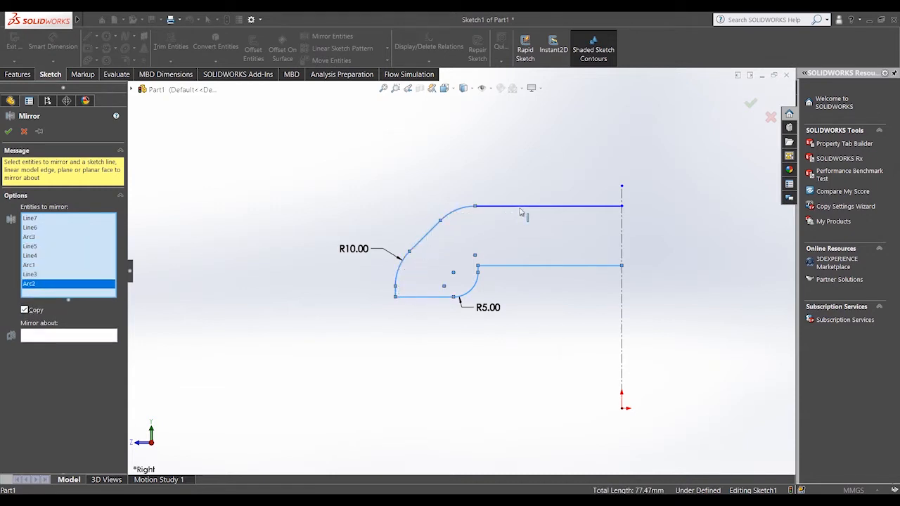
{"action": "left_click", "coordinate": [521, 208]}
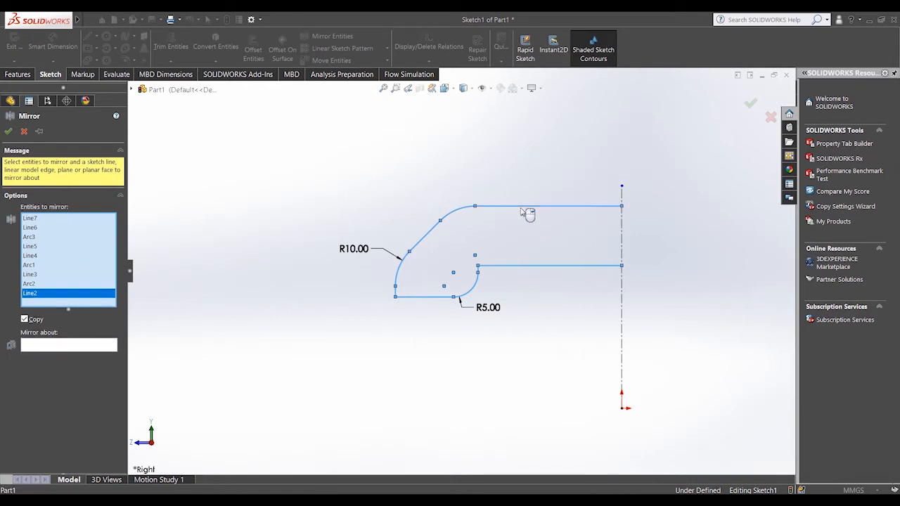
{"action": "left_click", "coordinate": [65, 345]}
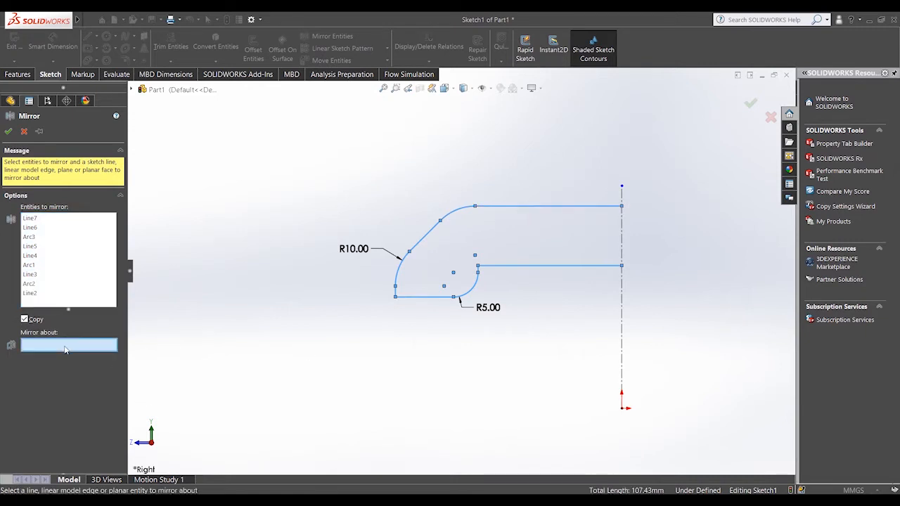
{"action": "left_click", "coordinate": [622, 320]}
{"action": "scroll", "coordinate": [460, 274], "scroll_direction": "up", "scroll_amount": 3}
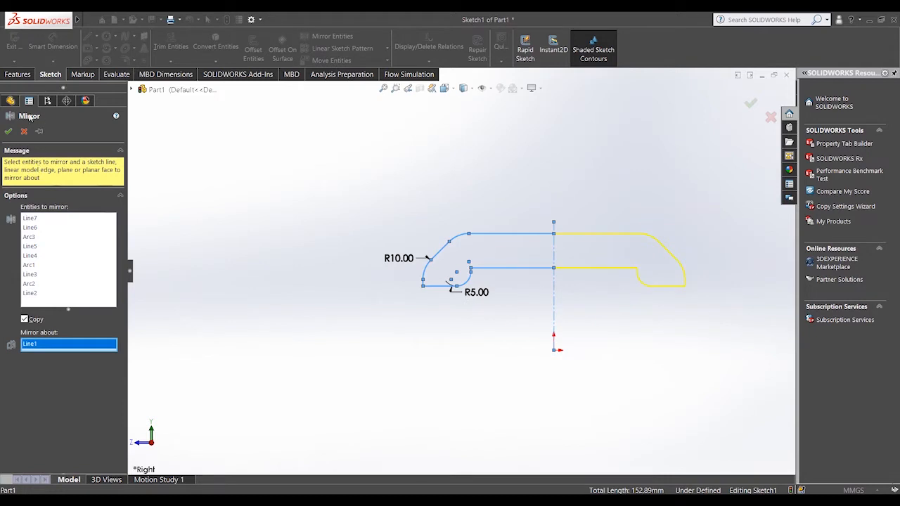
{"action": "left_click", "coordinate": [8, 131]}
{"action": "scroll", "coordinate": [625, 358], "scroll_direction": "up", "scroll_amount": 2}
{"action": "scroll", "coordinate": [590, 330], "scroll_direction": "down", "scroll_amount": 4}
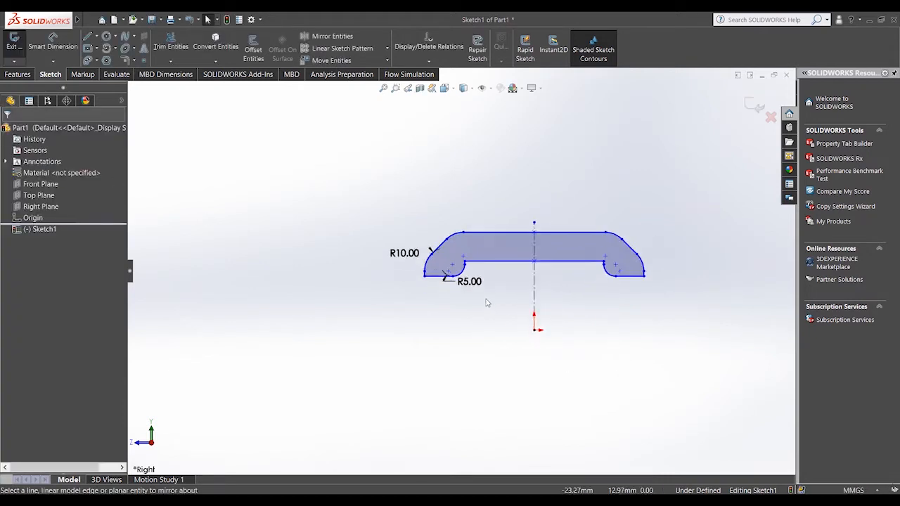
{"action": "scroll", "coordinate": [459, 274], "scroll_direction": "up", "scroll_amount": 2}
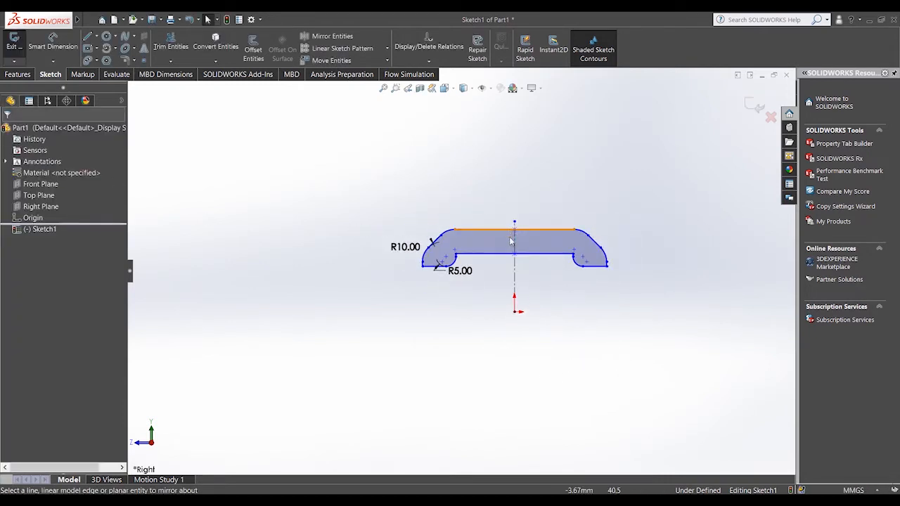
{"action": "scroll", "coordinate": [520, 235], "scroll_direction": "down", "scroll_amount": 1}
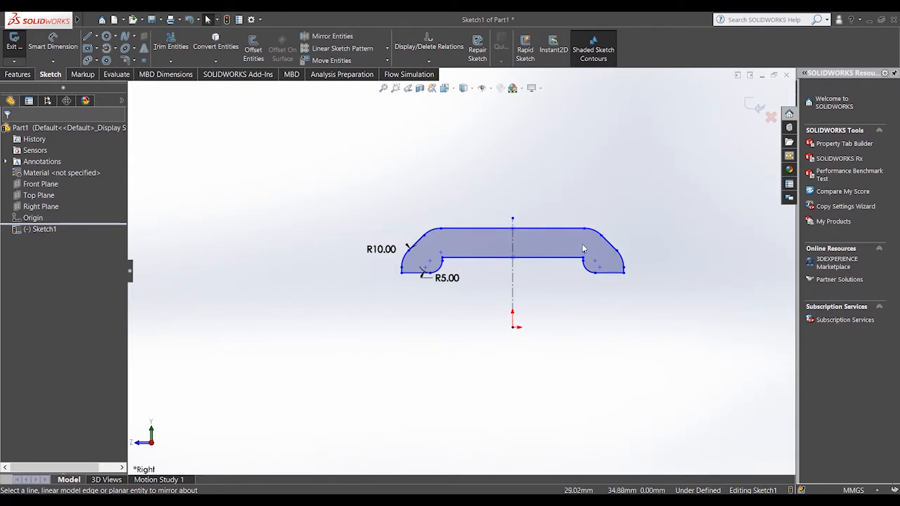
{"action": "scroll", "coordinate": [636, 253], "scroll_direction": "down", "scroll_amount": 1}
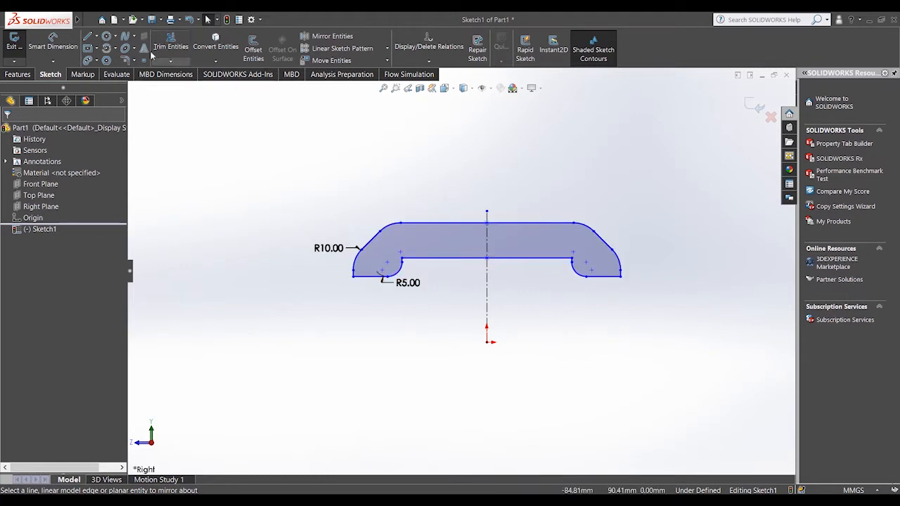
- Sketch a horizontal centerline about 81 mm long through the origin, below the mirrored profile
{"action": "left_click", "coordinate": [96, 36]}
{"action": "left_click", "coordinate": [109, 59]}
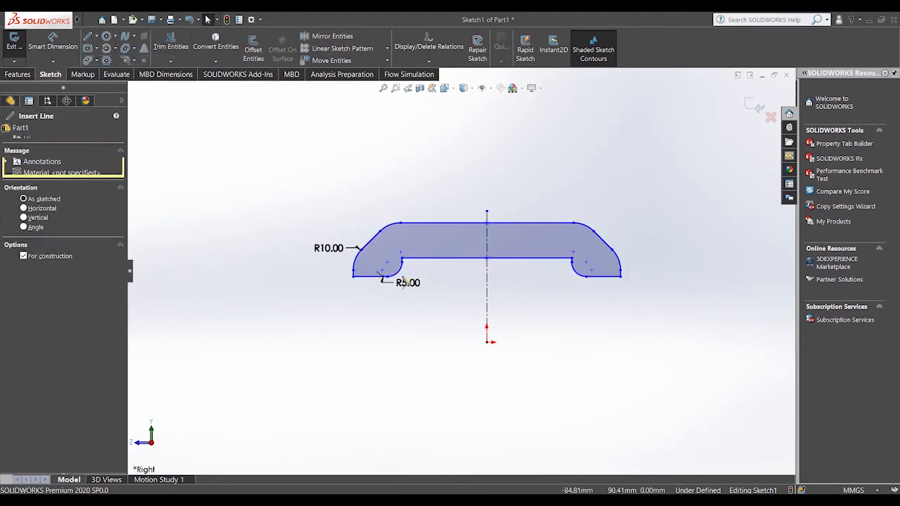
{"action": "scroll", "coordinate": [483, 317], "scroll_direction": "up", "scroll_amount": 2}
{"action": "key", "text": "space"}
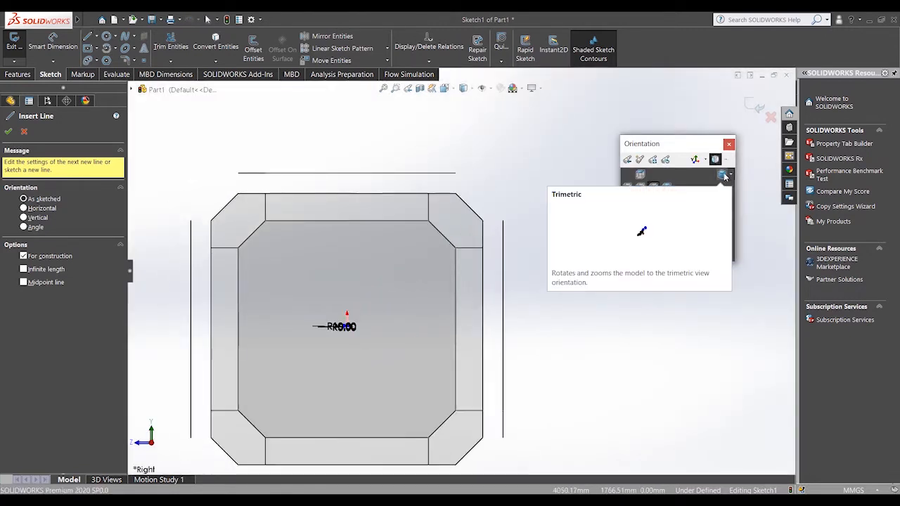
{"action": "left_click", "coordinate": [724, 176]}
{"action": "scroll", "coordinate": [485, 266], "scroll_direction": "down", "scroll_amount": 5}
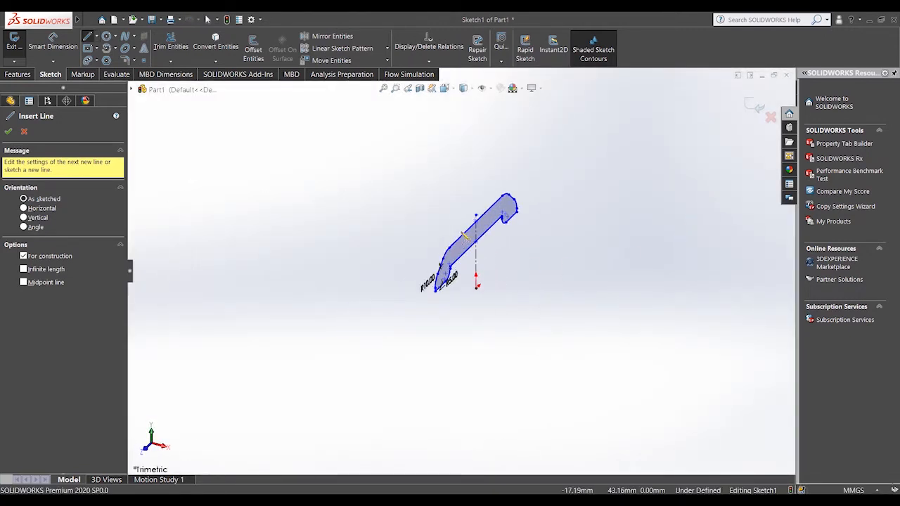
{"action": "scroll", "coordinate": [496, 268], "scroll_direction": "up", "scroll_amount": 2}
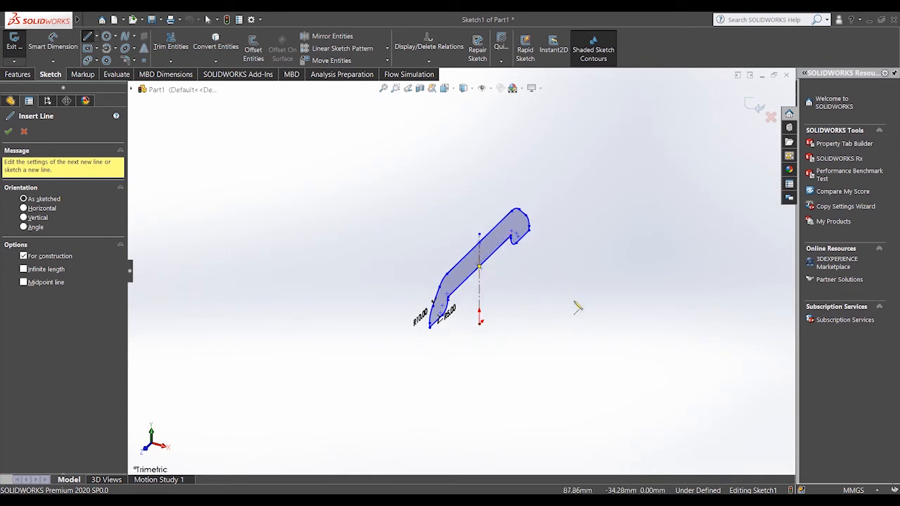
{"action": "scroll", "coordinate": [492, 327], "scroll_direction": "up", "scroll_amount": 2}
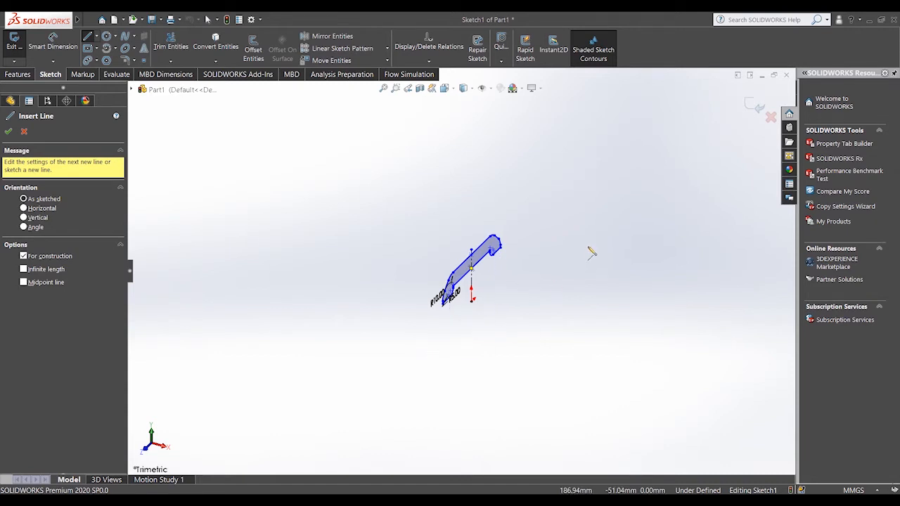
{"action": "key", "text": "space"}
{"action": "left_click", "coordinate": [437, 391]}
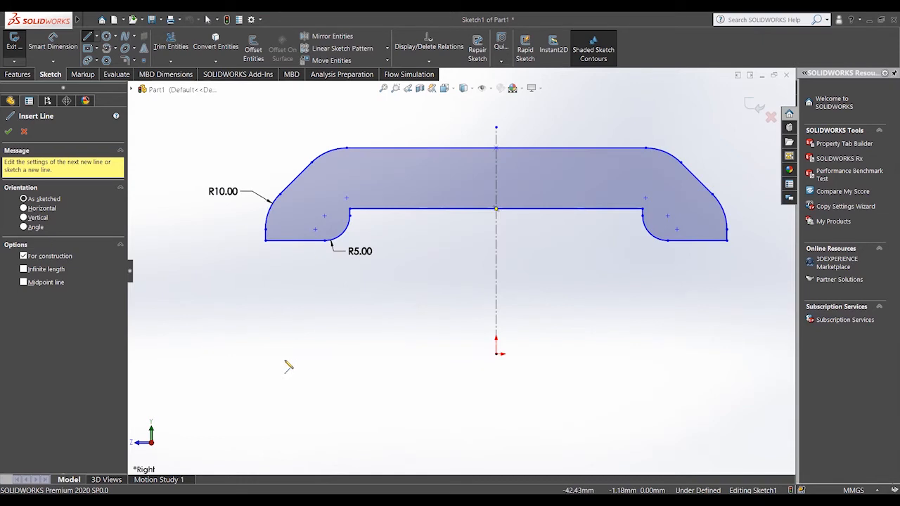
{"action": "left_click", "coordinate": [302, 354]}
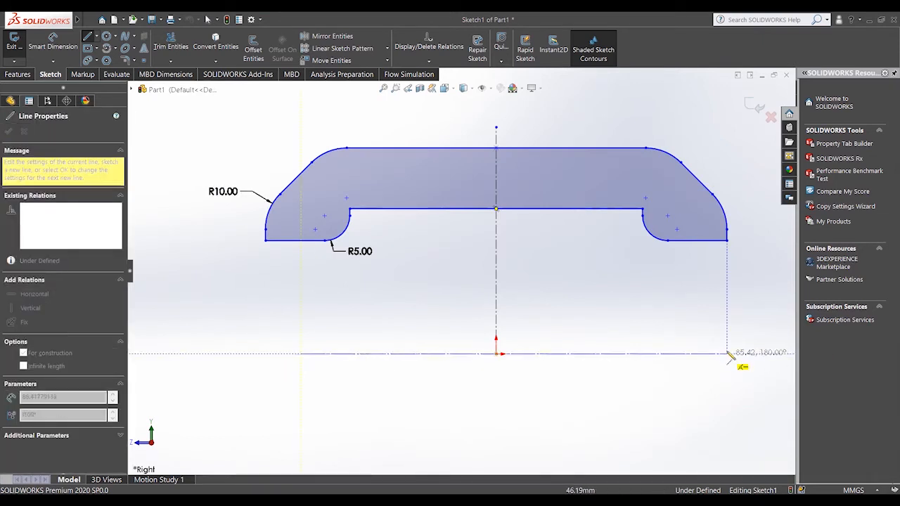
{"action": "left_click", "coordinate": [728, 354]}
{"action": "right_click", "coordinate": [598, 270]}
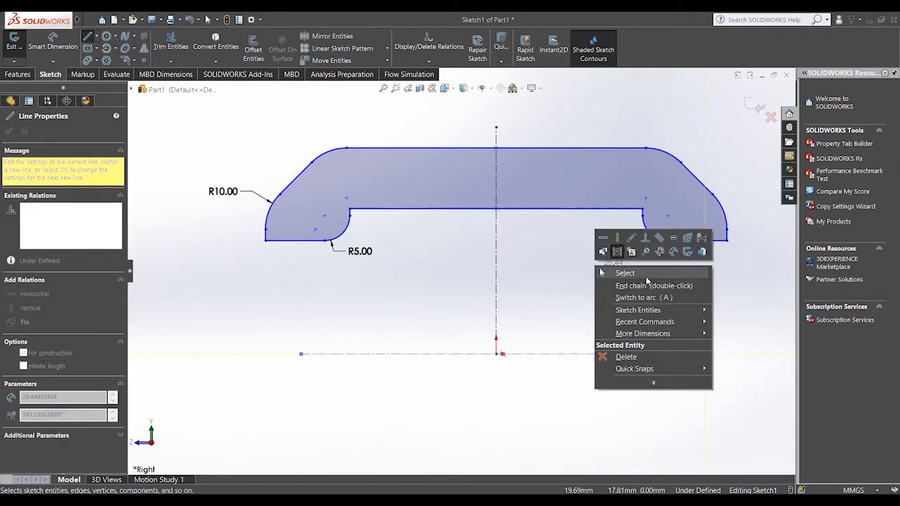
{"action": "left_click", "coordinate": [649, 276]}
{"action": "key", "text": "f"}
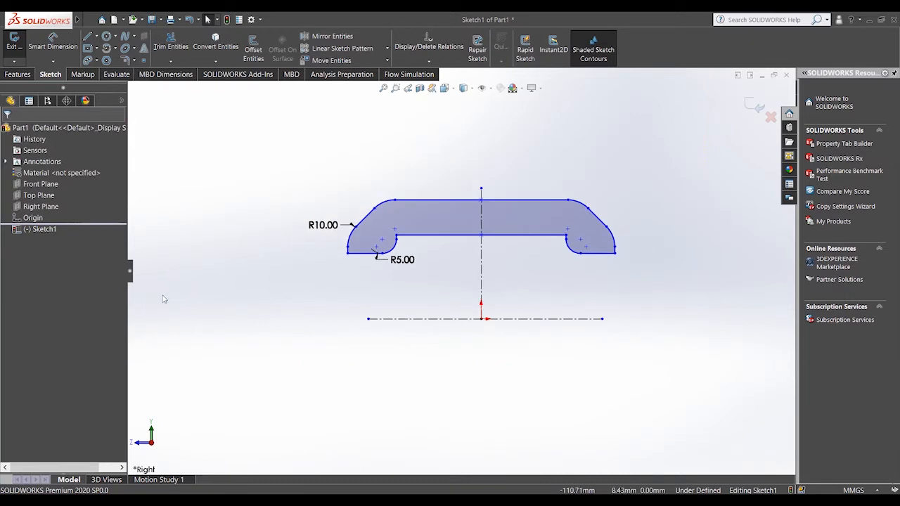
- Set up a 360° Revolved Boss/Base of the profile with the horizontal centerline as its axis
{"action": "left_click", "coordinate": [14, 77]}
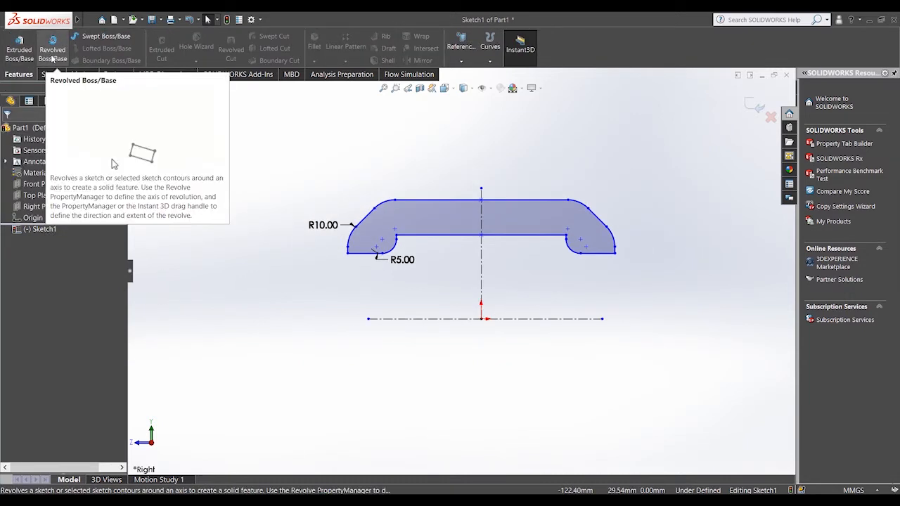
{"action": "left_click", "coordinate": [55, 53]}
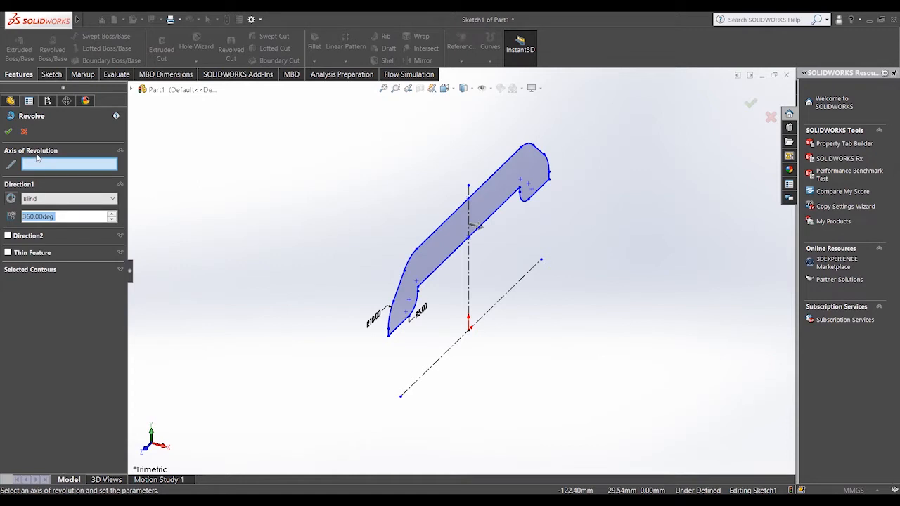
{"action": "left_click", "coordinate": [453, 347]}
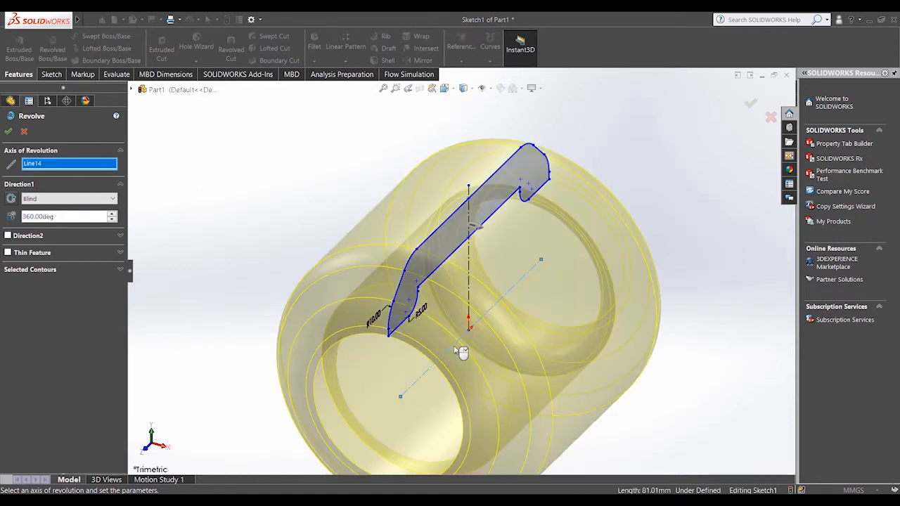
{"action": "scroll", "coordinate": [457, 351], "scroll_direction": "up", "scroll_amount": 2}
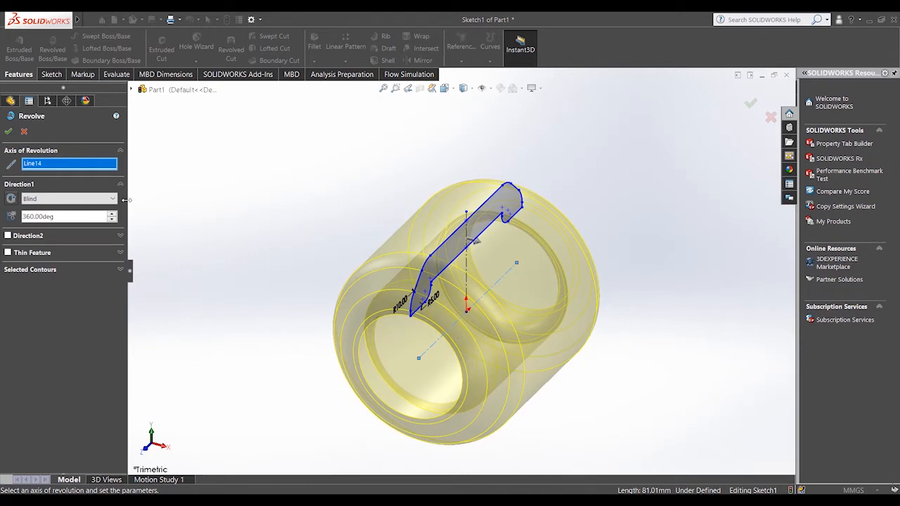
- Clear the axis of revolution and try the vertical centerline in its place
{"action": "right_click", "coordinate": [76, 165]}
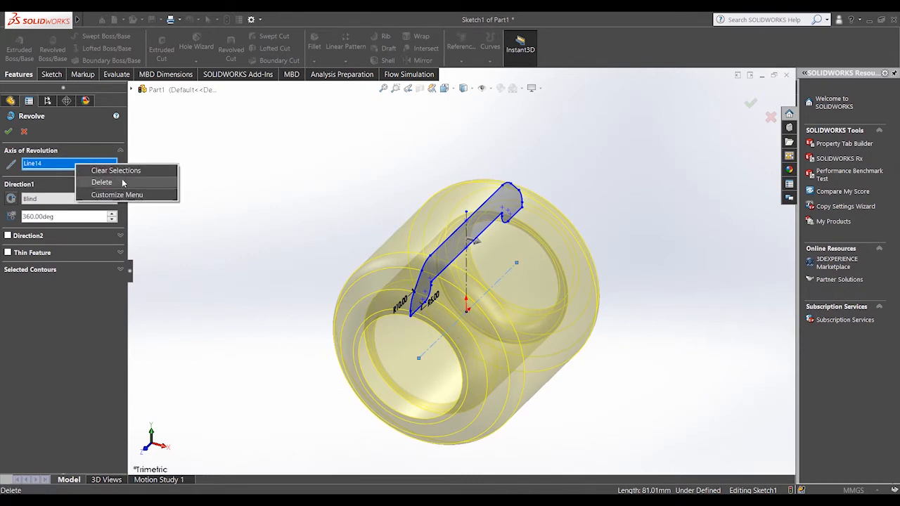
{"action": "left_click", "coordinate": [122, 181]}
{"action": "scroll", "coordinate": [567, 280], "scroll_direction": "down", "scroll_amount": 3}
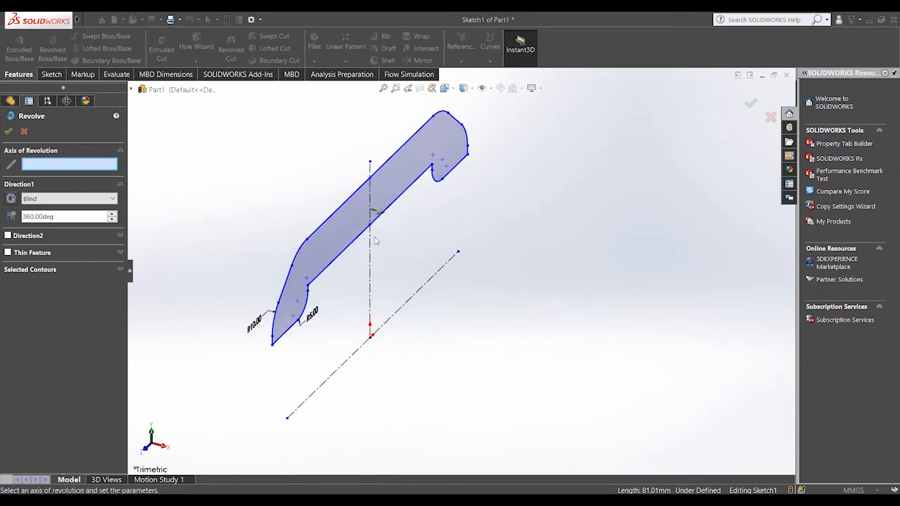
{"action": "left_click", "coordinate": [370, 246]}
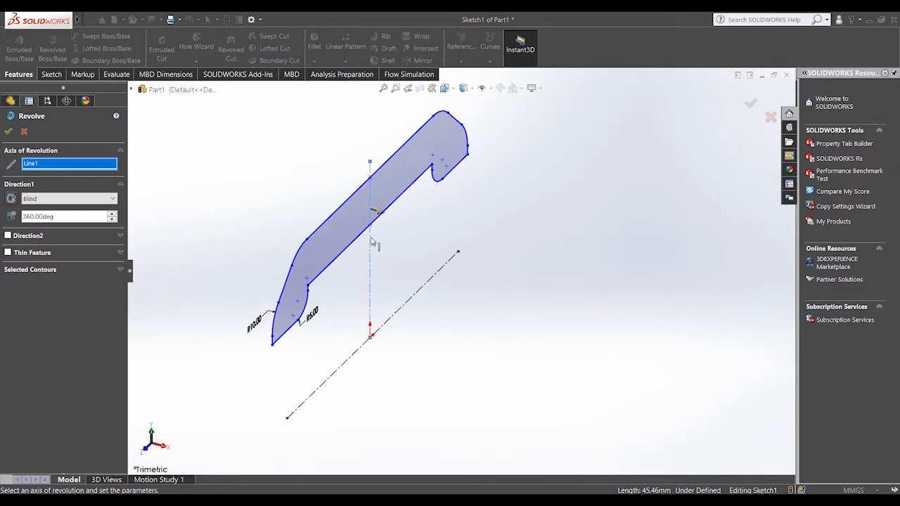
{"action": "left_click", "coordinate": [371, 243]}
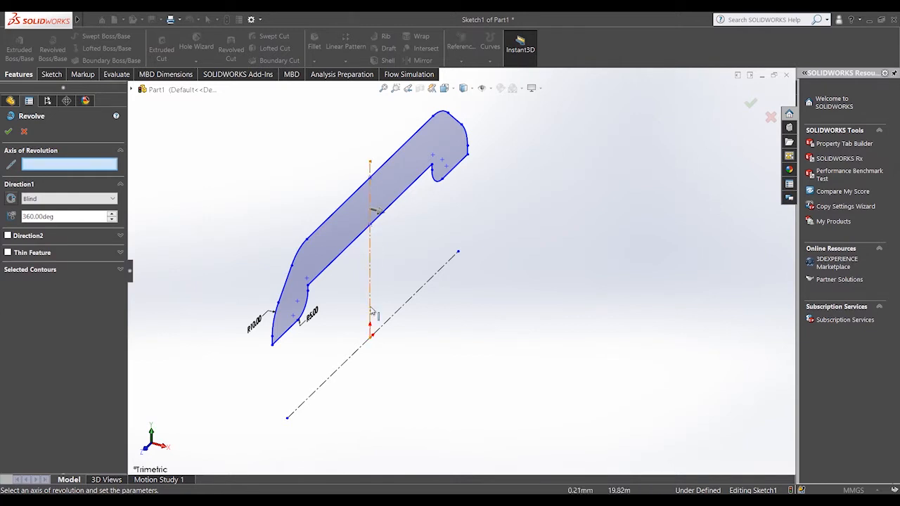
- Choose the horizontal centerline as the axis and complete the 360° revolve
{"action": "left_click", "coordinate": [345, 371]}
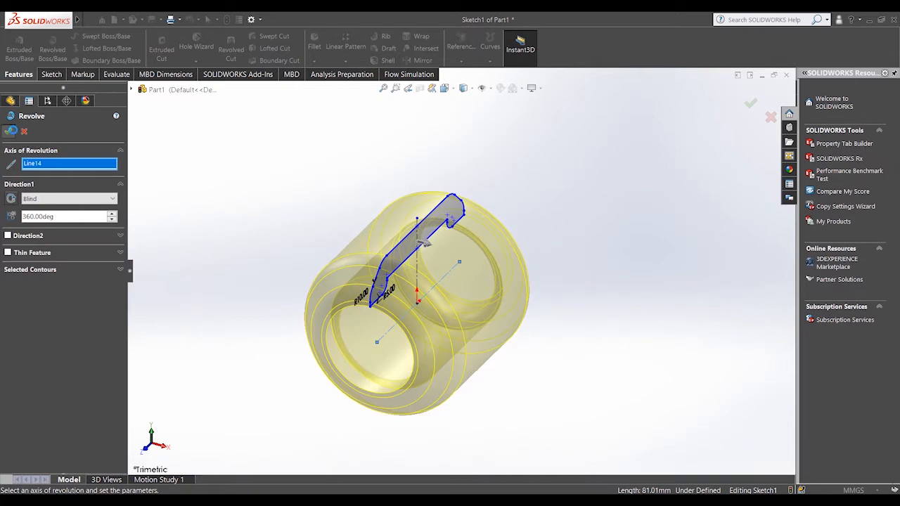
{"action": "left_click", "coordinate": [11, 131]}
- Rotate the view to examine the revolved body and its hollow interior
{"action": "right_click", "coordinate": [552, 338]}
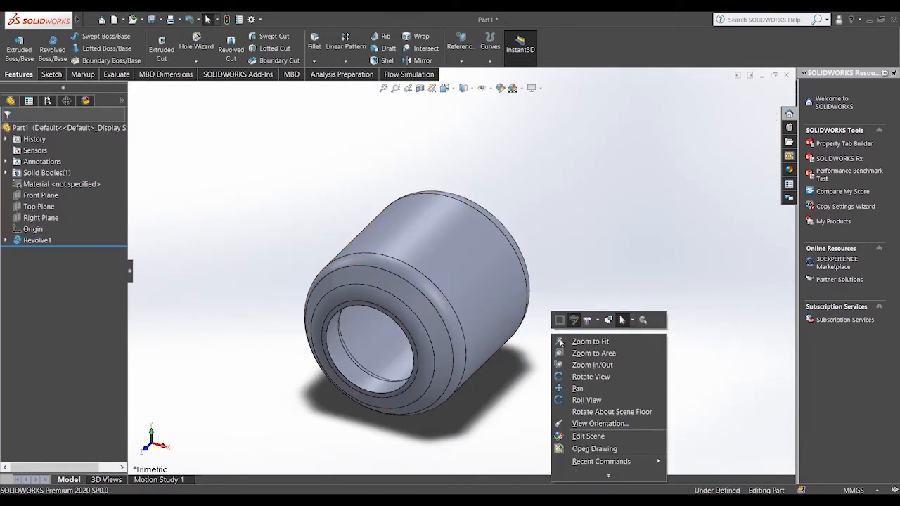
{"action": "left_click", "coordinate": [584, 376]}
{"action": "left_click_drag", "start_coordinate": [584, 375], "coordinate": [559, 341]}
{"action": "right_click", "coordinate": [610, 339]}
{"action": "left_click", "coordinate": [639, 357]}
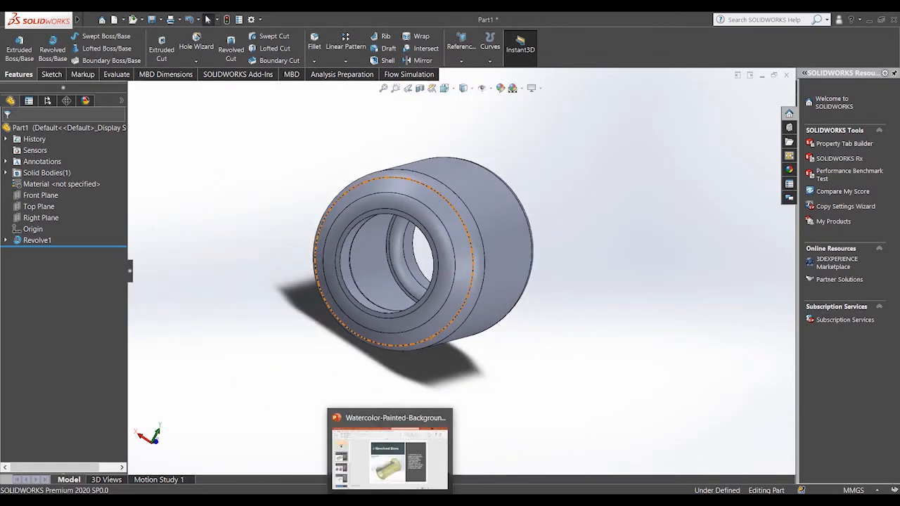
- Switch to PowerPoint, present the Revolved Boss and Revolved Cut slides, end the slide show and return to SOLIDWORKS
{"action": "left_click", "coordinate": [397, 451]}
{"action": "left_click", "coordinate": [773, 488]}
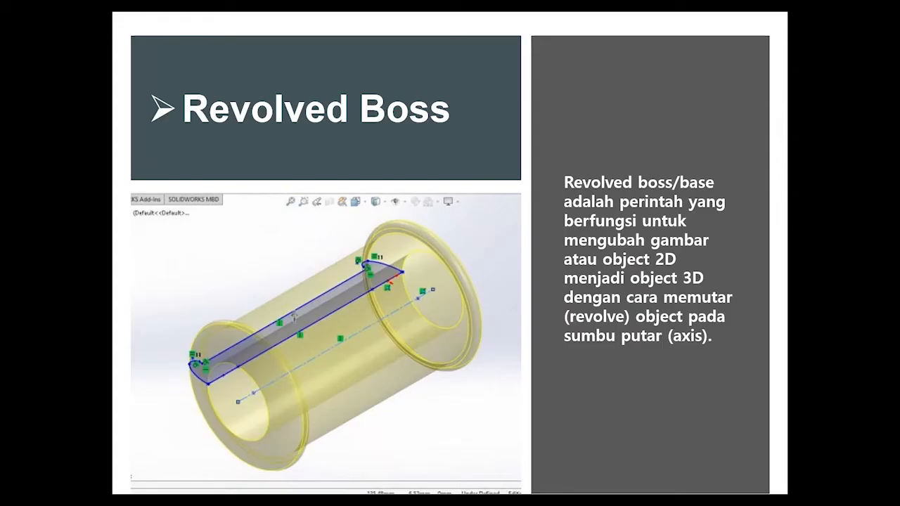
{"action": "left_click", "coordinate": [803, 341]}
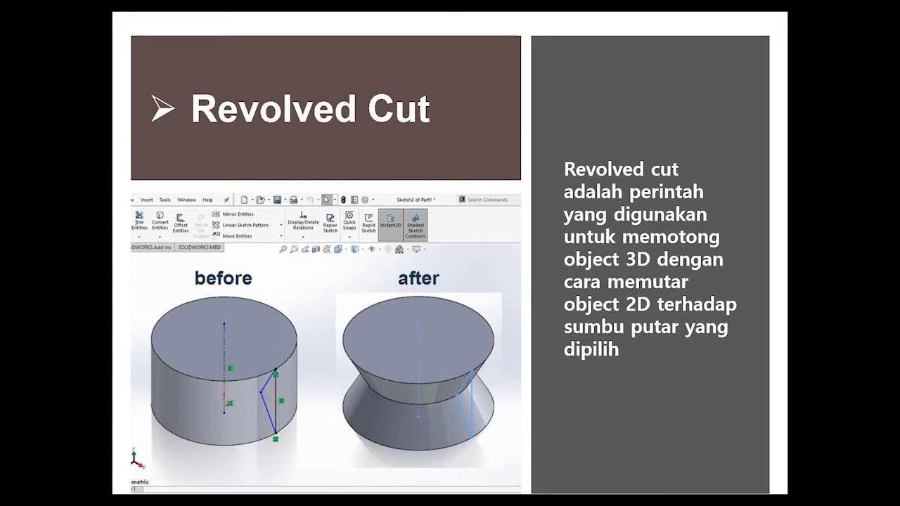
{"action": "key", "text": "Escape"}
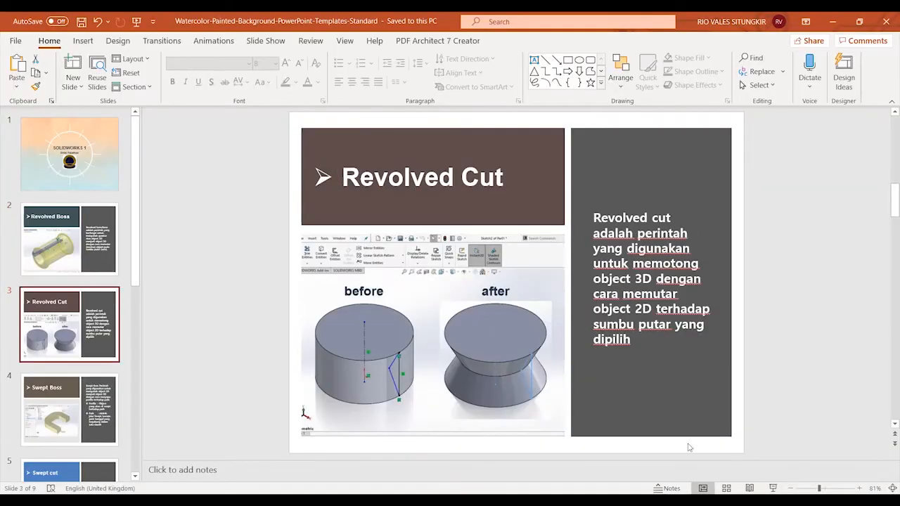
{"action": "key", "text": "alt+Tab"}
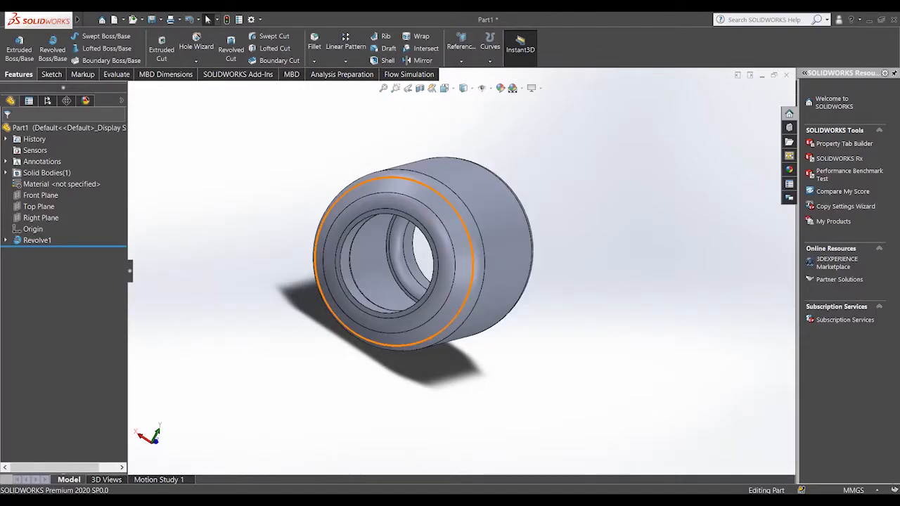
- Show the revolved body in the trimetric orientation and clear the selection of its outer face
{"action": "scroll", "coordinate": [538, 331], "scroll_direction": "up", "scroll_amount": 2}
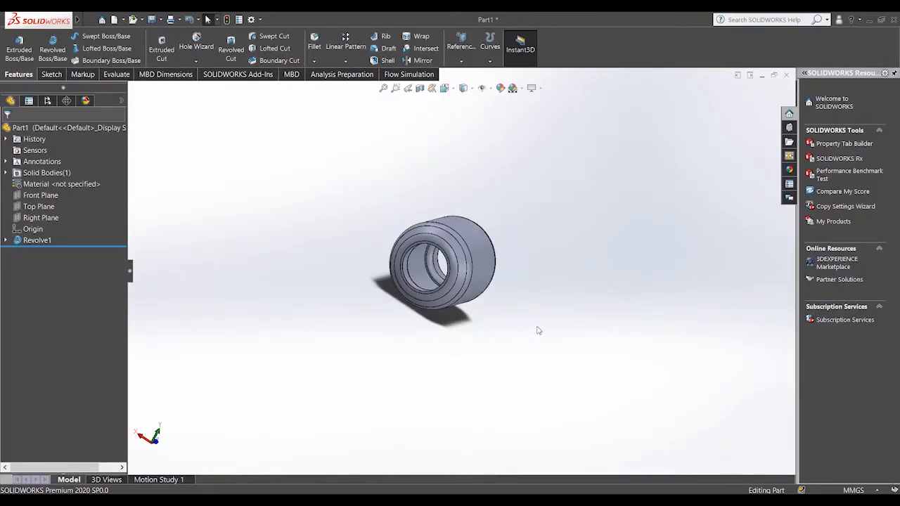
{"action": "left_click", "coordinate": [436, 307]}
{"action": "key", "text": "space"}
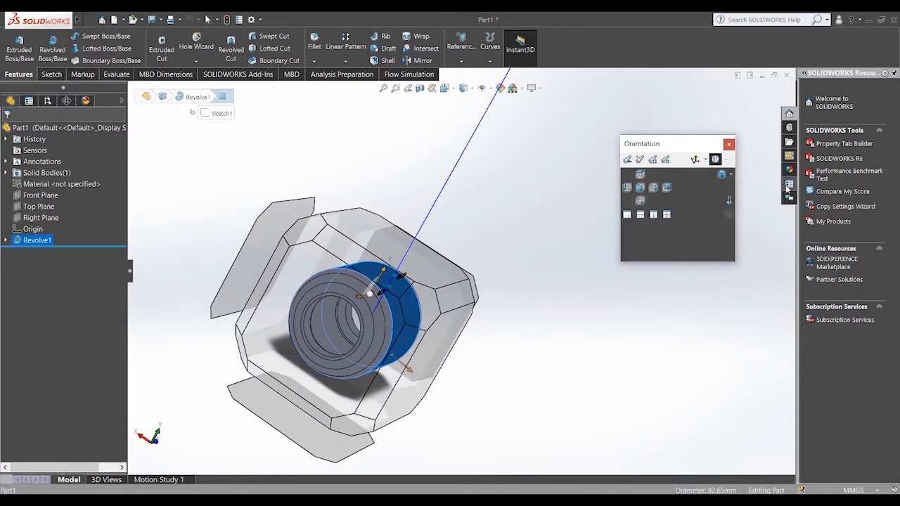
{"action": "left_click", "coordinate": [718, 177]}
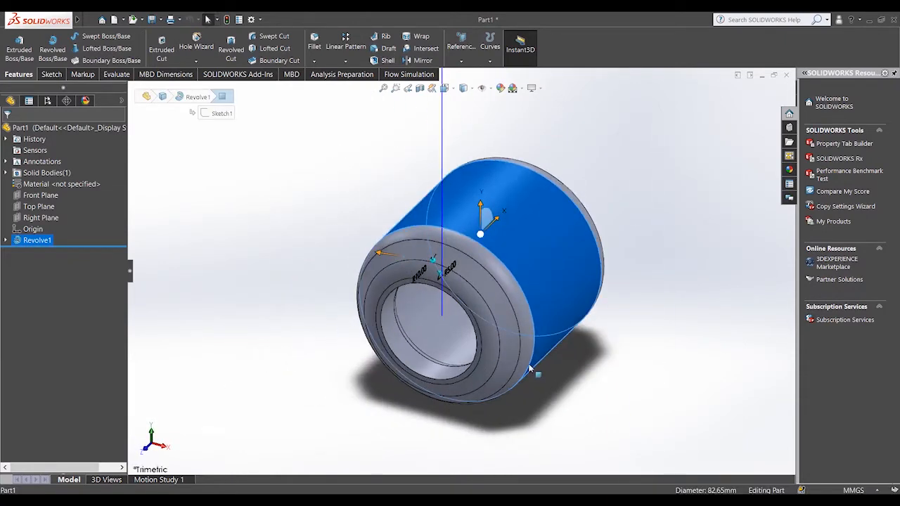
{"action": "key", "text": "Escape"}
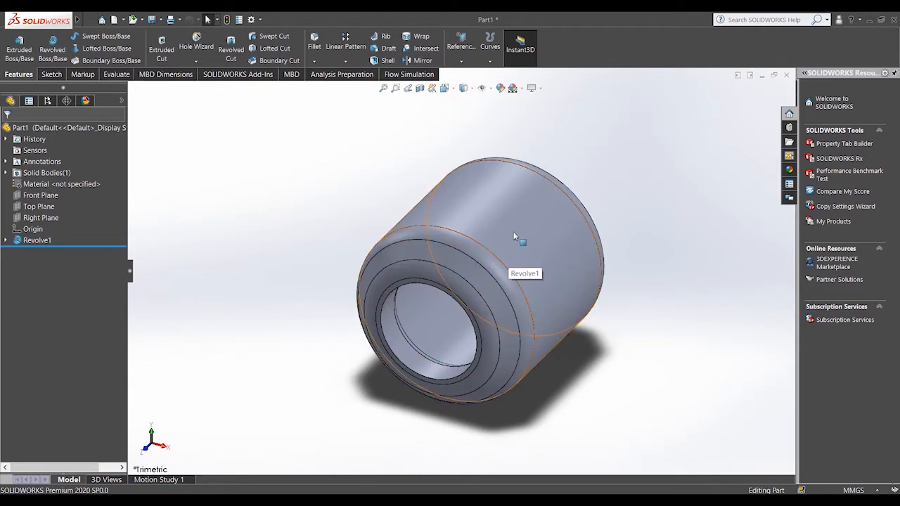
{"action": "scroll", "coordinate": [494, 292], "scroll_direction": "down", "scroll_amount": 2}
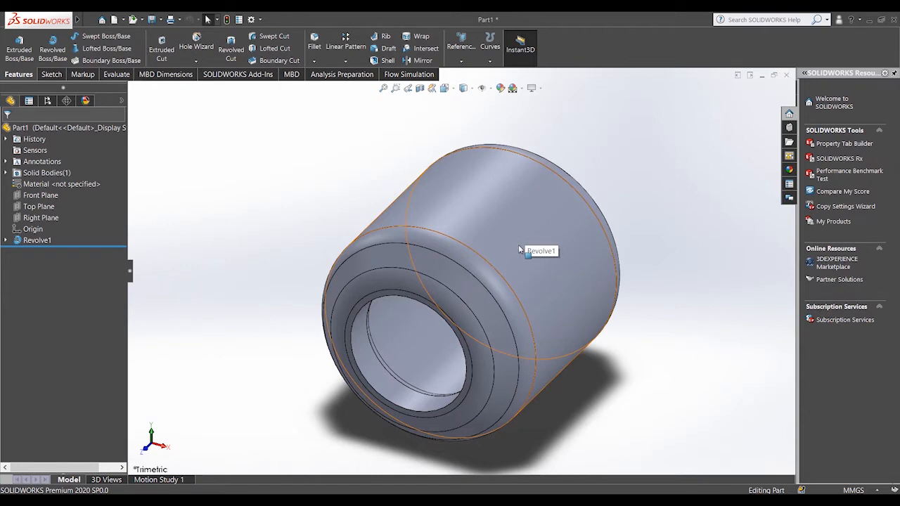
{"action": "scroll", "coordinate": [519, 246], "scroll_direction": "up", "scroll_amount": 2}
{"action": "scroll", "coordinate": [499, 247], "scroll_direction": "down", "scroll_amount": 1}
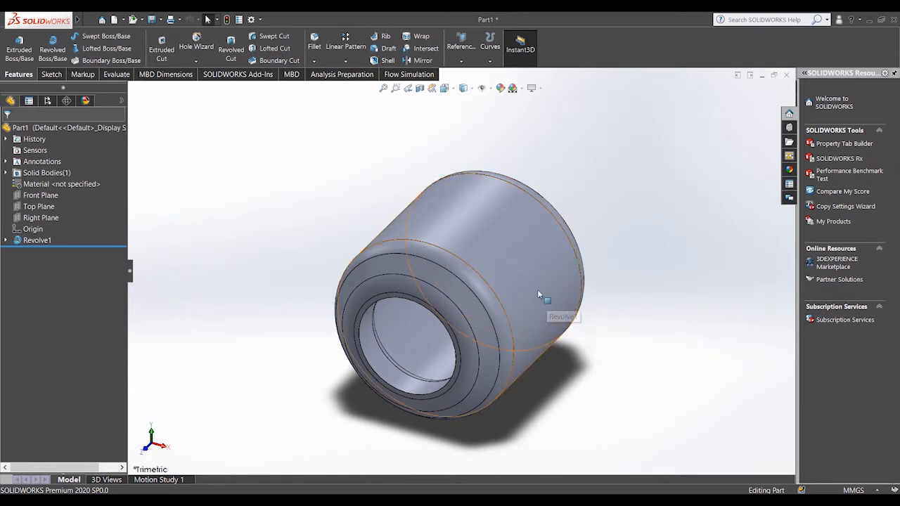
{"action": "left_click", "coordinate": [41, 197]}
{"action": "left_click", "coordinate": [52, 185]}
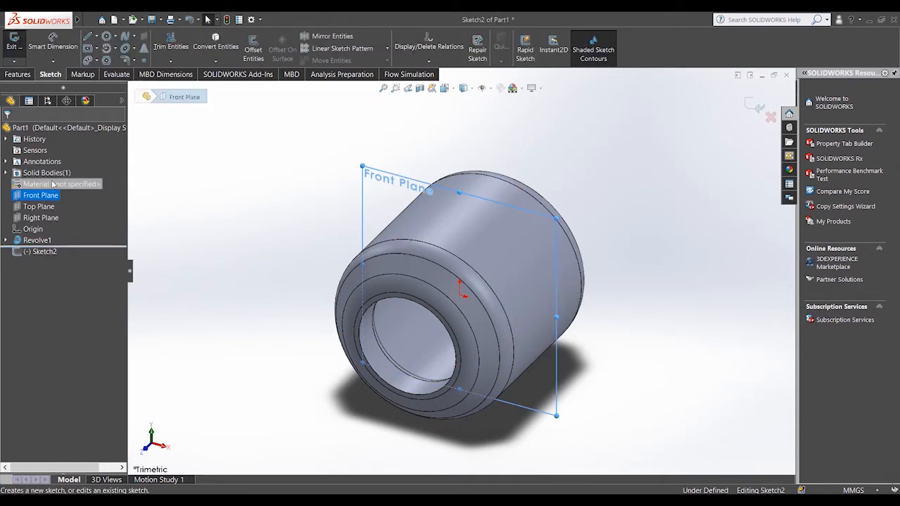
{"action": "right_click", "coordinate": [31, 193]}
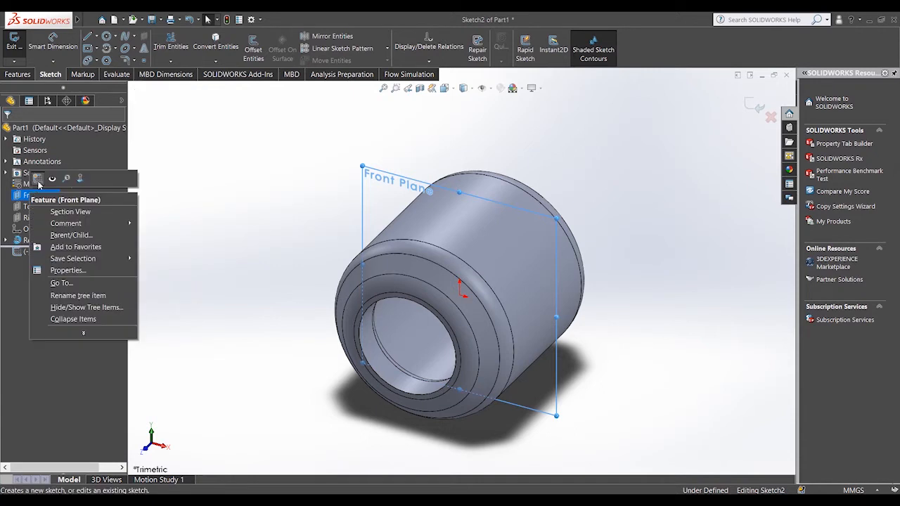
{"action": "left_click", "coordinate": [39, 184]}
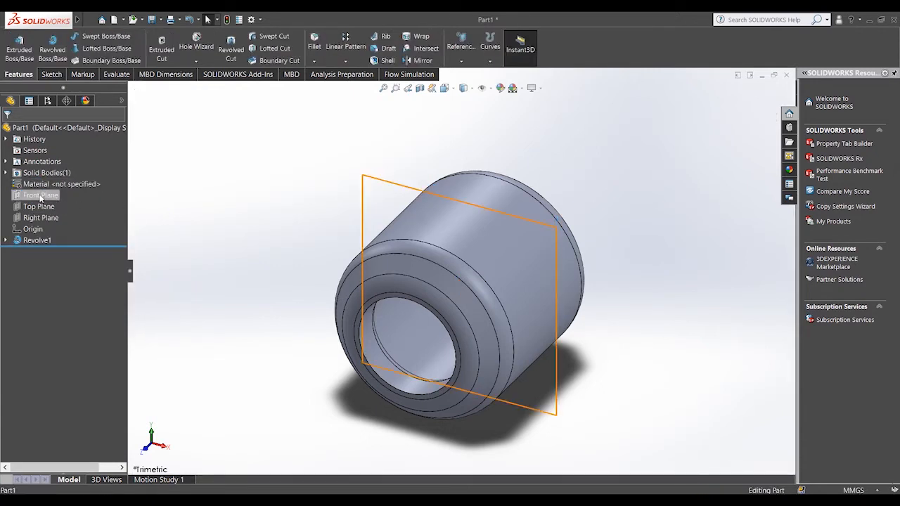
{"action": "right_click", "coordinate": [40, 197]}
{"action": "left_click", "coordinate": [49, 183]}
{"action": "right_click", "coordinate": [50, 195]}
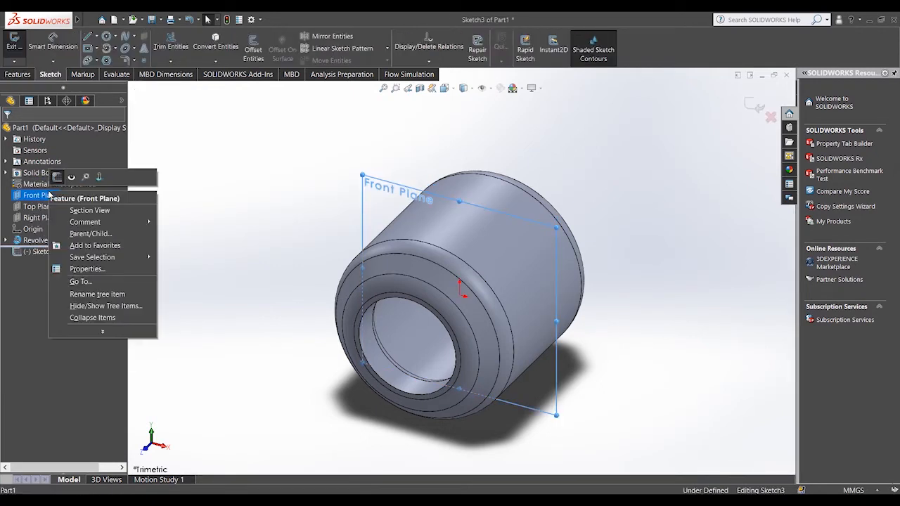
{"action": "left_click", "coordinate": [99, 178]}
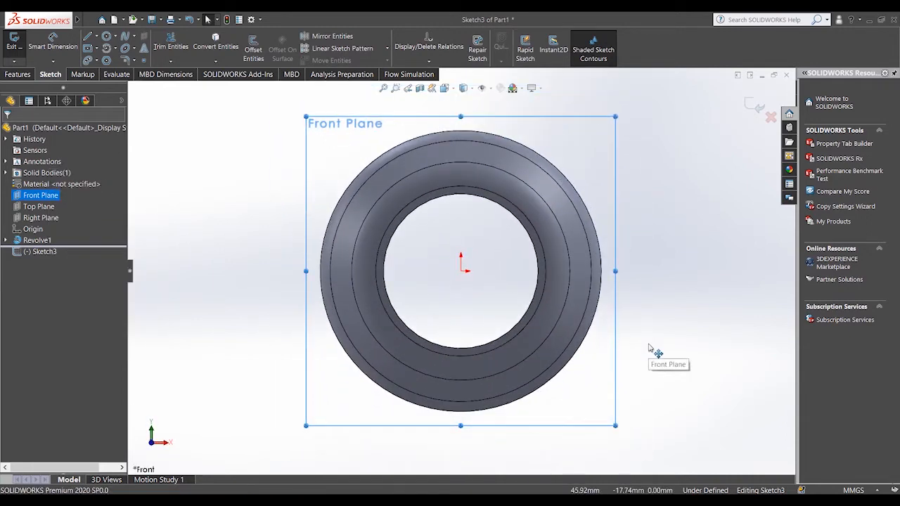
{"action": "scroll", "coordinate": [595, 244], "scroll_direction": "up", "scroll_amount": 1}
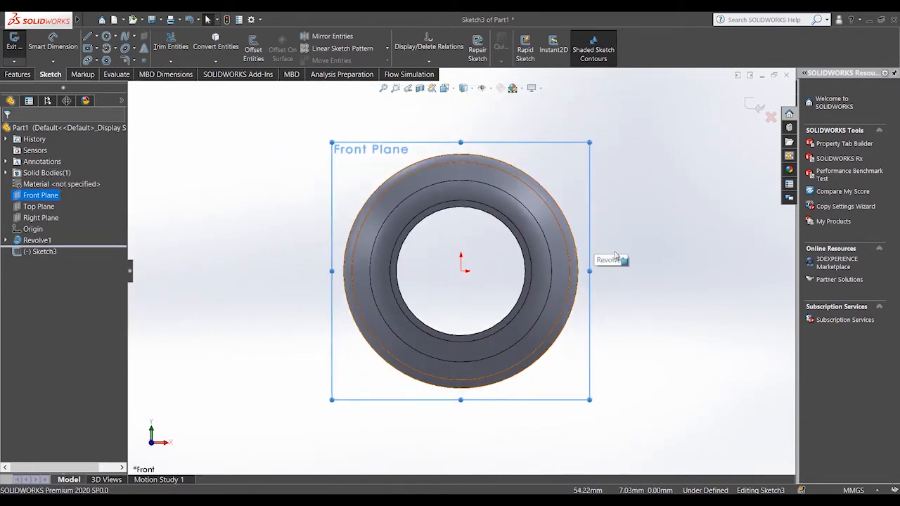
{"action": "left_click", "coordinate": [618, 256]}
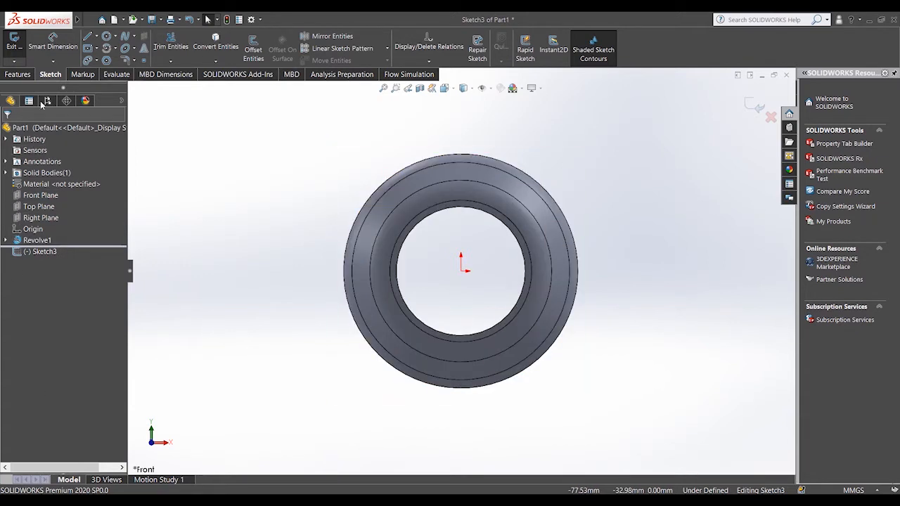
{"action": "left_click", "coordinate": [14, 41]}
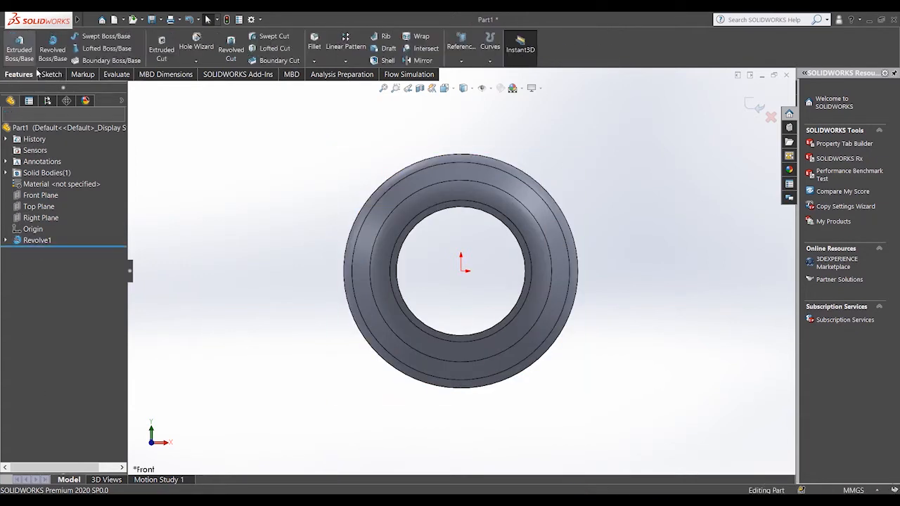
- Start a new sketch on the Top Plane, viewed normal to the plane
{"action": "left_click", "coordinate": [38, 206]}
{"action": "left_click", "coordinate": [88, 194]}
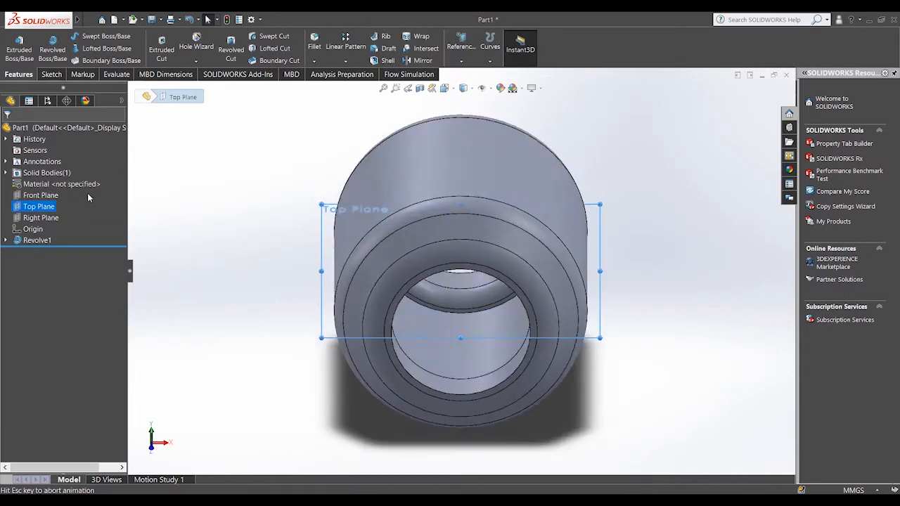
{"action": "right_click", "coordinate": [49, 208]}
{"action": "left_click", "coordinate": [57, 193]}
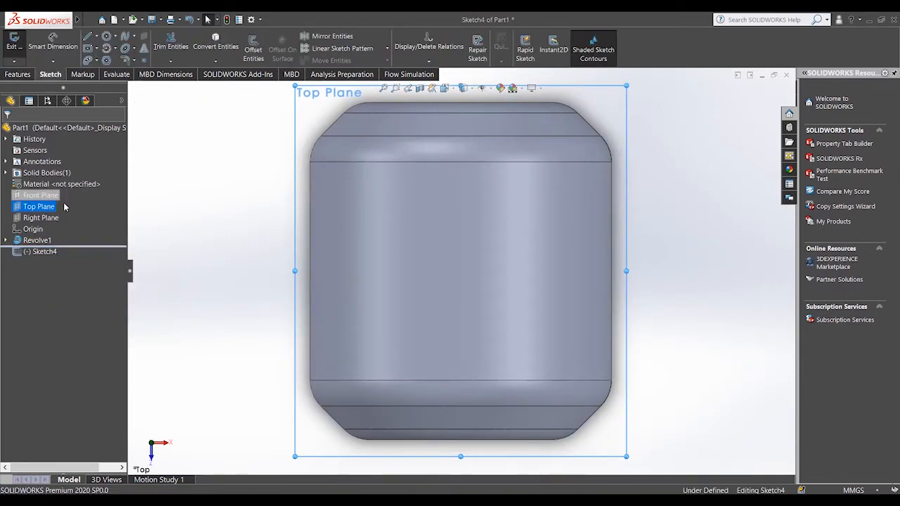
{"action": "left_click", "coordinate": [616, 386]}
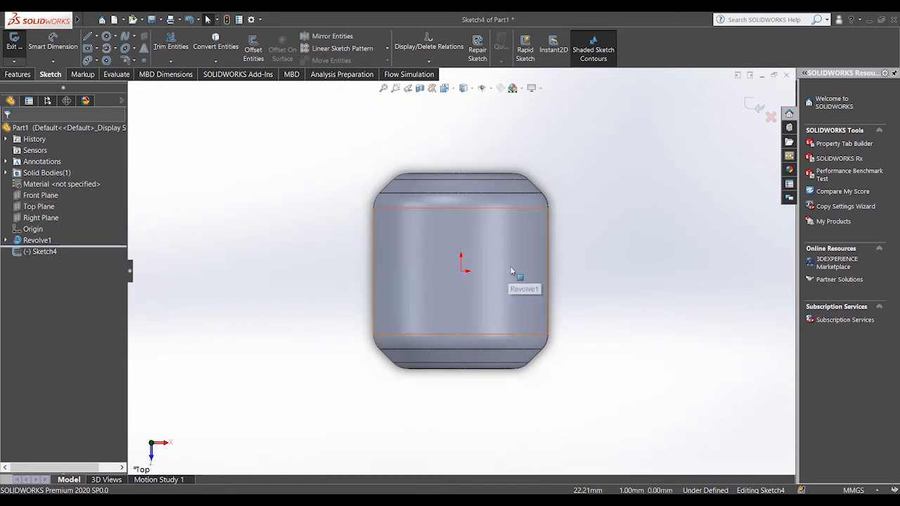
{"action": "scroll", "coordinate": [517, 276], "scroll_direction": "down", "scroll_amount": 1}
{"action": "scroll", "coordinate": [543, 267], "scroll_direction": "down", "scroll_amount": 1}
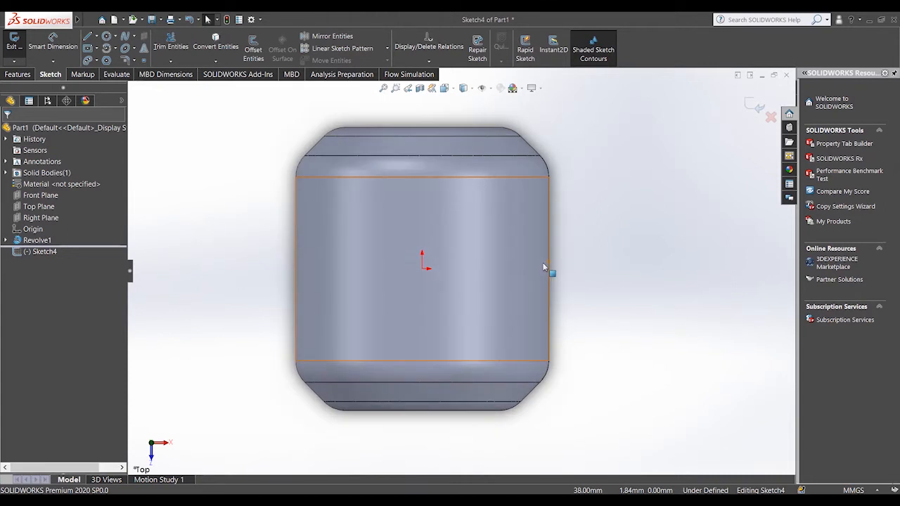
{"action": "scroll", "coordinate": [524, 256], "scroll_direction": "down", "scroll_amount": 1}
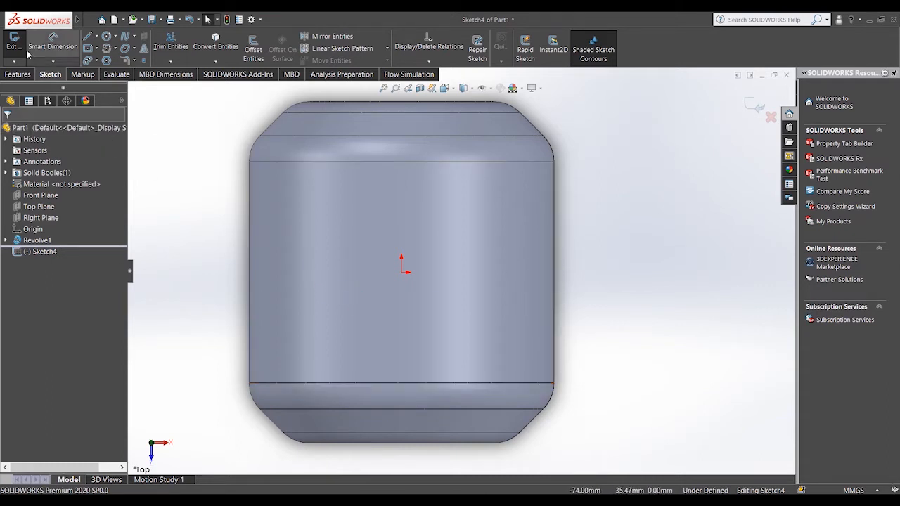
- Draw a horizontal centerline about 67 mm long from the origin outward past the side of the body
{"action": "left_click", "coordinate": [96, 40]}
{"action": "left_click", "coordinate": [111, 59]}
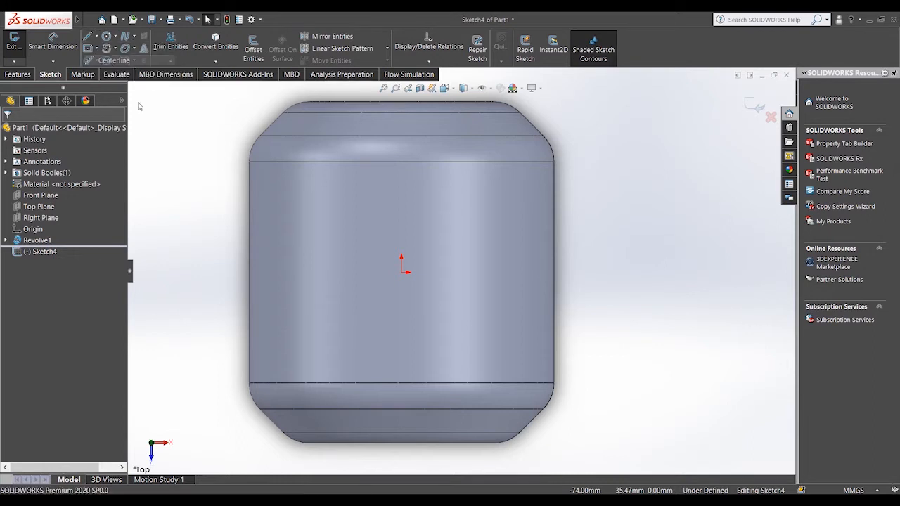
{"action": "left_click", "coordinate": [403, 273]}
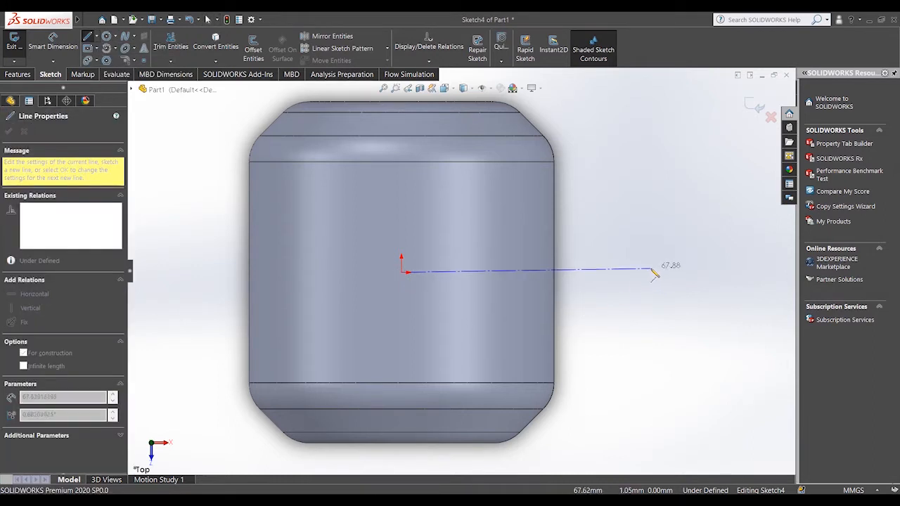
{"action": "left_click", "coordinate": [647, 272]}
{"action": "right_click", "coordinate": [591, 213]}
{"action": "left_click", "coordinate": [636, 224]}
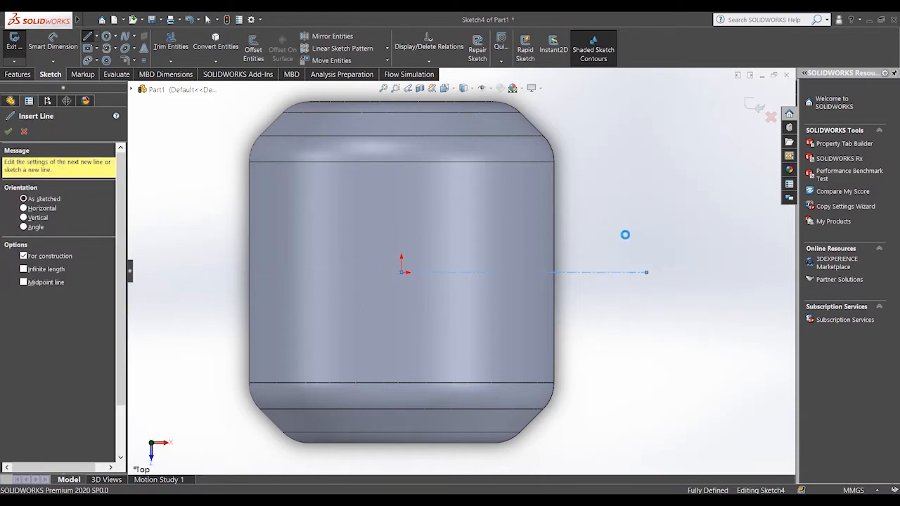
{"action": "scroll", "coordinate": [561, 291], "scroll_direction": "down", "scroll_amount": 1}
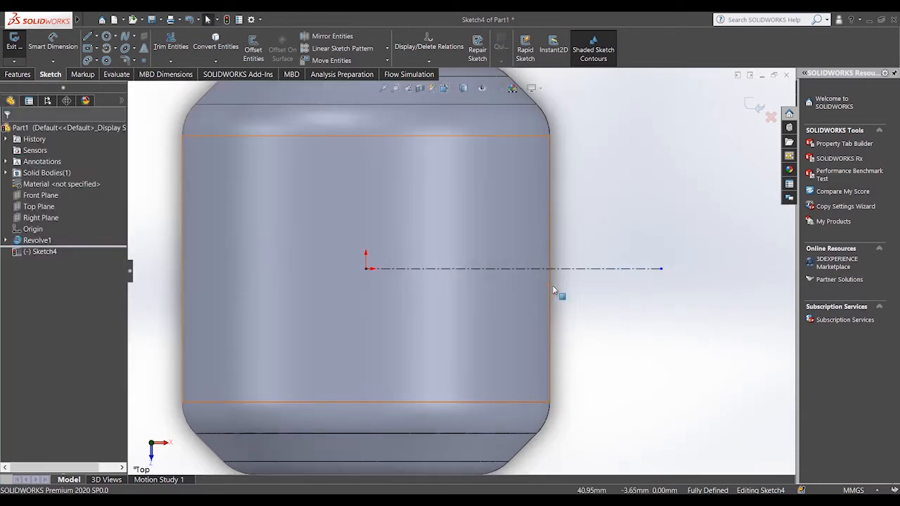
- Sketch a short slanted line from the body's outer edge inward above the centerline, continued by a vertical line down to the centerline
{"action": "left_click", "coordinate": [97, 40]}
{"action": "left_click", "coordinate": [105, 48]}
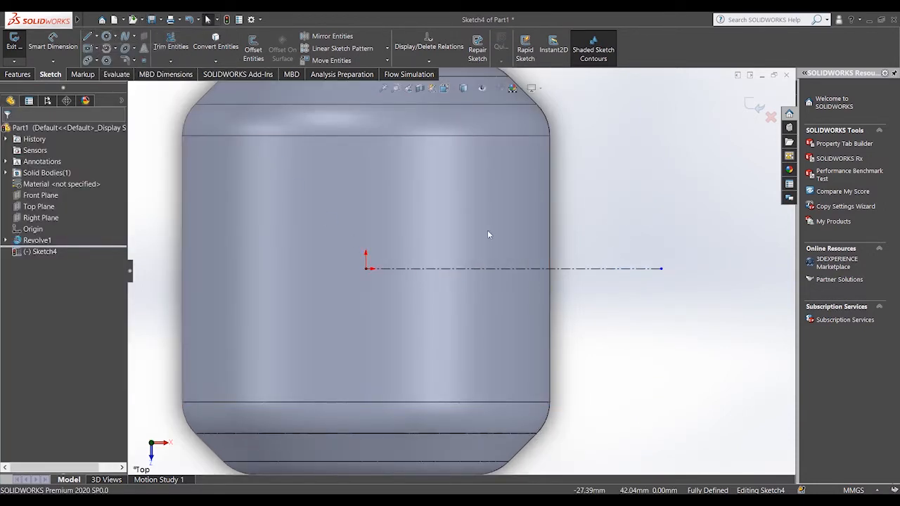
{"action": "left_click", "coordinate": [550, 232]}
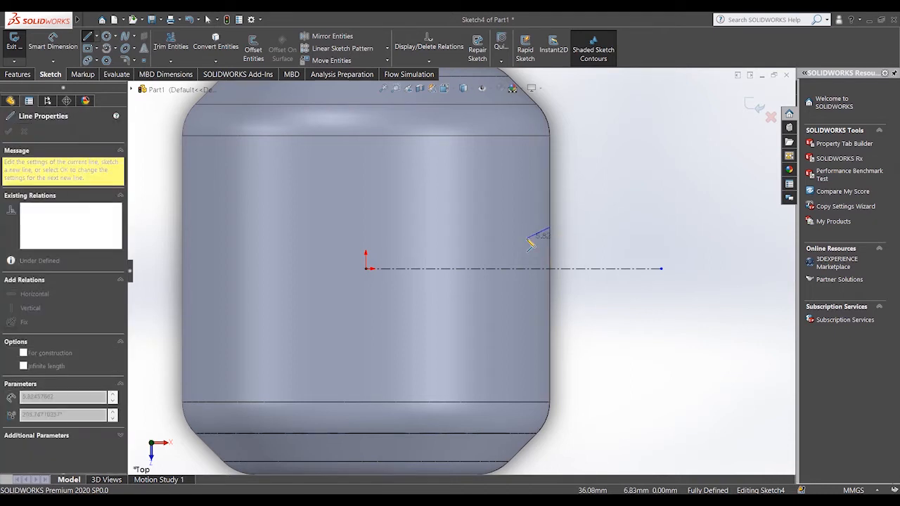
{"action": "left_click", "coordinate": [532, 236]}
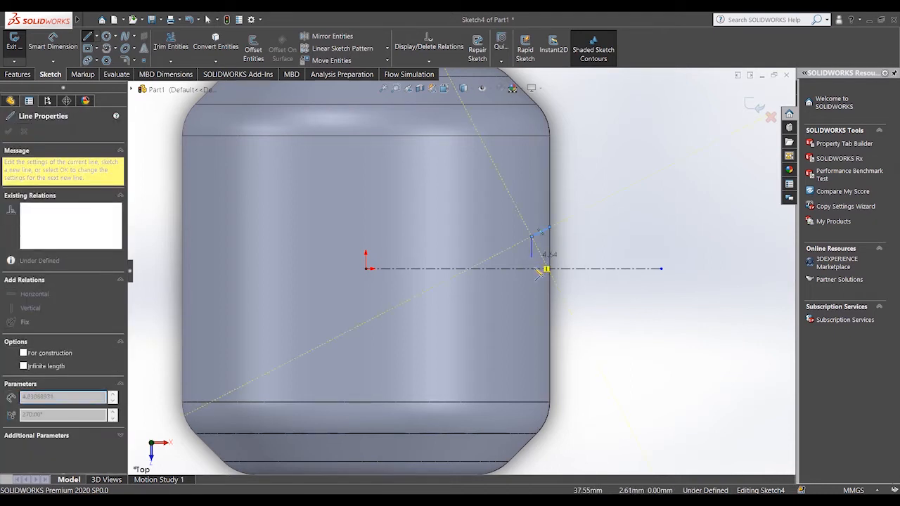
{"action": "left_click", "coordinate": [532, 271]}
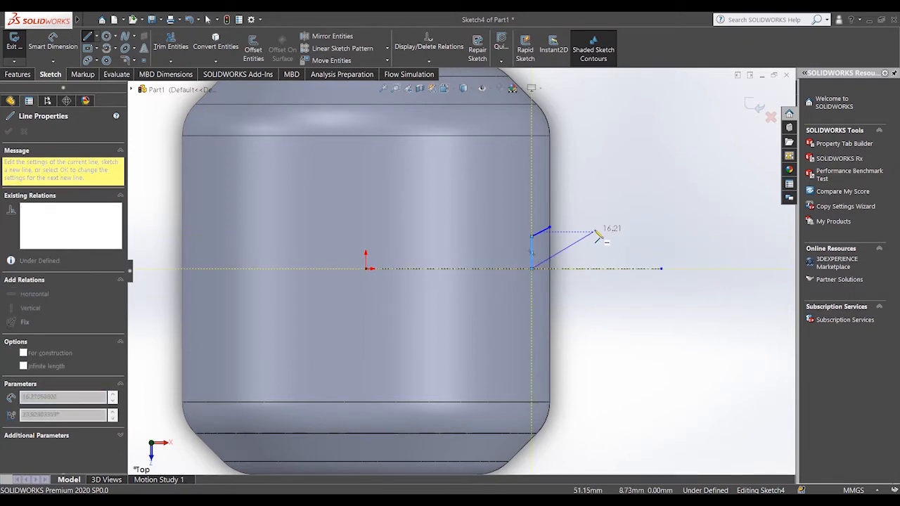
{"action": "right_click", "coordinate": [567, 172]}
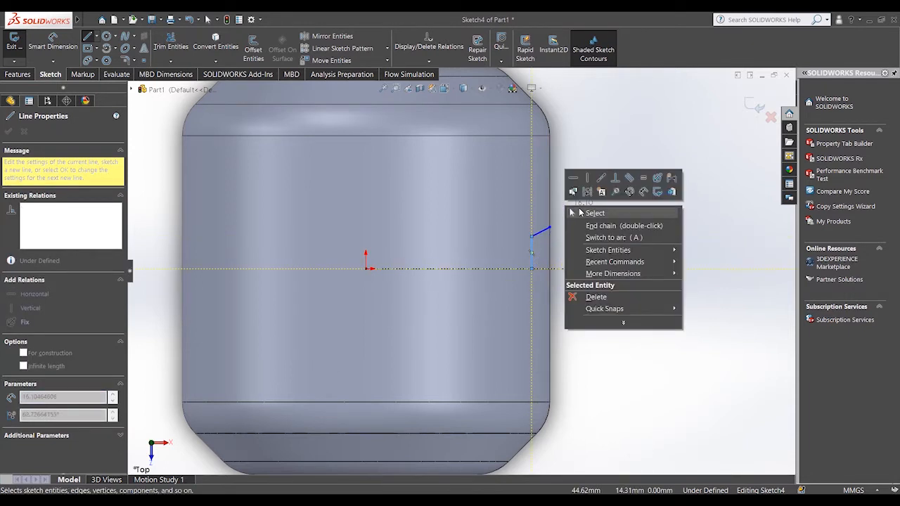
{"action": "left_click", "coordinate": [597, 207]}
- Draw a vertical line about 9.4 mm long along the body's outer edge, from the slanted line's outer end to the centerline
{"action": "left_click", "coordinate": [88, 36]}
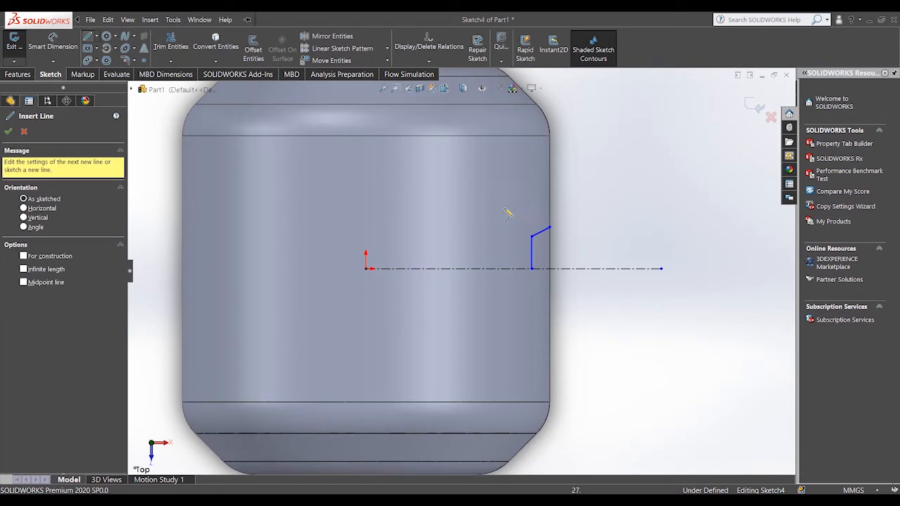
{"action": "left_click", "coordinate": [550, 230]}
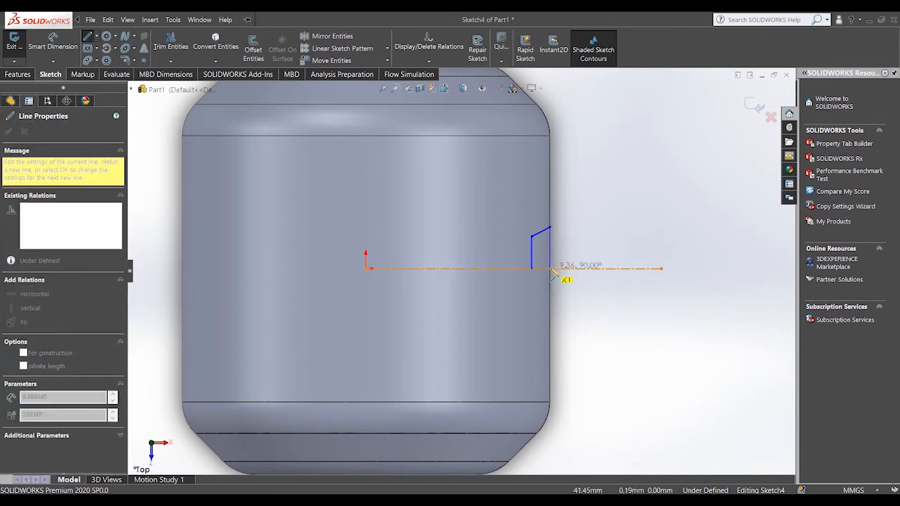
{"action": "left_click", "coordinate": [551, 270]}
{"action": "right_click", "coordinate": [633, 187]}
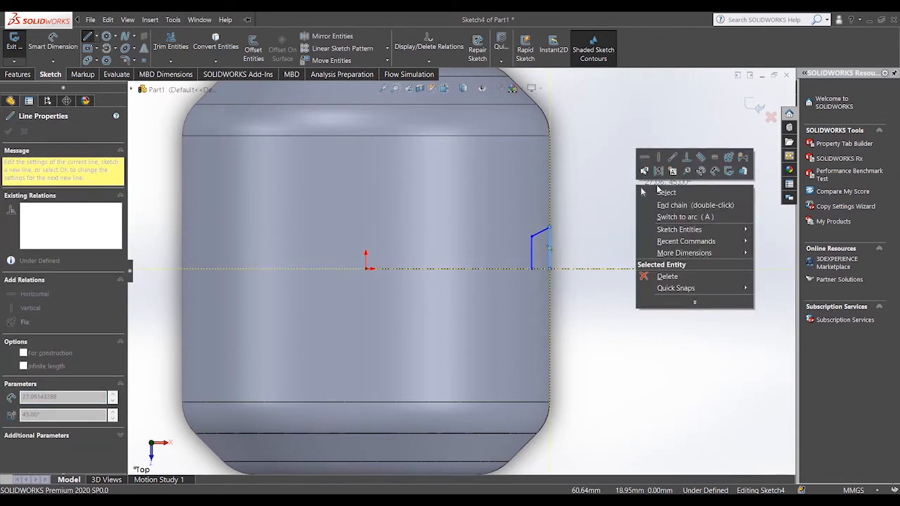
- Mirror the three groove profile lines about the horizontal centerline to complete the closed trapezoidal profile
{"action": "left_click", "coordinate": [641, 191]}
{"action": "scroll", "coordinate": [518, 297], "scroll_direction": "up", "scroll_amount": 2}
{"action": "scroll", "coordinate": [517, 297], "scroll_direction": "down", "scroll_amount": 4}
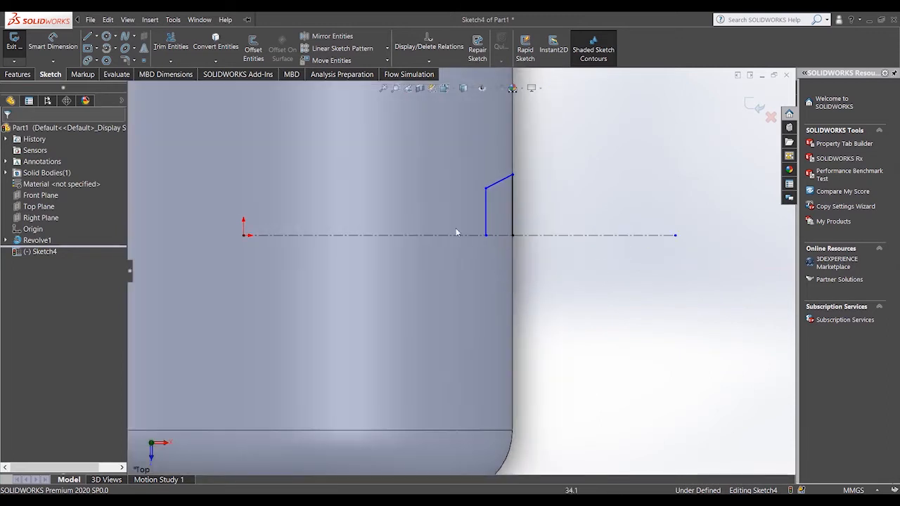
{"action": "left_click", "coordinate": [327, 40]}
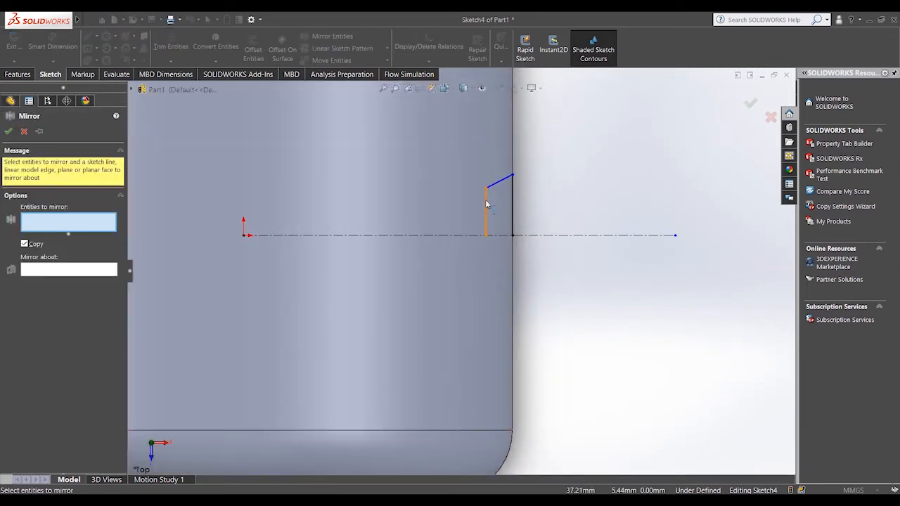
{"action": "left_click", "coordinate": [486, 203]}
{"action": "left_click", "coordinate": [505, 184]}
{"action": "left_click", "coordinate": [514, 199]}
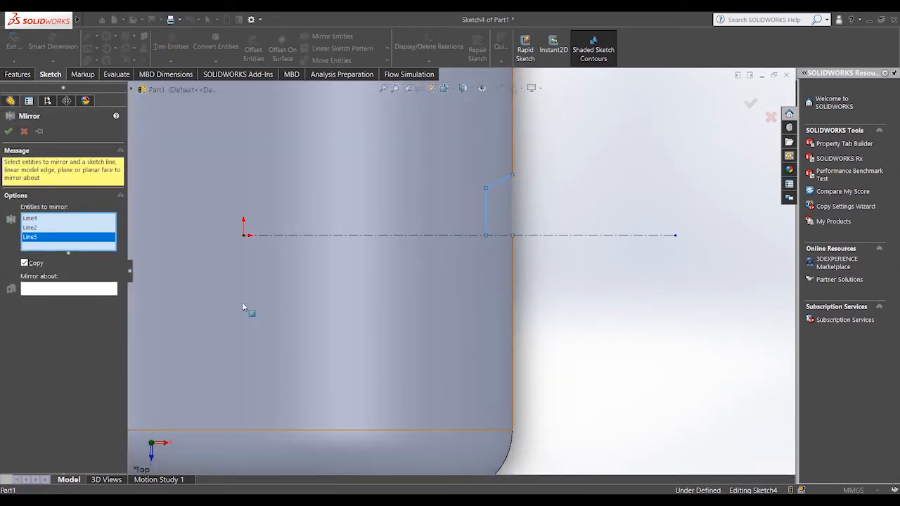
{"action": "left_click", "coordinate": [104, 289]}
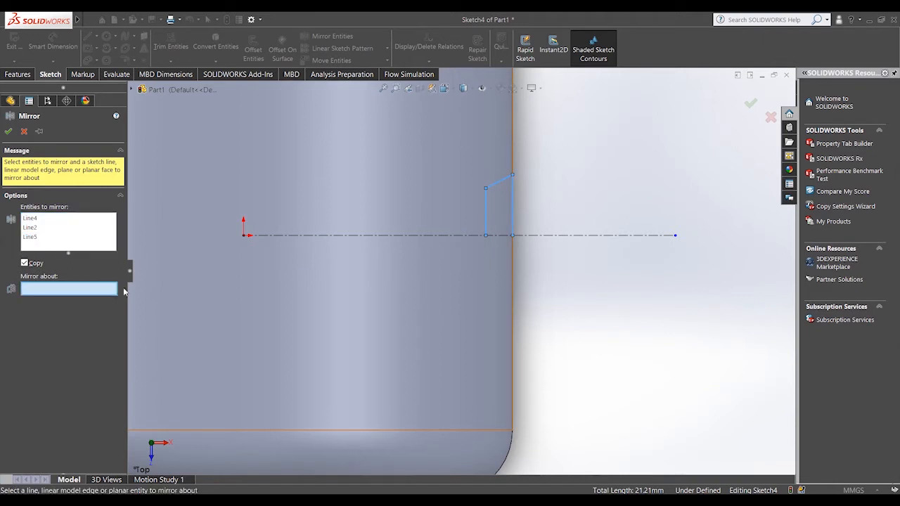
{"action": "left_click", "coordinate": [395, 239]}
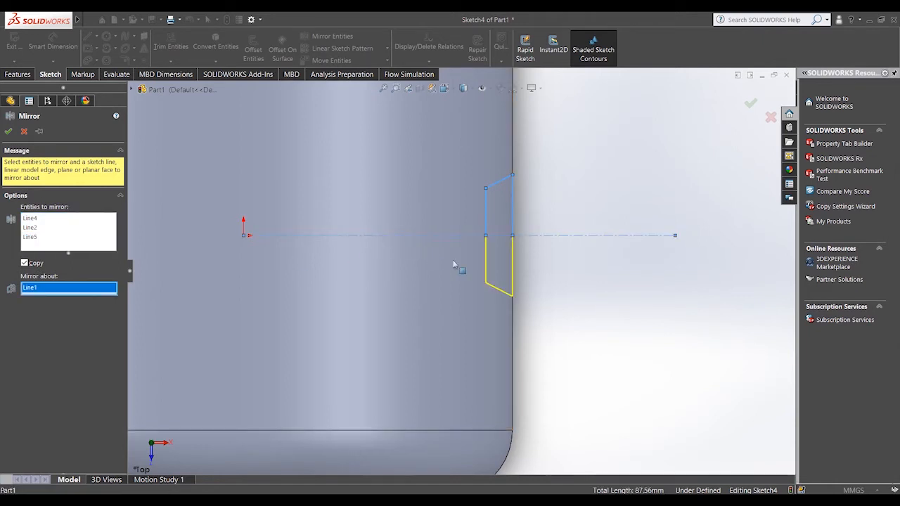
{"action": "left_click", "coordinate": [751, 106]}
- Examine the mirrored groove profile against the body up close and in a trimetric view, and return to the top view
{"action": "scroll", "coordinate": [539, 280], "scroll_direction": "up", "scroll_amount": 5}
{"action": "scroll", "coordinate": [499, 280], "scroll_direction": "down", "scroll_amount": 4}
{"action": "scroll", "coordinate": [498, 276], "scroll_direction": "up", "scroll_amount": 4}
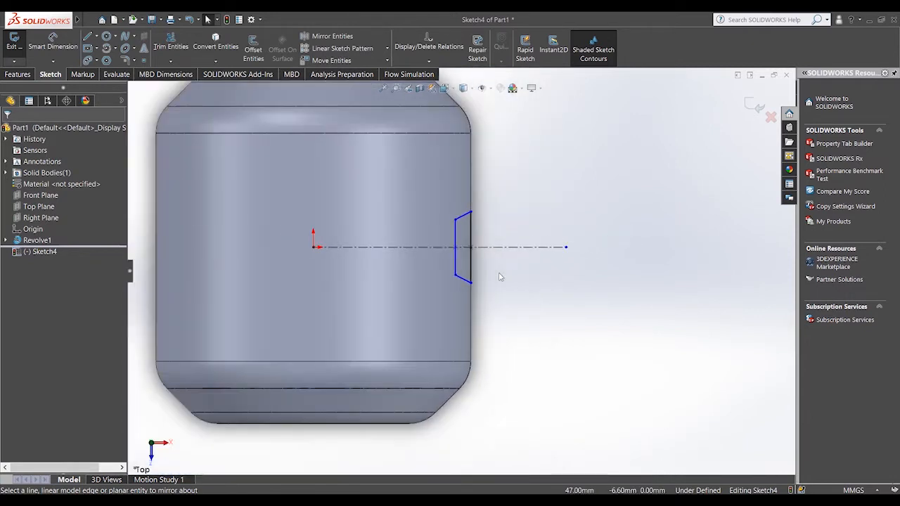
{"action": "scroll", "coordinate": [408, 262], "scroll_direction": "down", "scroll_amount": 2}
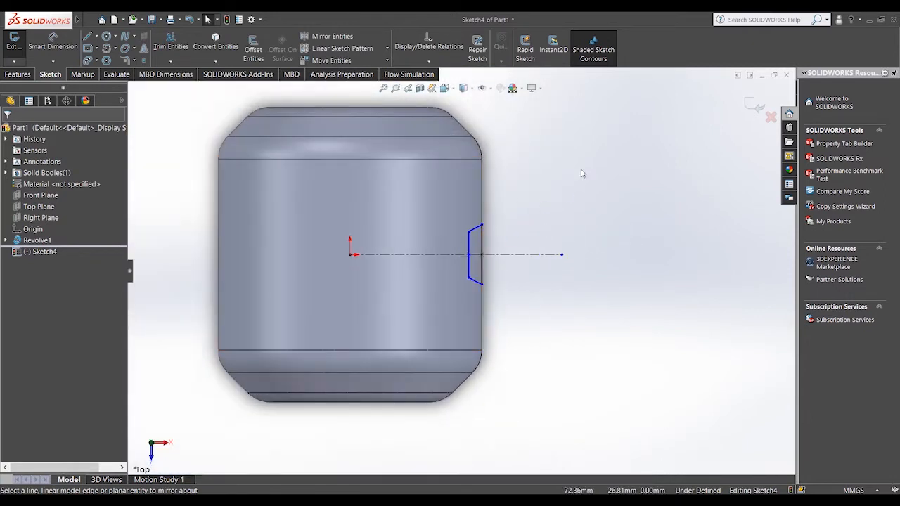
{"action": "key", "text": "space"}
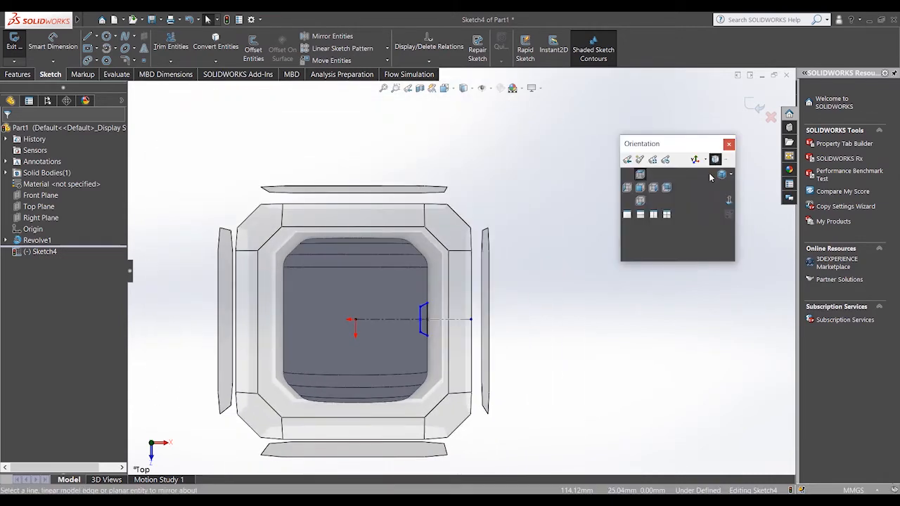
{"action": "left_click", "coordinate": [720, 176]}
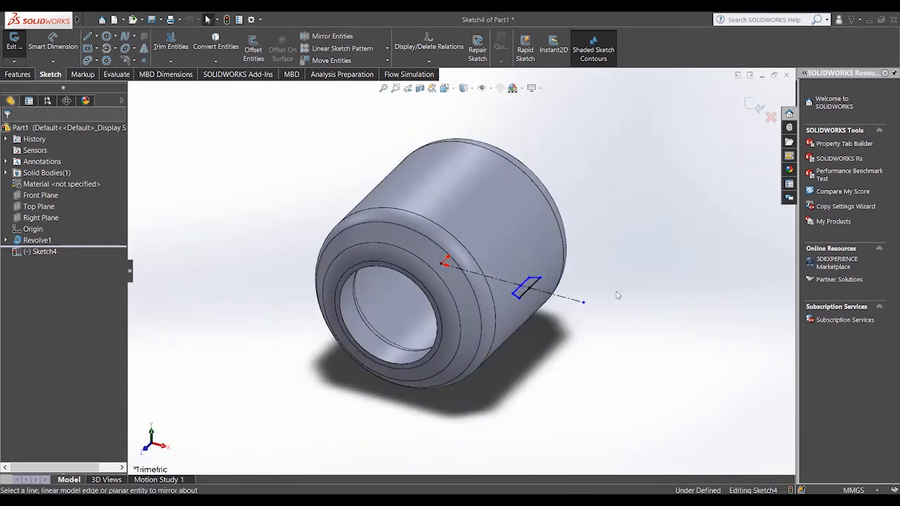
{"action": "key", "text": "space"}
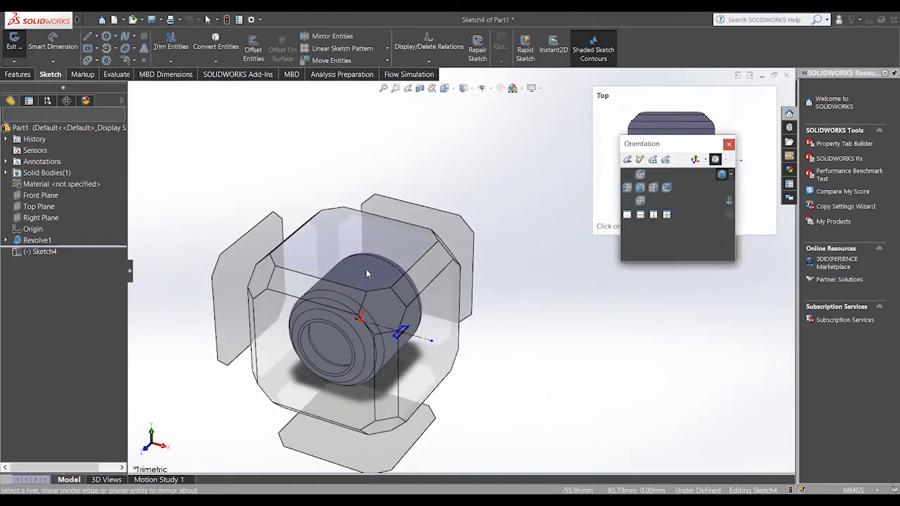
{"action": "left_click", "coordinate": [356, 260]}
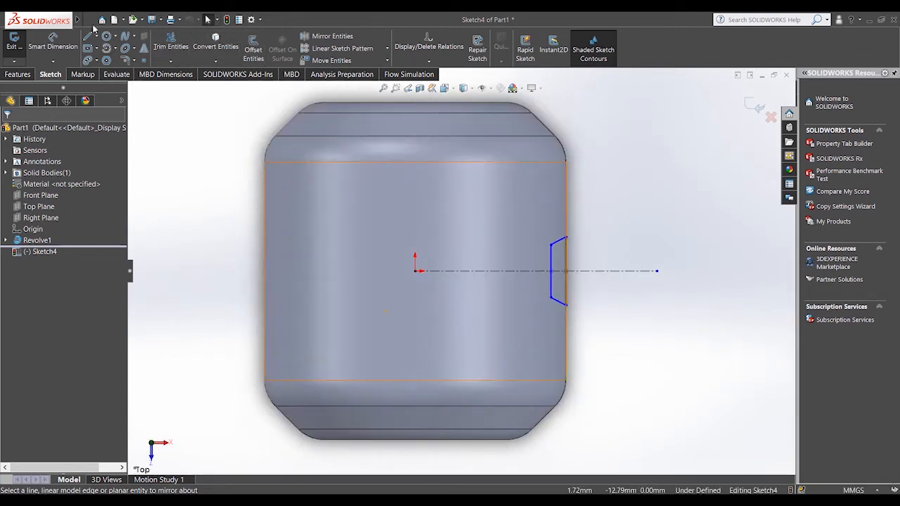
- Draw a vertical centerline about 36 mm long through the origin, along the body's axis
{"action": "left_click", "coordinate": [93, 37]}
{"action": "left_click", "coordinate": [104, 62]}
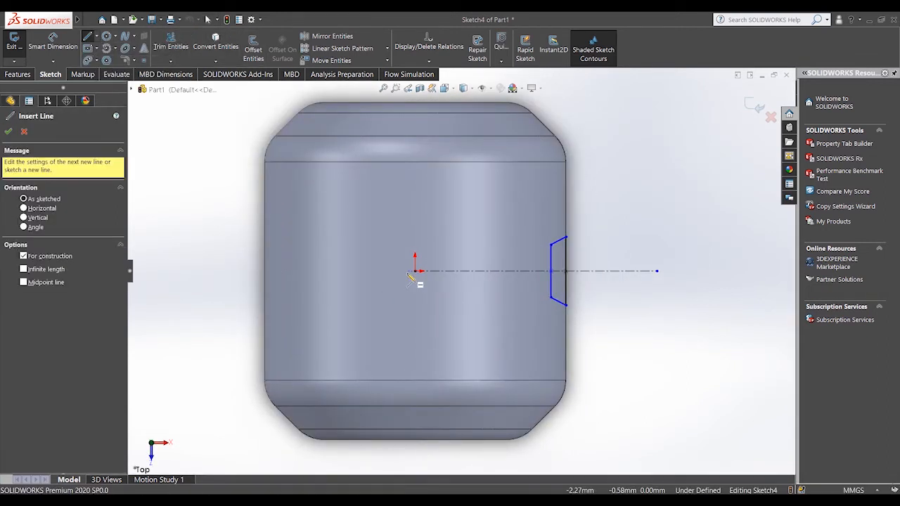
{"action": "left_click", "coordinate": [415, 202]}
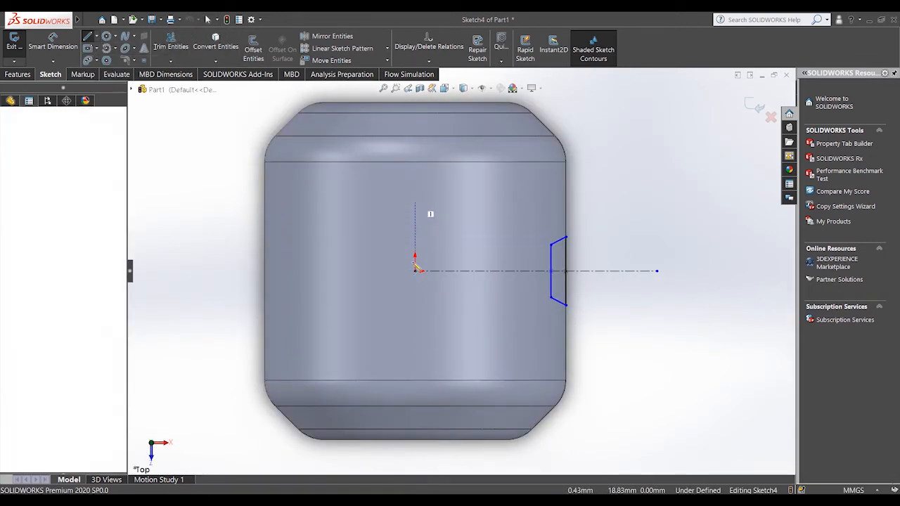
{"action": "left_click", "coordinate": [415, 332]}
{"action": "right_click", "coordinate": [337, 270]}
{"action": "left_click", "coordinate": [359, 272]}
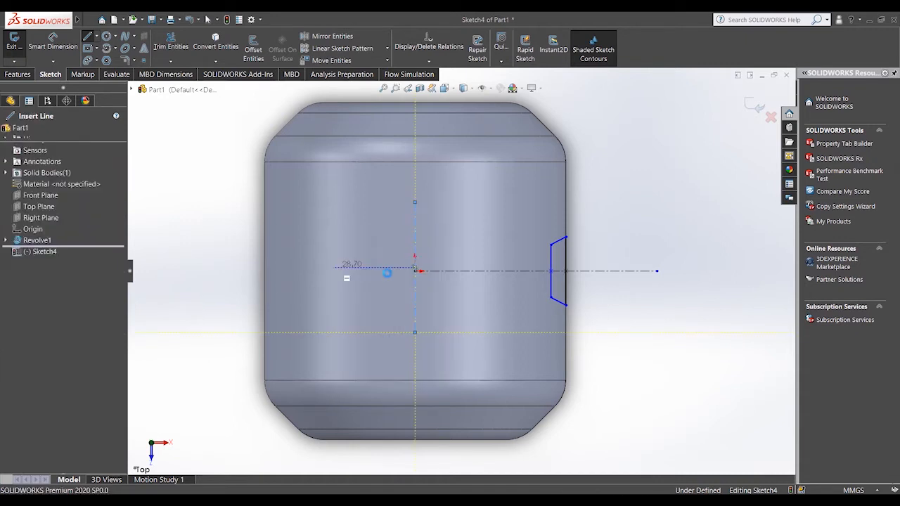
- Create a revolved cut of the groove profile through 360 degrees about the vertical centerline at the origin
{"action": "scroll", "coordinate": [666, 227], "scroll_direction": "up", "scroll_amount": 2}
{"action": "key", "text": "space"}
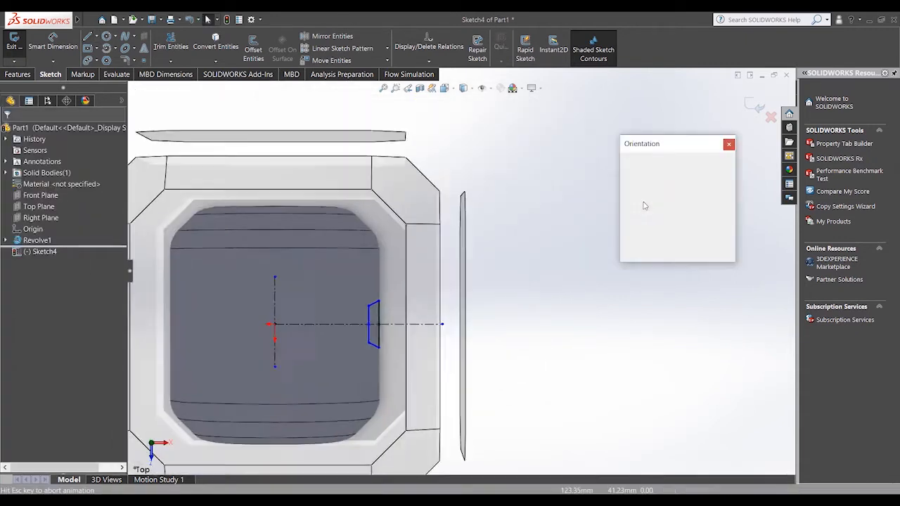
{"action": "left_click", "coordinate": [722, 174]}
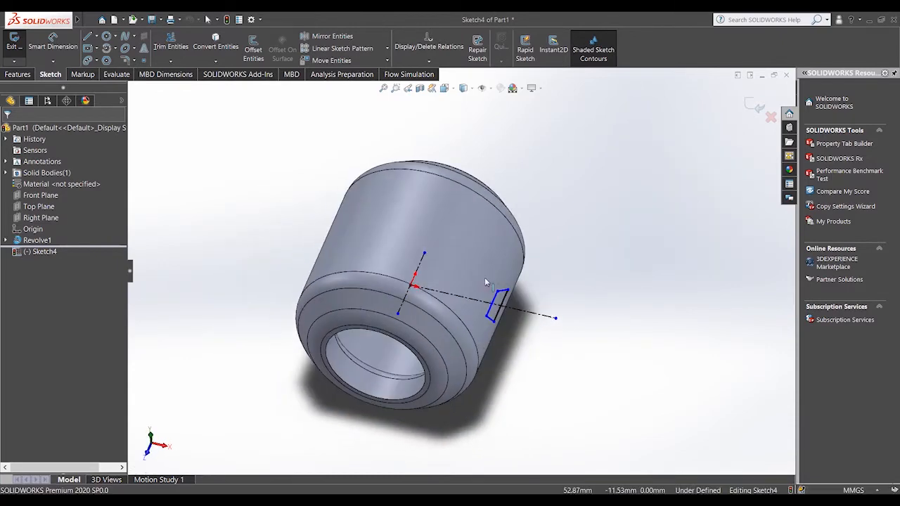
{"action": "left_click", "coordinate": [19, 74]}
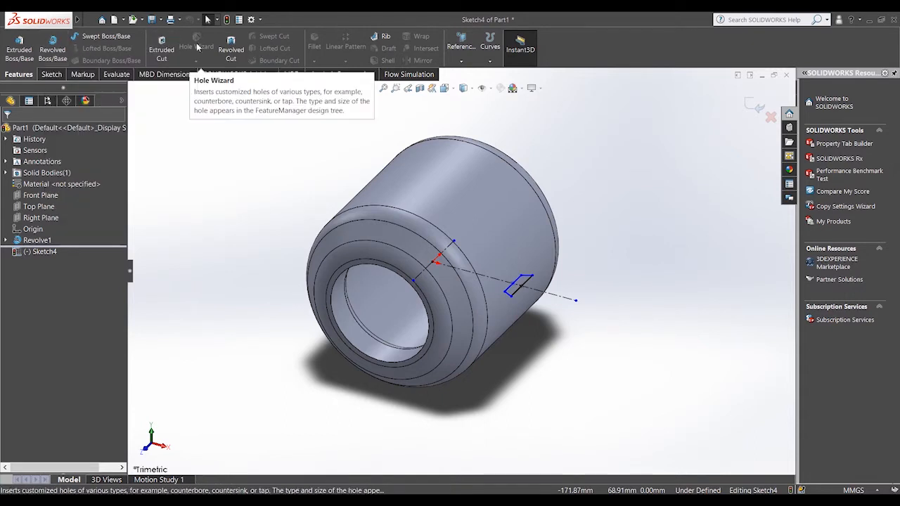
{"action": "left_click", "coordinate": [232, 48]}
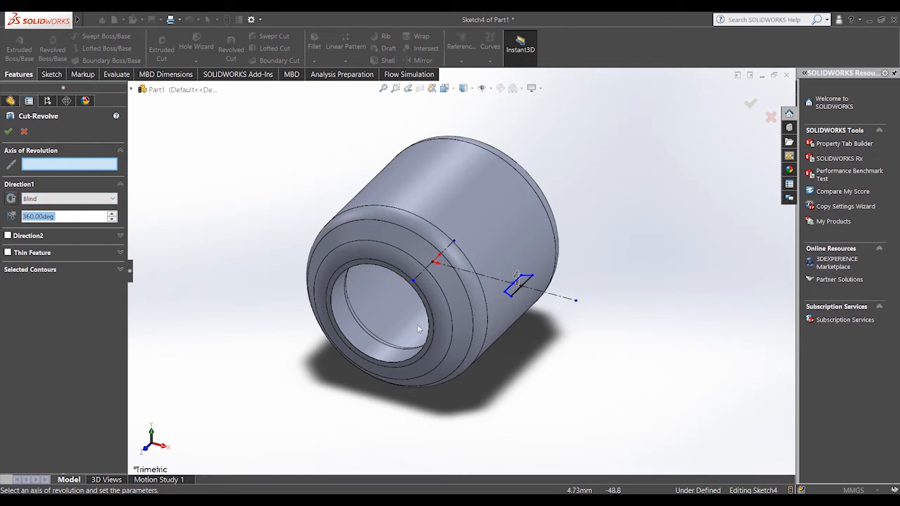
{"action": "scroll", "coordinate": [444, 273], "scroll_direction": "down", "scroll_amount": 5}
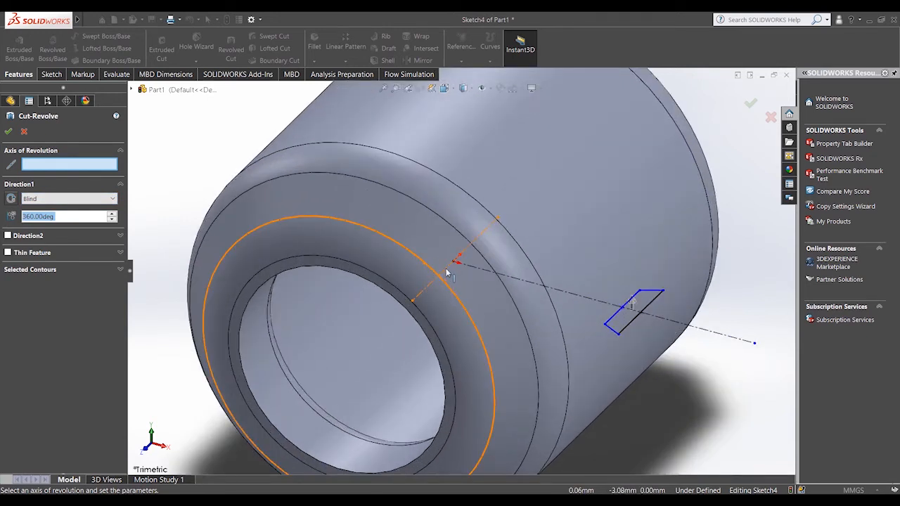
{"action": "left_click", "coordinate": [452, 273]}
{"action": "scroll", "coordinate": [478, 280], "scroll_direction": "up", "scroll_amount": 4}
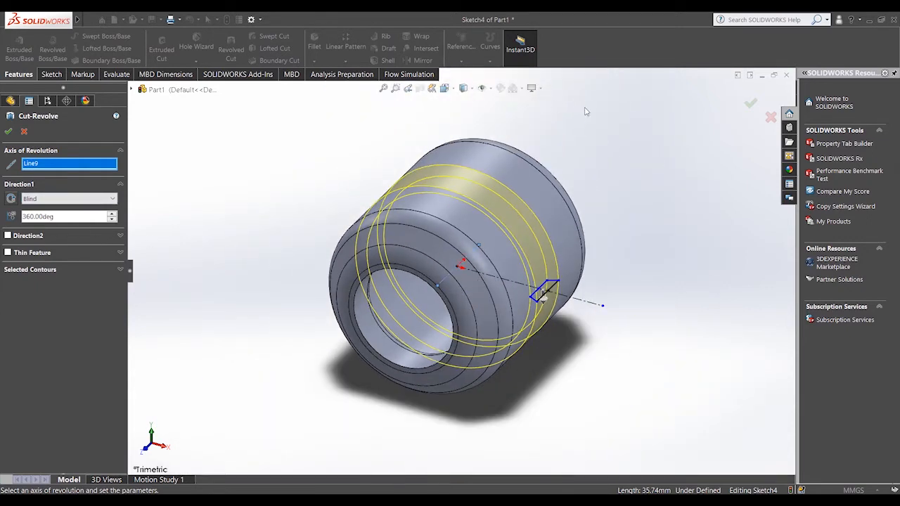
{"action": "scroll", "coordinate": [553, 270], "scroll_direction": "down", "scroll_amount": 2}
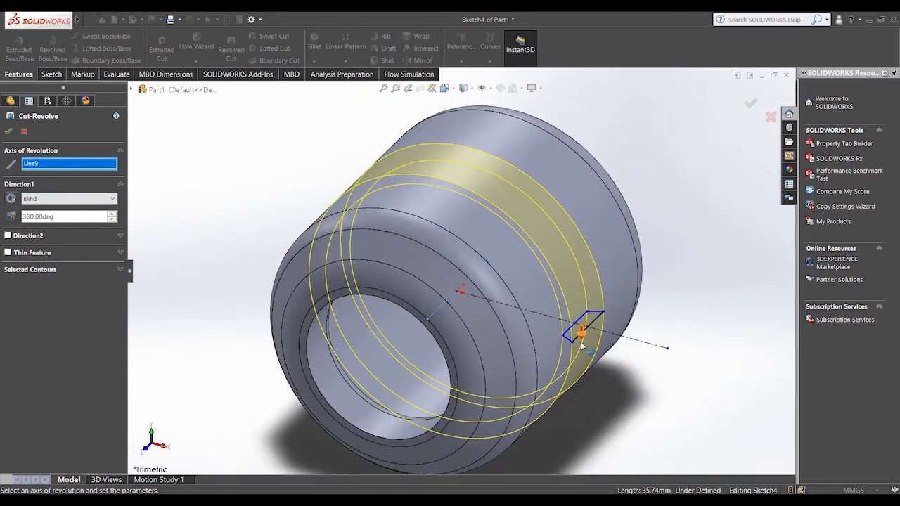
{"action": "scroll", "coordinate": [582, 327], "scroll_direction": "down", "scroll_amount": 3}
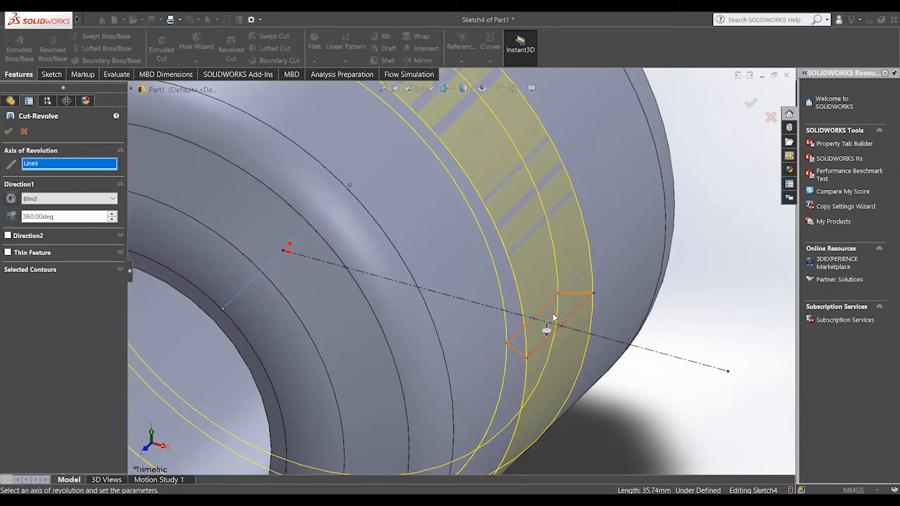
{"action": "scroll", "coordinate": [518, 271], "scroll_direction": "up", "scroll_amount": 2}
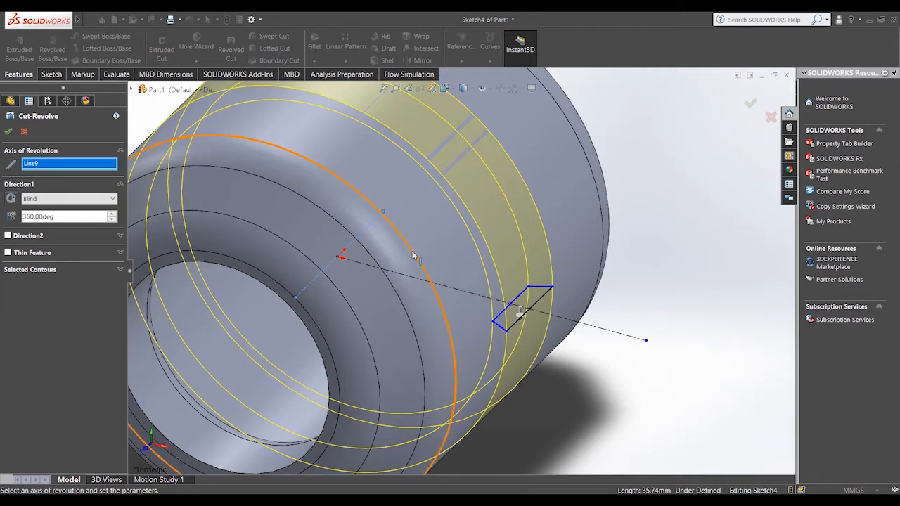
{"action": "left_click", "coordinate": [751, 106]}
- Inspect the groove cut around the body from a rotated view and switch to the PowerPoint presentation
{"action": "key", "text": "f"}
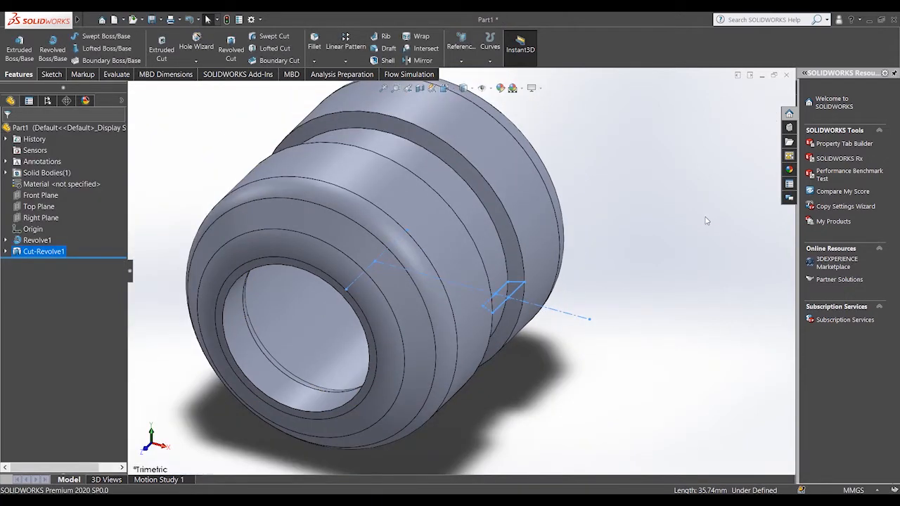
{"action": "left_click", "coordinate": [671, 231]}
{"action": "scroll", "coordinate": [604, 247], "scroll_direction": "up", "scroll_amount": 2}
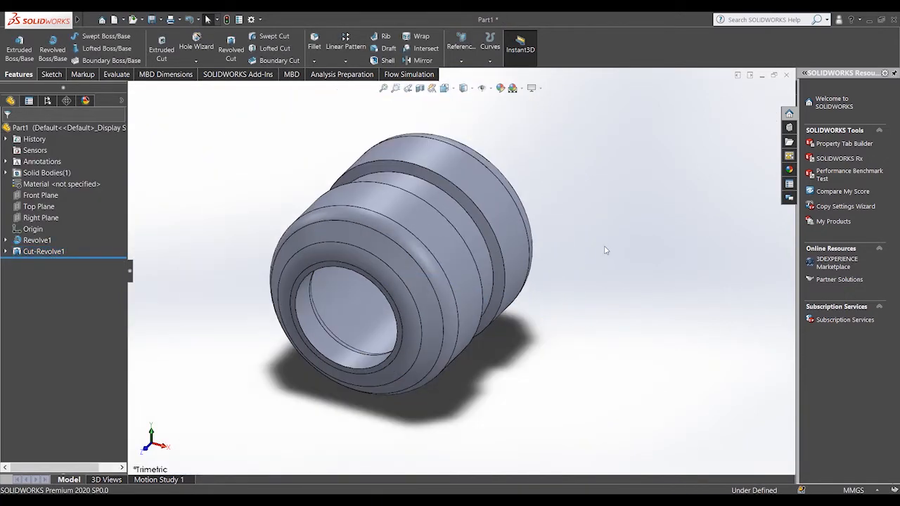
{"action": "right_click", "coordinate": [588, 222]}
{"action": "left_click", "coordinate": [612, 262]}
{"action": "left_click_drag", "start_coordinate": [511, 379], "coordinate": [645, 247]}
{"action": "right_click", "coordinate": [657, 213]}
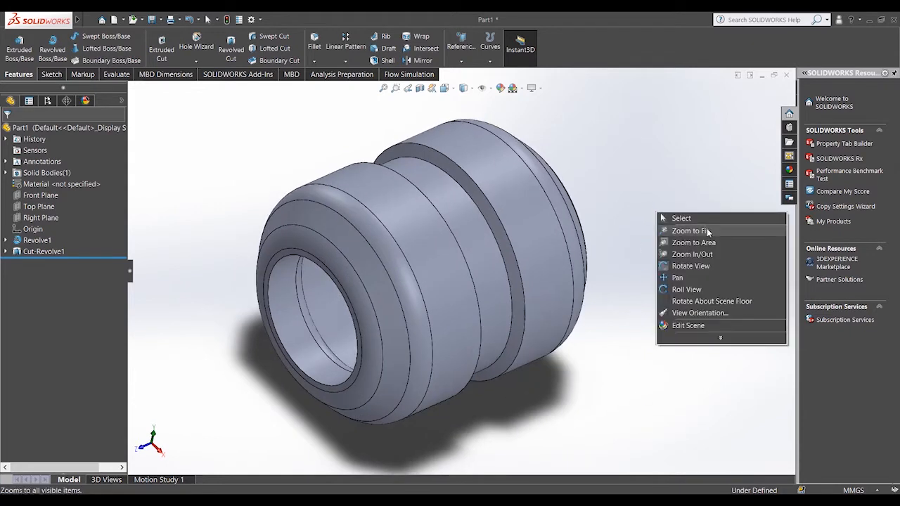
{"action": "left_click", "coordinate": [707, 218]}
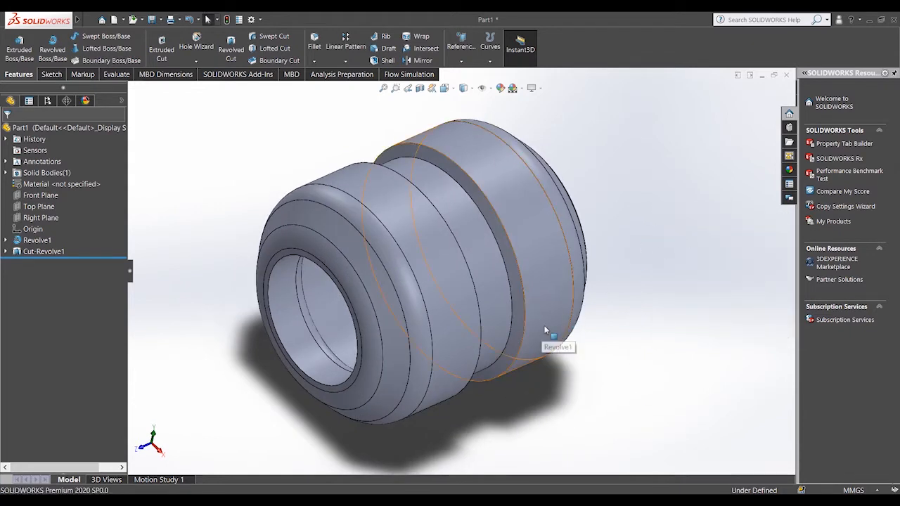
{"action": "scroll", "coordinate": [545, 330], "scroll_direction": "up", "scroll_amount": 1}
{"action": "scroll", "coordinate": [469, 289], "scroll_direction": "down", "scroll_amount": 2}
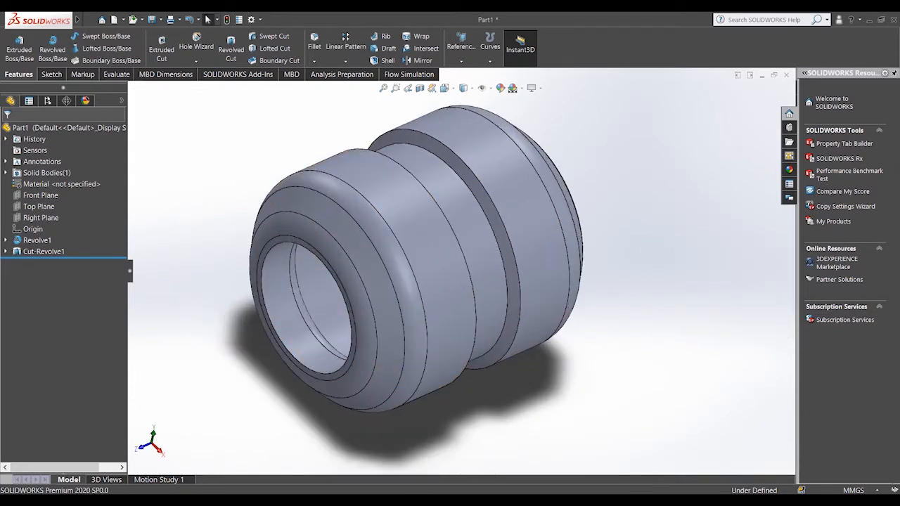
{"action": "left_click", "coordinate": [409, 500]}
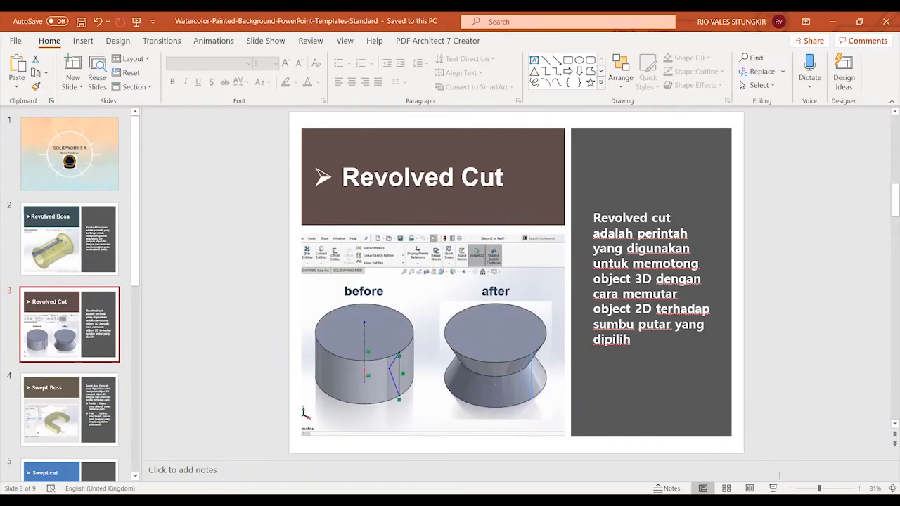
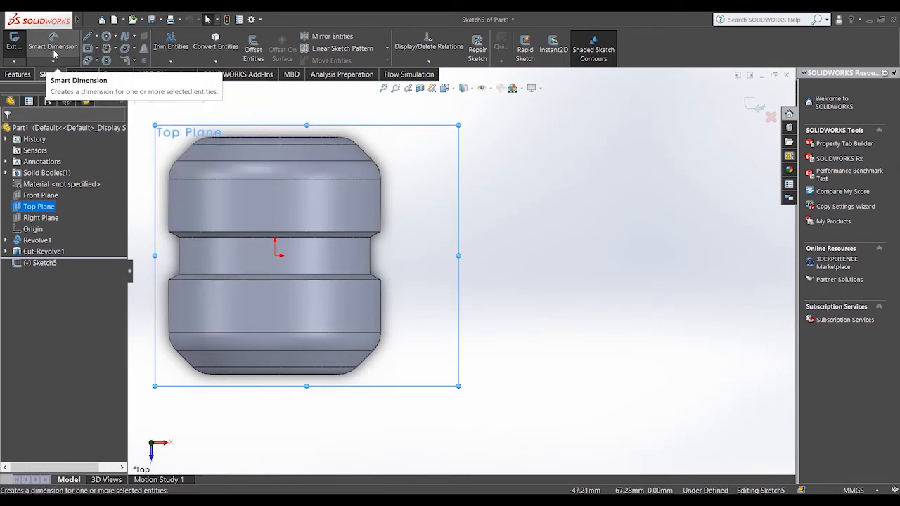
- Sketch a connected stepped line profile beside the body, with a top line about 36 mm long and a closing vertical line about 79 mm long
{"action": "left_click", "coordinate": [94, 37]}
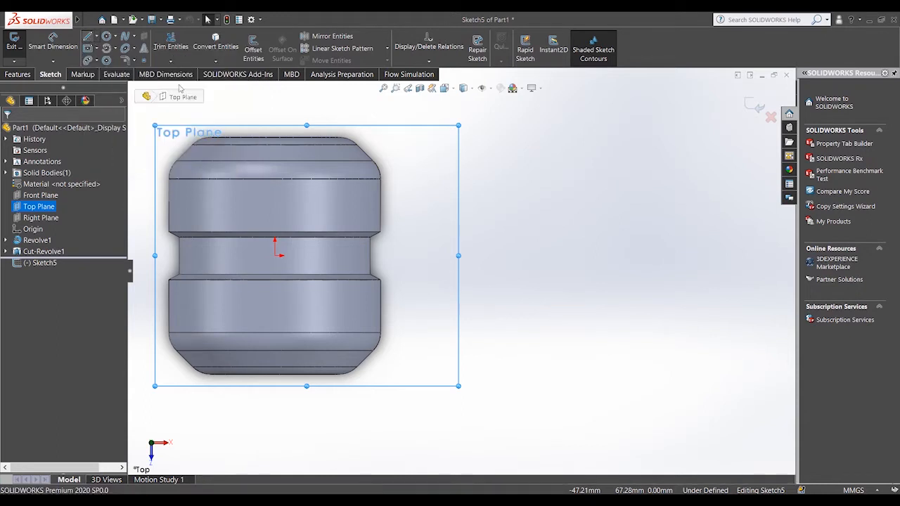
{"action": "left_click", "coordinate": [457, 156]}
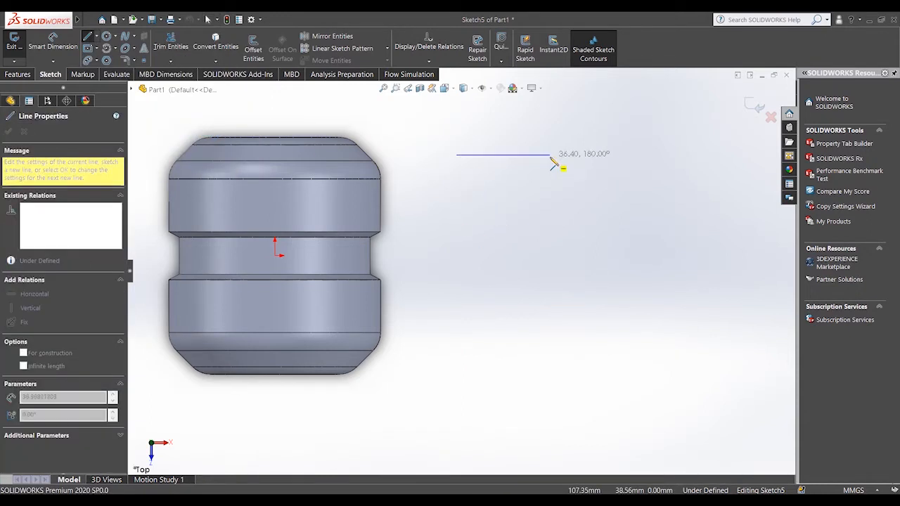
{"action": "left_click", "coordinate": [552, 159]}
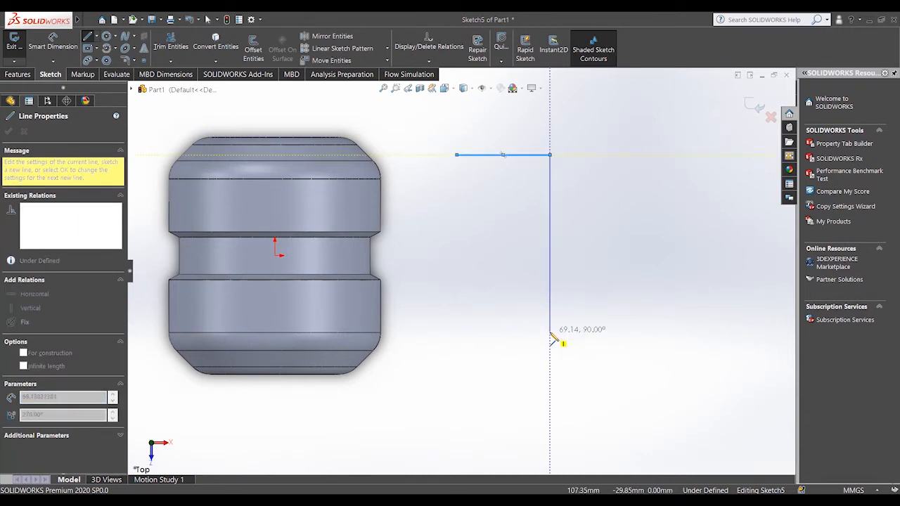
{"action": "left_click", "coordinate": [551, 261]}
{"action": "left_click", "coordinate": [601, 259]}
{"action": "left_click", "coordinate": [602, 349]}
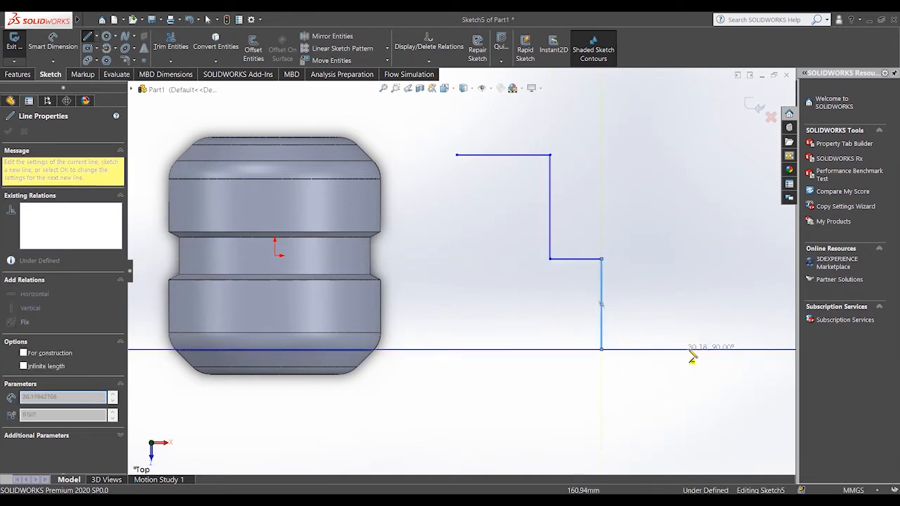
{"action": "left_click", "coordinate": [690, 349]}
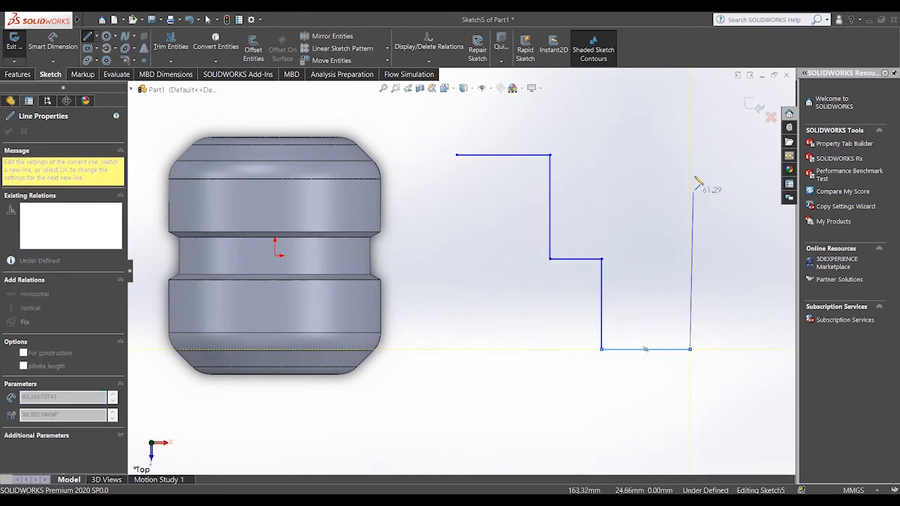
{"action": "left_click", "coordinate": [691, 152]}
{"action": "right_click", "coordinate": [655, 142]}
{"action": "left_click", "coordinate": [677, 201]}
- Start a sketch fillet with a 5 mm radius and select the three upper corners of the stepped profile
{"action": "key", "text": "z"}
{"action": "scroll", "coordinate": [667, 277], "scroll_direction": "down", "scroll_amount": 2}
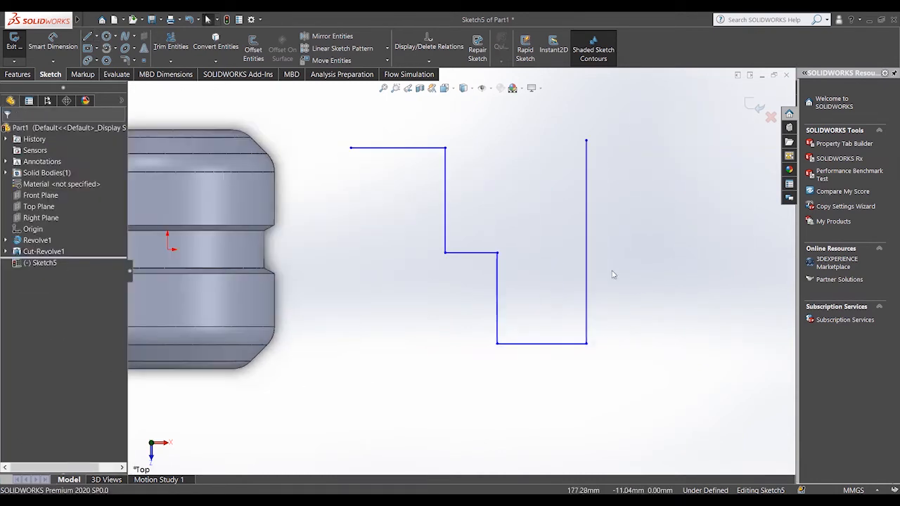
{"action": "scroll", "coordinate": [466, 125], "scroll_direction": "down", "scroll_amount": 1}
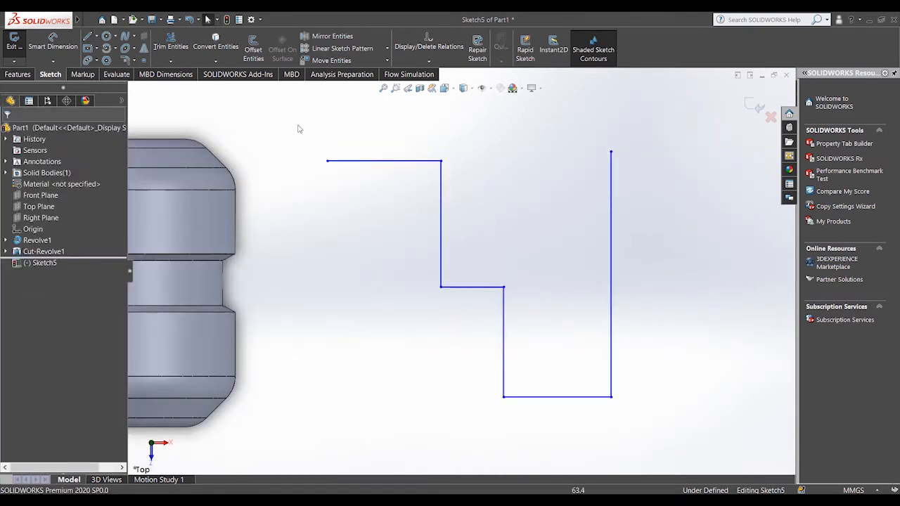
{"action": "left_click", "coordinate": [127, 61]}
{"action": "scroll", "coordinate": [444, 168], "scroll_direction": "down", "scroll_amount": 3}
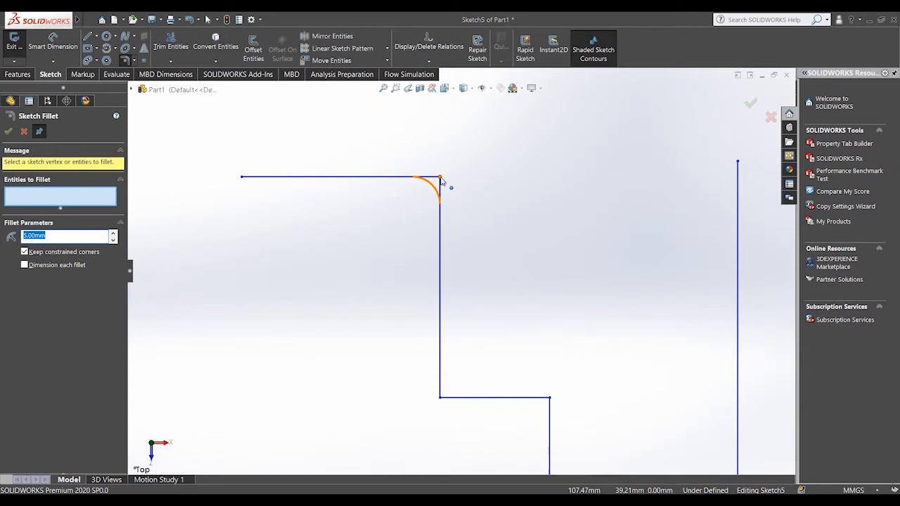
{"action": "left_click", "coordinate": [443, 180]}
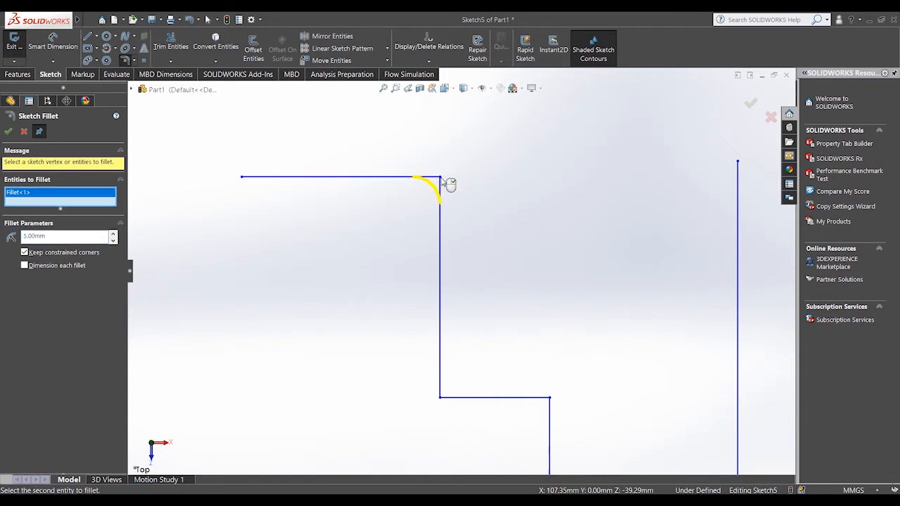
{"action": "left_click", "coordinate": [443, 399]}
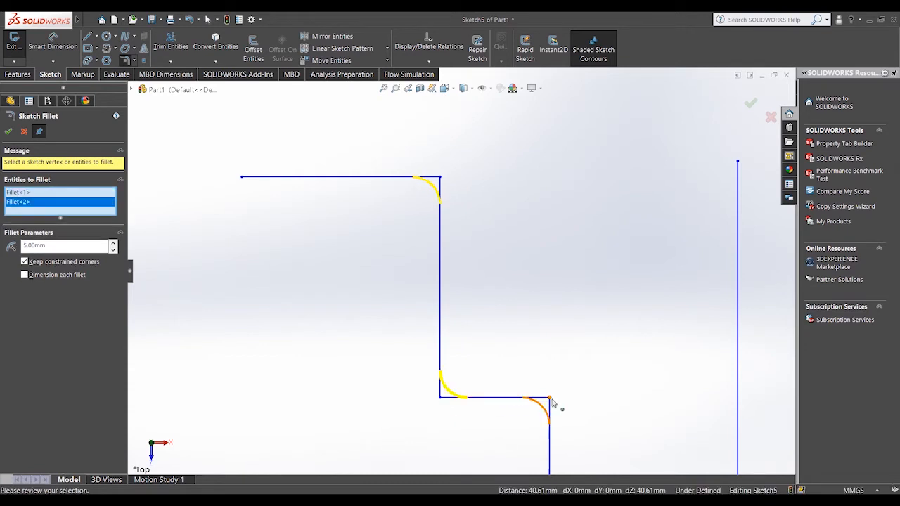
{"action": "left_click", "coordinate": [550, 399]}
- Add the profile's two bottom corners to the fillet selection, and take both out again
{"action": "key", "text": "z"}
{"action": "key", "text": "z"}
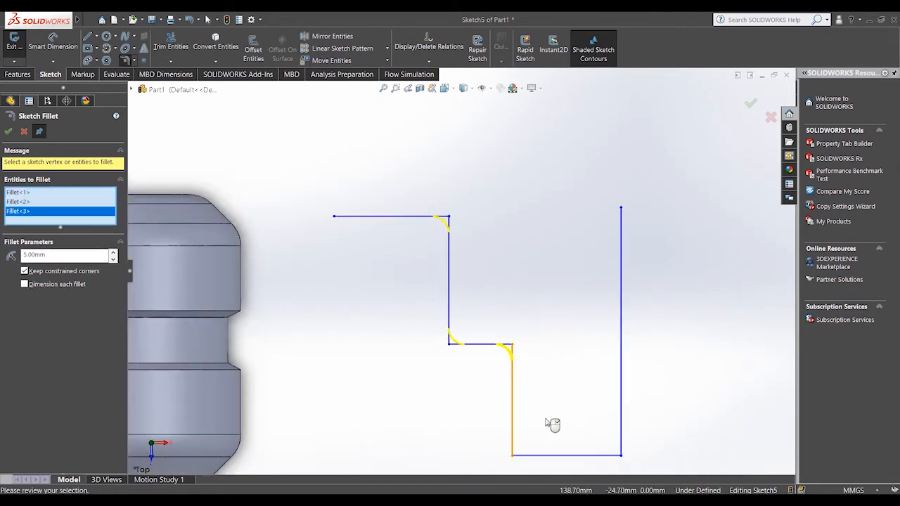
{"action": "left_click", "coordinate": [512, 455]}
{"action": "left_click", "coordinate": [621, 455]}
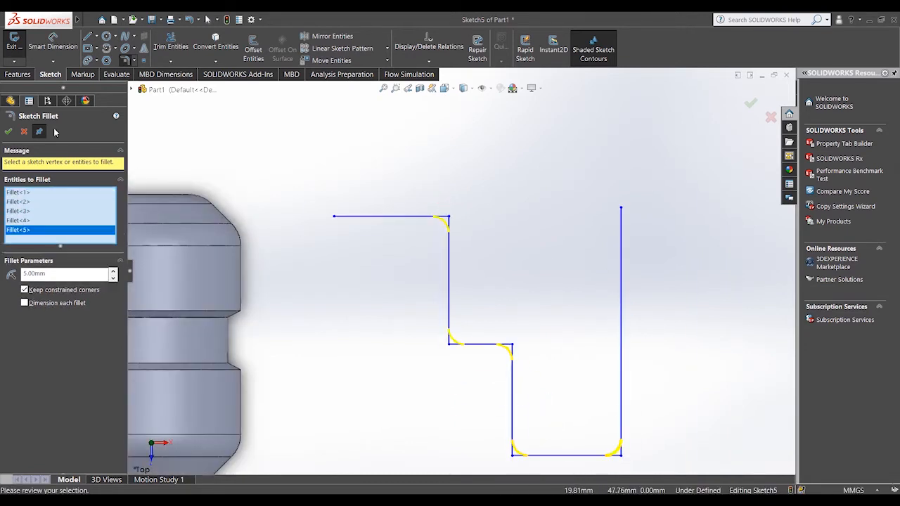
{"action": "scroll", "coordinate": [628, 411], "scroll_direction": "down", "scroll_amount": 2}
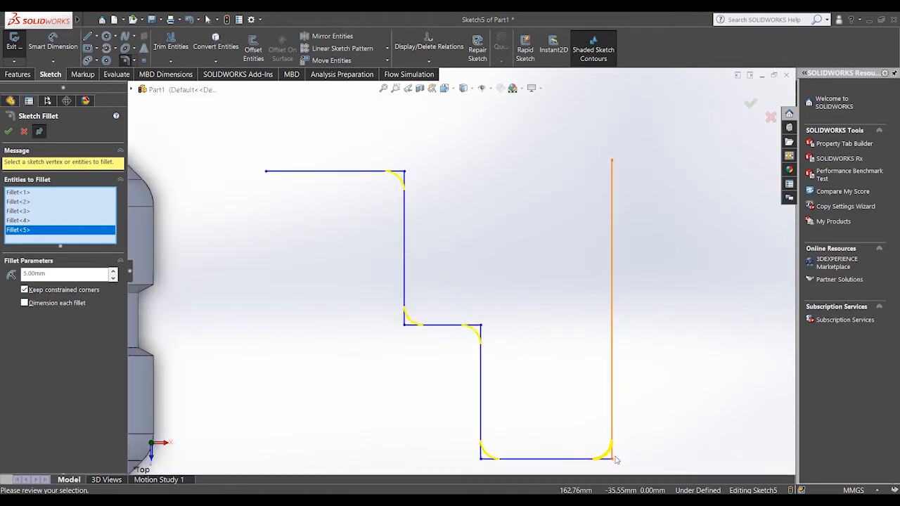
{"action": "left_click", "coordinate": [614, 458]}
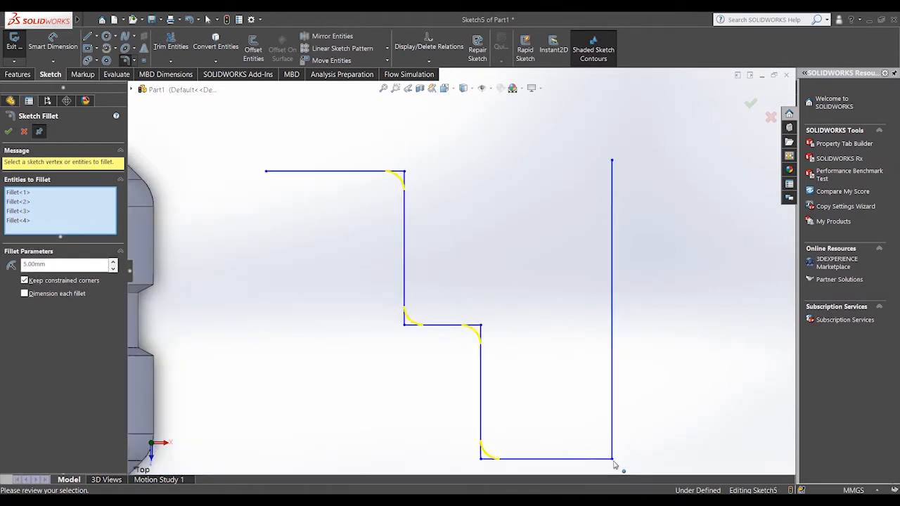
{"action": "left_click", "coordinate": [480, 458]}
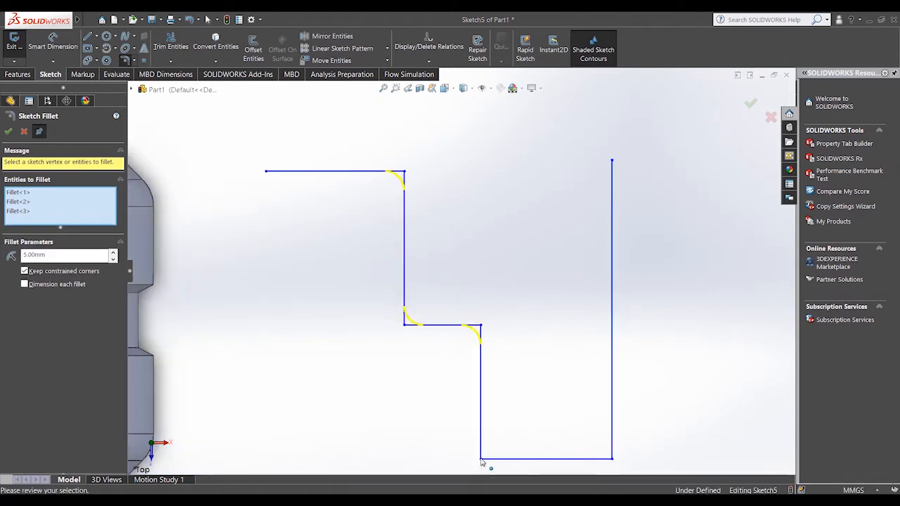
- Apply the 5 mm fillets to the three selected corners and leave the Sketch Fillet command
{"action": "left_click", "coordinate": [8, 132]}
{"action": "left_click", "coordinate": [612, 249]}
{"action": "scroll", "coordinate": [379, 166], "scroll_direction": "down", "scroll_amount": 5}
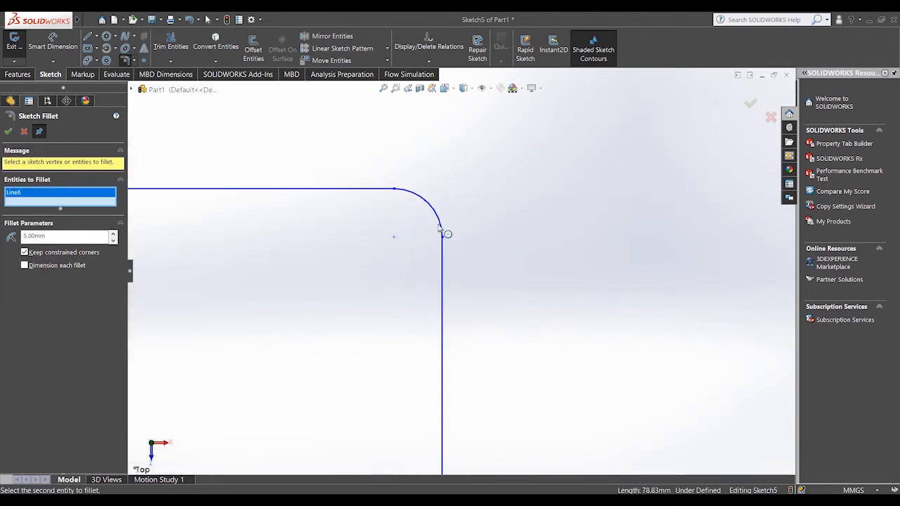
{"action": "scroll", "coordinate": [464, 254], "scroll_direction": "up", "scroll_amount": 3}
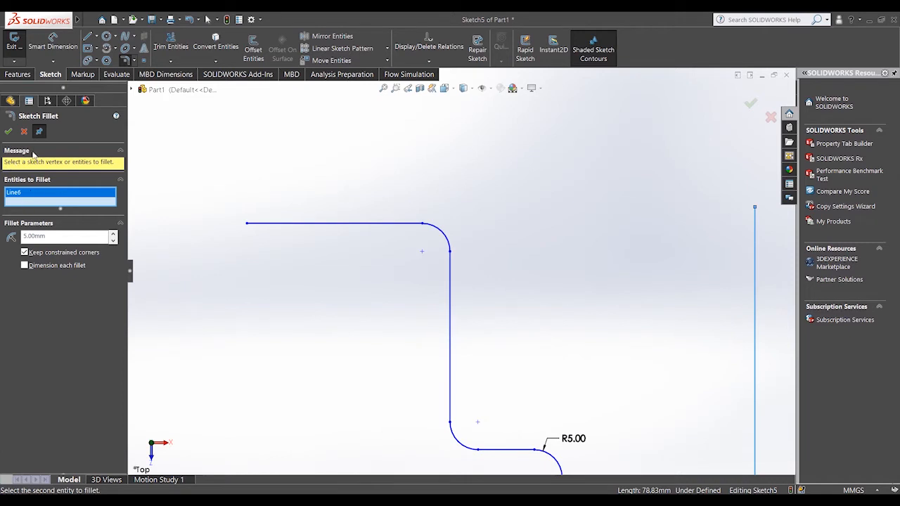
{"action": "left_click", "coordinate": [24, 132]}
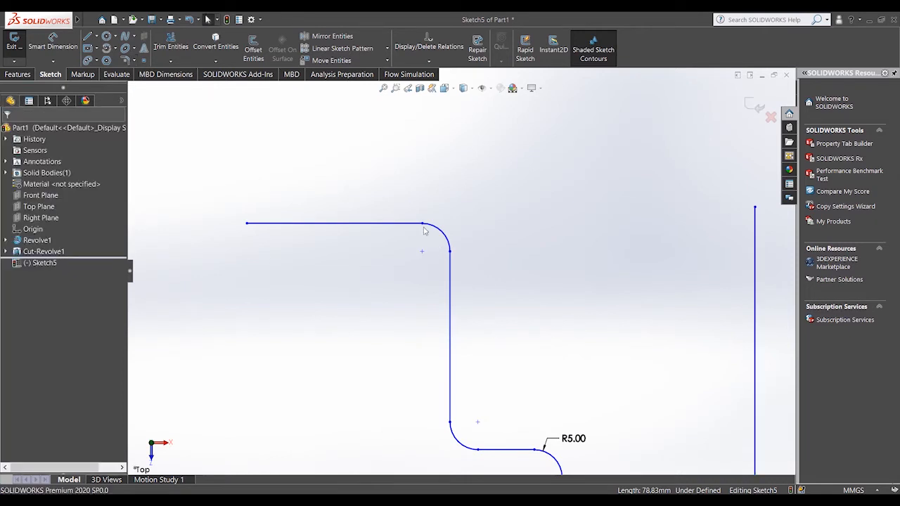
- Examine the fillet arc at the profile's uppermost corner and its end points up close
{"action": "scroll", "coordinate": [540, 305], "scroll_direction": "up", "scroll_amount": 1}
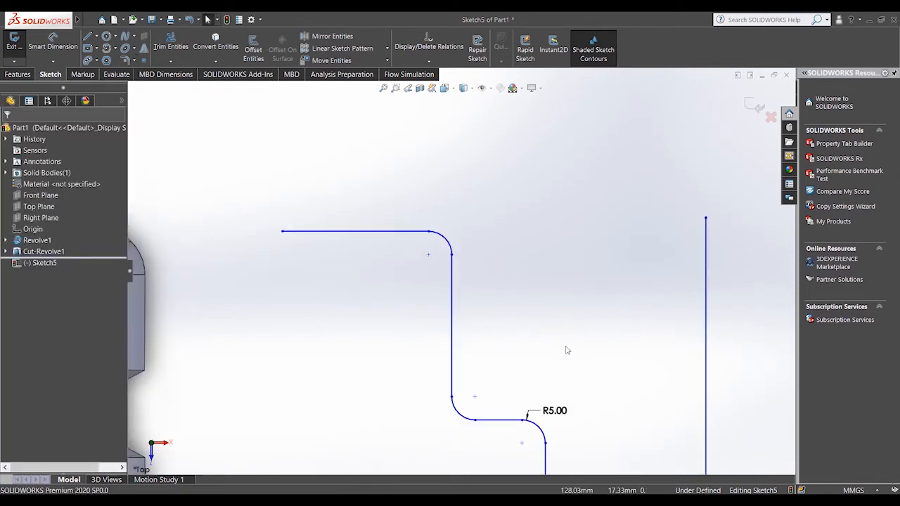
{"action": "scroll", "coordinate": [461, 273], "scroll_direction": "up", "scroll_amount": 2}
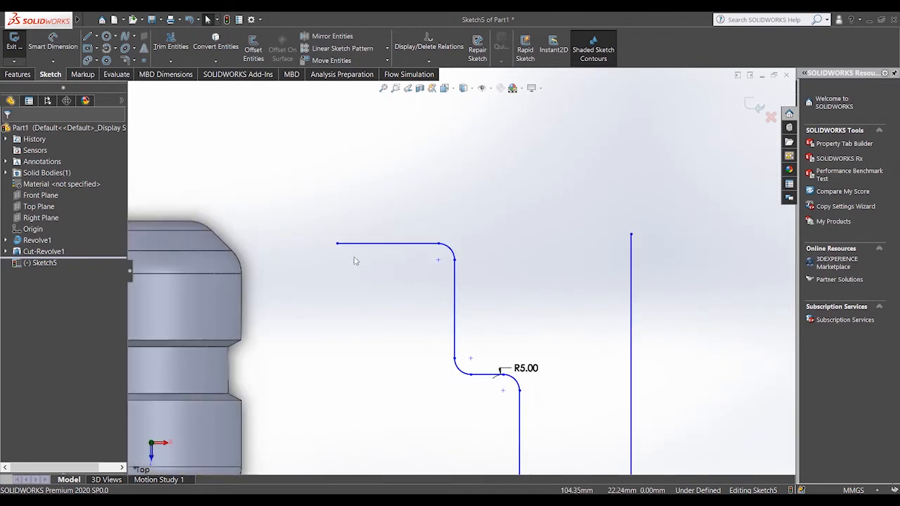
{"action": "left_click", "coordinate": [134, 62]}
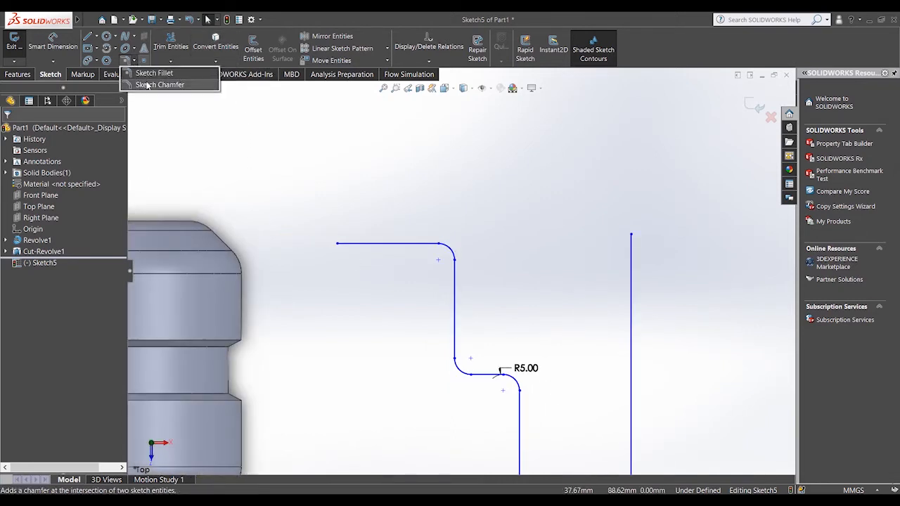
{"action": "scroll", "coordinate": [461, 238], "scroll_direction": "down", "scroll_amount": 5}
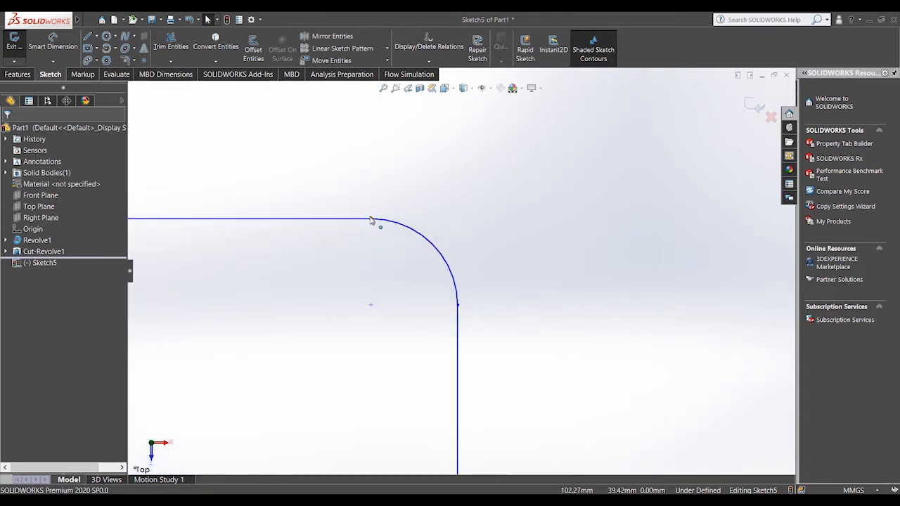
{"action": "left_click", "coordinate": [372, 220]}
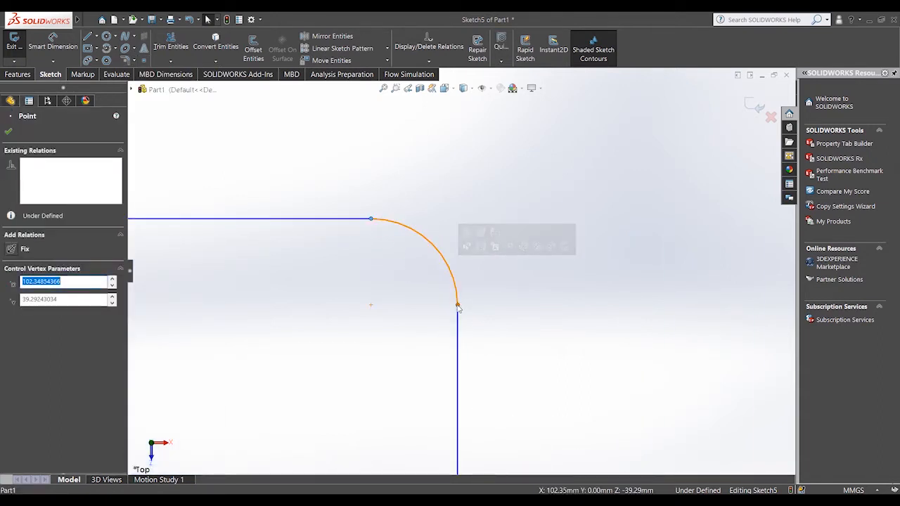
{"action": "left_click", "coordinate": [506, 331]}
{"action": "scroll", "coordinate": [459, 270], "scroll_direction": "up", "scroll_amount": 3}
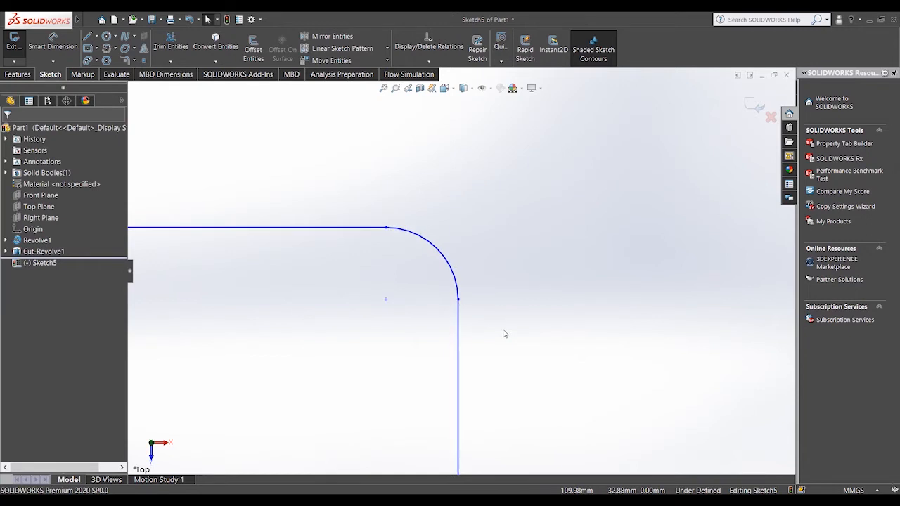
- Add a 10 mm equal-distance sketch chamfer at the bottom corner of the profile nearest the body
{"action": "left_click", "coordinate": [138, 61]}
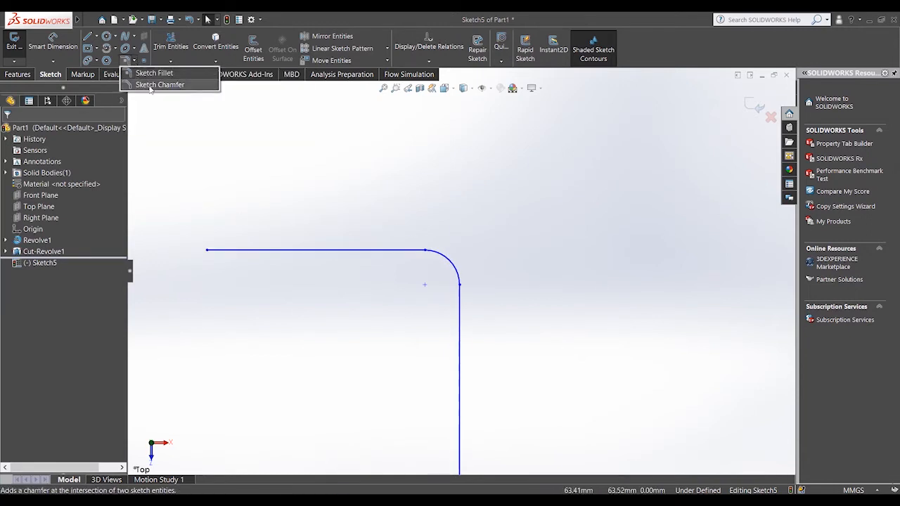
{"action": "left_click", "coordinate": [150, 86]}
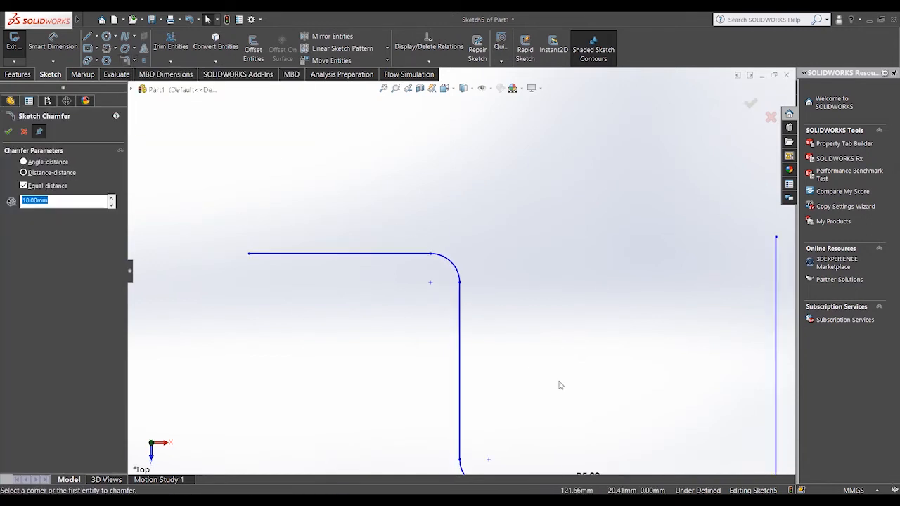
{"action": "scroll", "coordinate": [569, 396], "scroll_direction": "up", "scroll_amount": 4}
{"action": "scroll", "coordinate": [491, 329], "scroll_direction": "down", "scroll_amount": 3}
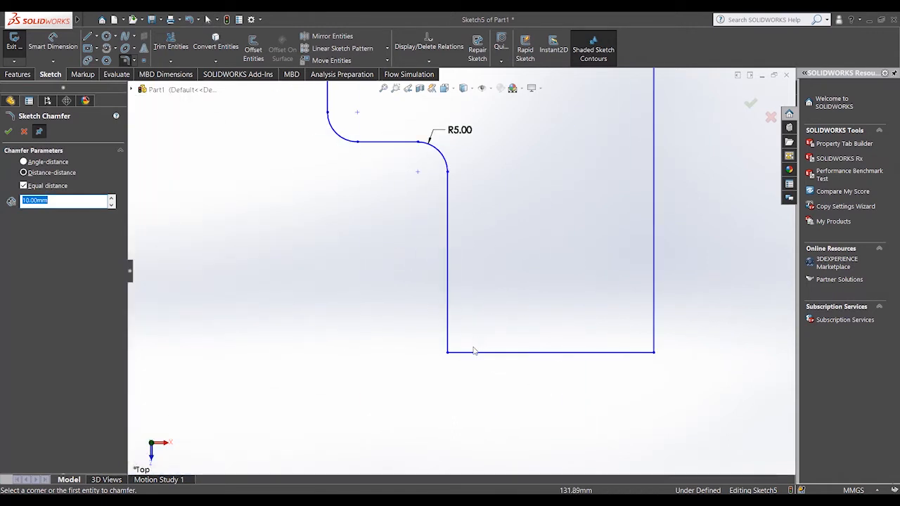
{"action": "scroll", "coordinate": [436, 281], "scroll_direction": "up", "scroll_amount": 3}
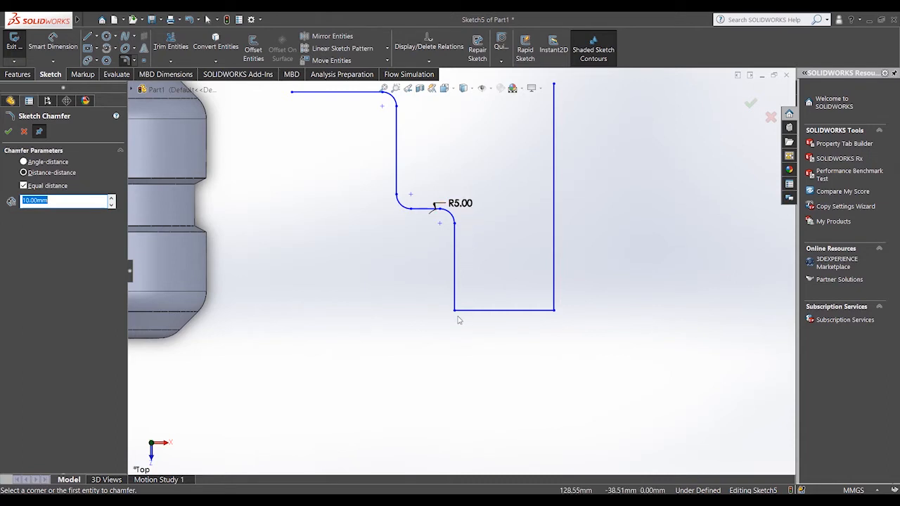
{"action": "scroll", "coordinate": [458, 320], "scroll_direction": "down", "scroll_amount": 5}
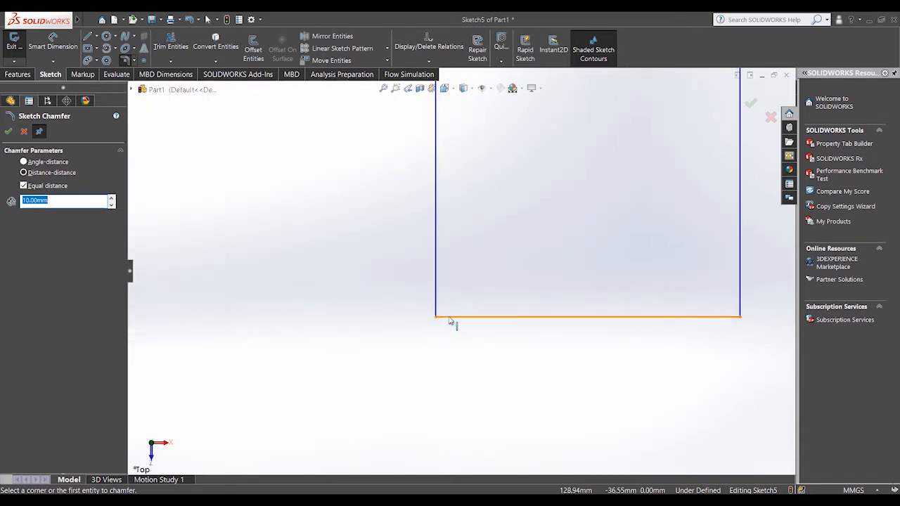
{"action": "left_click", "coordinate": [460, 318]}
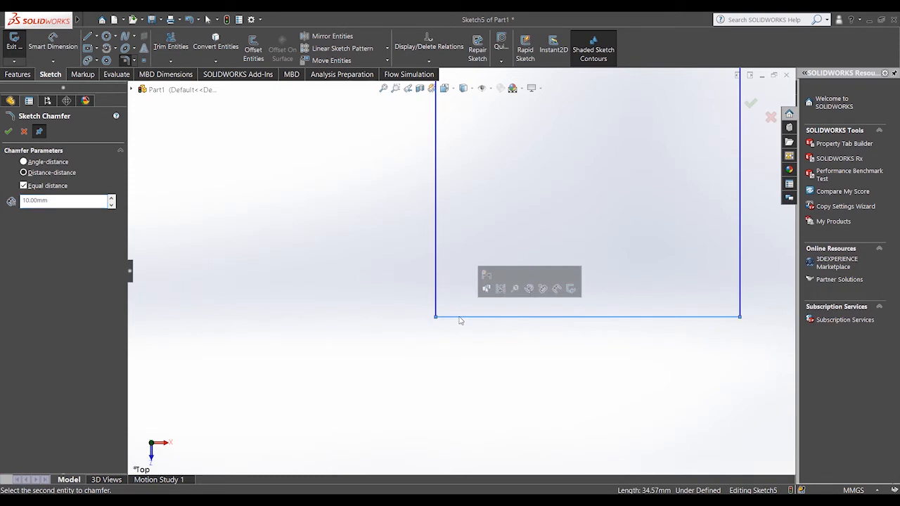
{"action": "left_click", "coordinate": [438, 268]}
- Chamfer the profile's other bottom corner, below the long vertical line, by 10 mm equal distance and leave the Sketch Chamfer command
{"action": "scroll", "coordinate": [454, 281], "scroll_direction": "up", "scroll_amount": 4}
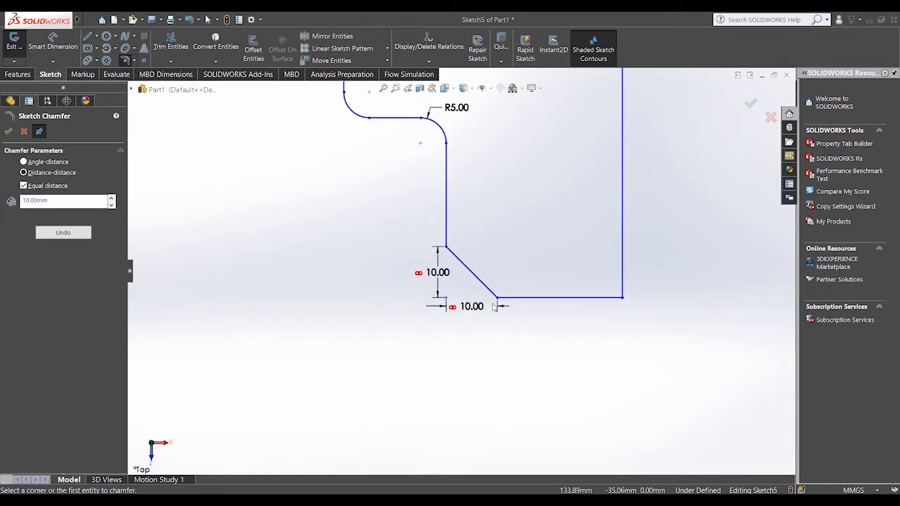
{"action": "left_click", "coordinate": [558, 289]}
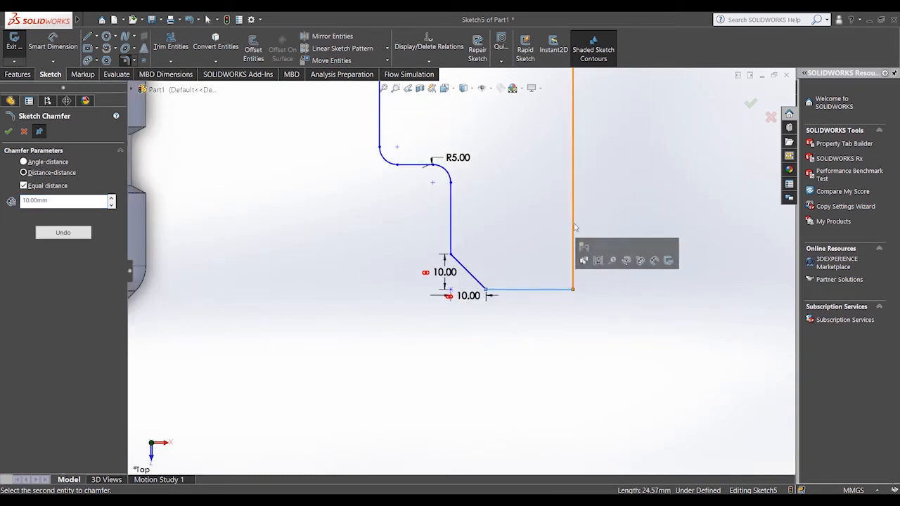
{"action": "left_click", "coordinate": [574, 227]}
{"action": "scroll", "coordinate": [598, 264], "scroll_direction": "up", "scroll_amount": 4}
{"action": "scroll", "coordinate": [450, 226], "scroll_direction": "down", "scroll_amount": 2}
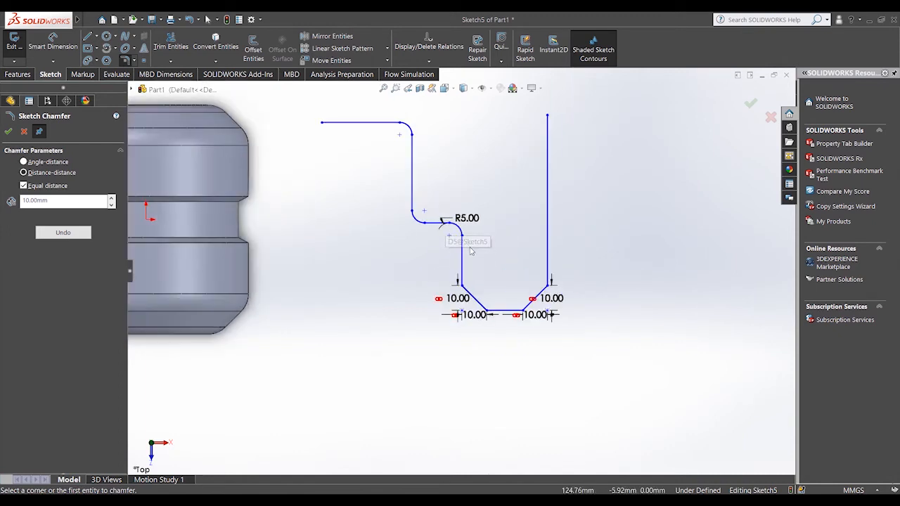
{"action": "scroll", "coordinate": [476, 267], "scroll_direction": "down", "scroll_amount": 3}
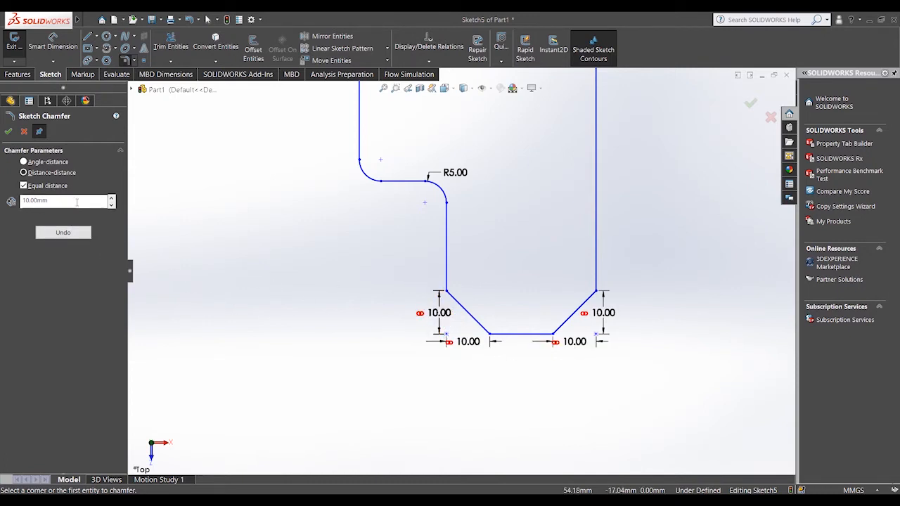
{"action": "left_click", "coordinate": [25, 135]}
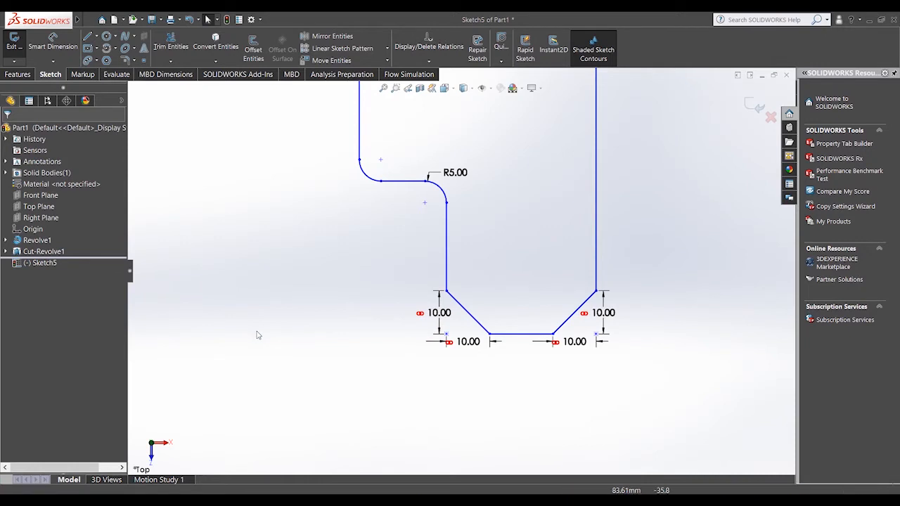
- Undo both 10 mm sketch chamfers at the profile's bottom corners and clear the selection
{"action": "key", "text": "ctrl+z"}
{"action": "key", "text": "ctrl+z"}
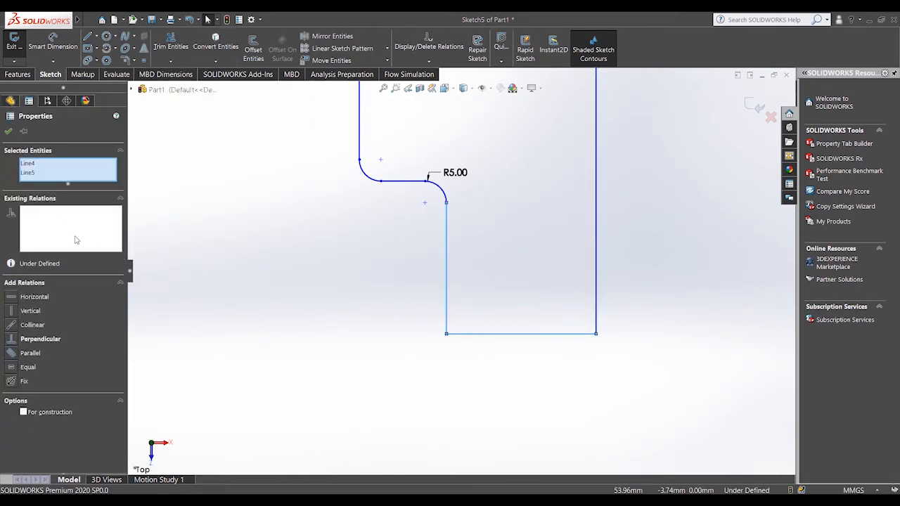
{"action": "key", "text": "Escape"}
- Add 5 mm equal-distance sketch chamfers to both bottom corners of the profile and leave the Sketch Chamfer command
{"action": "left_click", "coordinate": [135, 62]}
{"action": "left_click", "coordinate": [160, 85]}
{"action": "type", "text": "5.00mm"}
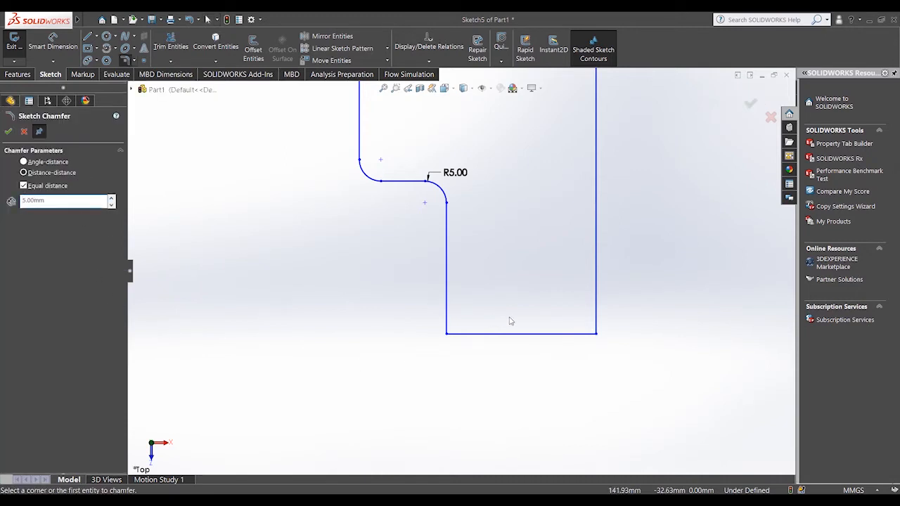
{"action": "left_click", "coordinate": [452, 337]}
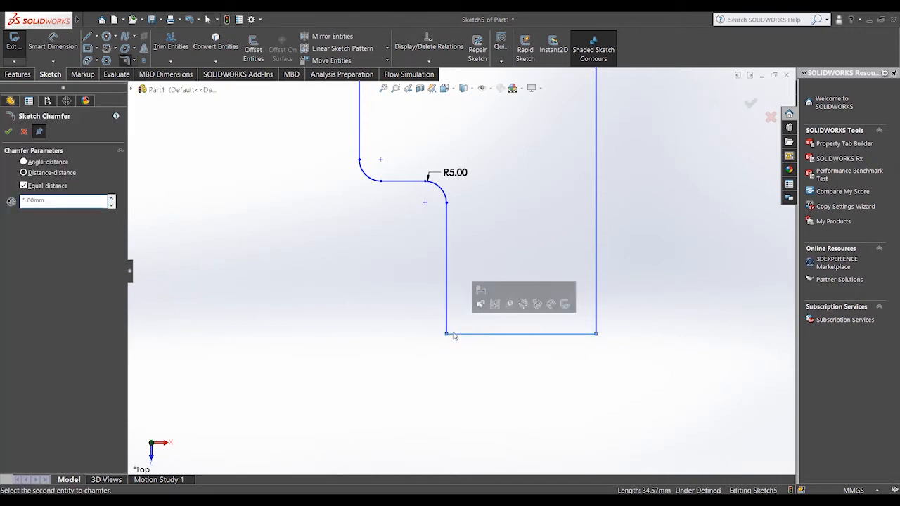
{"action": "left_click", "coordinate": [575, 335]}
{"action": "left_click", "coordinate": [596, 299]}
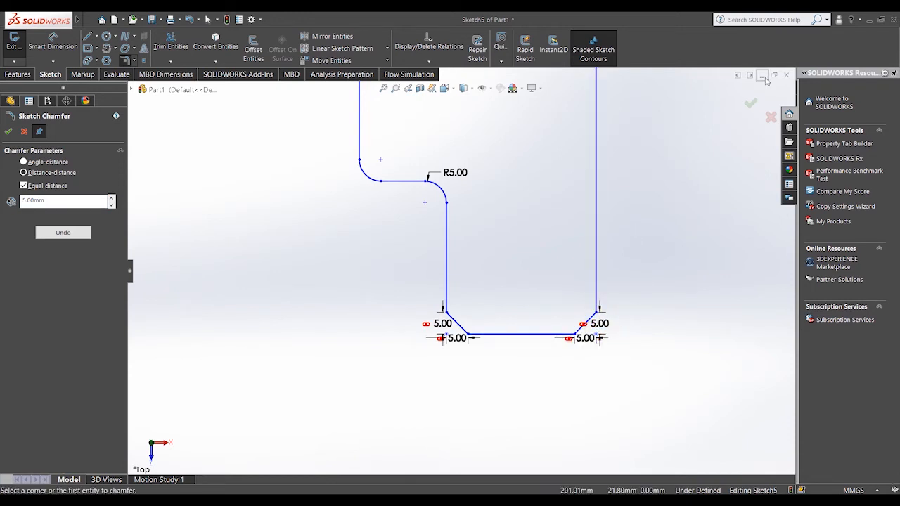
{"action": "left_click", "coordinate": [752, 103]}
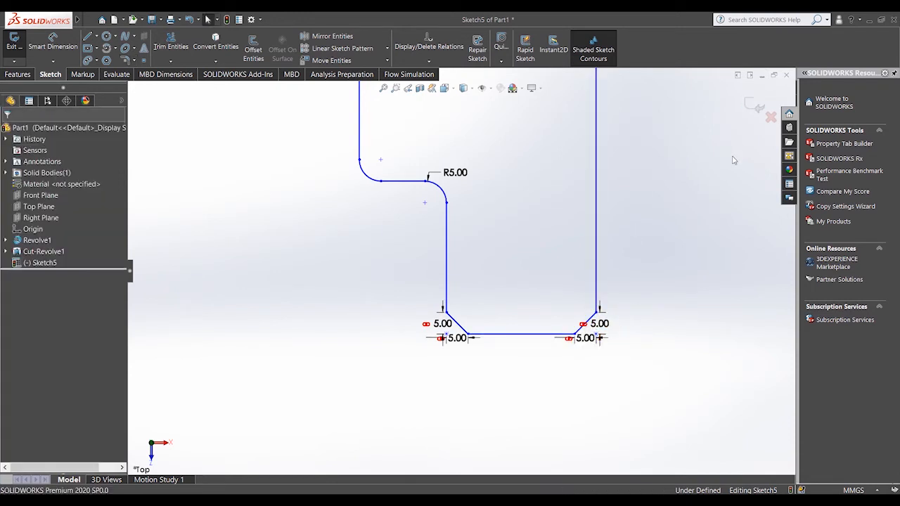
- Exit the stepped profile sketch and deselect it
{"action": "scroll", "coordinate": [573, 244], "scroll_direction": "up", "scroll_amount": 3}
{"action": "right_click", "coordinate": [573, 244]}
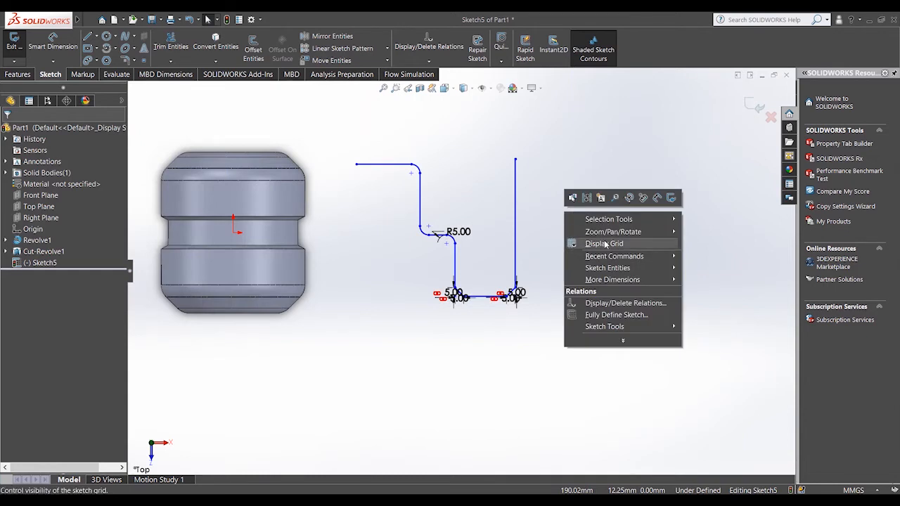
{"action": "mouse_move", "coordinate": [612, 232]}
{"action": "left_click", "coordinate": [702, 268]}
{"action": "left_click_drag", "start_coordinate": [646, 305], "coordinate": [589, 277]}
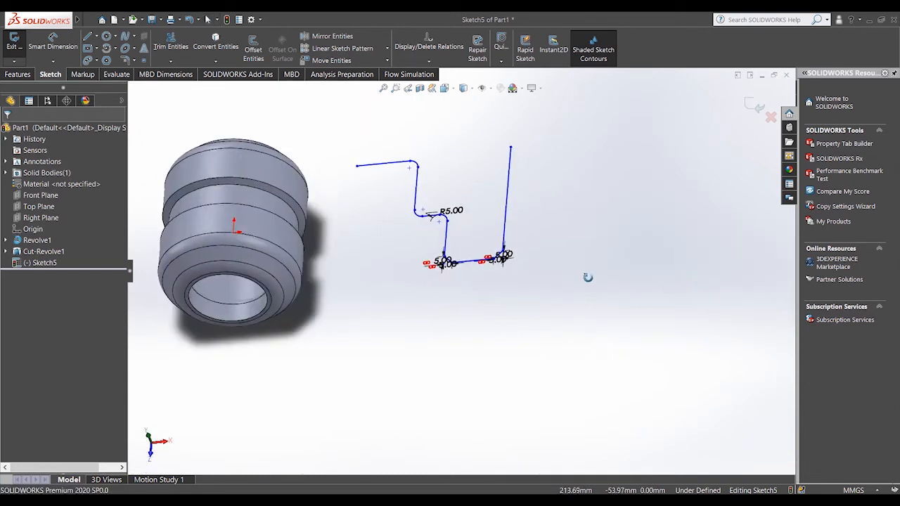
{"action": "scroll", "coordinate": [498, 209], "scroll_direction": "down", "scroll_amount": 2}
{"action": "right_click", "coordinate": [553, 218]}
{"action": "left_click", "coordinate": [597, 223]}
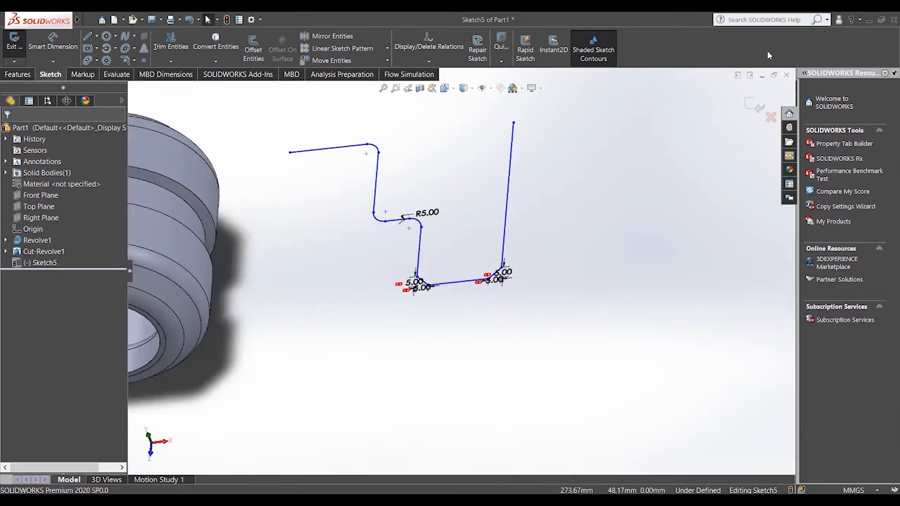
{"action": "left_click", "coordinate": [761, 107]}
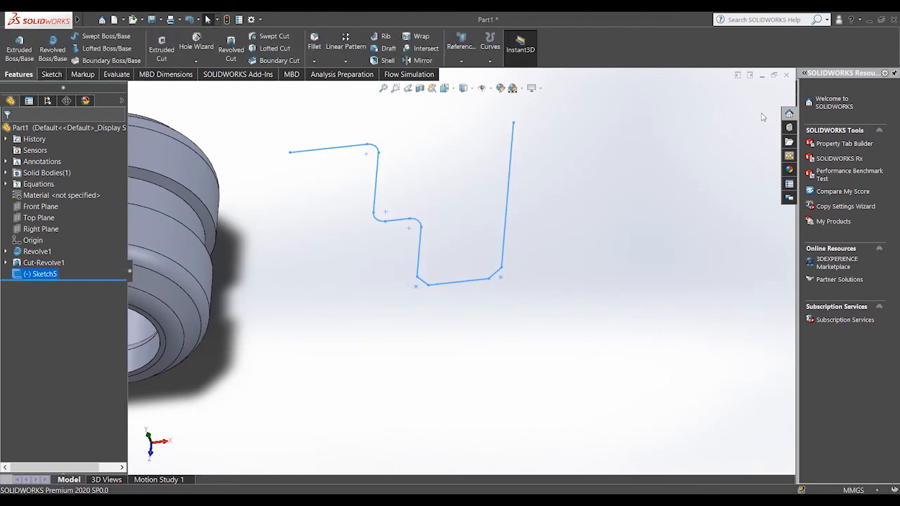
{"action": "left_click", "coordinate": [581, 197]}
- Examine the open stepped profile and the revolved body from an angled view
{"action": "right_click", "coordinate": [548, 246]}
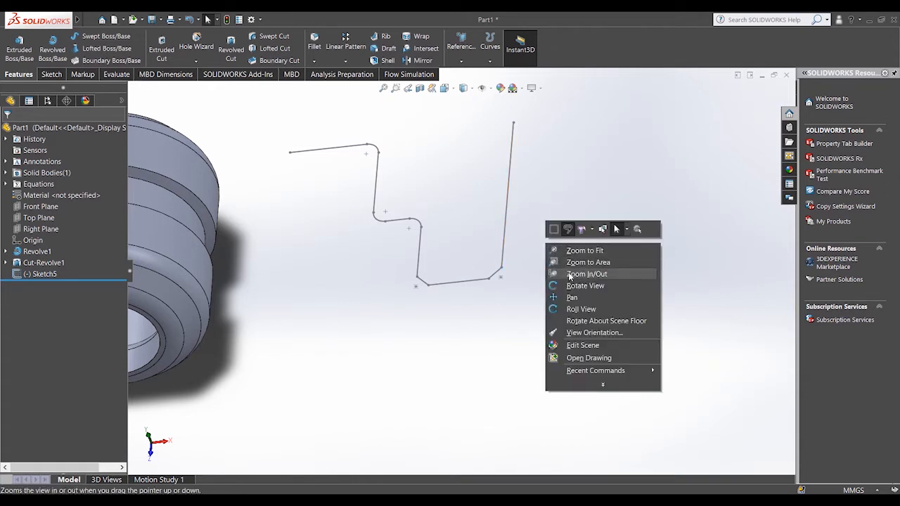
{"action": "left_click", "coordinate": [577, 286]}
{"action": "mouse_move", "coordinate": [514, 309]}
{"action": "left_mouse_down"}
{"action": "mouse_move", "coordinate": [482, 293]}
{"action": "mouse_move", "coordinate": [476, 354]}
{"action": "mouse_move", "coordinate": [474, 311]}
{"action": "mouse_move", "coordinate": [511, 298]}
{"action": "mouse_move", "coordinate": [446, 265]}
{"action": "left_mouse_up"}
{"action": "right_click", "coordinate": [461, 204]}
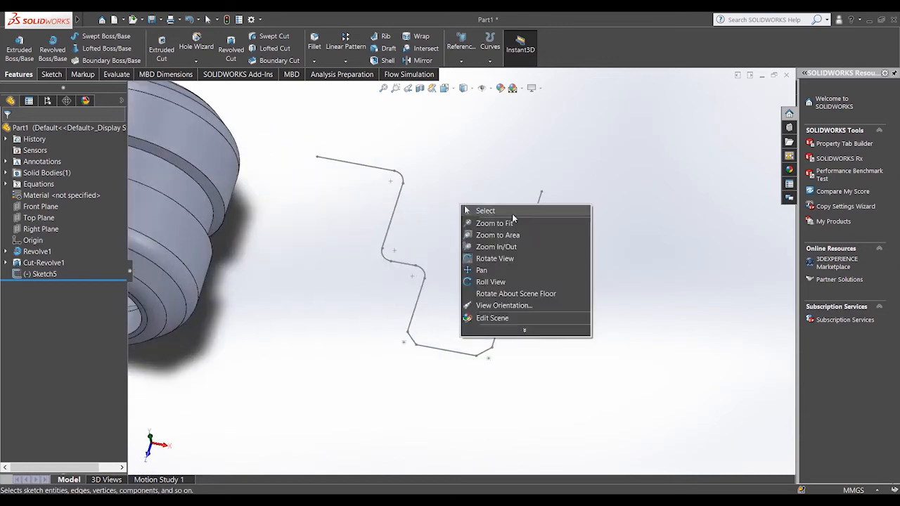
{"action": "left_click", "coordinate": [518, 214]}
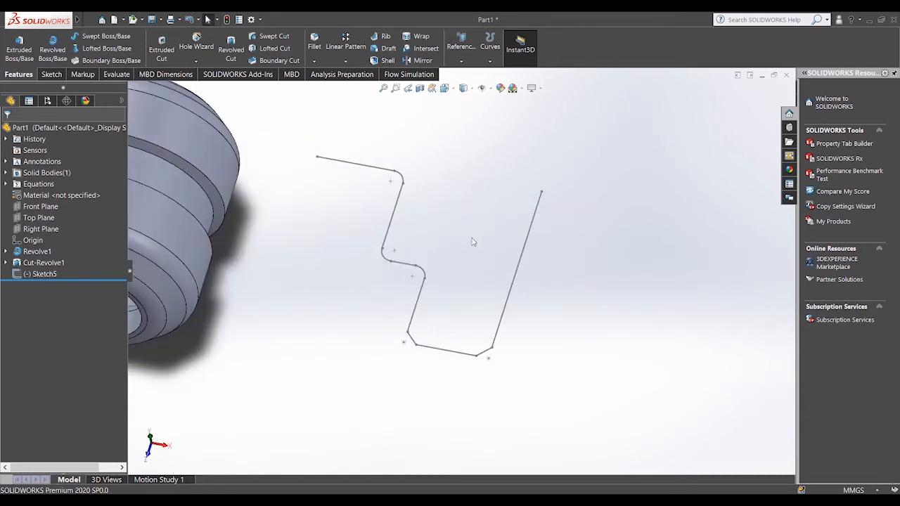
{"action": "scroll", "coordinate": [334, 156], "scroll_direction": "down", "scroll_amount": 2}
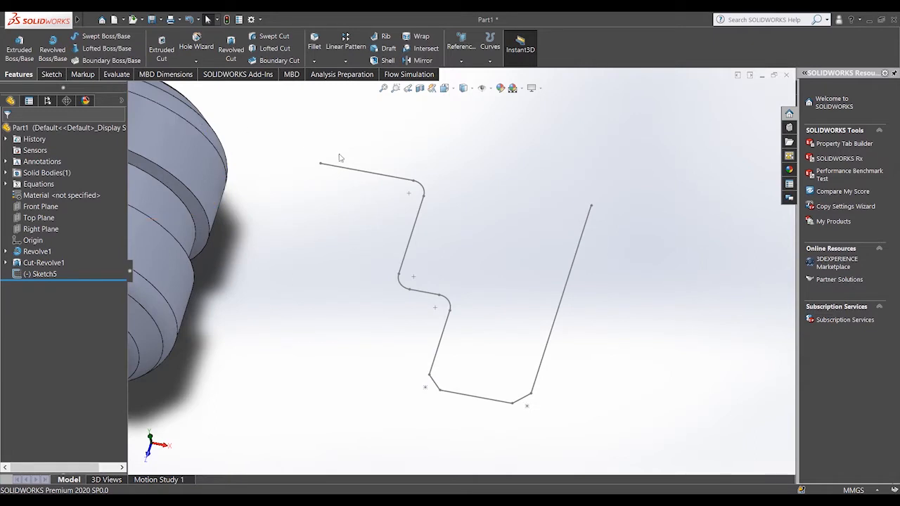
{"action": "scroll", "coordinate": [391, 235], "scroll_direction": "up", "scroll_amount": 2}
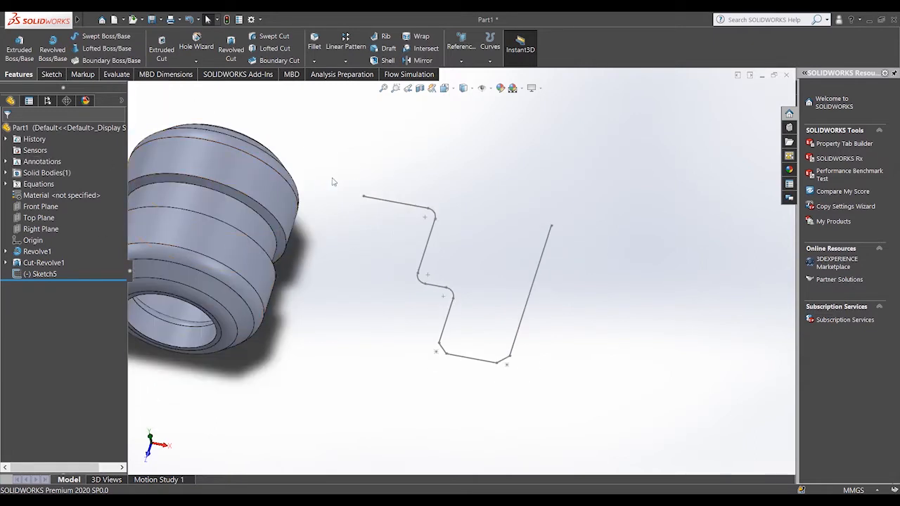
{"action": "left_click", "coordinate": [51, 74]}
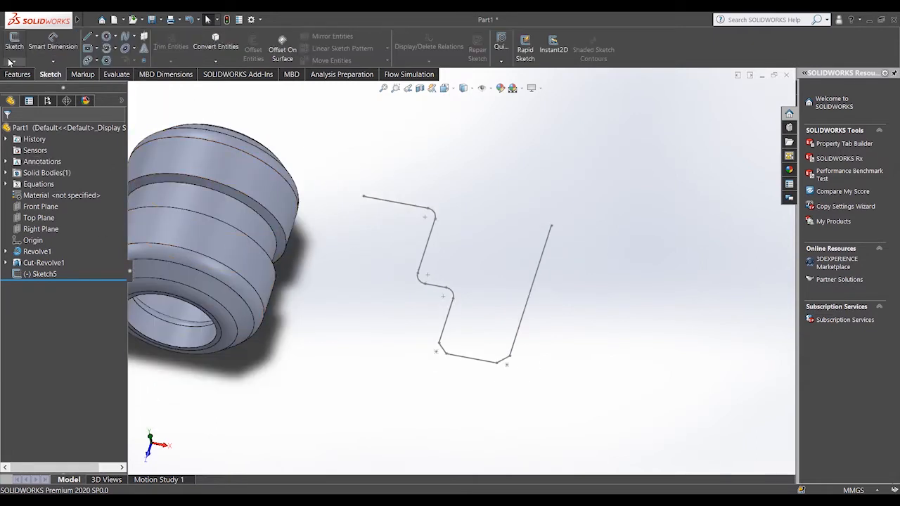
{"action": "left_click", "coordinate": [13, 64]}
{"action": "left_click", "coordinate": [321, 155]}
{"action": "scroll", "coordinate": [183, 451], "scroll_direction": "down", "scroll_amount": 2}
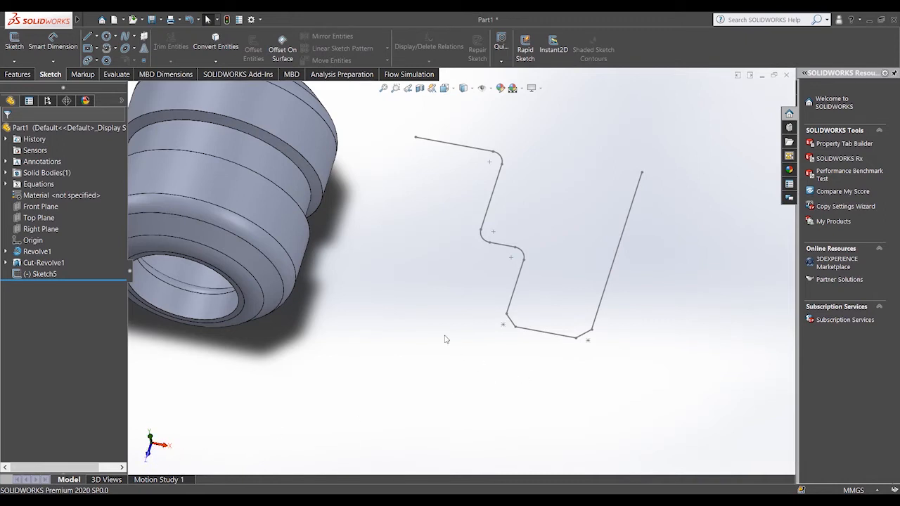
{"action": "scroll", "coordinate": [564, 335], "scroll_direction": "up", "scroll_amount": 1}
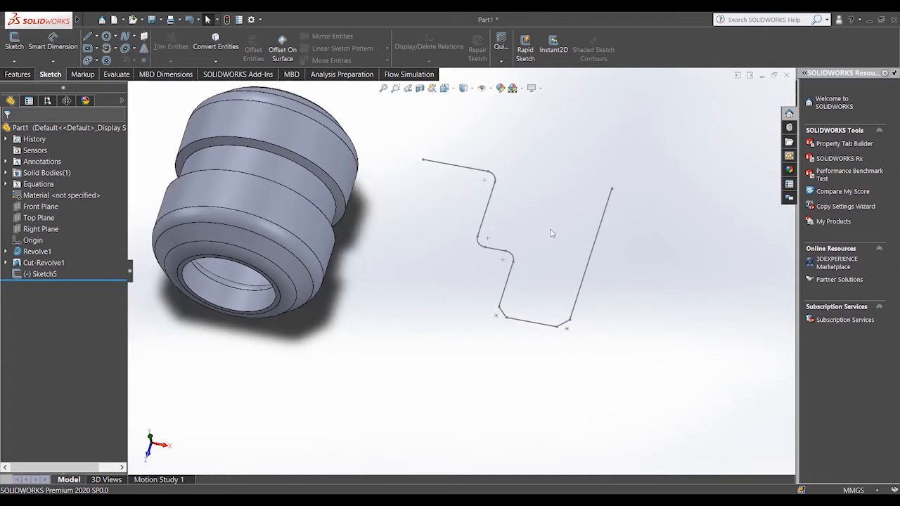
{"action": "scroll", "coordinate": [553, 232], "scroll_direction": "up", "scroll_amount": 1}
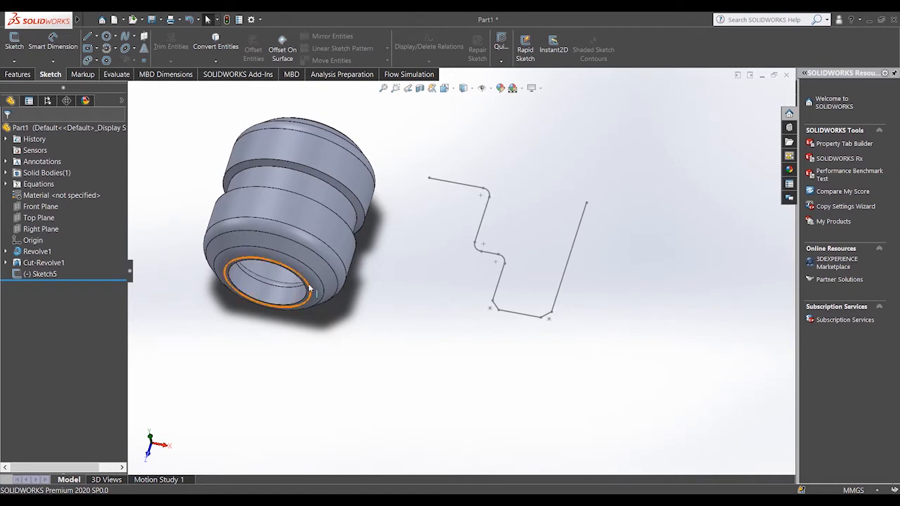
- Start a 3D sketch and draw a circle of about 4.88 mm radius centred on the long line's free end
{"action": "left_click", "coordinate": [14, 62]}
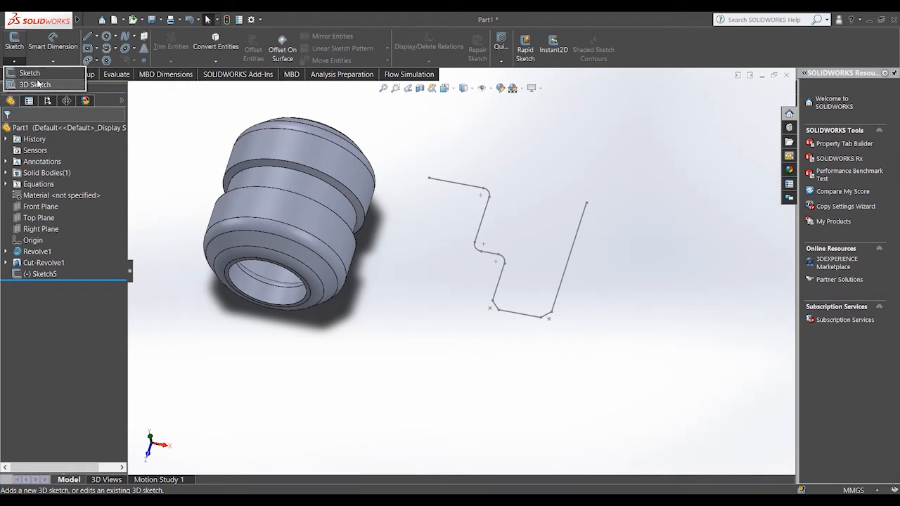
{"action": "left_click", "coordinate": [28, 83]}
{"action": "scroll", "coordinate": [524, 184], "scroll_direction": "down", "scroll_amount": 3}
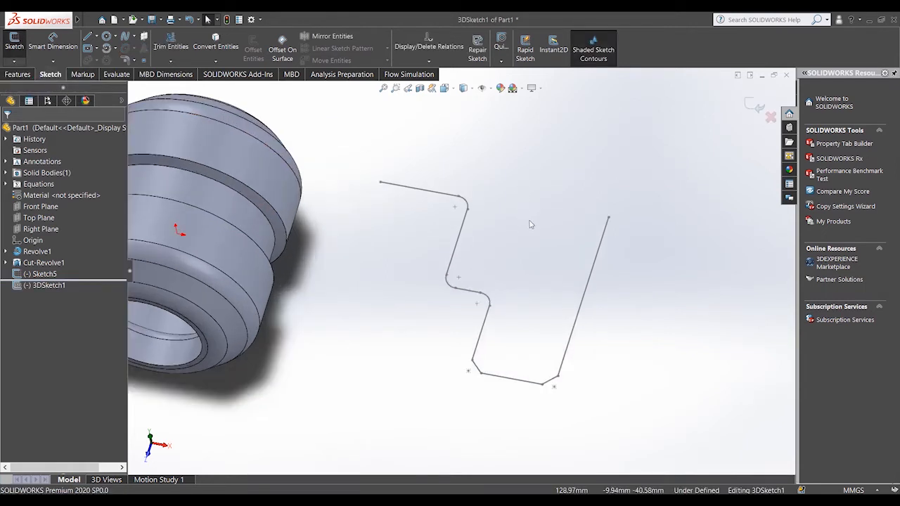
{"action": "left_click", "coordinate": [107, 38]}
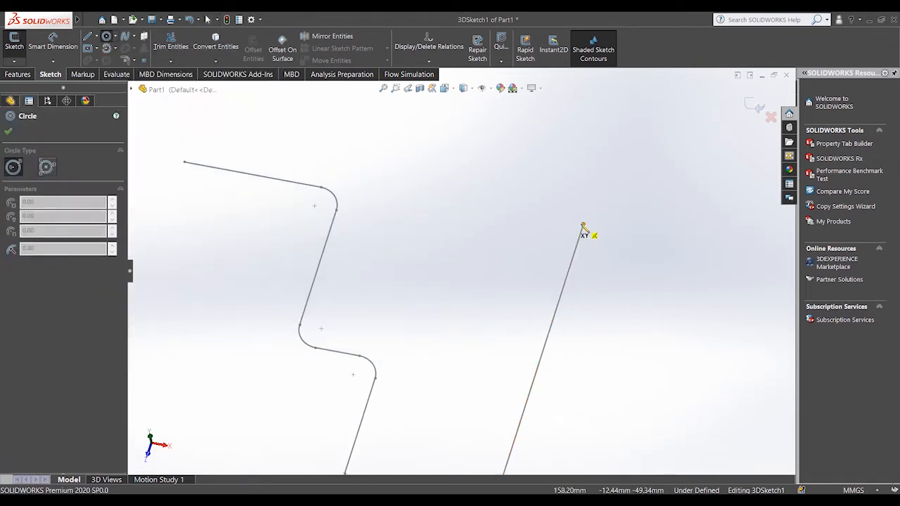
{"action": "left_click", "coordinate": [583, 225]}
{"action": "left_click", "coordinate": [603, 229]}
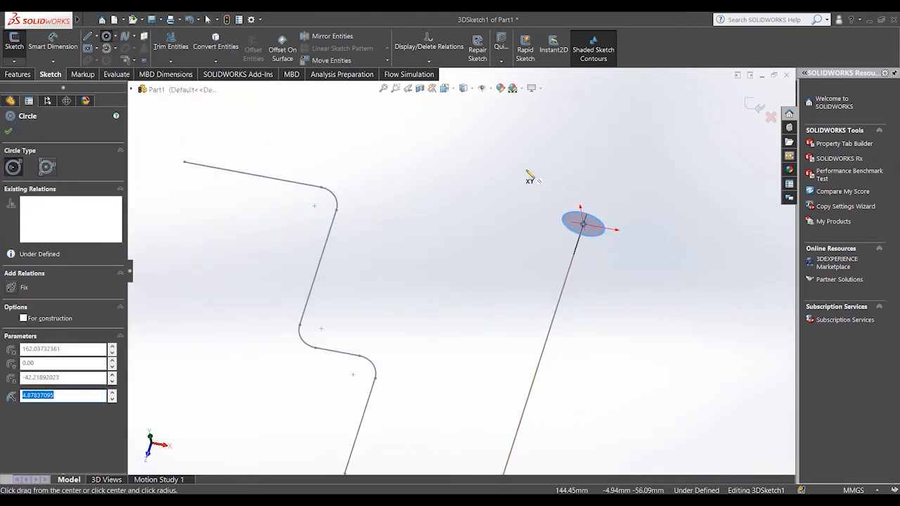
{"action": "right_click", "coordinate": [528, 176]}
{"action": "left_click", "coordinate": [577, 175]}
- Dimension the circle's diameter as 7 mm and exit the 3D sketch
{"action": "scroll", "coordinate": [606, 264], "scroll_direction": "up", "scroll_amount": 3}
{"action": "right_click", "coordinate": [593, 261]}
{"action": "left_click", "coordinate": [572, 272]}
{"action": "left_click", "coordinate": [53, 42]}
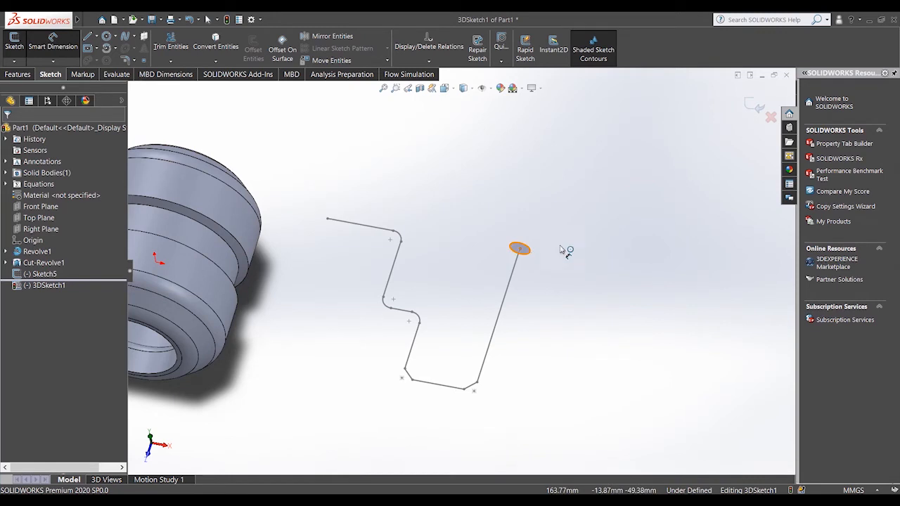
{"action": "left_click", "coordinate": [538, 252]}
{"action": "left_click", "coordinate": [579, 239]}
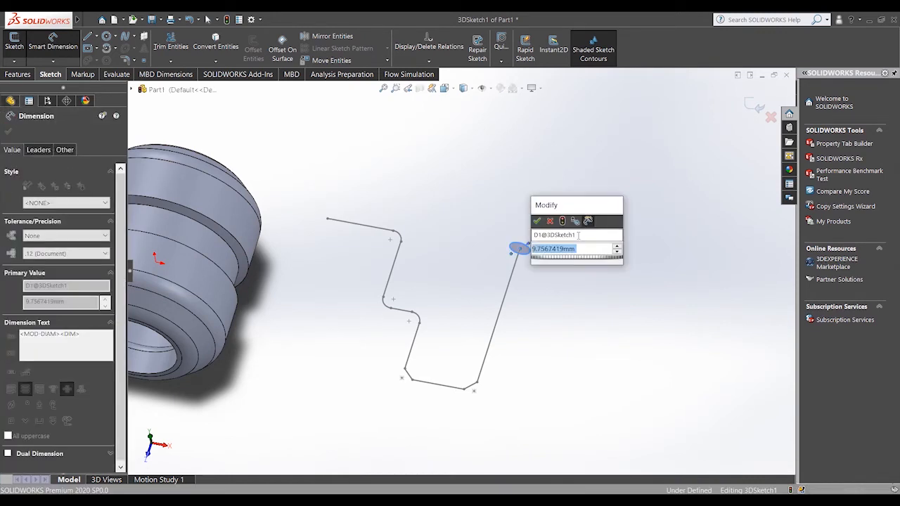
{"action": "type", "text": "7"}
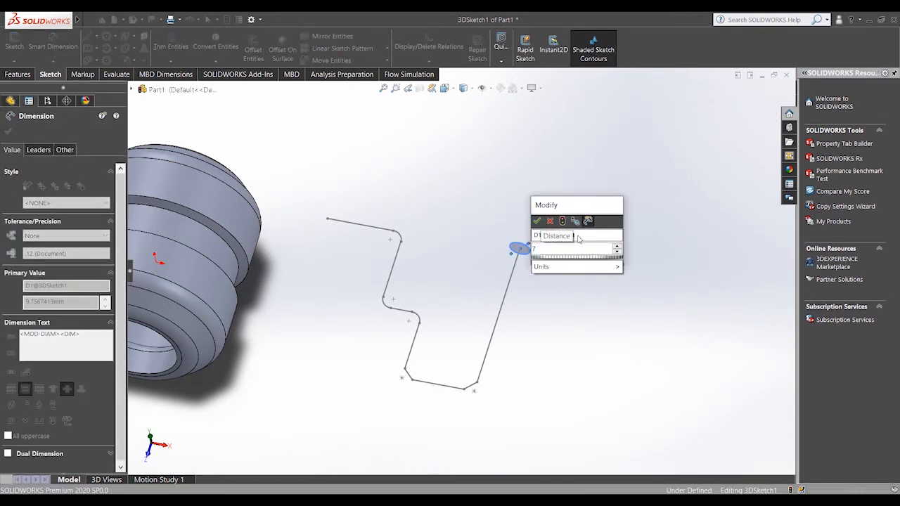
{"action": "key", "text": "Return"}
{"action": "left_click", "coordinate": [526, 309]}
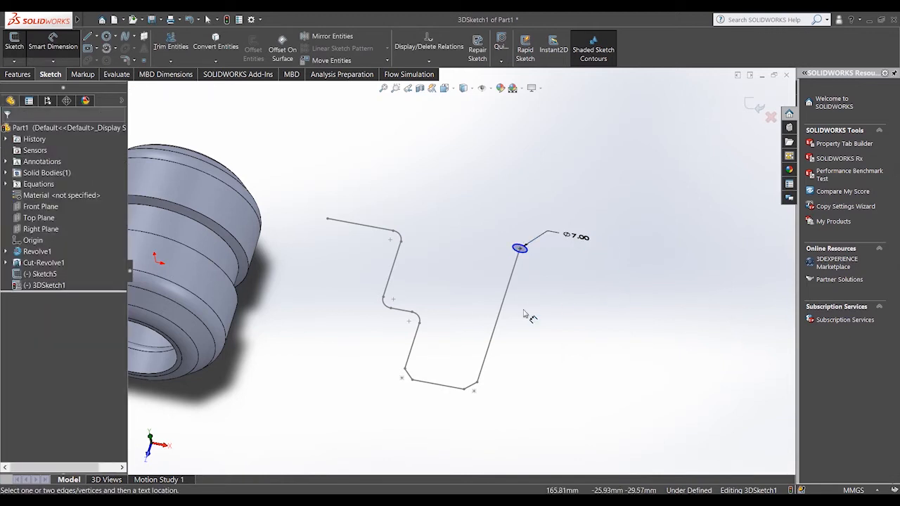
{"action": "scroll", "coordinate": [531, 266], "scroll_direction": "down", "scroll_amount": 2}
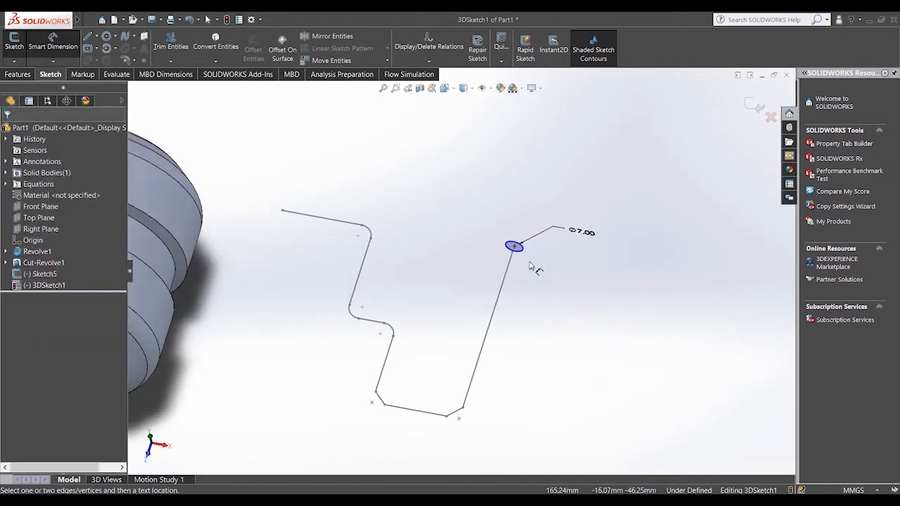
{"action": "scroll", "coordinate": [542, 263], "scroll_direction": "down", "scroll_amount": 2}
{"action": "scroll", "coordinate": [427, 356], "scroll_direction": "up", "scroll_amount": 3}
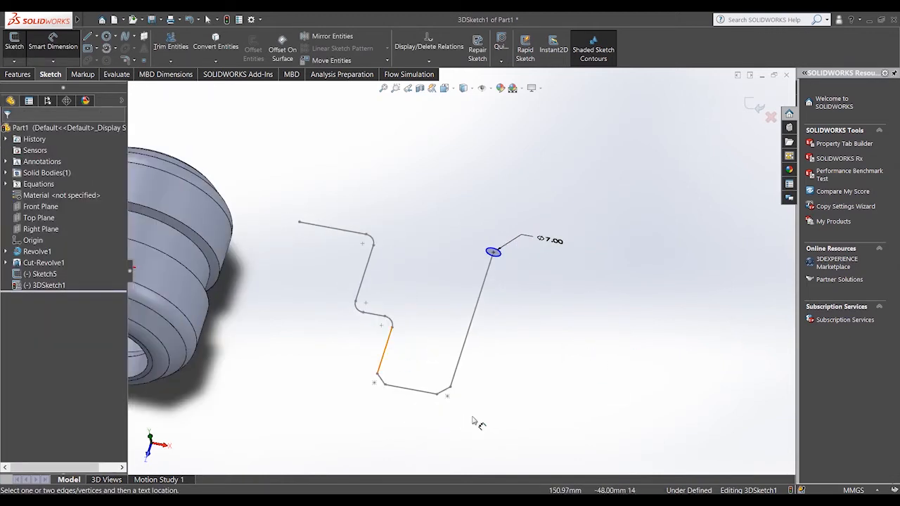
{"action": "left_click", "coordinate": [754, 106]}
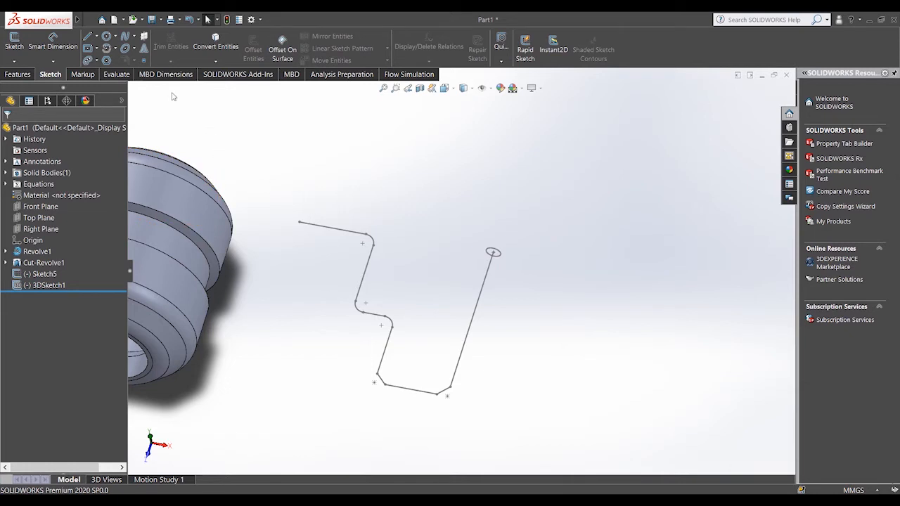
- Create a swept boss using the 7 mm circle as the profile and the stepped sketch as the path
{"action": "left_click", "coordinate": [19, 74]}
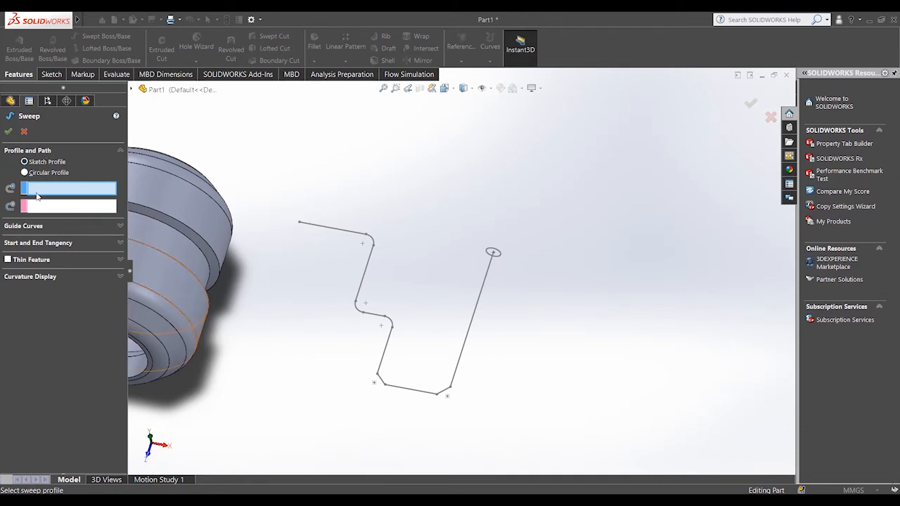
{"action": "scroll", "coordinate": [510, 264], "scroll_direction": "down", "scroll_amount": 2}
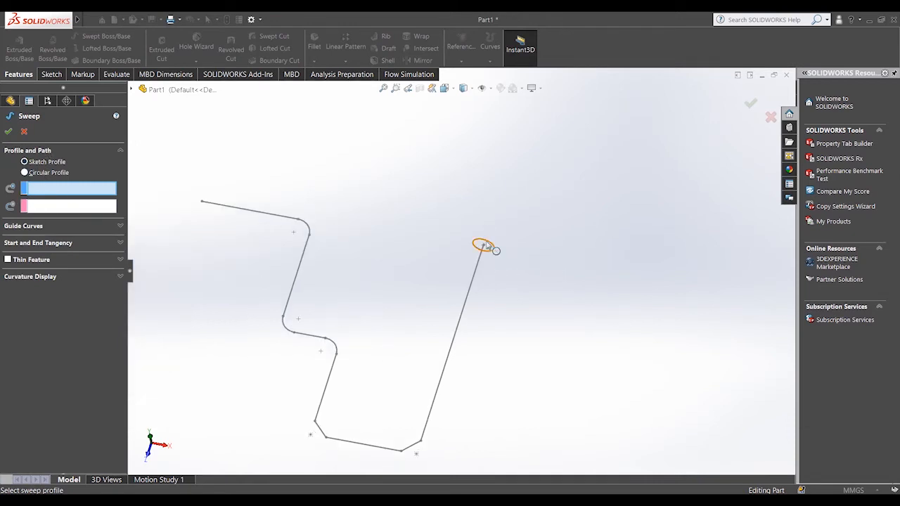
{"action": "left_click", "coordinate": [492, 245]}
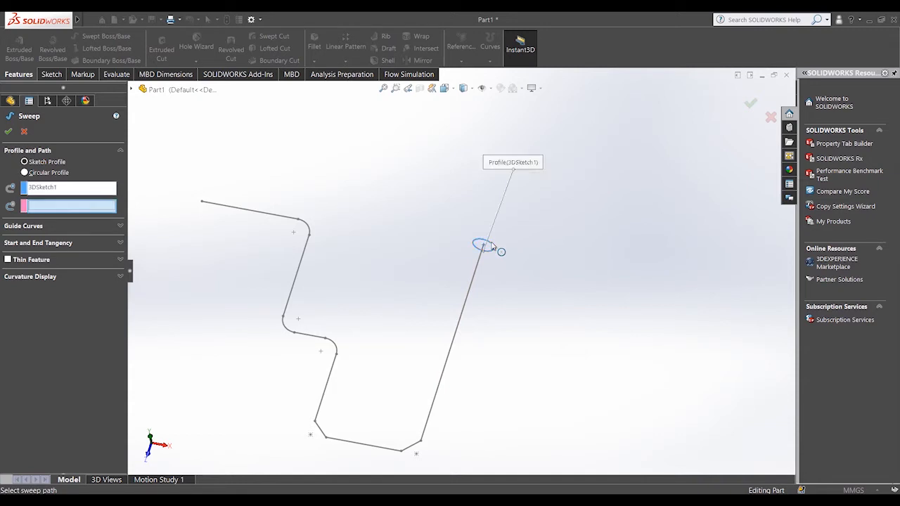
{"action": "left_click", "coordinate": [446, 372]}
{"action": "scroll", "coordinate": [446, 375], "scroll_direction": "up", "scroll_amount": 2}
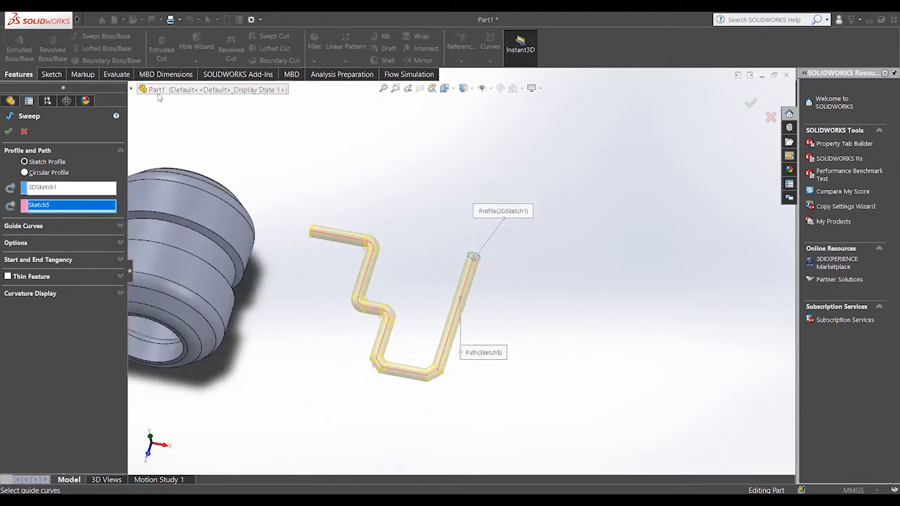
{"action": "left_click", "coordinate": [8, 132]}
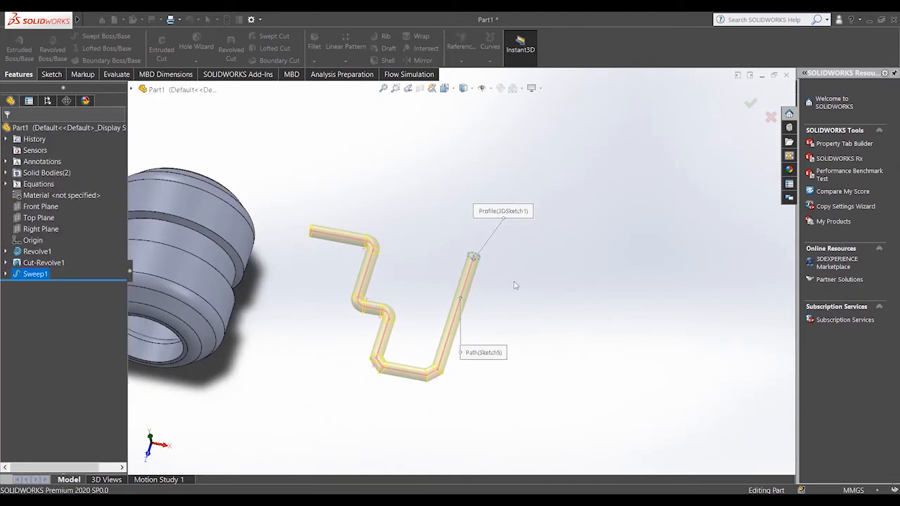
{"action": "left_click", "coordinate": [580, 298]}
{"action": "right_click", "coordinate": [470, 328]}
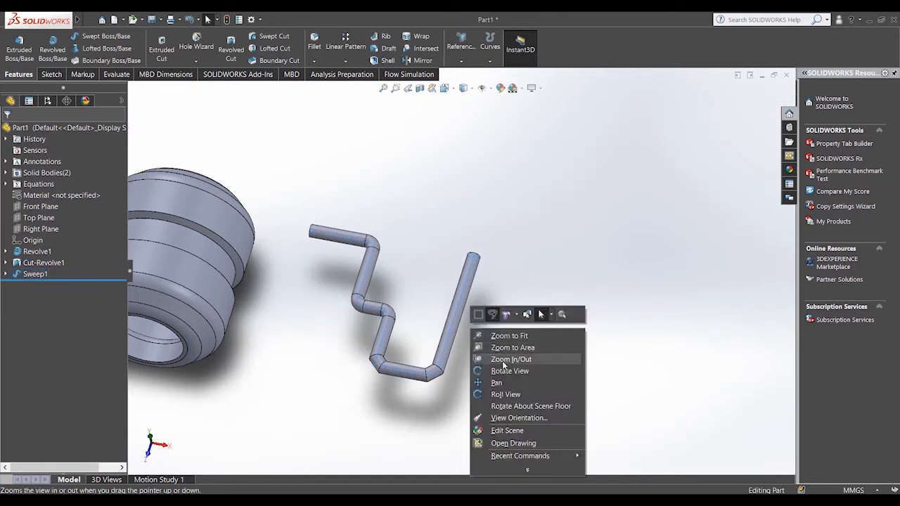
- Examine the swept rod and the revolved body from several angles
{"action": "left_click", "coordinate": [501, 379]}
{"action": "right_click", "coordinate": [518, 337]}
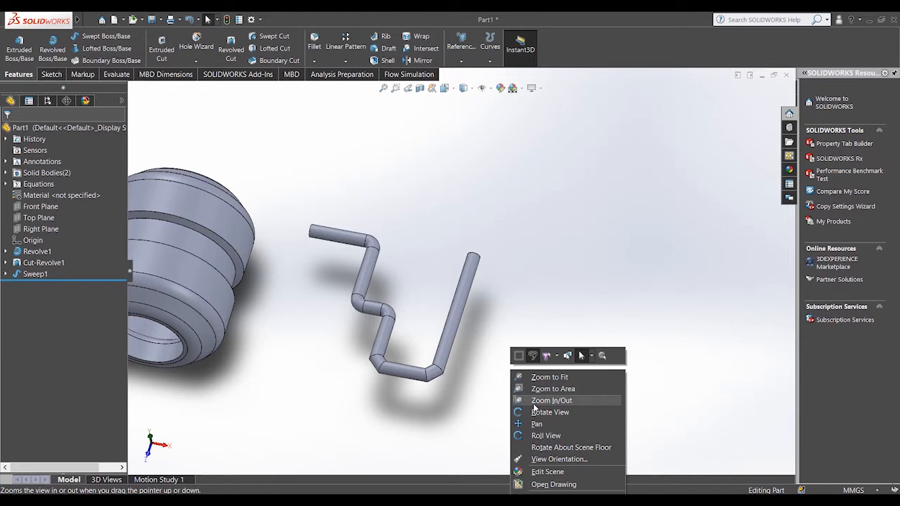
{"action": "left_click", "coordinate": [526, 412]}
{"action": "left_click_drag", "start_coordinate": [526, 412], "coordinate": [497, 362]}
{"action": "right_click", "coordinate": [518, 312]}
{"action": "left_click", "coordinate": [543, 317]}
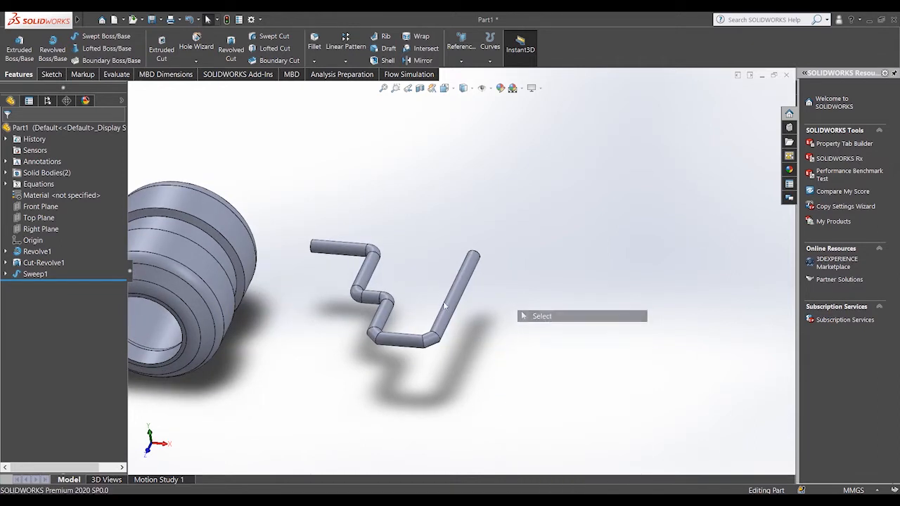
{"action": "middle_click_drag", "start_coordinate": [534, 313], "coordinate": [508, 299]}
{"action": "right_click", "coordinate": [507, 299]}
{"action": "left_click", "coordinate": [552, 360]}
{"action": "left_click_drag", "start_coordinate": [476, 301], "coordinate": [409, 278]}
{"action": "right_click", "coordinate": [438, 266]}
{"action": "left_click", "coordinate": [472, 277]}
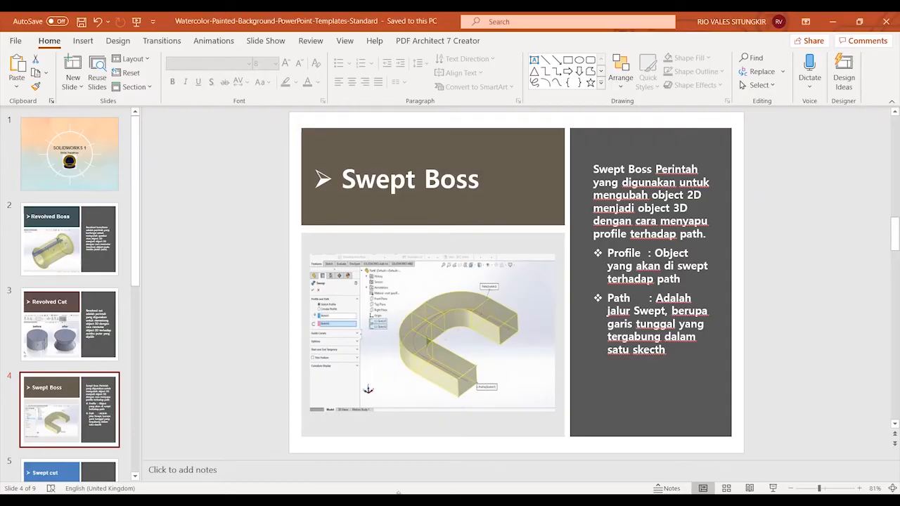
- Present the Swept Boss slide in PowerPoint, advance to the Swept cut slide, and return to SOLIDWORKS
{"action": "left_click", "coordinate": [773, 488]}
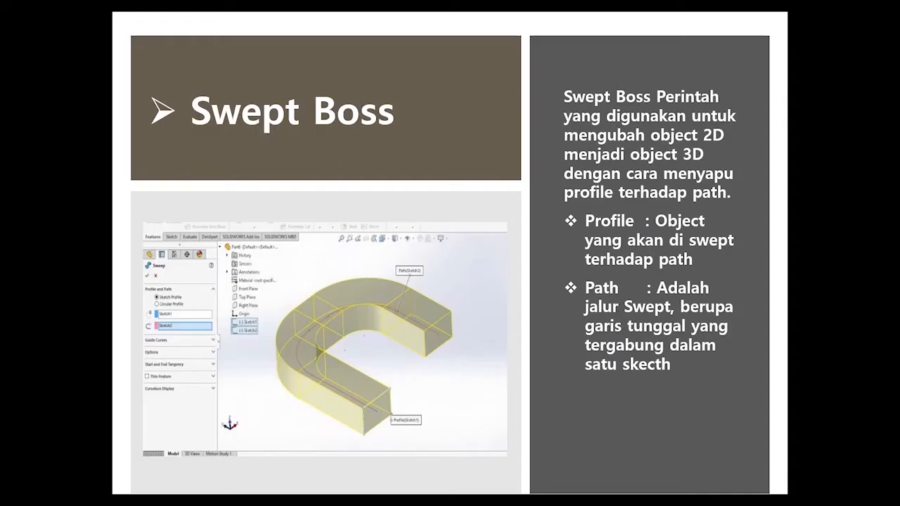
{"action": "key", "text": "Right"}
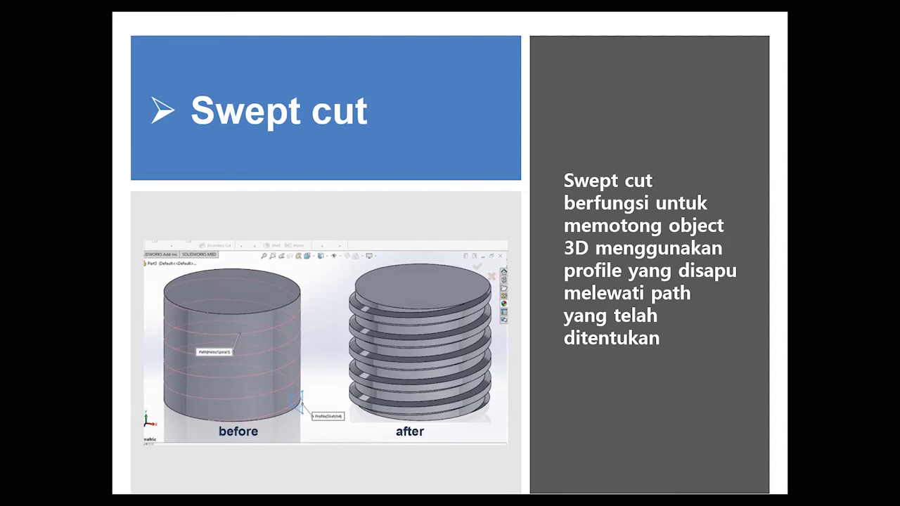
{"action": "key", "text": "Escape"}
{"action": "left_click", "coordinate": [439, 495]}
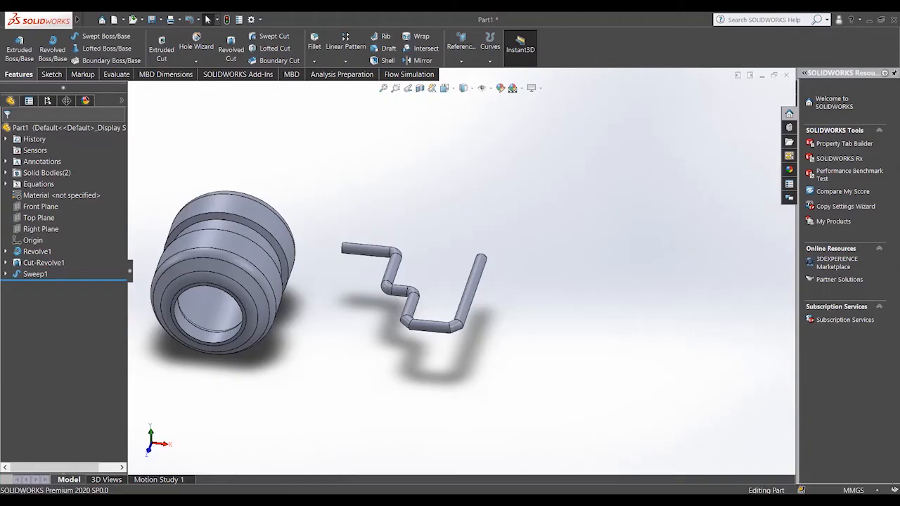
- Examine the swept rod's circular end faces and bends up close and from the opposite side
{"action": "scroll", "coordinate": [541, 366], "scroll_direction": "up", "scroll_amount": 2}
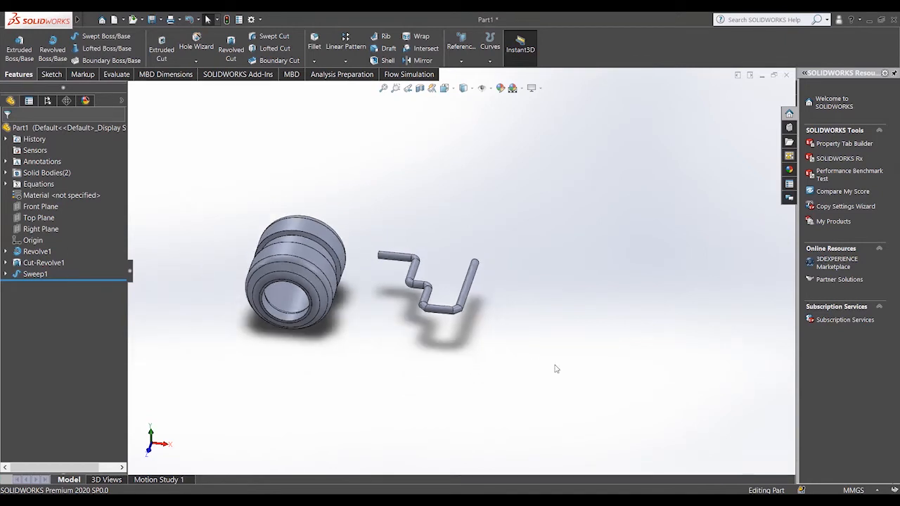
{"action": "scroll", "coordinate": [454, 250], "scroll_direction": "down", "scroll_amount": 2}
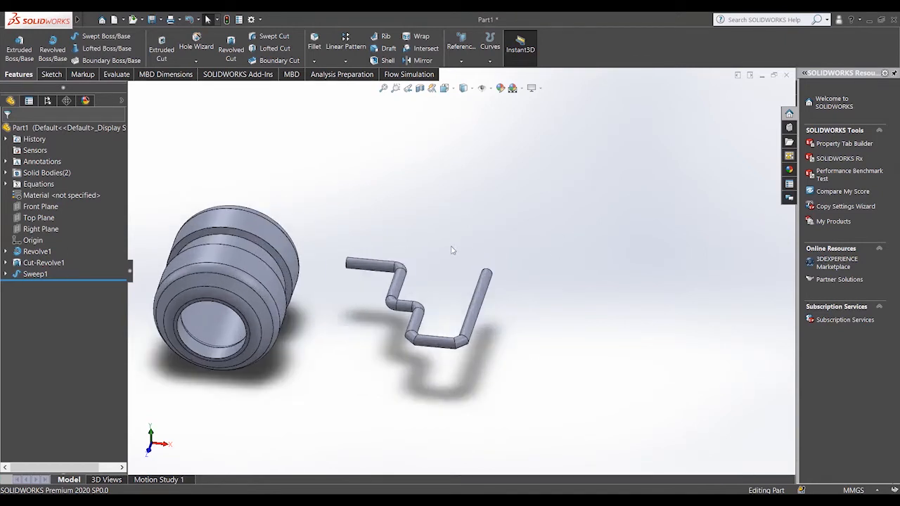
{"action": "right_click", "coordinate": [575, 271]}
{"action": "left_click", "coordinate": [613, 307]}
{"action": "left_click_drag", "start_coordinate": [579, 304], "coordinate": [303, 318]}
{"action": "scroll", "coordinate": [283, 320], "scroll_direction": "down", "scroll_amount": 4}
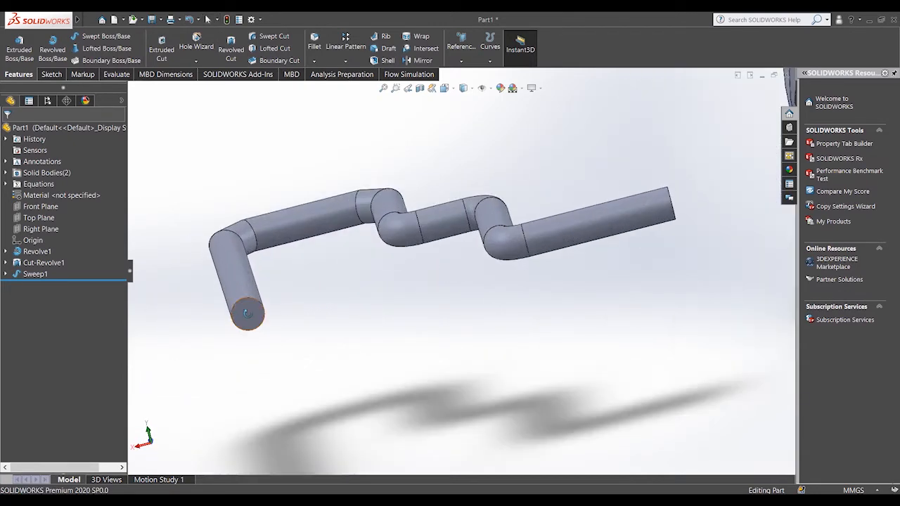
{"action": "scroll", "coordinate": [252, 312], "scroll_direction": "down", "scroll_amount": 2}
{"action": "scroll", "coordinate": [252, 312], "scroll_direction": "down", "scroll_amount": 2}
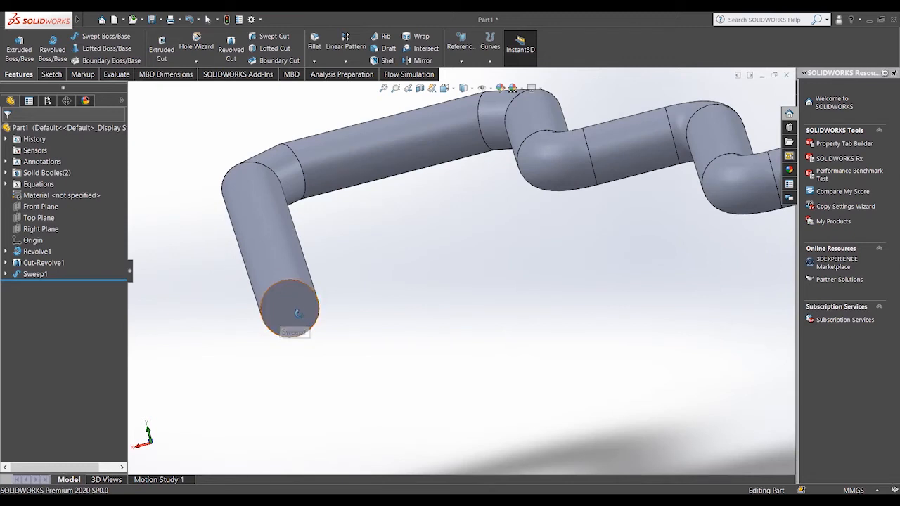
{"action": "left_click_drag", "start_coordinate": [376, 301], "coordinate": [391, 283]}
{"action": "middle_click_drag", "start_coordinate": [392, 283], "coordinate": [638, 200]}
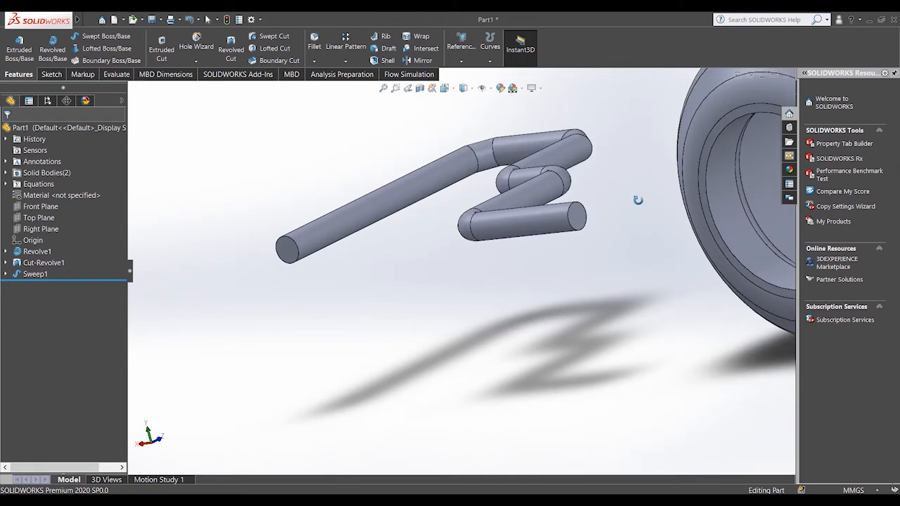
{"action": "right_click", "coordinate": [638, 200]}
{"action": "left_click", "coordinate": [647, 208]}
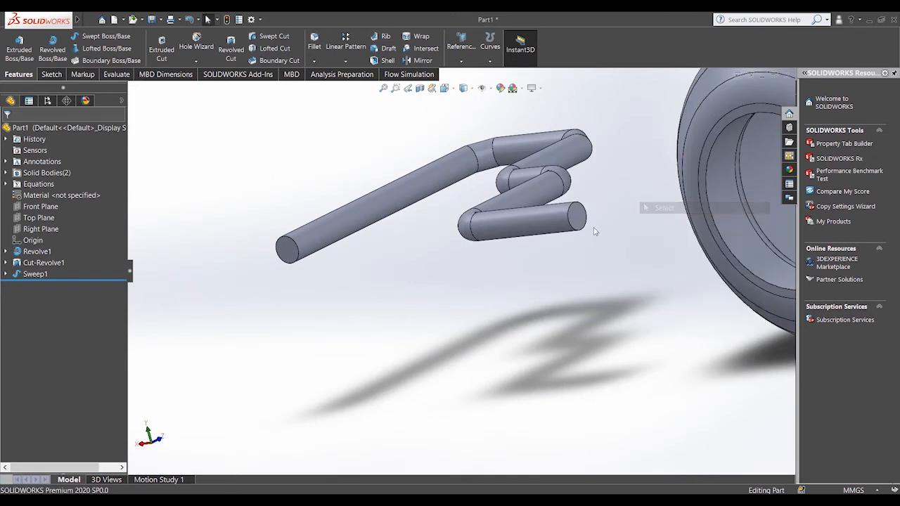
{"action": "scroll", "coordinate": [285, 257], "scroll_direction": "down", "scroll_amount": 2}
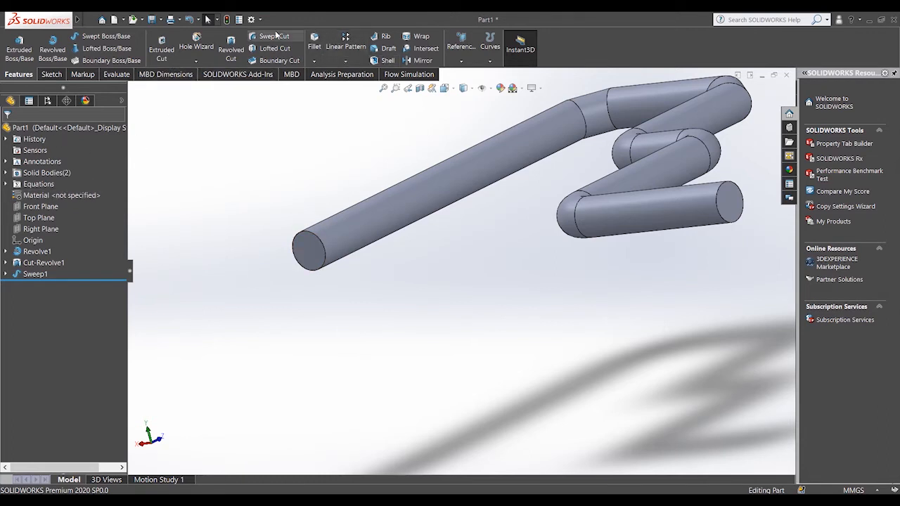
{"action": "right_click", "coordinate": [428, 282]}
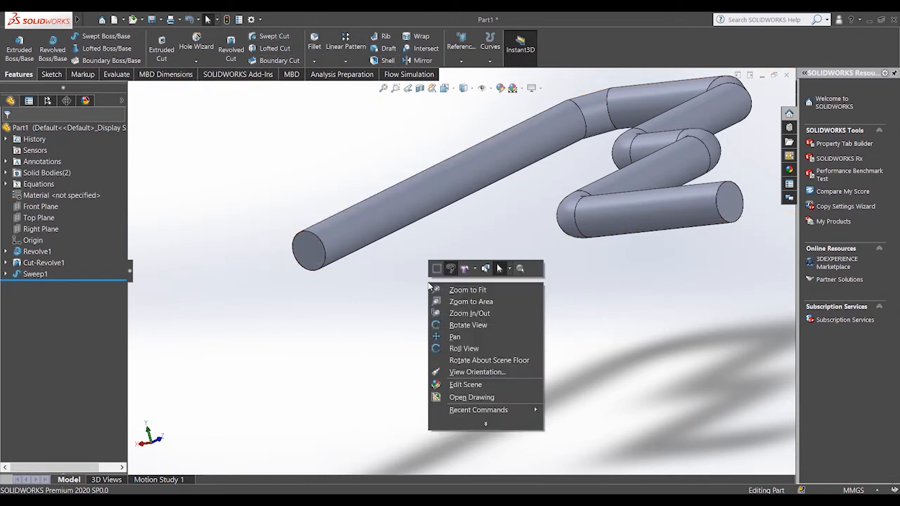
{"action": "left_click", "coordinate": [448, 324]}
{"action": "left_click_drag", "start_coordinate": [416, 326], "coordinate": [540, 358]}
{"action": "scroll", "coordinate": [542, 336], "scroll_direction": "up", "scroll_amount": 3}
{"action": "right_click", "coordinate": [532, 301]}
{"action": "left_click", "coordinate": [554, 308]}
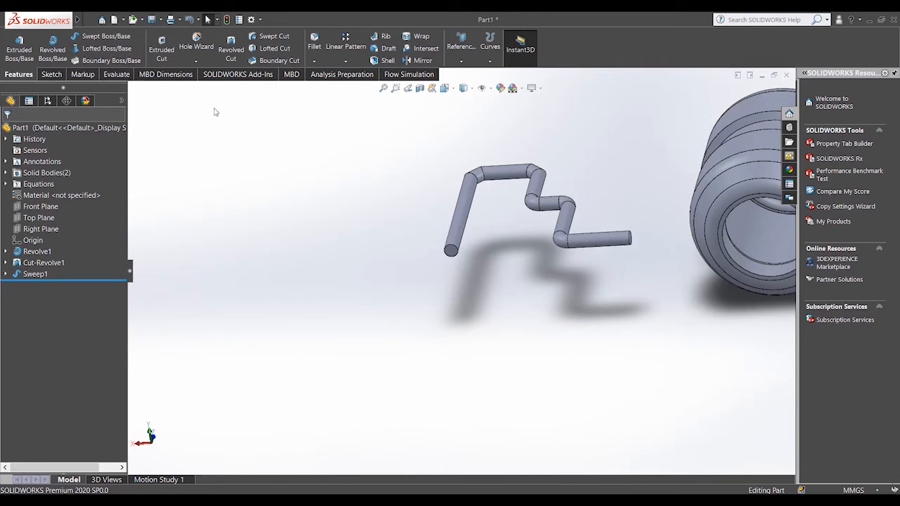
{"action": "left_click", "coordinate": [46, 218]}
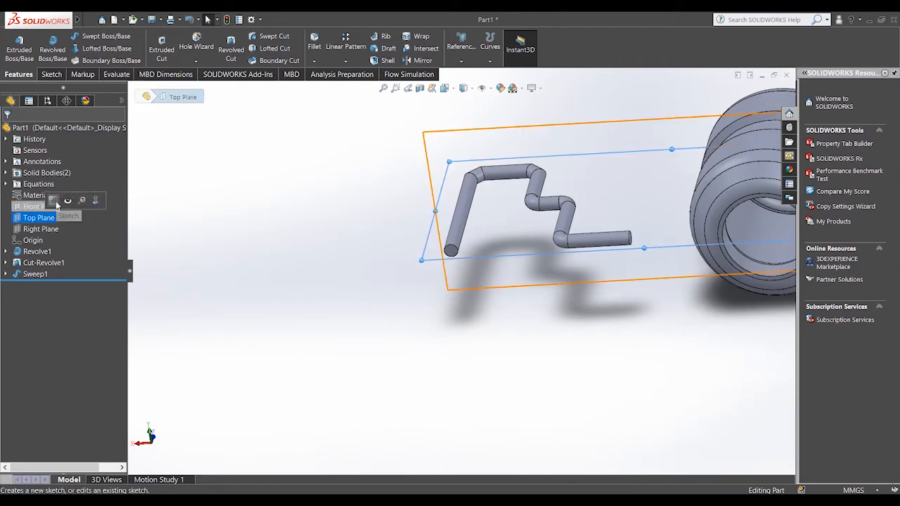
{"action": "left_click", "coordinate": [54, 201]}
{"action": "left_click", "coordinate": [296, 283]}
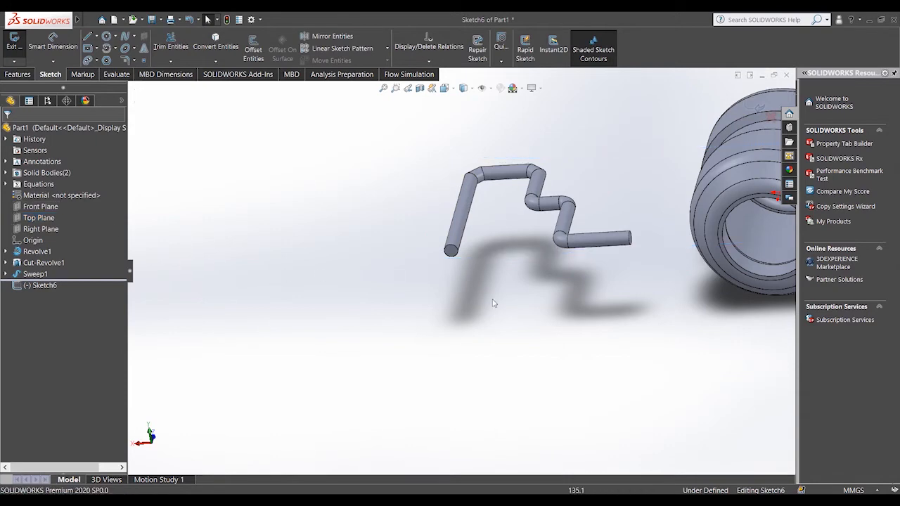
{"action": "key", "text": "space"}
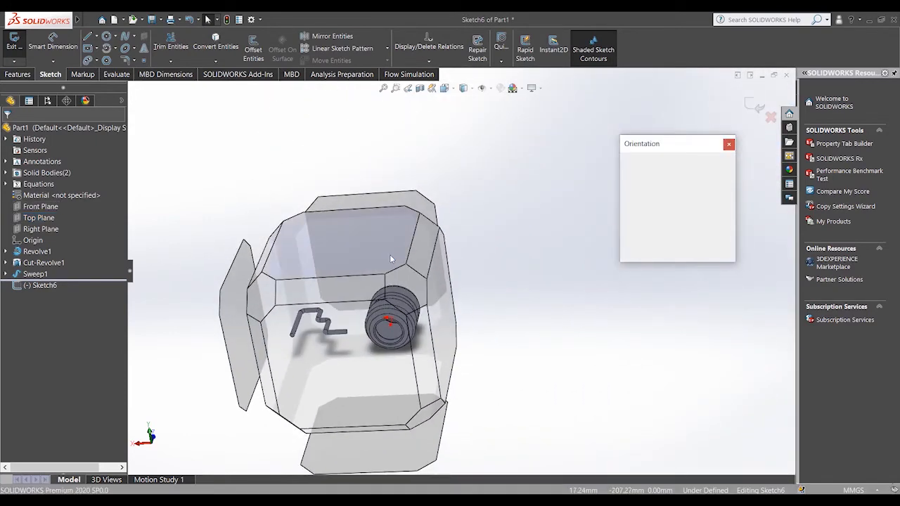
{"action": "left_click", "coordinate": [378, 274]}
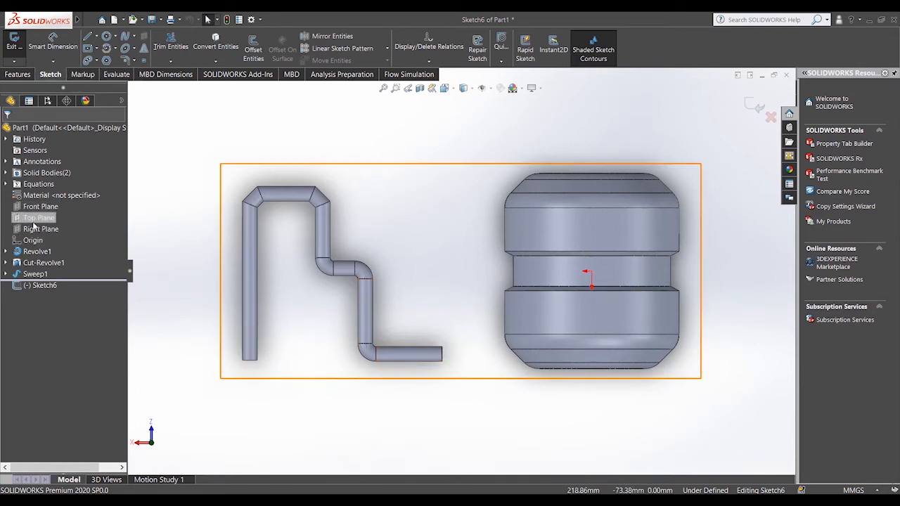
{"action": "left_click", "coordinate": [755, 106]}
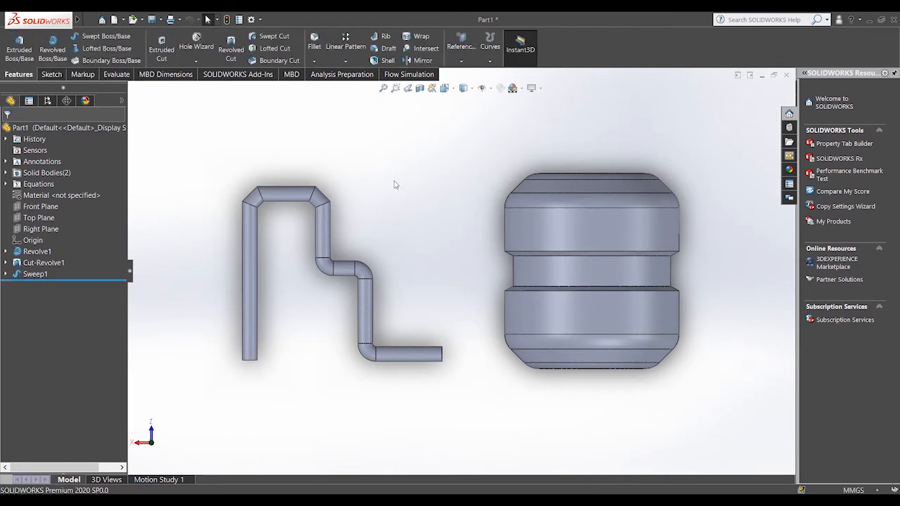
- Start a new sketch on the Top Plane and begin the Convert Entities command
{"action": "right_click", "coordinate": [41, 217]}
{"action": "left_click", "coordinate": [43, 207]}
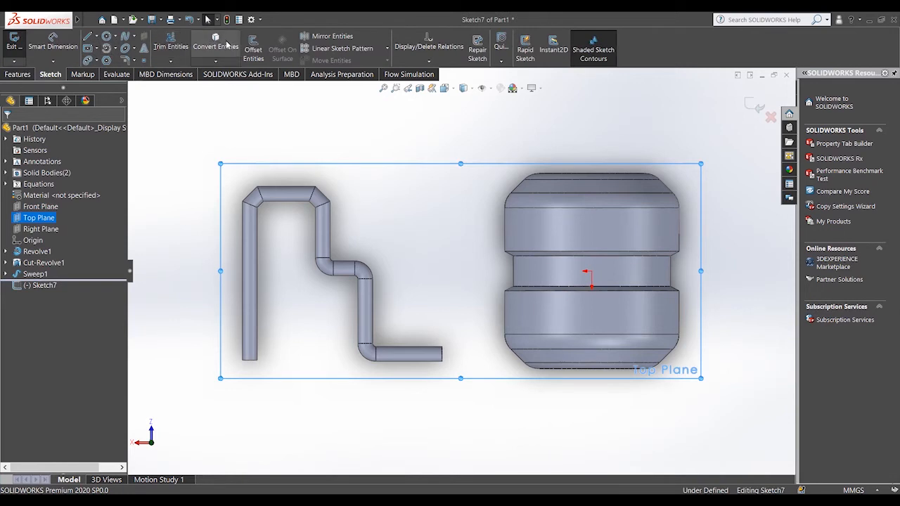
{"action": "left_click", "coordinate": [214, 45]}
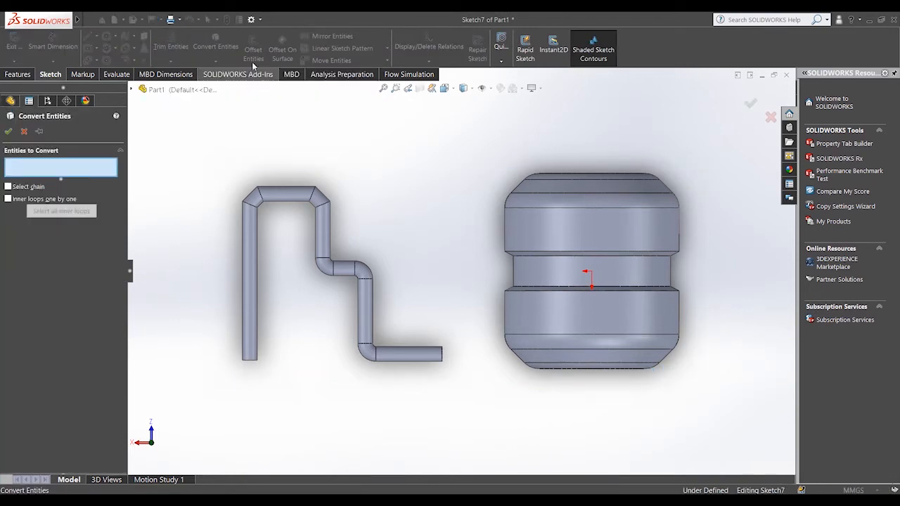
{"action": "scroll", "coordinate": [221, 239], "scroll_direction": "down", "scroll_amount": 3}
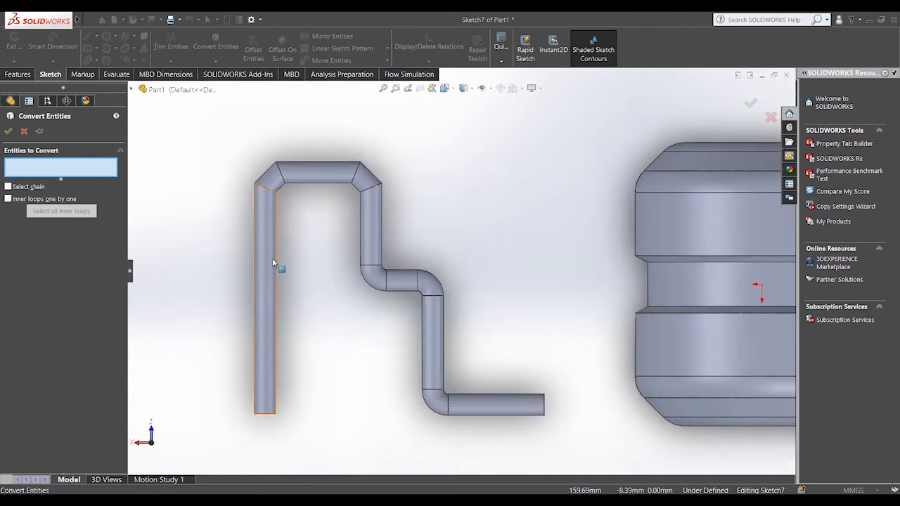
{"action": "scroll", "coordinate": [383, 225], "scroll_direction": "down", "scroll_amount": 3}
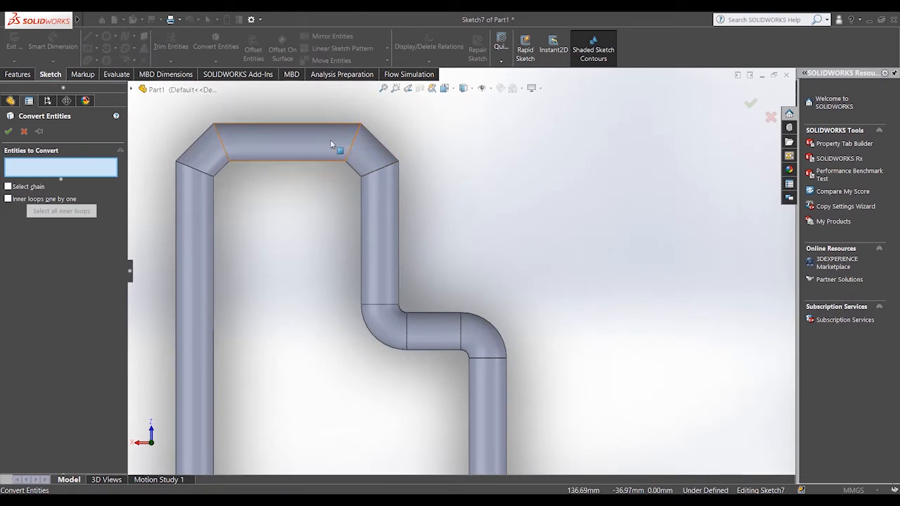
{"action": "scroll", "coordinate": [332, 144], "scroll_direction": "down", "scroll_amount": 3}
{"action": "left_click", "coordinate": [340, 240]}
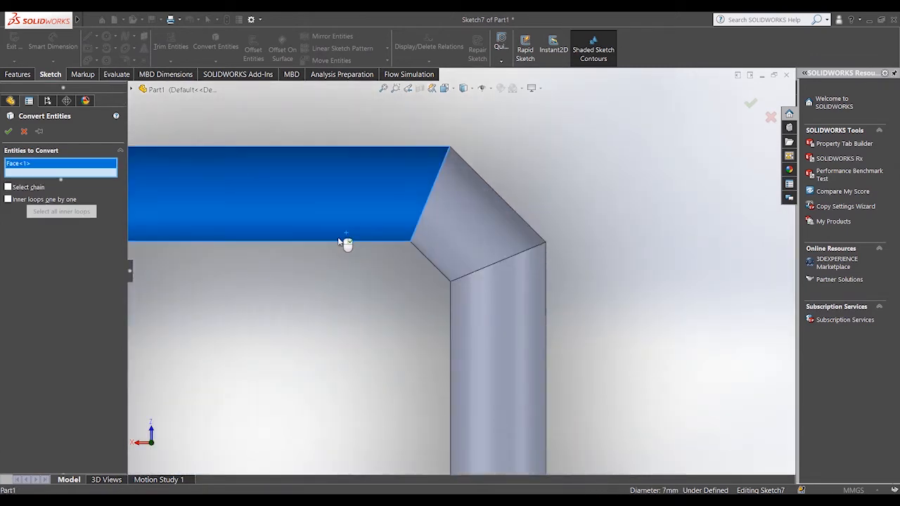
{"action": "scroll", "coordinate": [413, 235], "scroll_direction": "up", "scroll_amount": 3}
{"action": "left_click", "coordinate": [8, 131]}
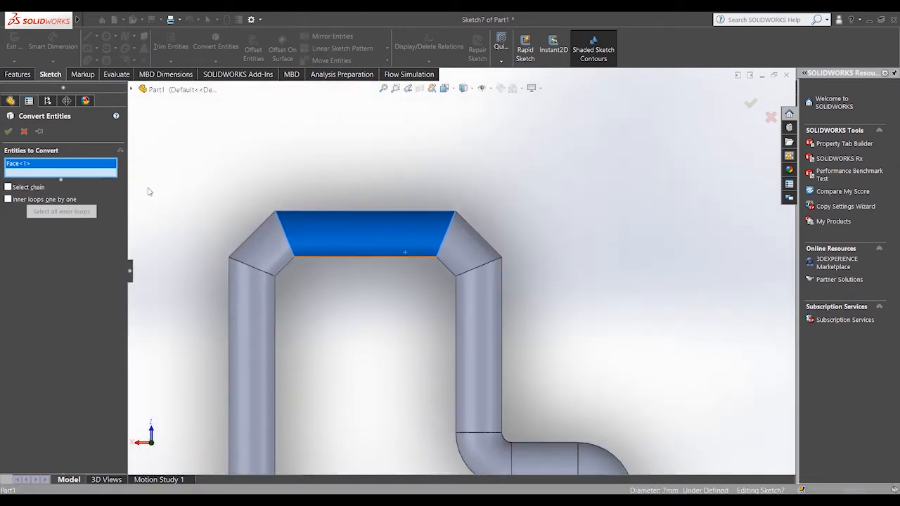
{"action": "left_click", "coordinate": [522, 257]}
{"action": "left_click", "coordinate": [411, 253]}
{"action": "scroll", "coordinate": [461, 276], "scroll_direction": "up", "scroll_amount": 3}
{"action": "scroll", "coordinate": [573, 332], "scroll_direction": "up", "scroll_amount": 2}
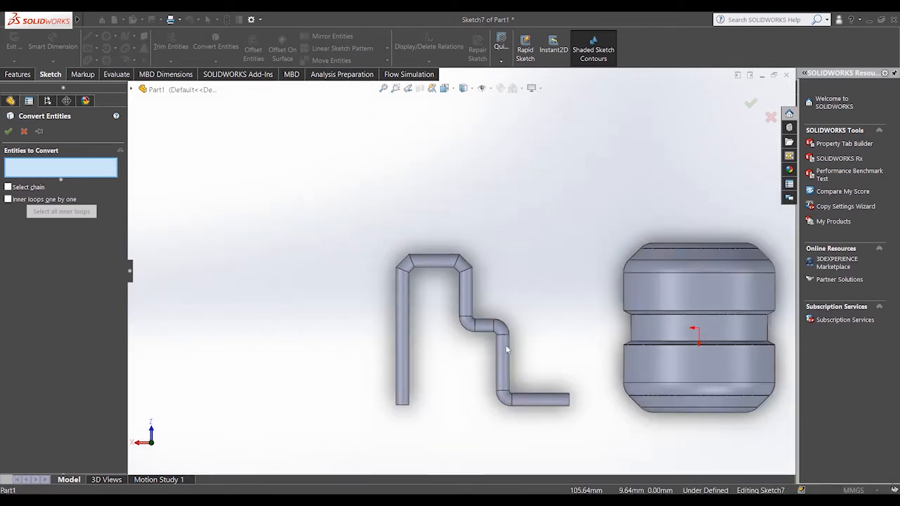
- Convert the sweep's path sketch, Sketch5, into the new Top Plane sketch and exit the sketch
{"action": "scroll", "coordinate": [505, 343], "scroll_direction": "down", "scroll_amount": 4}
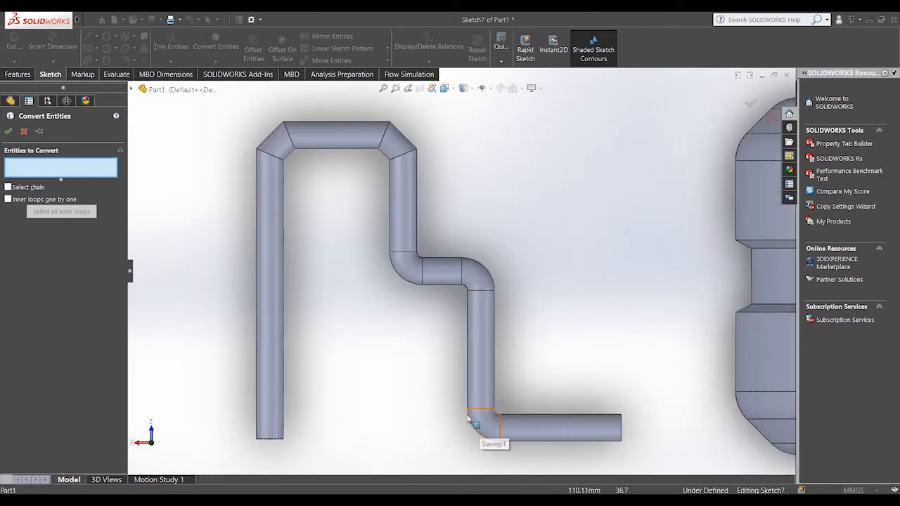
{"action": "scroll", "coordinate": [474, 421], "scroll_direction": "up", "scroll_amount": 2}
{"action": "left_click", "coordinate": [131, 89]}
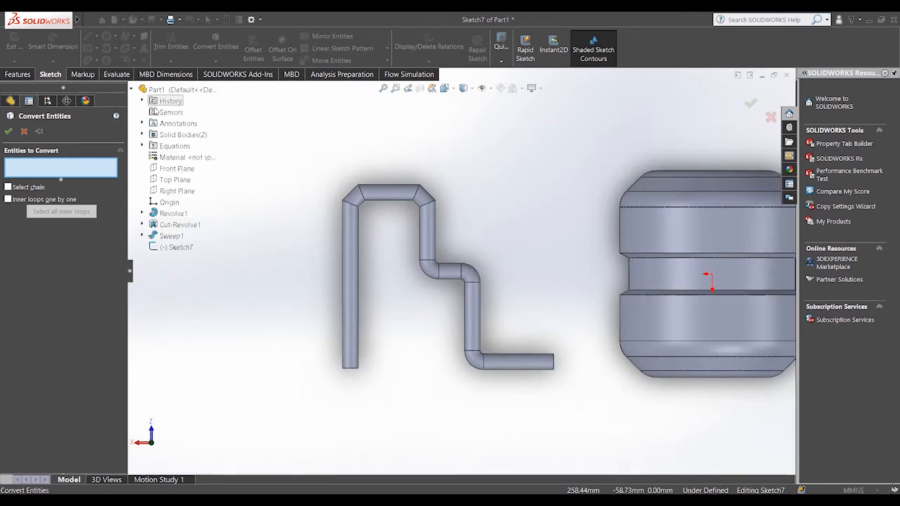
{"action": "left_click", "coordinate": [142, 236]}
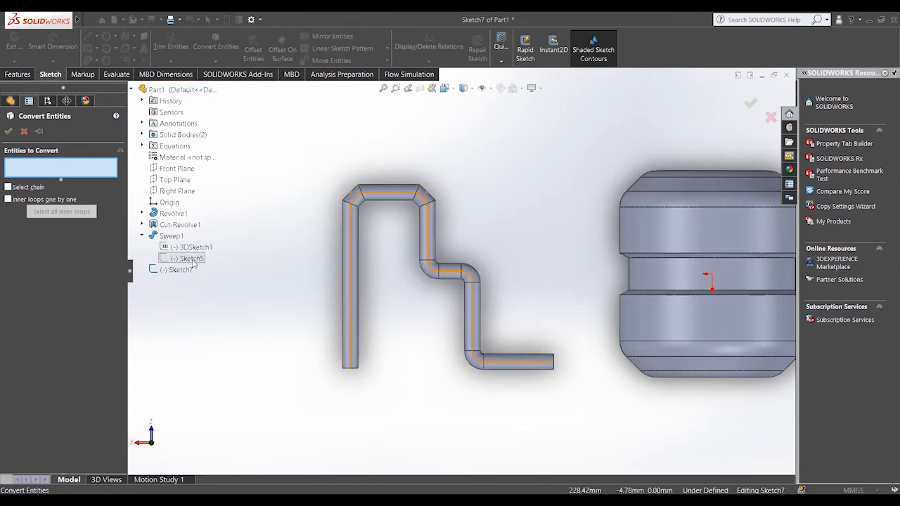
{"action": "left_click", "coordinate": [194, 260]}
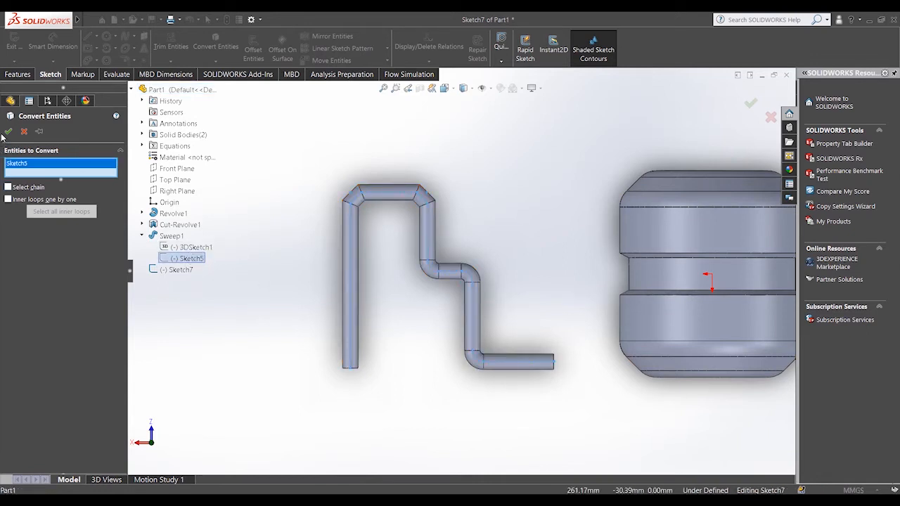
{"action": "left_click", "coordinate": [8, 132]}
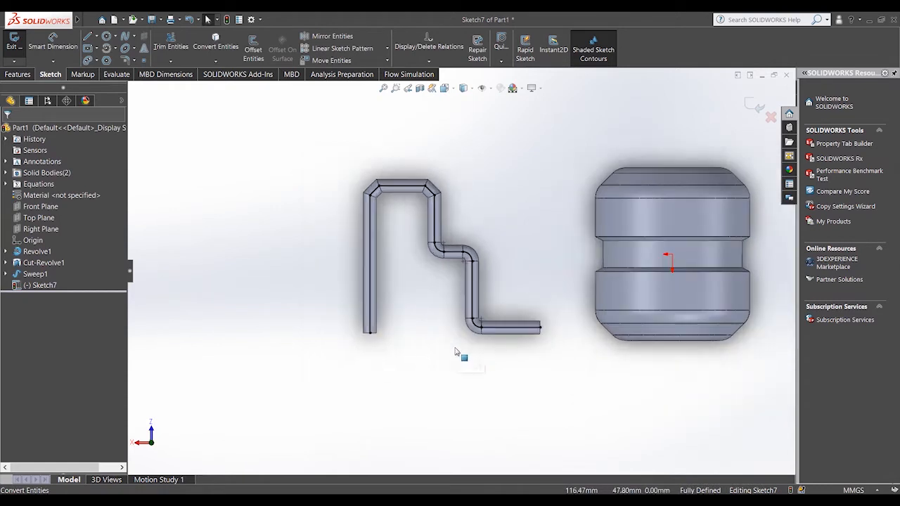
{"action": "scroll", "coordinate": [455, 352], "scroll_direction": "down", "scroll_amount": 1}
{"action": "scroll", "coordinate": [496, 292], "scroll_direction": "down", "scroll_amount": 1}
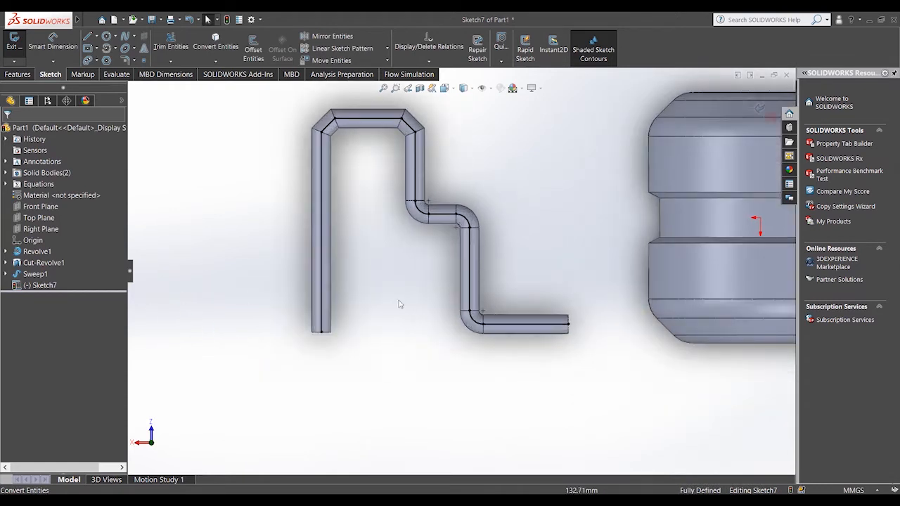
{"action": "left_click", "coordinate": [750, 104]}
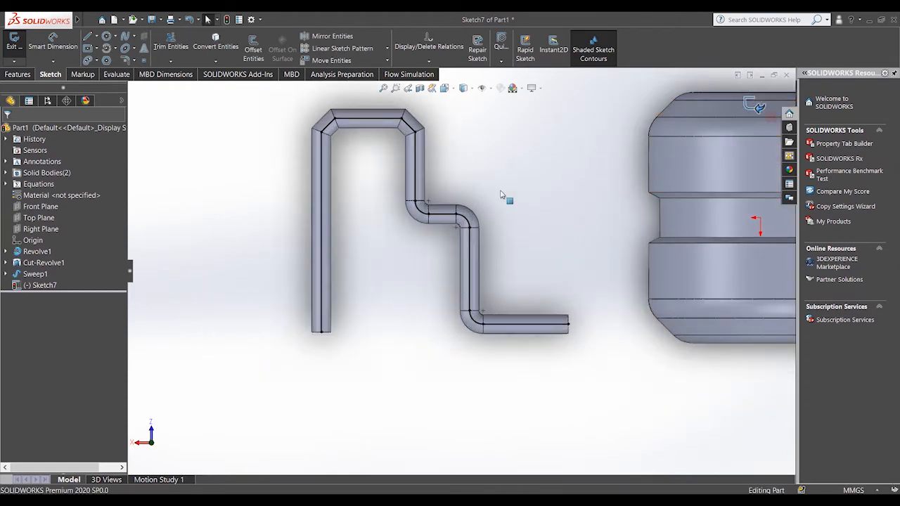
- In a new 3D sketch, draw a circle about 5.5 mm in diameter centred on the path's endpoint at the rod's end
{"action": "left_click", "coordinate": [510, 187]}
{"action": "key", "text": "space"}
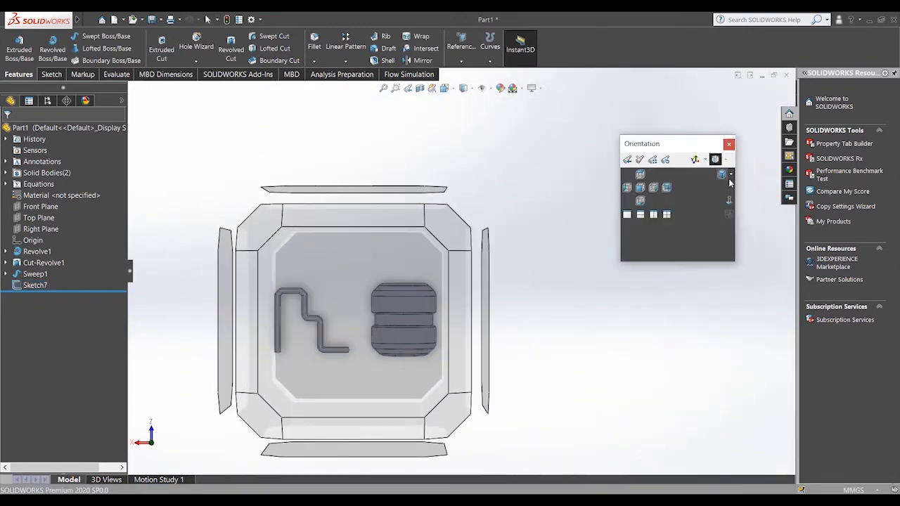
{"action": "left_click", "coordinate": [722, 180]}
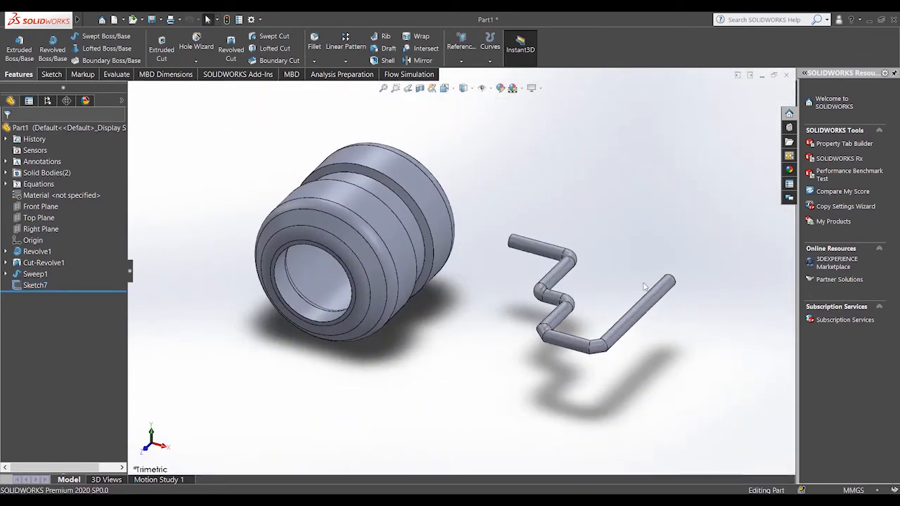
{"action": "scroll", "coordinate": [644, 286], "scroll_direction": "down", "scroll_amount": 5}
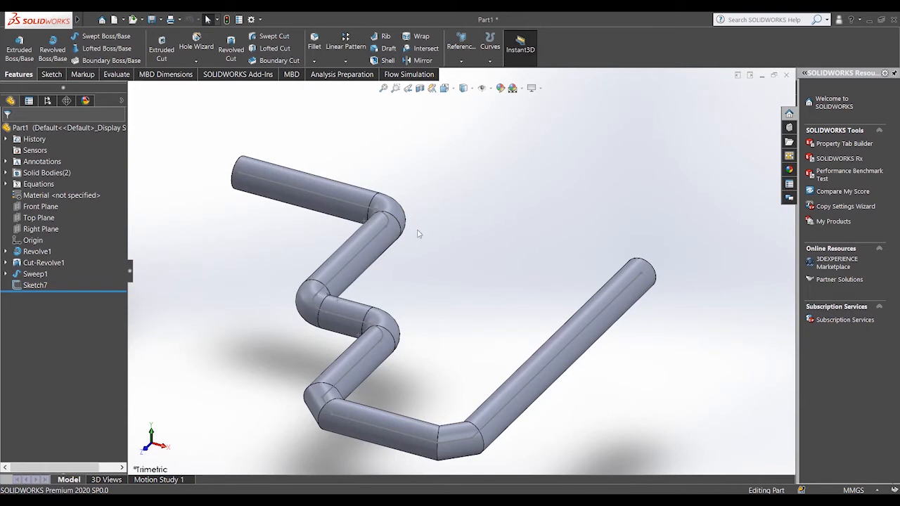
{"action": "left_click", "coordinate": [52, 75]}
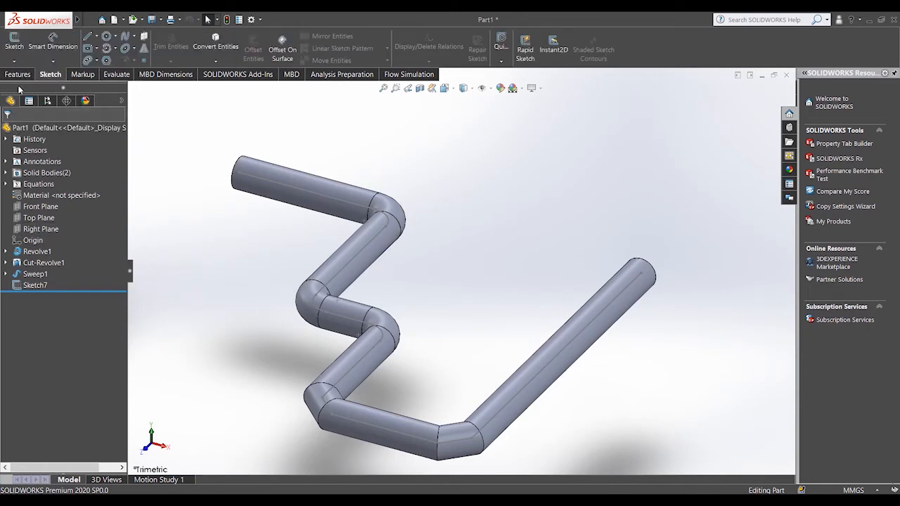
{"action": "left_click", "coordinate": [14, 61]}
{"action": "left_click", "coordinate": [32, 84]}
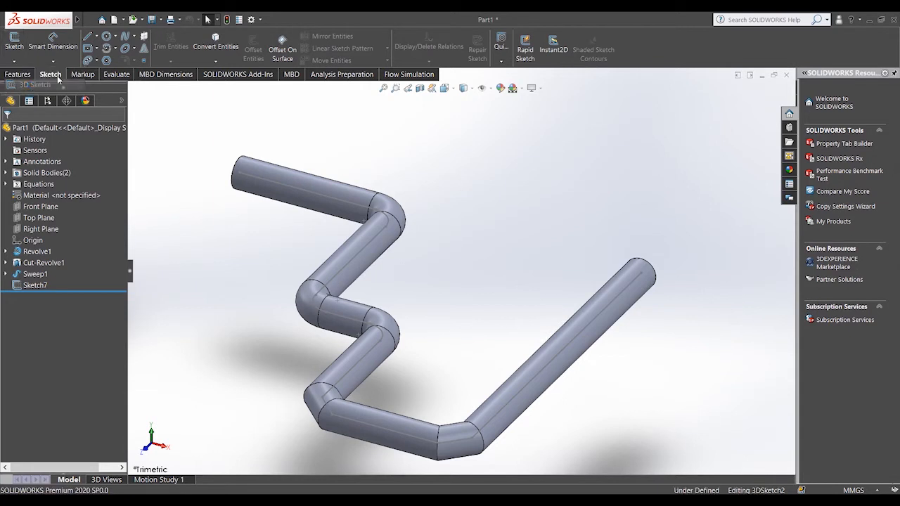
{"action": "left_click", "coordinate": [105, 41]}
{"action": "scroll", "coordinate": [633, 282], "scroll_direction": "down", "scroll_amount": 5}
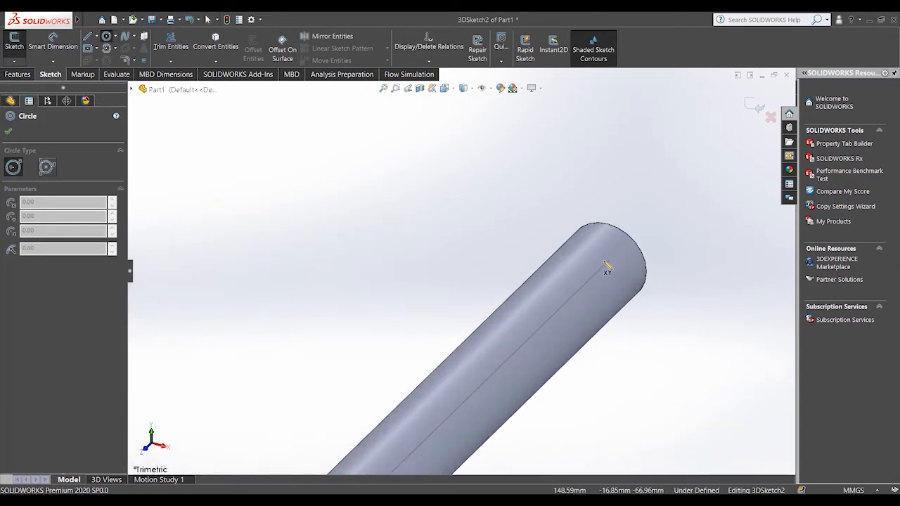
{"action": "left_click", "coordinate": [608, 261]}
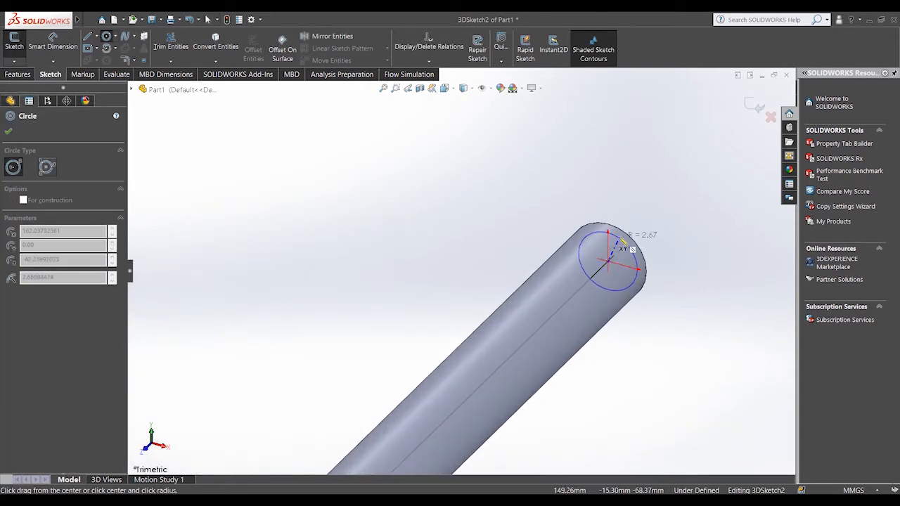
{"action": "left_click", "coordinate": [622, 241]}
{"action": "right_click", "coordinate": [567, 215]}
{"action": "left_click", "coordinate": [587, 221]}
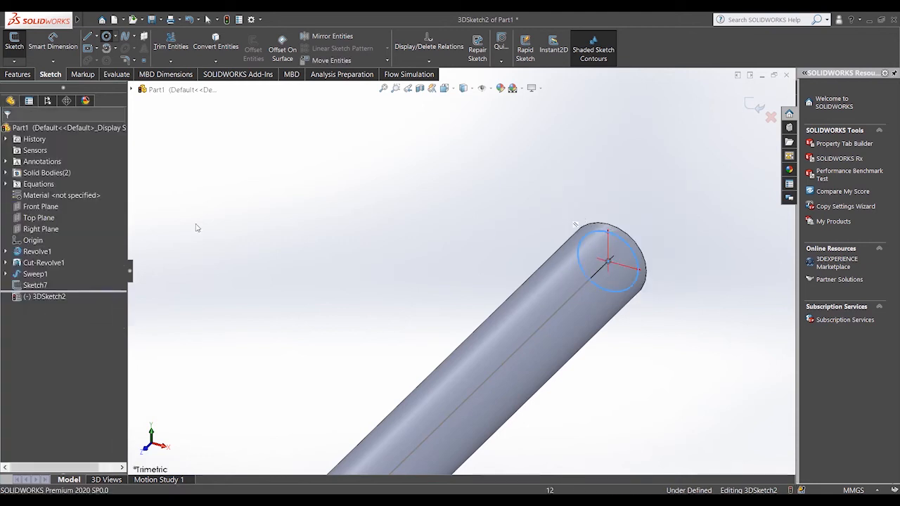
- Dimension the circle's diameter as 6 mm and exit the 3D sketch
{"action": "left_click", "coordinate": [637, 256]}
{"action": "left_click", "coordinate": [711, 266]}
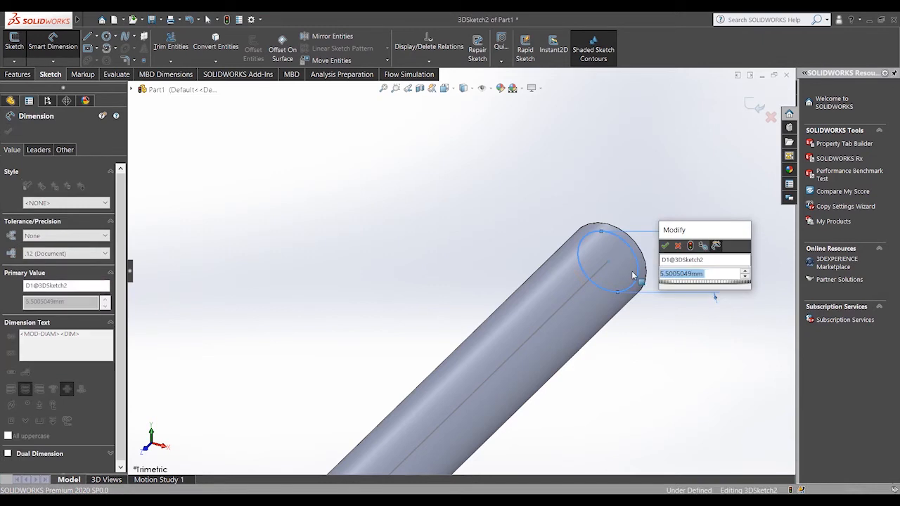
{"action": "type", "text": "6"}
{"action": "key", "text": "Return"}
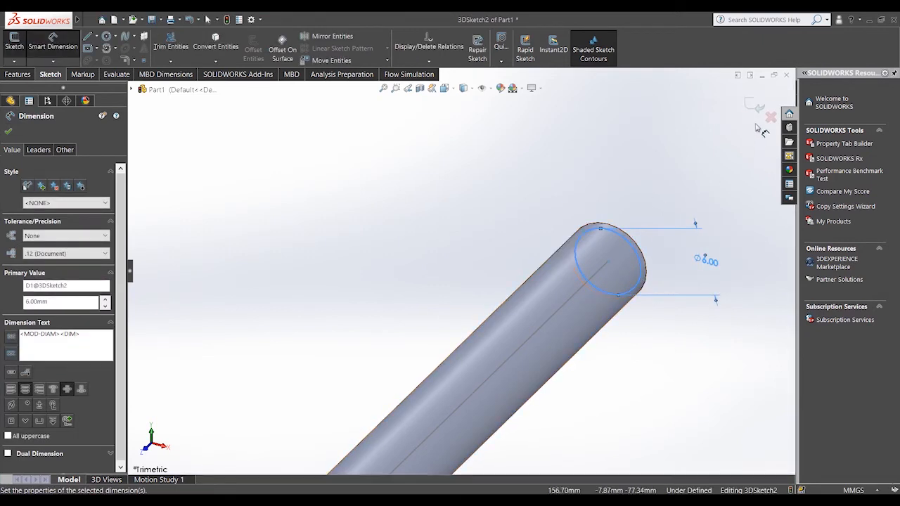
{"action": "left_click", "coordinate": [756, 106]}
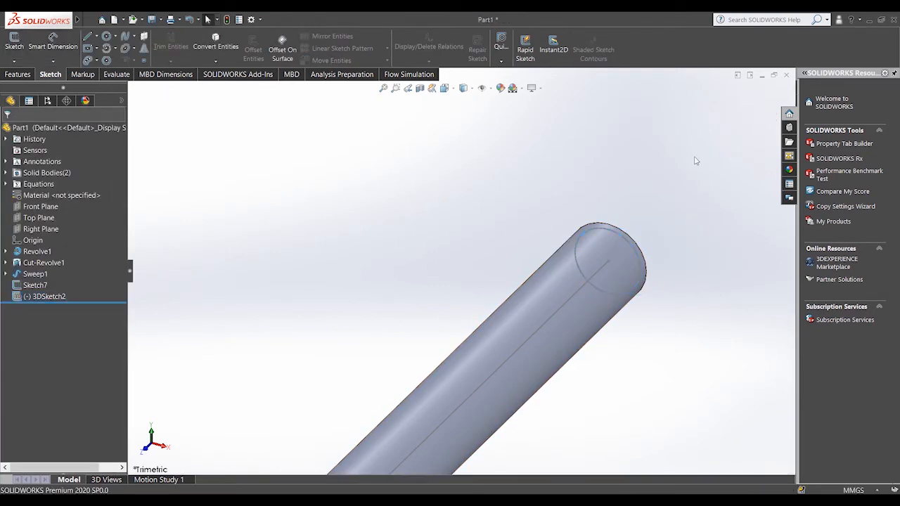
- Try a Swept Boss/Base with the 6 mm circle, 3DSketch2, as profile and Sketch7 as path
{"action": "left_click", "coordinate": [17, 75]}
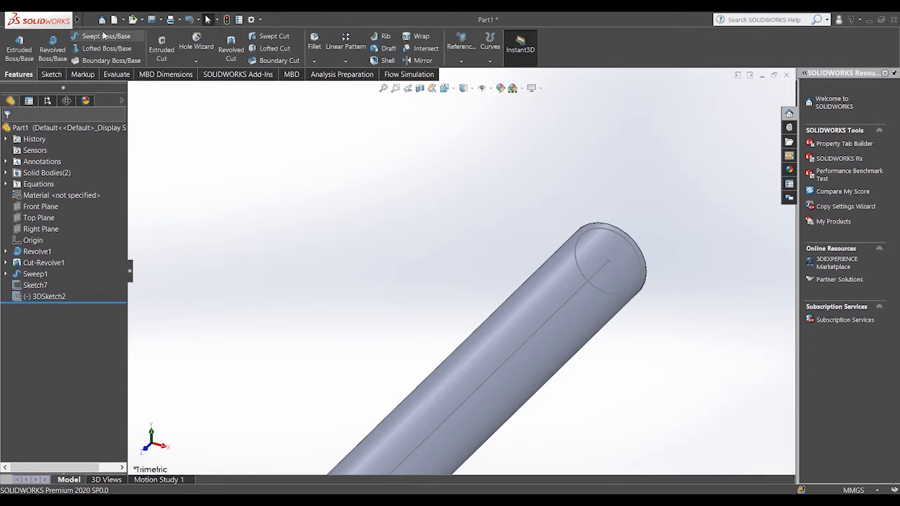
{"action": "left_click", "coordinate": [104, 39]}
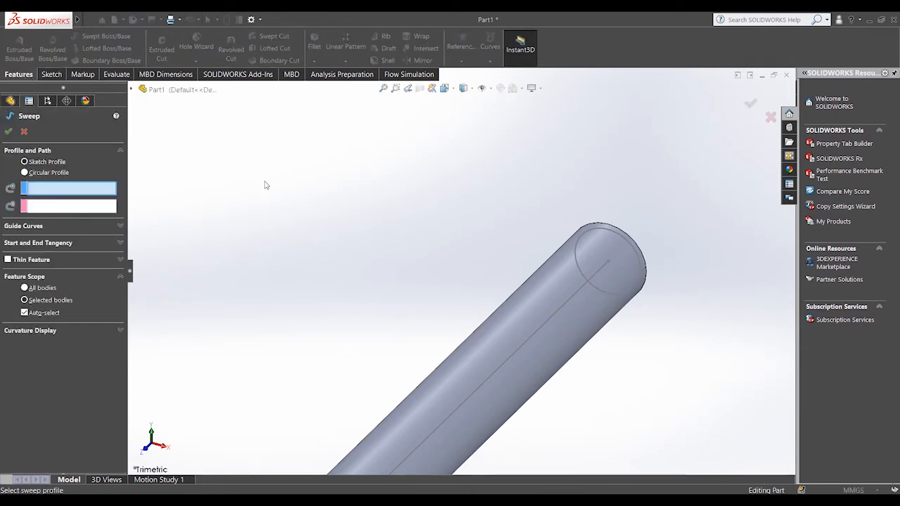
{"action": "left_click", "coordinate": [640, 271]}
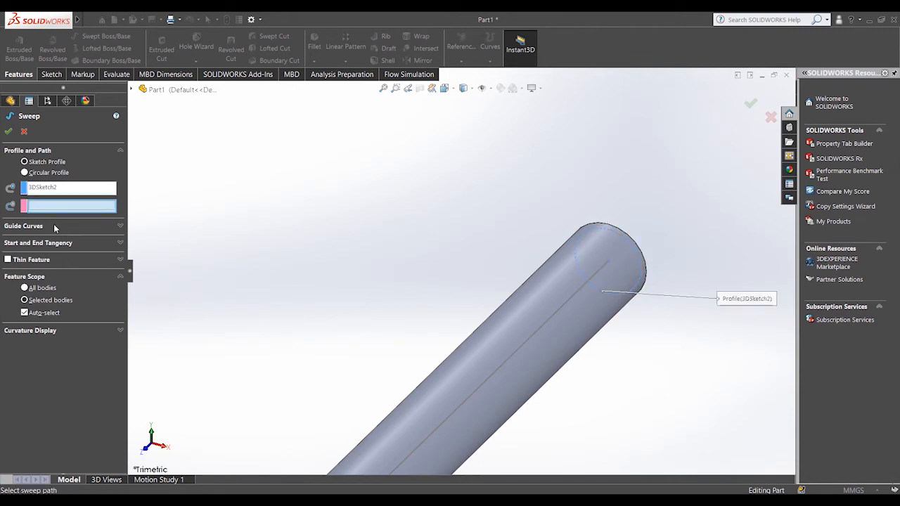
{"action": "scroll", "coordinate": [385, 333], "scroll_direction": "up", "scroll_amount": 2}
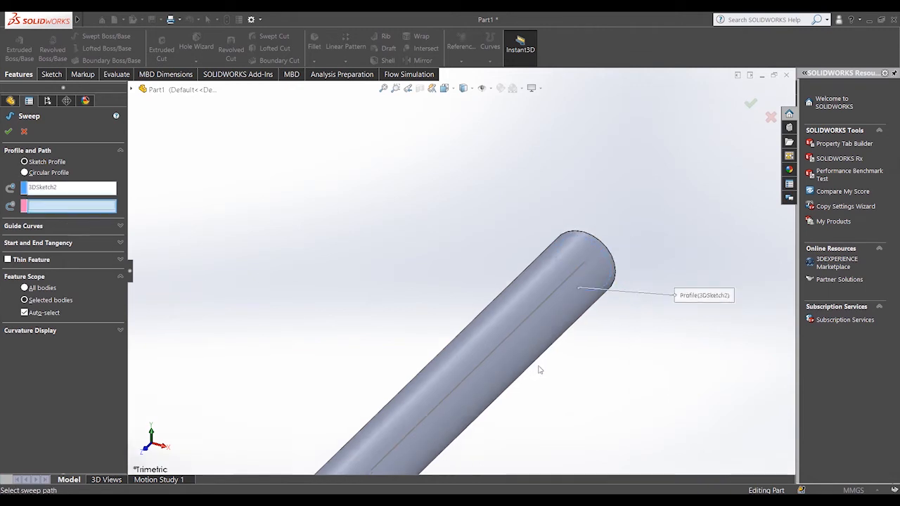
{"action": "left_click", "coordinate": [453, 377]}
{"action": "scroll", "coordinate": [457, 384], "scroll_direction": "up", "scroll_amount": 3}
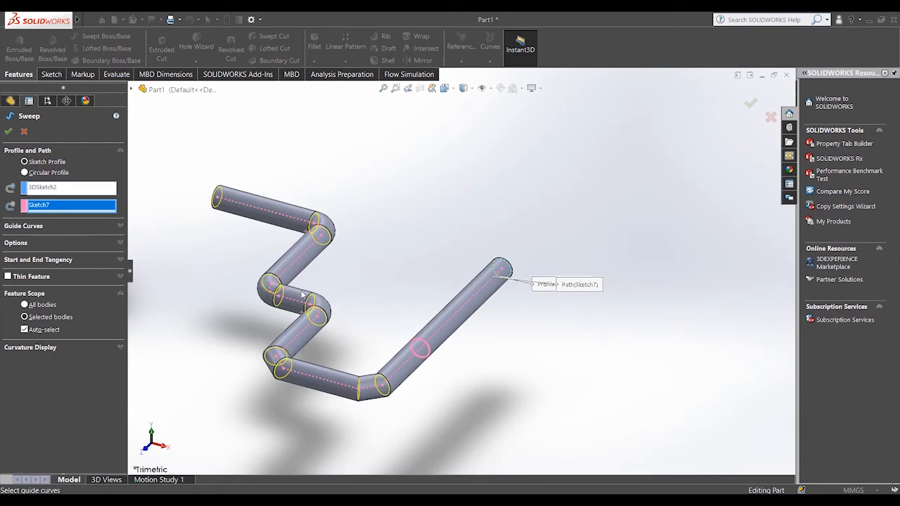
{"action": "left_click", "coordinate": [8, 132]}
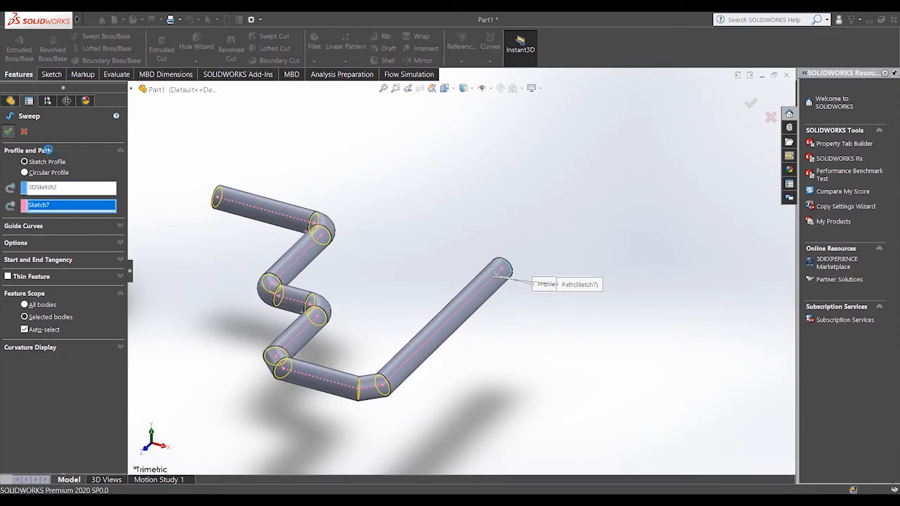
- Examine the rod's circular end face up close to check the effect of the second sweep
{"action": "right_click", "coordinate": [536, 273]}
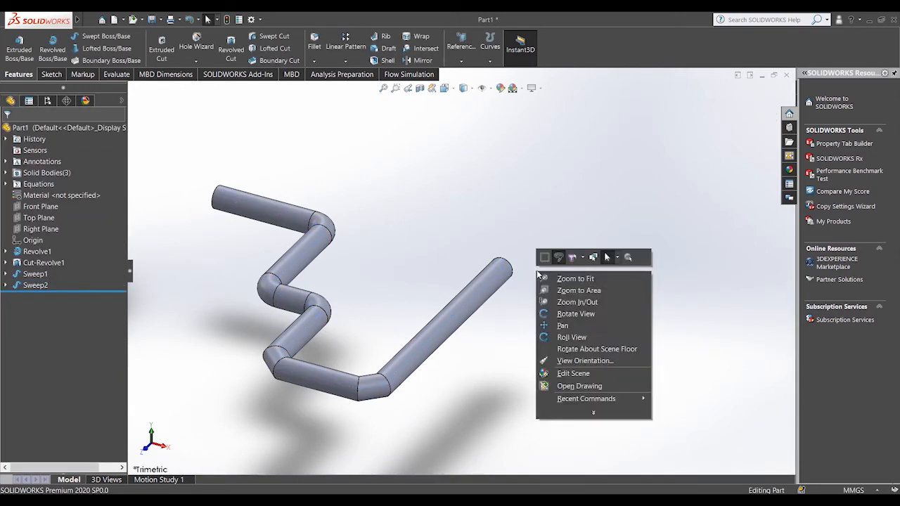
{"action": "left_click", "coordinate": [567, 309]}
{"action": "left_click_drag", "start_coordinate": [567, 309], "coordinate": [227, 398]}
{"action": "scroll", "coordinate": [295, 352], "scroll_direction": "down", "scroll_amount": 5}
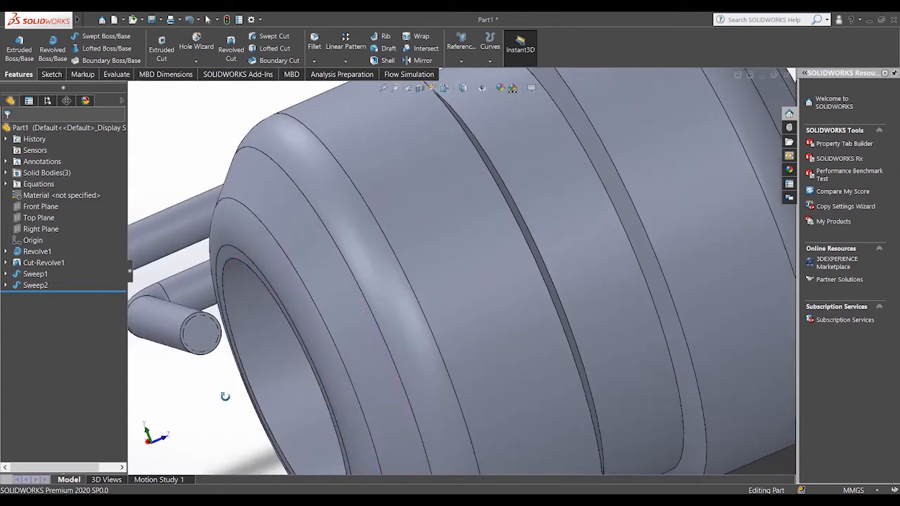
{"action": "scroll", "coordinate": [218, 360], "scroll_direction": "down", "scroll_amount": 4}
{"action": "right_click", "coordinate": [235, 369]}
{"action": "left_click", "coordinate": [290, 254]}
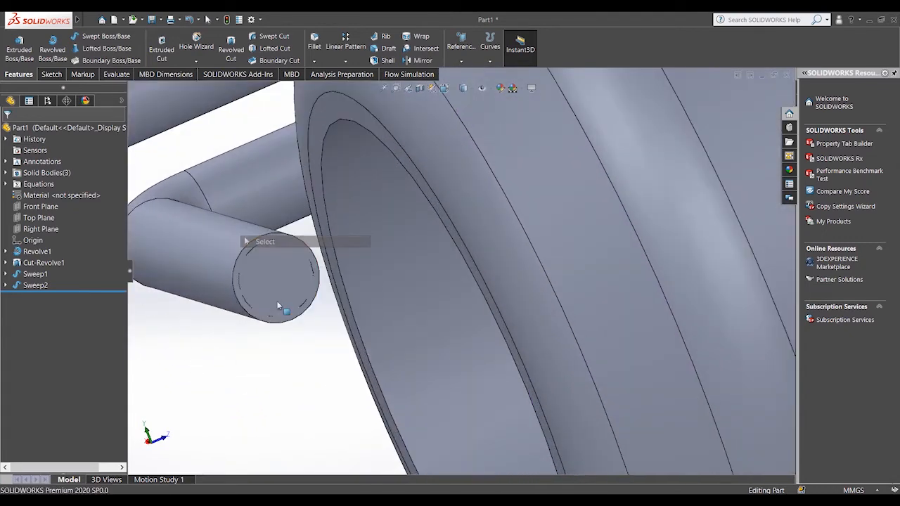
- Delete the Sweep2 feature while keeping its profile and path sketches
{"action": "left_click", "coordinate": [35, 287]}
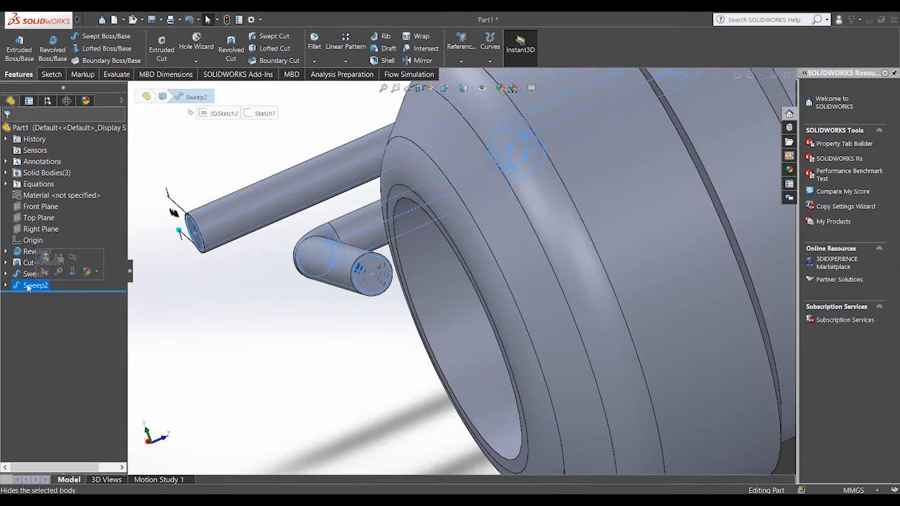
{"action": "right_click", "coordinate": [28, 287]}
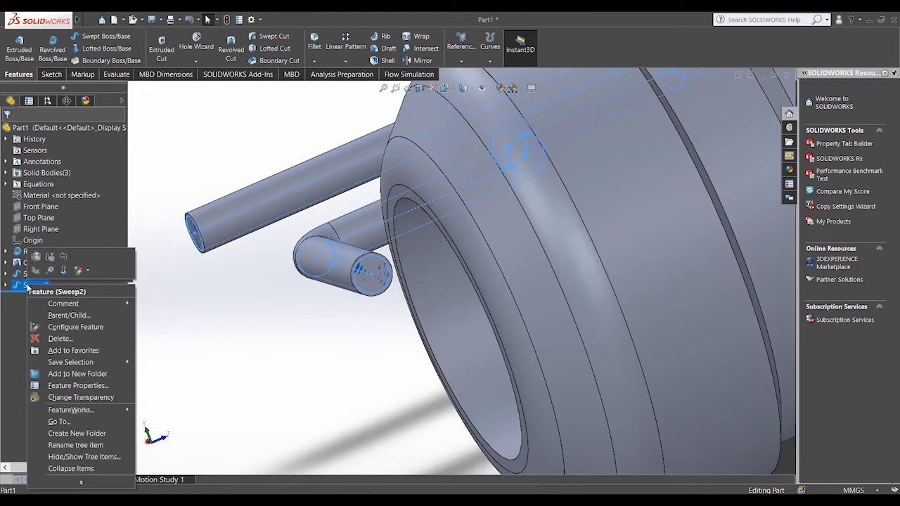
{"action": "left_click", "coordinate": [53, 339]}
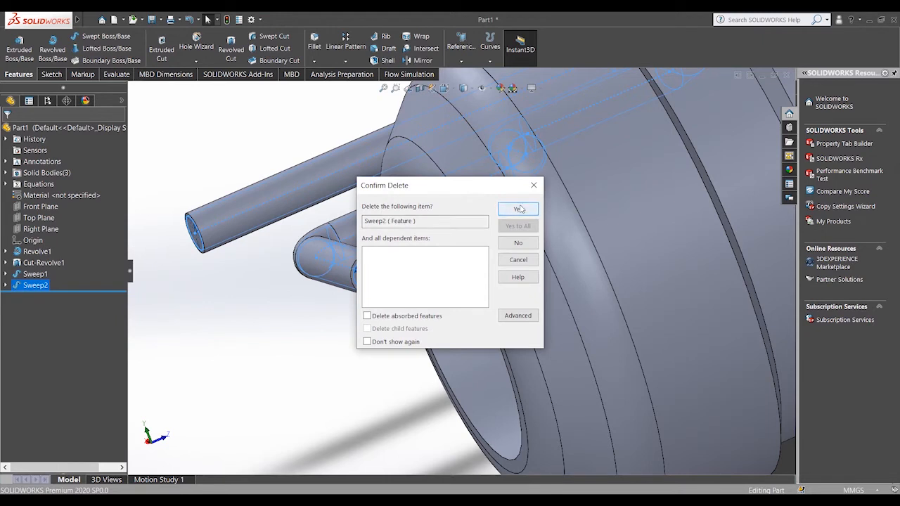
{"action": "left_click", "coordinate": [519, 210]}
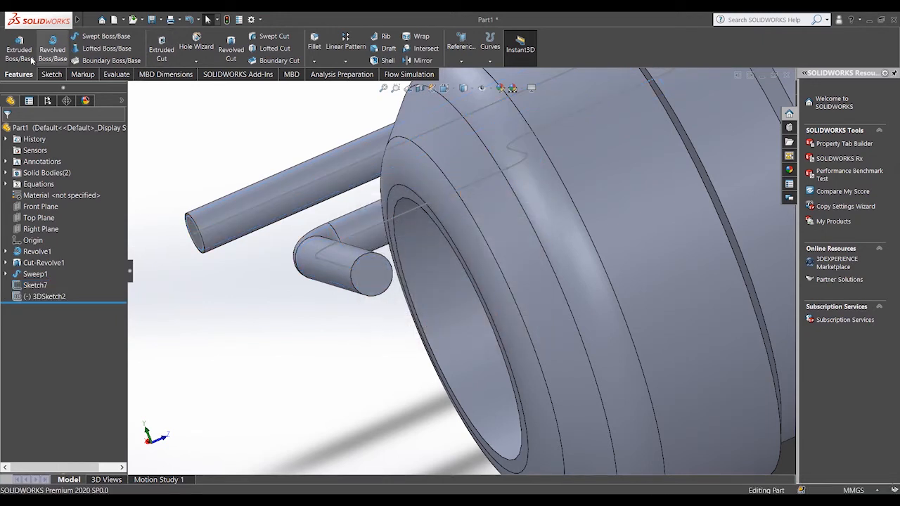
- Create a Swept Cut through the rod with 3DSketch2 as the profile and Sketch7 as the path
{"action": "left_click", "coordinate": [267, 38]}
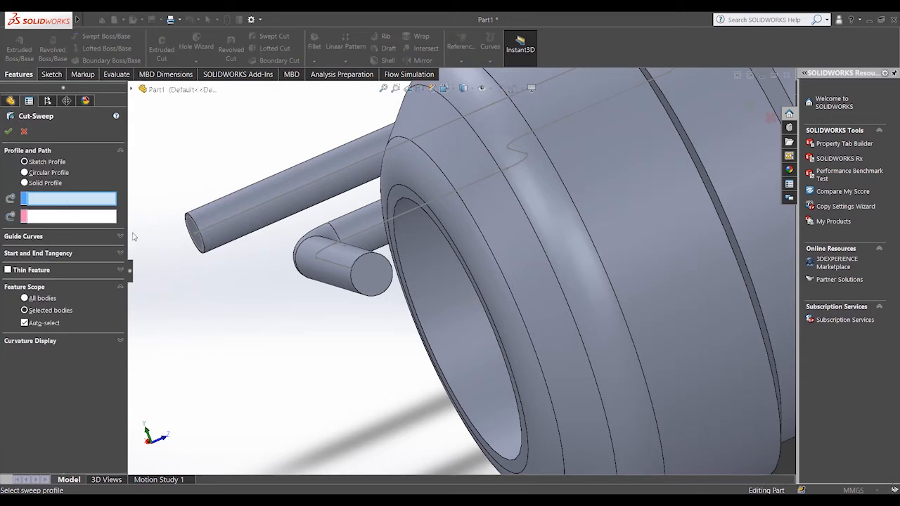
{"action": "scroll", "coordinate": [203, 232], "scroll_direction": "down", "scroll_amount": 5}
{"action": "left_click", "coordinate": [262, 225]}
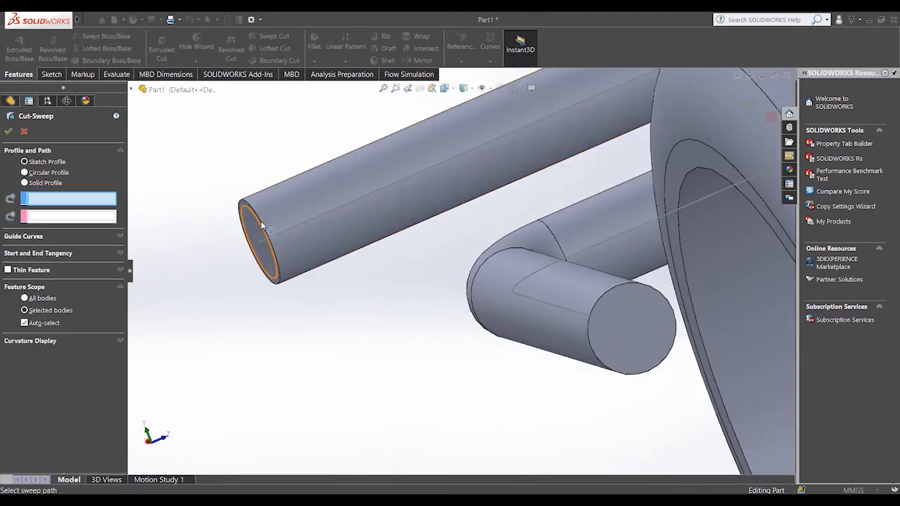
{"action": "left_click", "coordinate": [365, 200]}
{"action": "scroll", "coordinate": [458, 254], "scroll_direction": "up", "scroll_amount": 3}
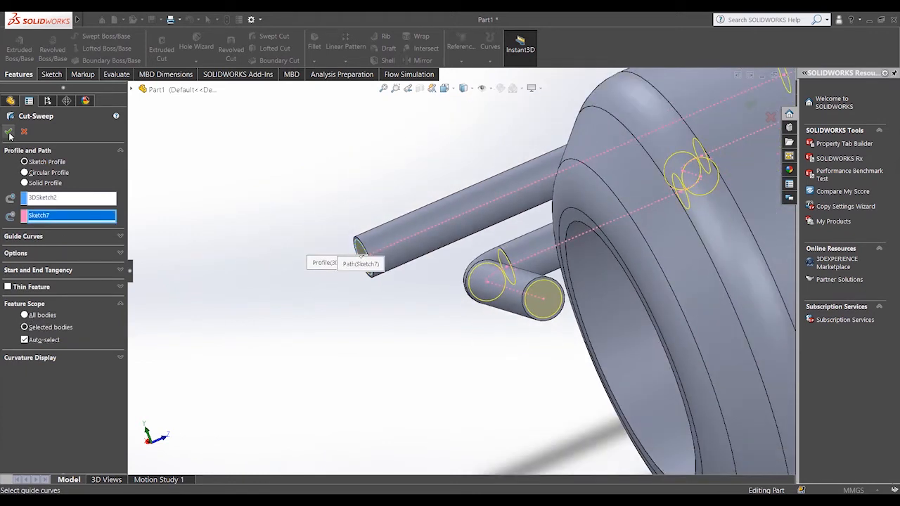
{"action": "left_click", "coordinate": [9, 133]}
- Examine the rod's ends and bends from several sides to inspect the swept cut
{"action": "scroll", "coordinate": [534, 339], "scroll_direction": "down", "scroll_amount": 2}
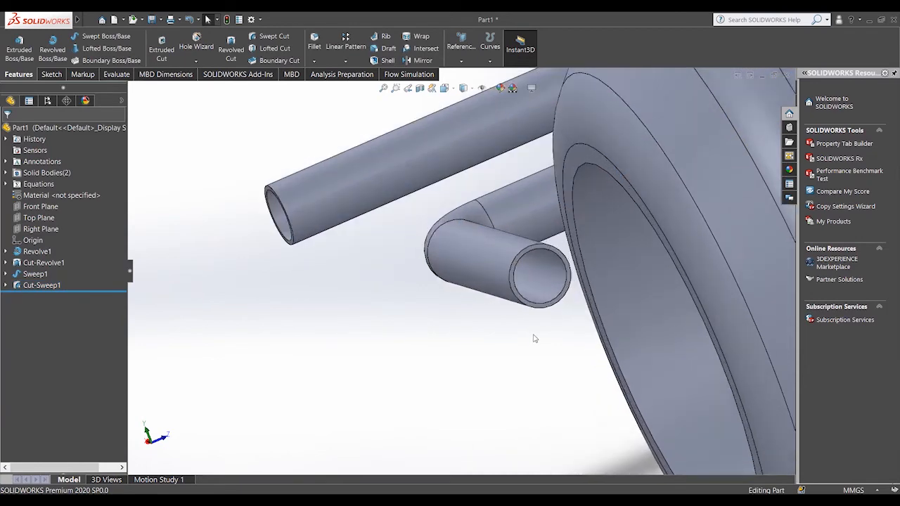
{"action": "right_click", "coordinate": [534, 339]}
{"action": "left_click", "coordinate": [540, 388]}
{"action": "left_click_drag", "start_coordinate": [543, 378], "coordinate": [514, 355]}
{"action": "scroll", "coordinate": [514, 356], "scroll_direction": "up", "scroll_amount": 4}
{"action": "scroll", "coordinate": [330, 355], "scroll_direction": "up", "scroll_amount": 4}
{"action": "left_click_drag", "start_coordinate": [319, 342], "coordinate": [148, 303]}
{"action": "scroll", "coordinate": [149, 302], "scroll_direction": "down", "scroll_amount": 5}
{"action": "left_click_drag", "start_coordinate": [420, 373], "coordinate": [477, 297]}
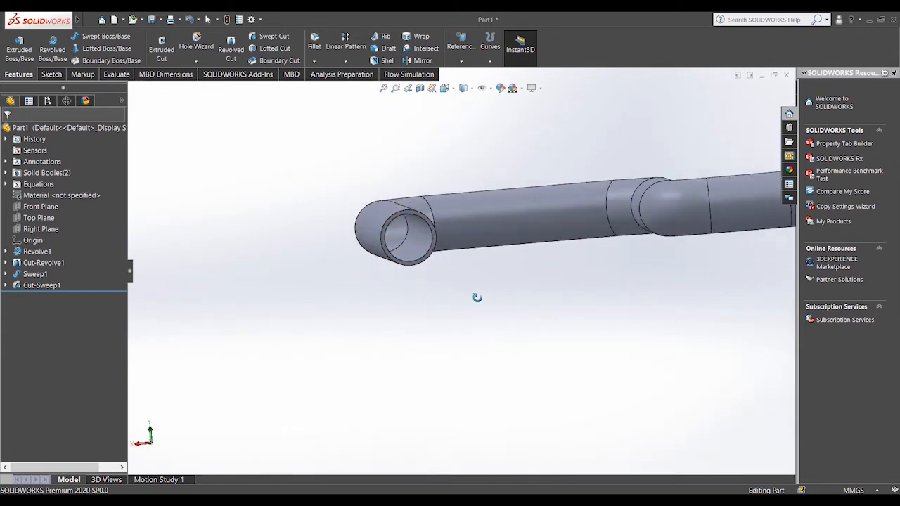
- Examine the hollow bent pipe from several angles, including its open end and its full length
{"action": "right_click", "coordinate": [477, 297]}
{"action": "left_click", "coordinate": [505, 303]}
{"action": "key", "text": "f"}
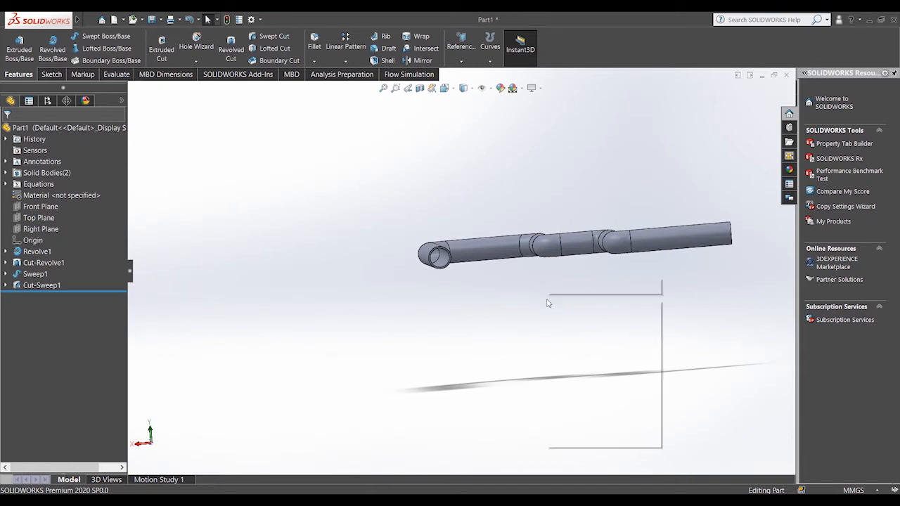
{"action": "right_click", "coordinate": [548, 303]}
{"action": "left_click", "coordinate": [573, 335]}
{"action": "left_click_drag", "start_coordinate": [574, 336], "coordinate": [565, 342]}
{"action": "right_click", "coordinate": [566, 331]}
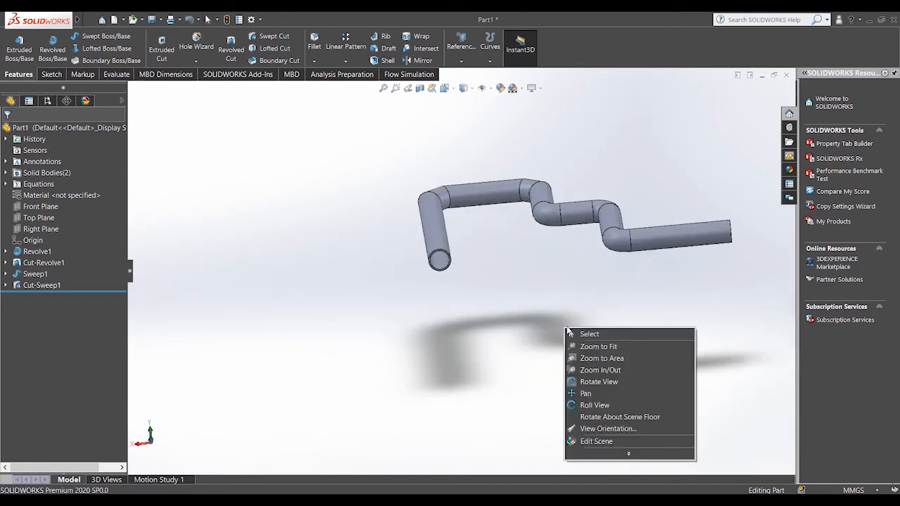
{"action": "left_click", "coordinate": [575, 336]}
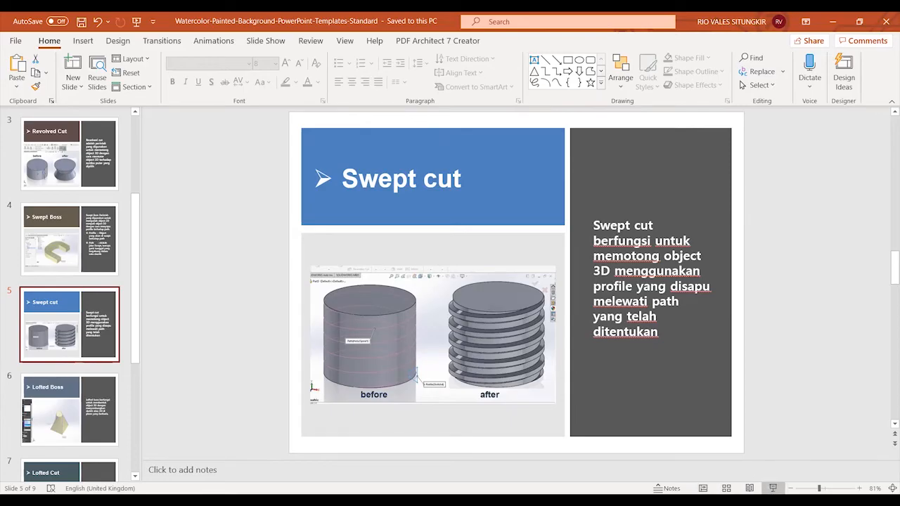
- In PowerPoint, present the Lofted Boss slide full screen and end the slide show
{"action": "left_click", "coordinate": [771, 488]}
{"action": "key", "text": "Right"}
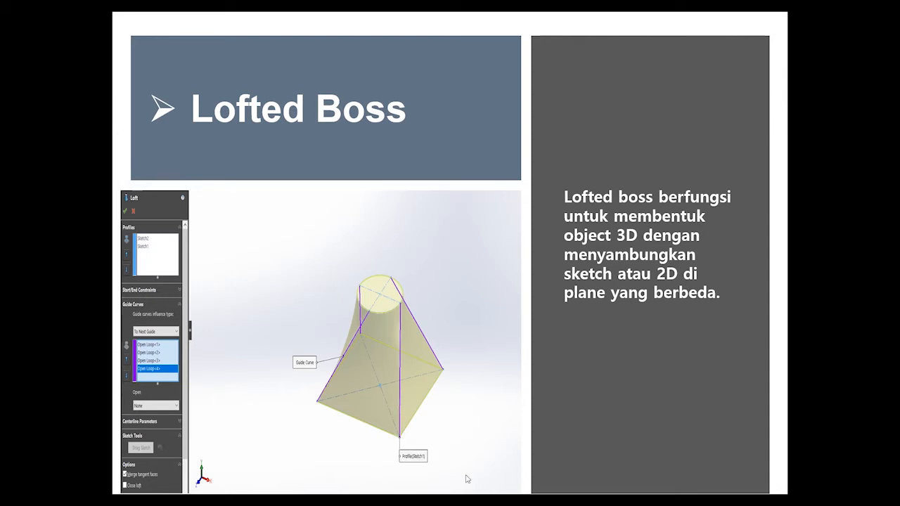
{"action": "key", "text": "Escape"}
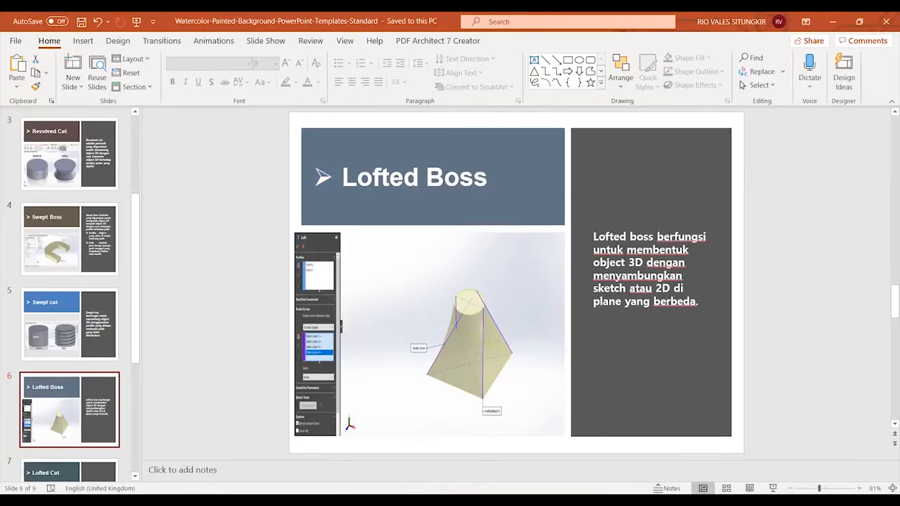
- Switch back to SOLIDWORKS and view the revolved body and the bent pipe together in trimetric orientation
{"action": "key", "text": "alt+Tab"}
{"action": "scroll", "coordinate": [477, 302], "scroll_direction": "up", "scroll_amount": 5}
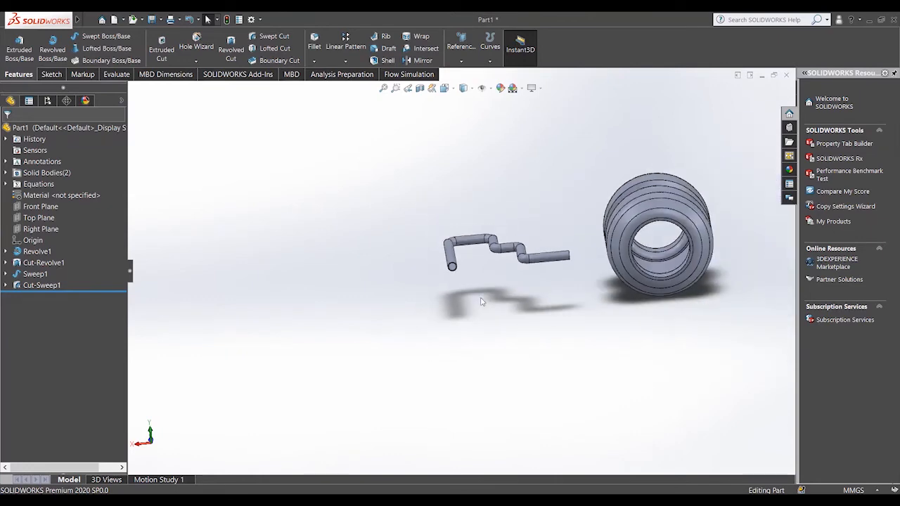
{"action": "key", "text": "space"}
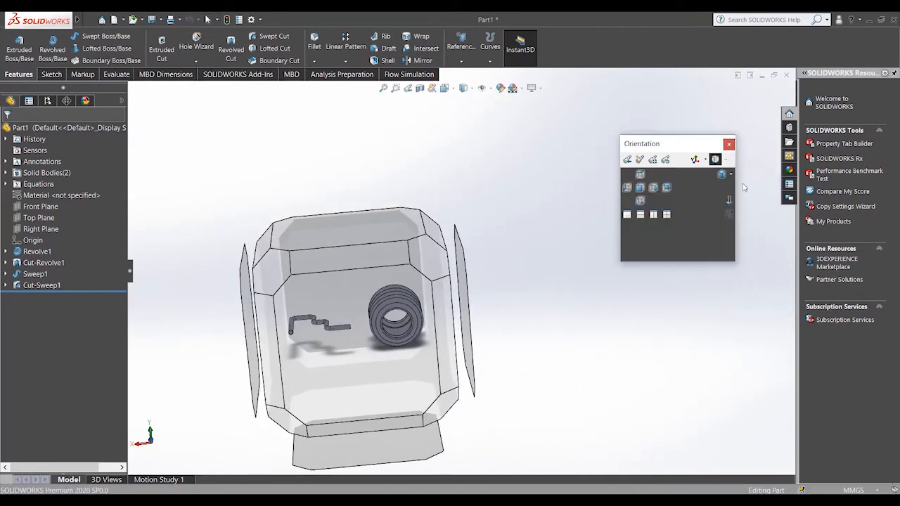
{"action": "left_click", "coordinate": [723, 176]}
{"action": "key", "text": "space"}
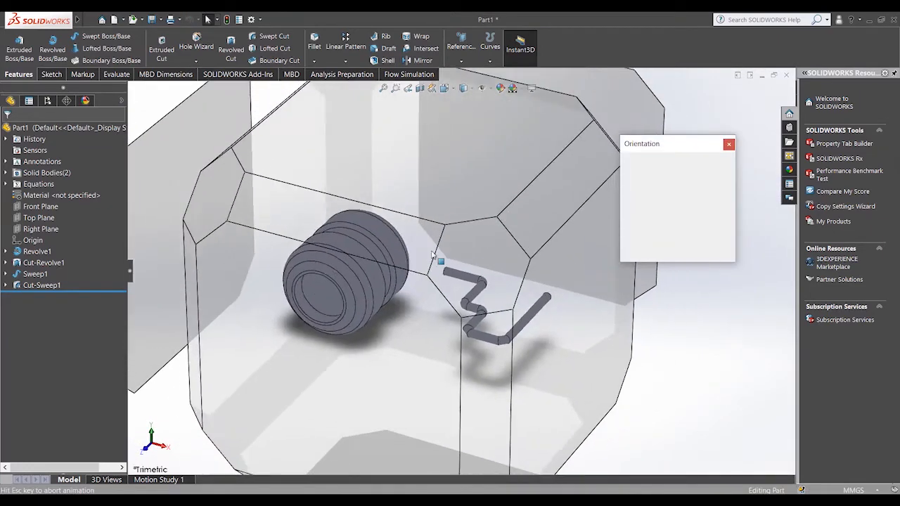
{"action": "left_click", "coordinate": [575, 277]}
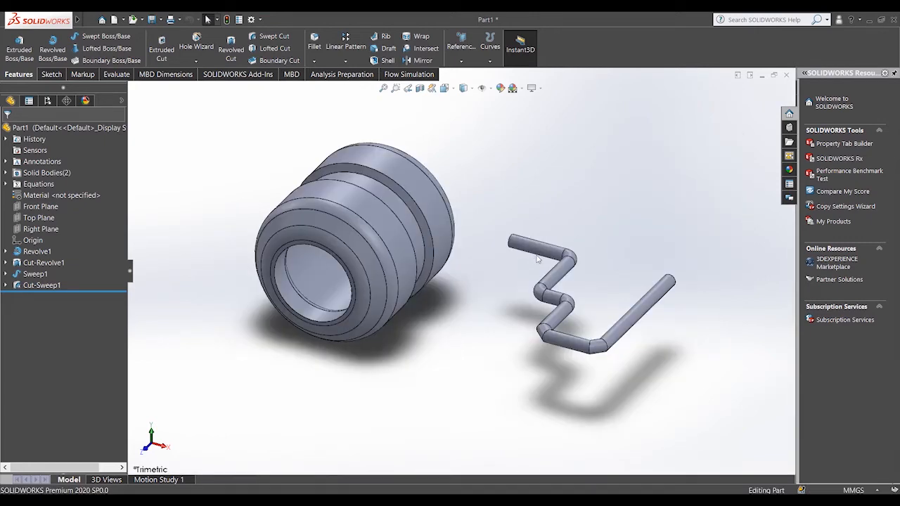
{"action": "key", "text": "space"}
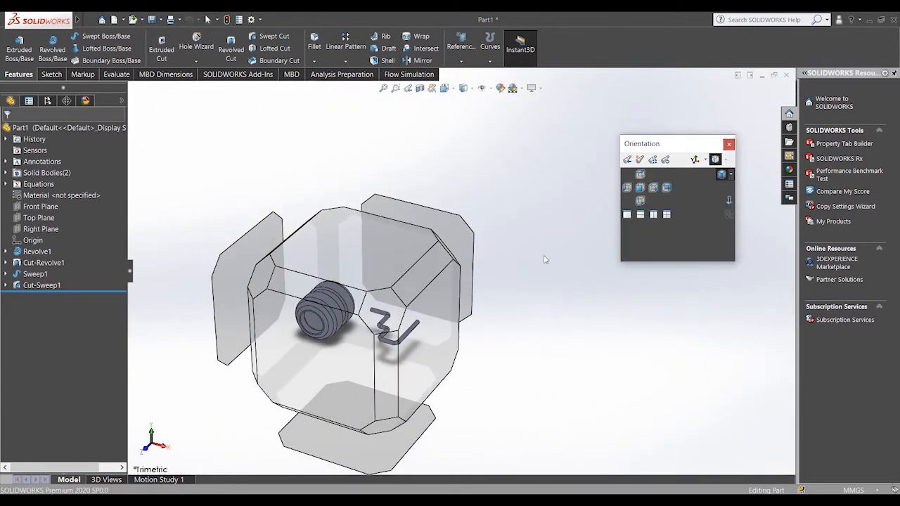
{"action": "left_click", "coordinate": [564, 253]}
{"action": "key", "text": "space"}
{"action": "left_click", "coordinate": [557, 253]}
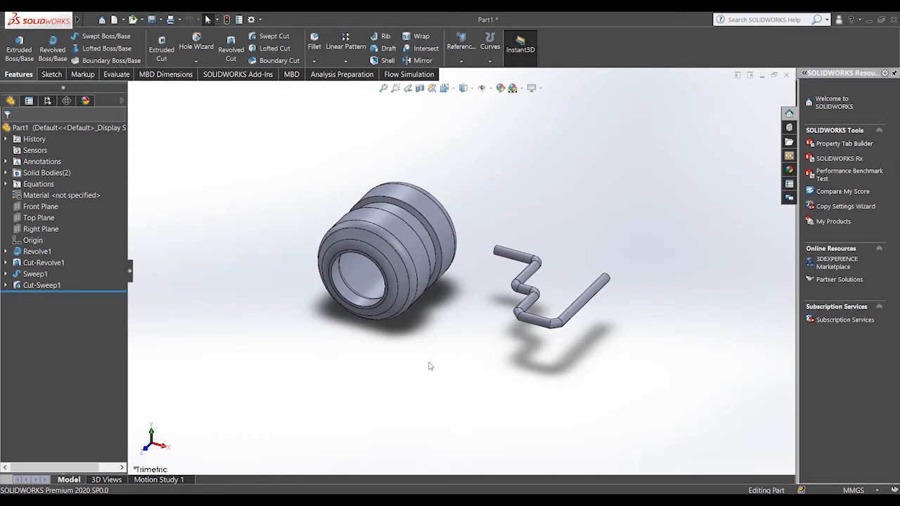
- Start a sketch on the Top Plane and draw a center rectangle about 70 by 68 mm beside the bent pipe
{"action": "left_click", "coordinate": [41, 220]}
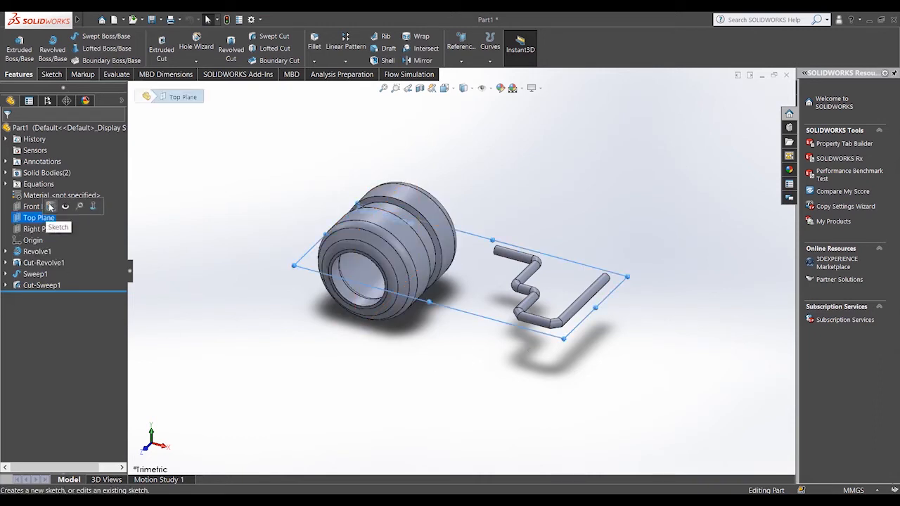
{"action": "left_click", "coordinate": [50, 206]}
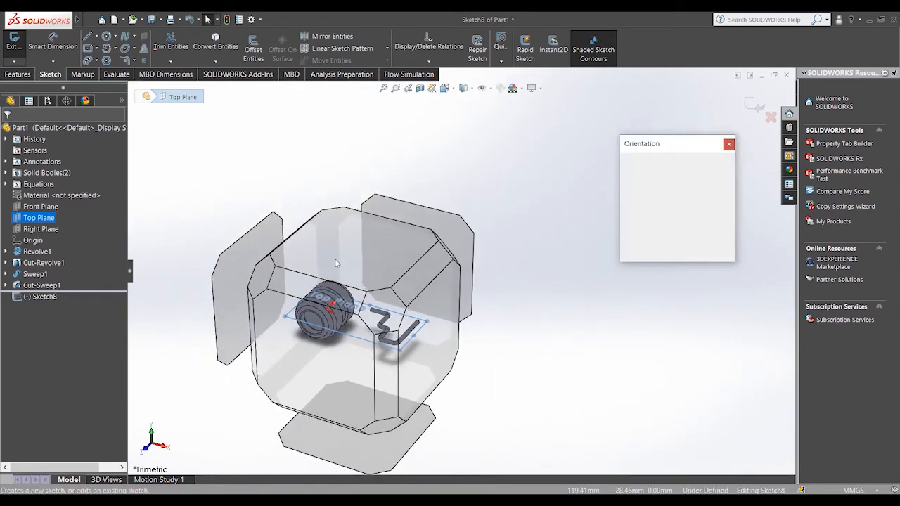
{"action": "scroll", "coordinate": [676, 299], "scroll_direction": "up", "scroll_amount": 3}
{"action": "scroll", "coordinate": [675, 277], "scroll_direction": "down", "scroll_amount": 2}
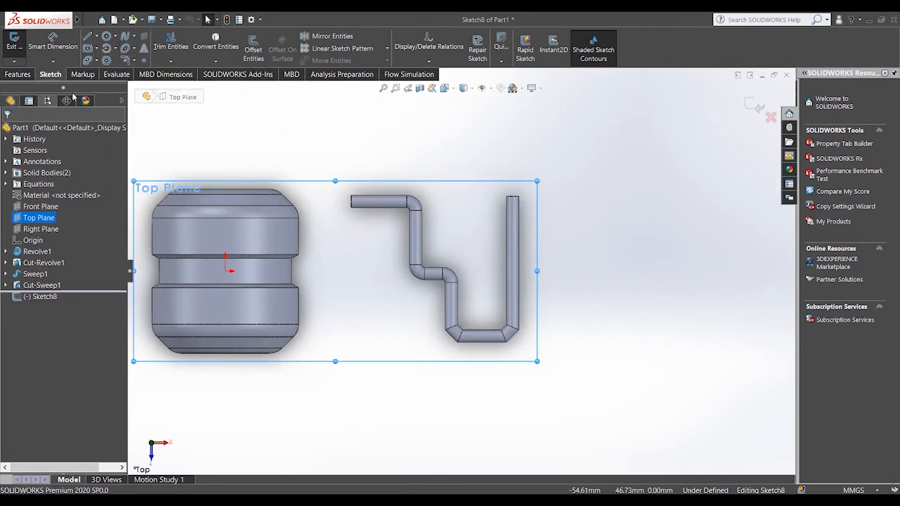
{"action": "left_click", "coordinate": [98, 49]}
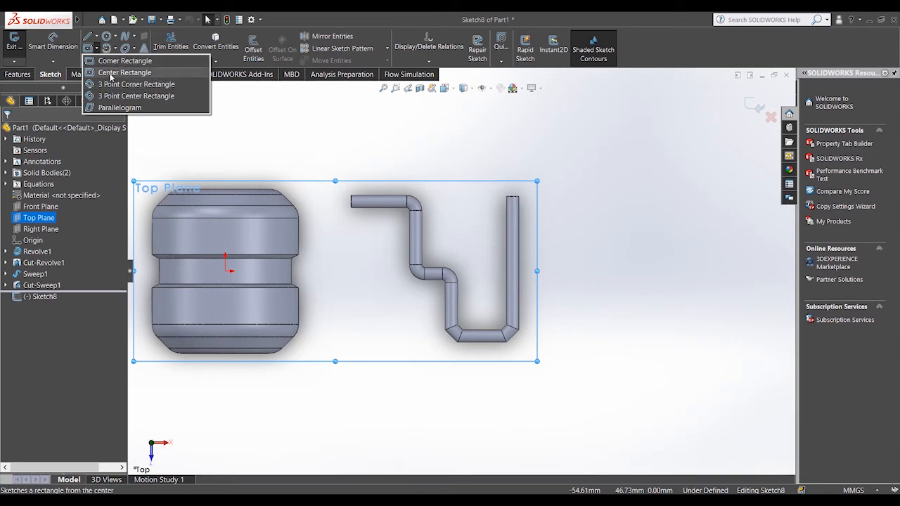
{"action": "left_click", "coordinate": [113, 73]}
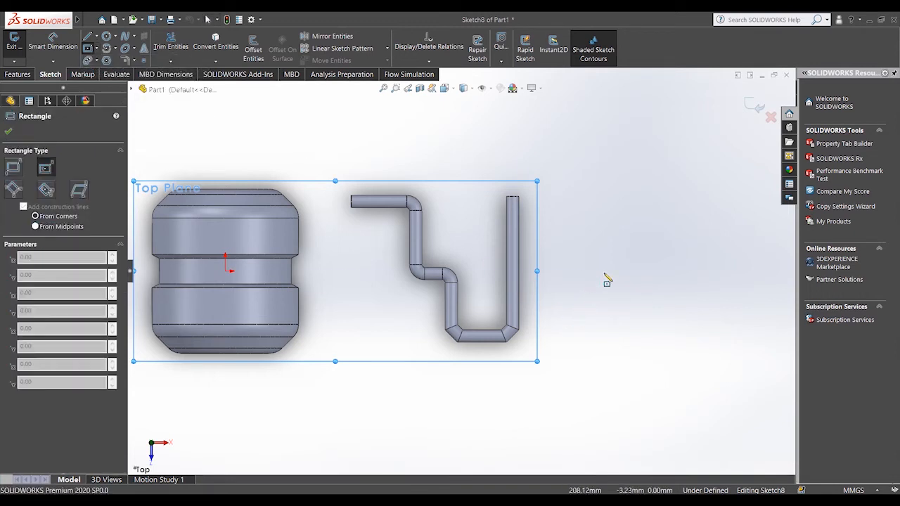
{"action": "left_click", "coordinate": [679, 271]}
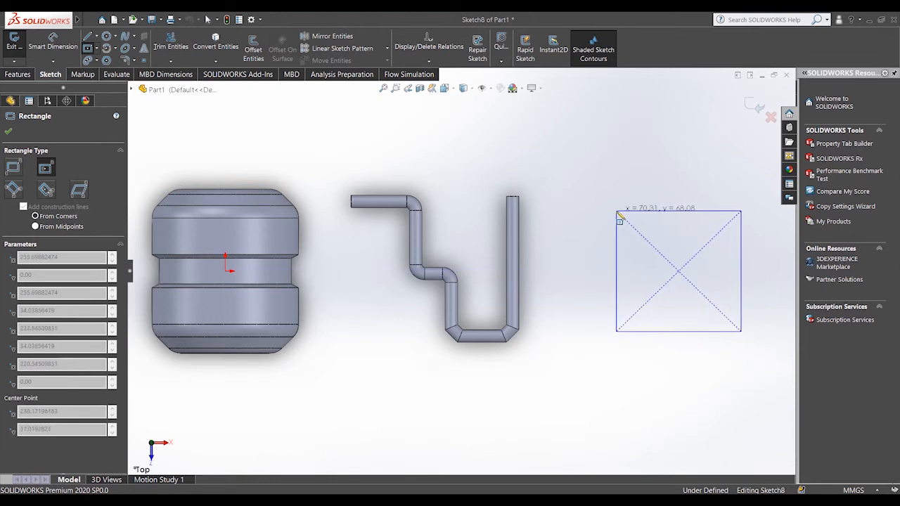
{"action": "left_click", "coordinate": [617, 211]}
{"action": "right_click", "coordinate": [577, 188]}
{"action": "left_click", "coordinate": [598, 187]}
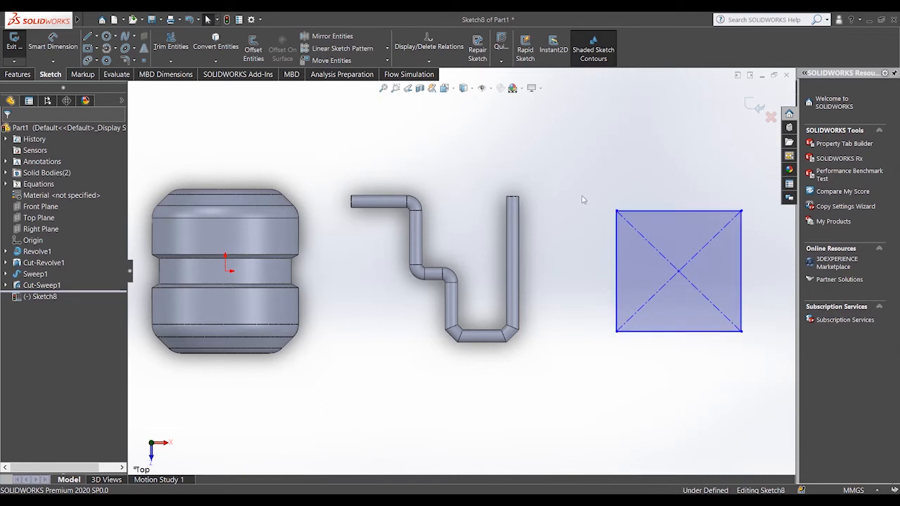
- Apply an Equal relation to the four sides of the rectangle
{"action": "right_click", "coordinate": [668, 242]}
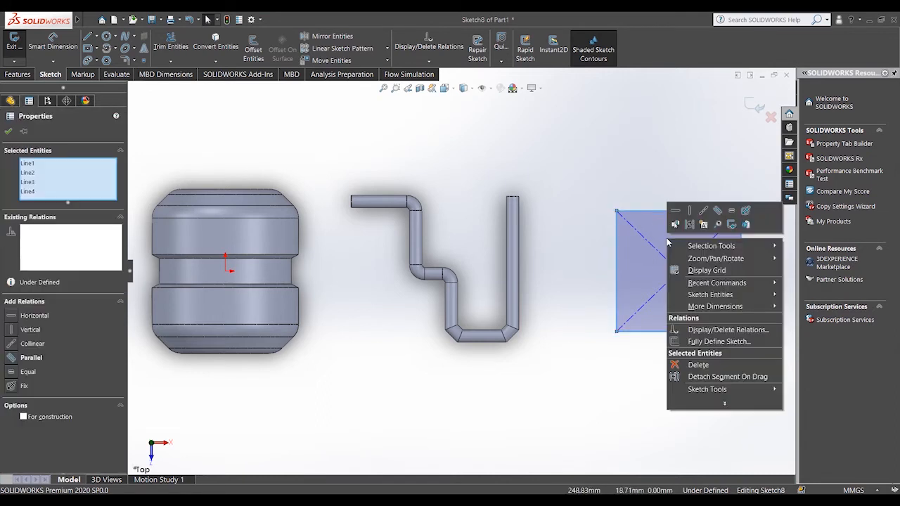
{"action": "left_click", "coordinate": [11, 375]}
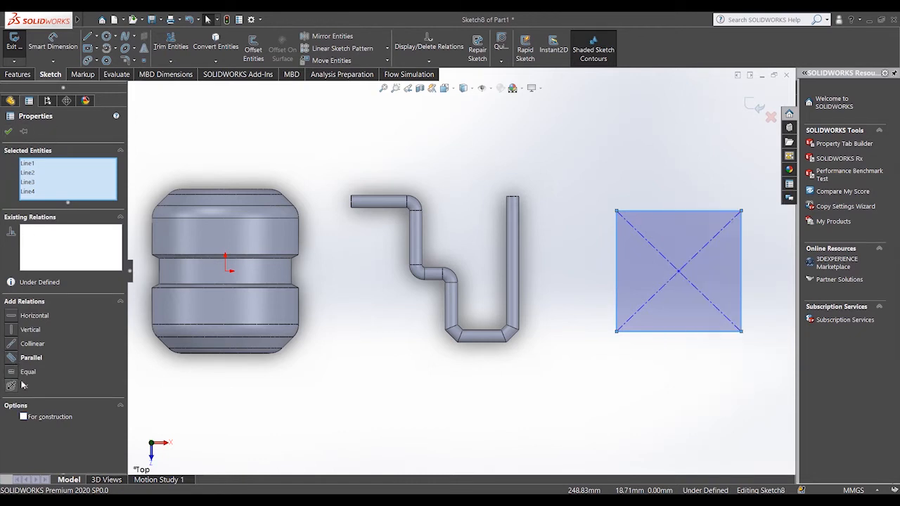
{"action": "left_click", "coordinate": [10, 373]}
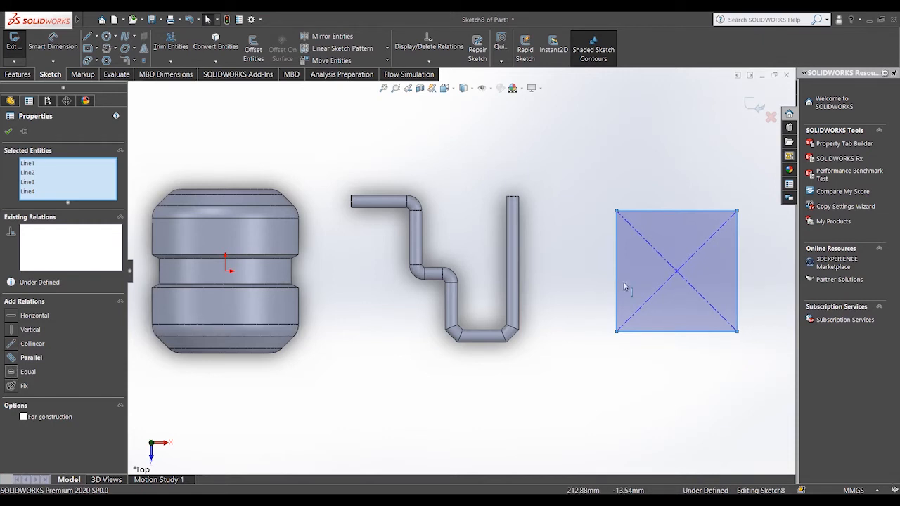
{"action": "left_click", "coordinate": [7, 131]}
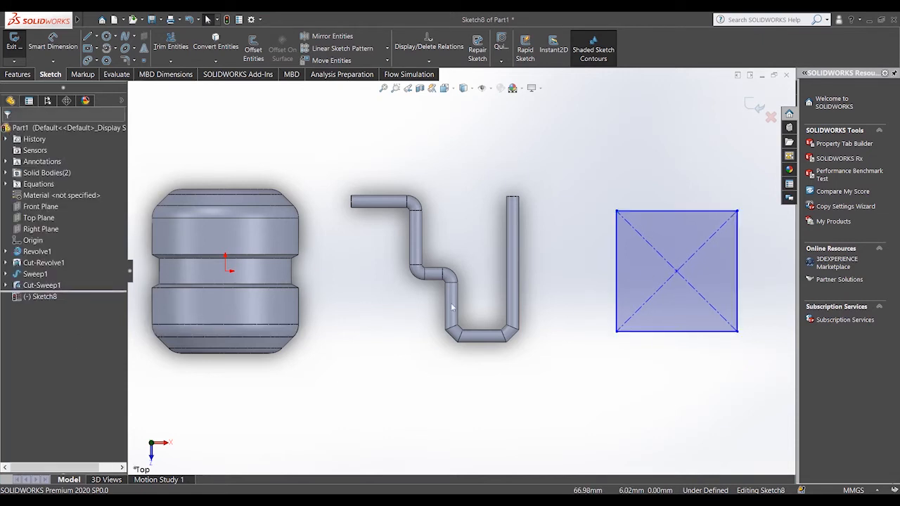
- Show the square sketch in trimetric orientation and exit the sketch
{"action": "scroll", "coordinate": [612, 329], "scroll_direction": "up", "scroll_amount": 3}
{"action": "scroll", "coordinate": [613, 335], "scroll_direction": "down", "scroll_amount": 2}
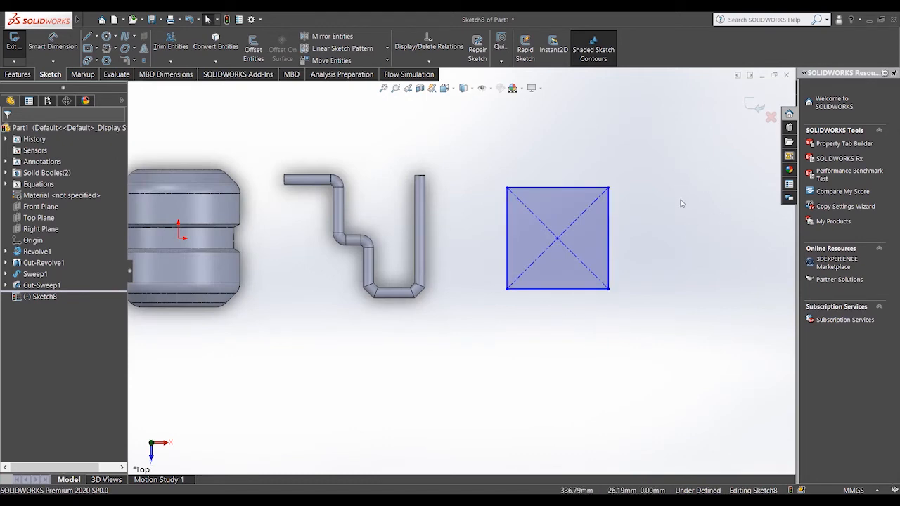
{"action": "key", "text": "space"}
{"action": "left_click", "coordinate": [724, 176]}
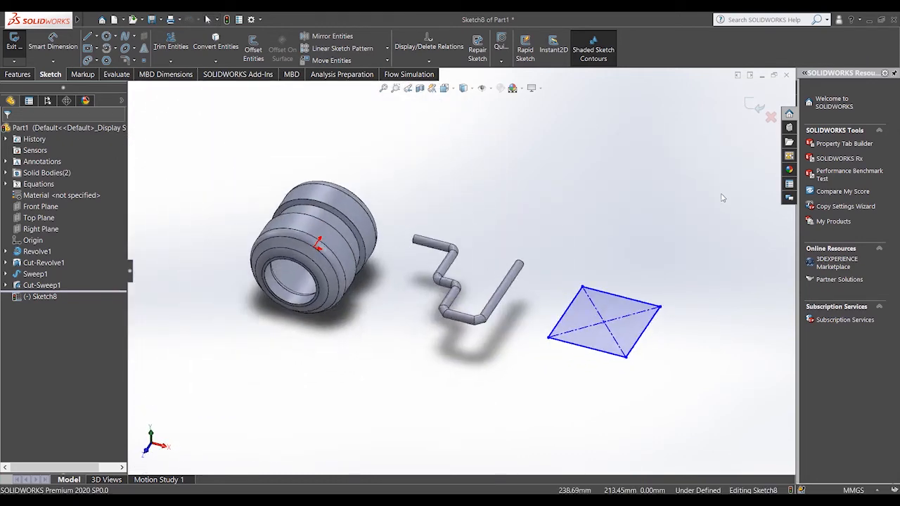
{"action": "left_click", "coordinate": [751, 106]}
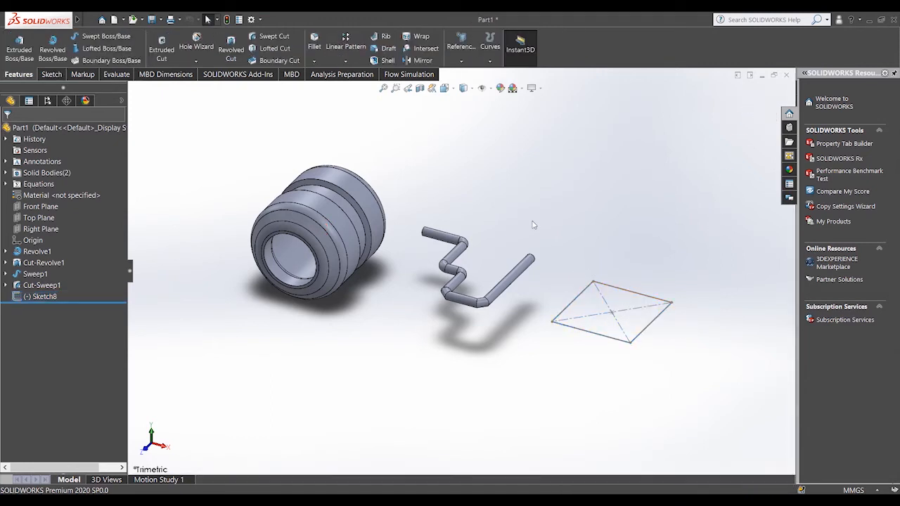
- Examine the Top Plane and the square sketch in trimetric and front orientation
{"action": "left_click", "coordinate": [41, 209]}
{"action": "left_click", "coordinate": [39, 218]}
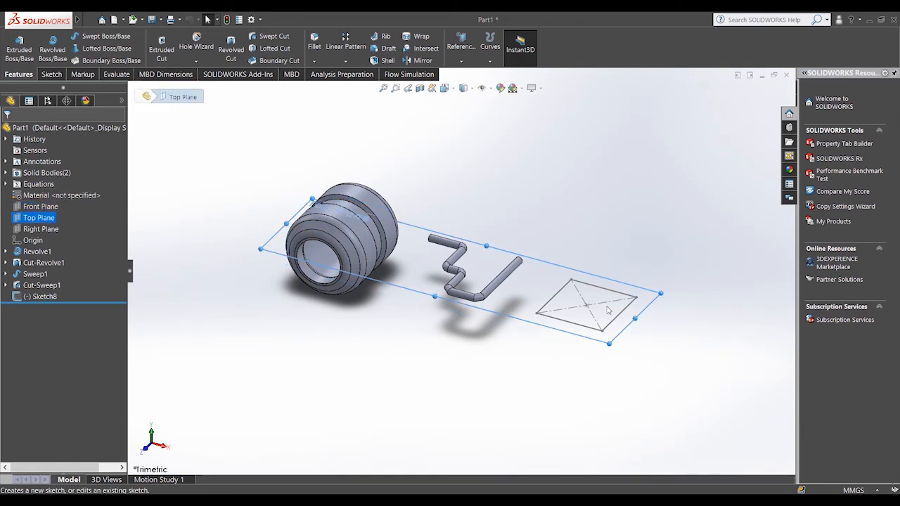
{"action": "left_click", "coordinate": [698, 344]}
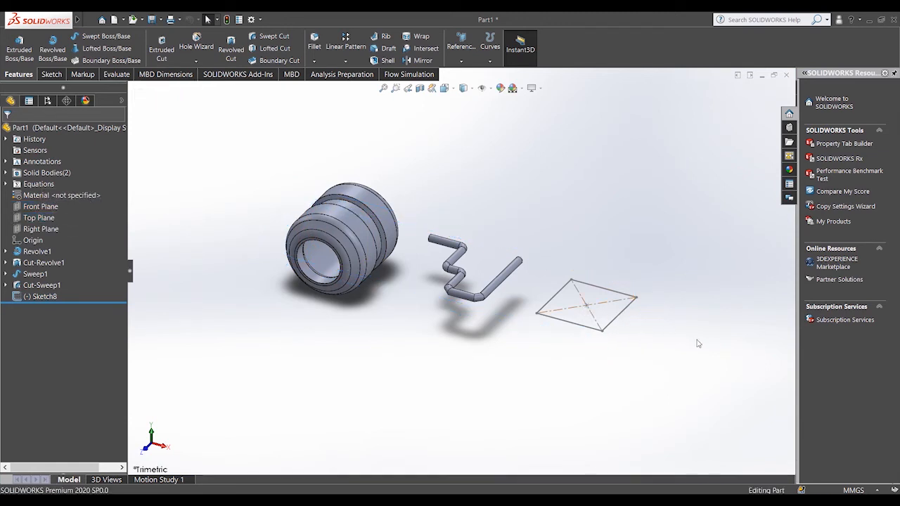
{"action": "key", "text": "space"}
{"action": "left_click", "coordinate": [289, 369]}
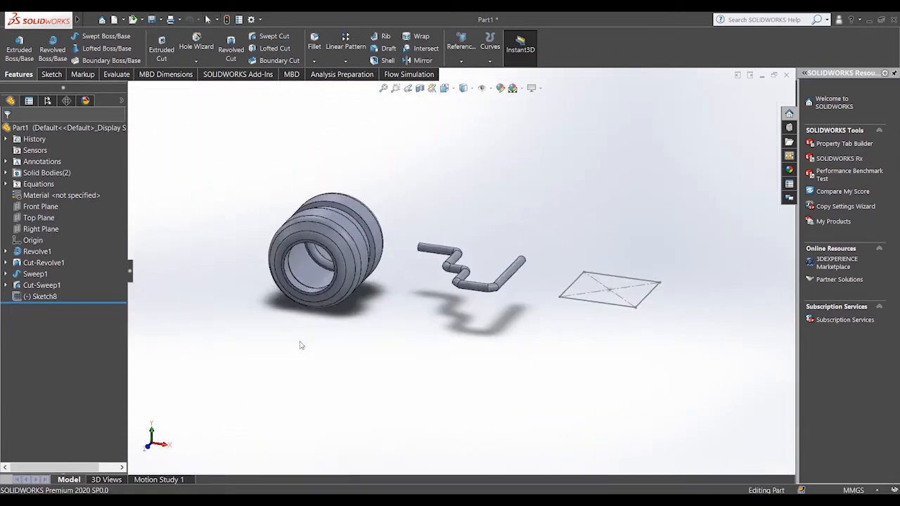
{"action": "left_click", "coordinate": [34, 220]}
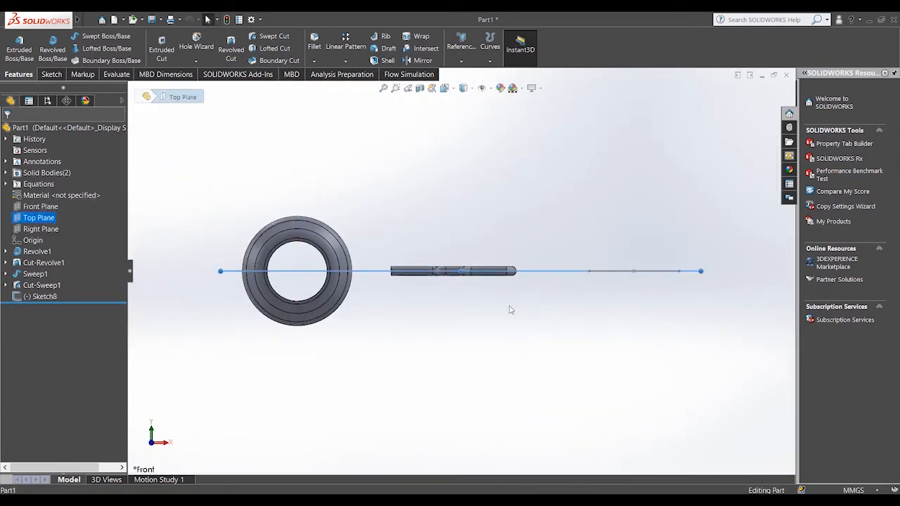
{"action": "scroll", "coordinate": [568, 279], "scroll_direction": "down", "scroll_amount": 2}
{"action": "scroll", "coordinate": [597, 277], "scroll_direction": "down", "scroll_amount": 1}
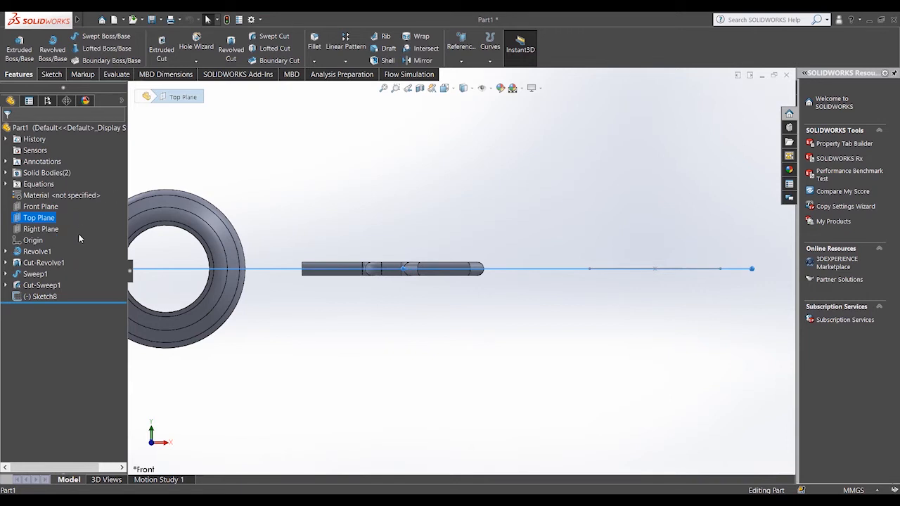
{"action": "scroll", "coordinate": [415, 260], "scroll_direction": "up", "scroll_amount": 1}
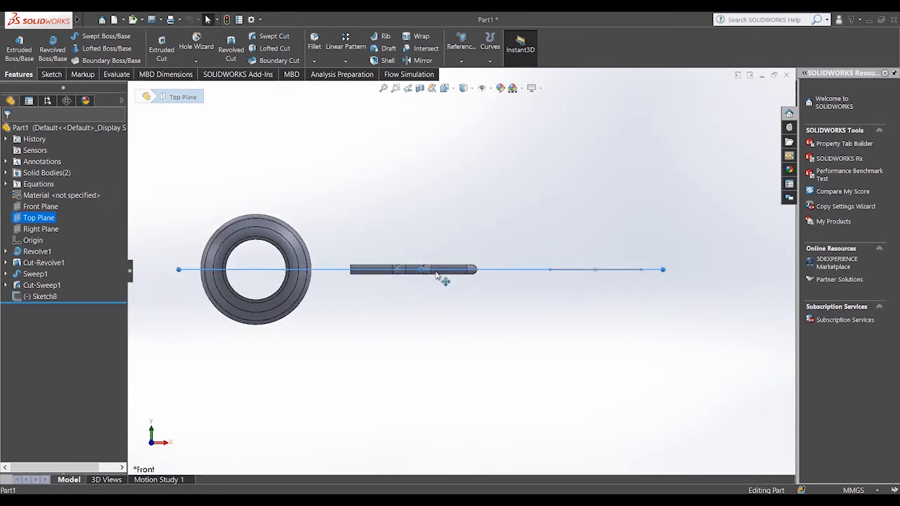
{"action": "scroll", "coordinate": [467, 275], "scroll_direction": "up", "scroll_amount": 1}
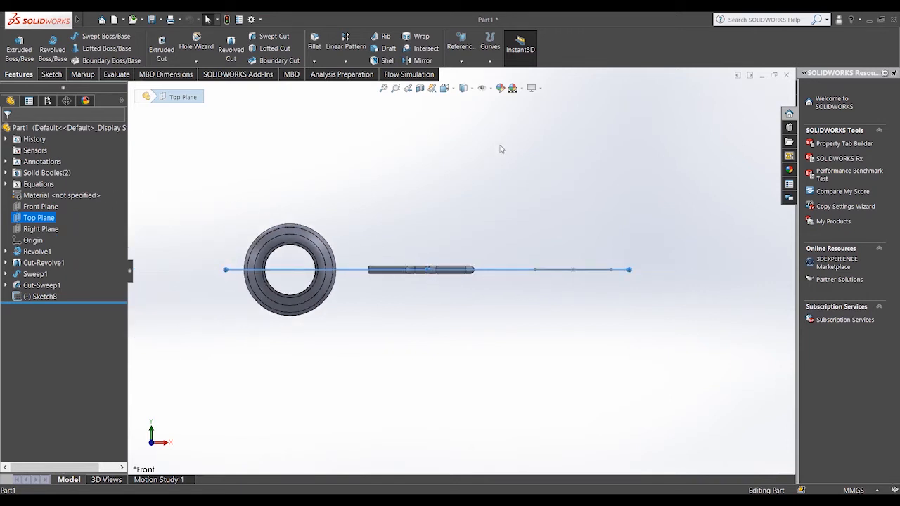
{"action": "scroll", "coordinate": [569, 231], "scroll_direction": "down", "scroll_amount": 2}
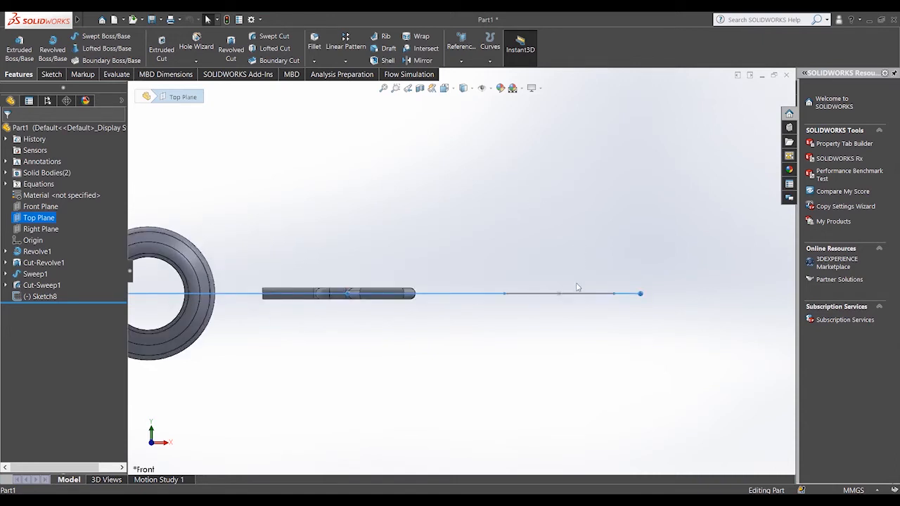
{"action": "left_click", "coordinate": [338, 214]}
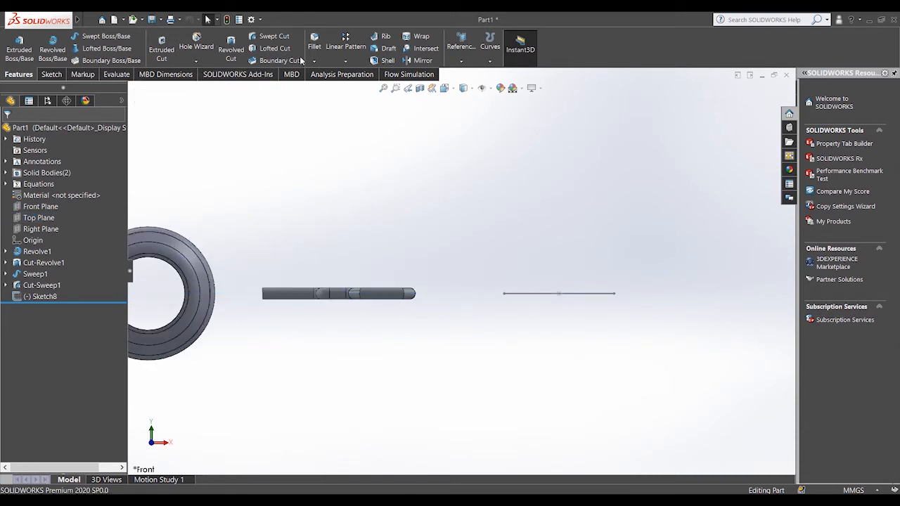
- Create a reference plane parallel to the Top Plane, offset 50 mm above it
{"action": "left_click", "coordinate": [38, 218]}
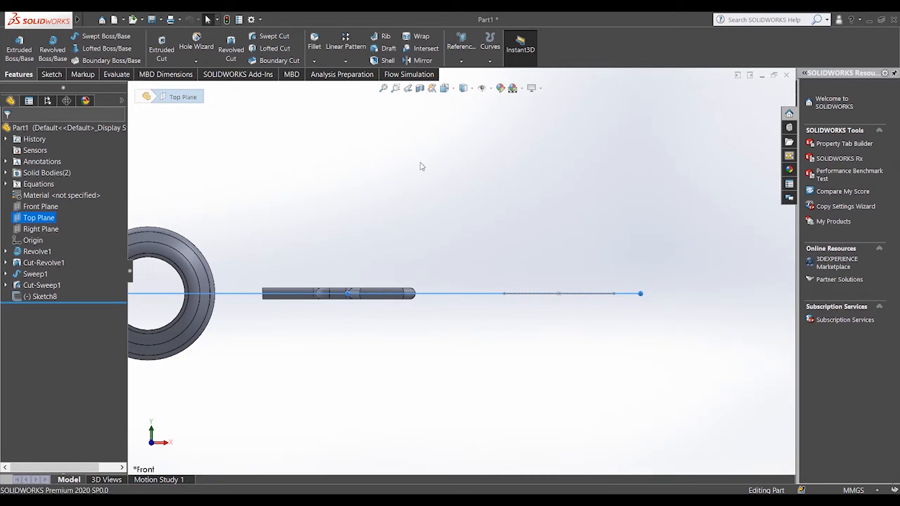
{"action": "left_click", "coordinate": [462, 48]}
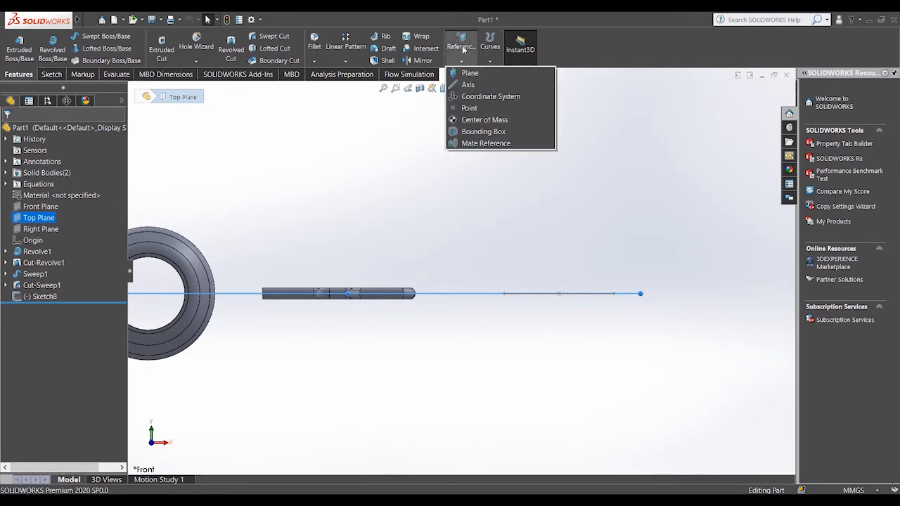
{"action": "left_click", "coordinate": [470, 73]}
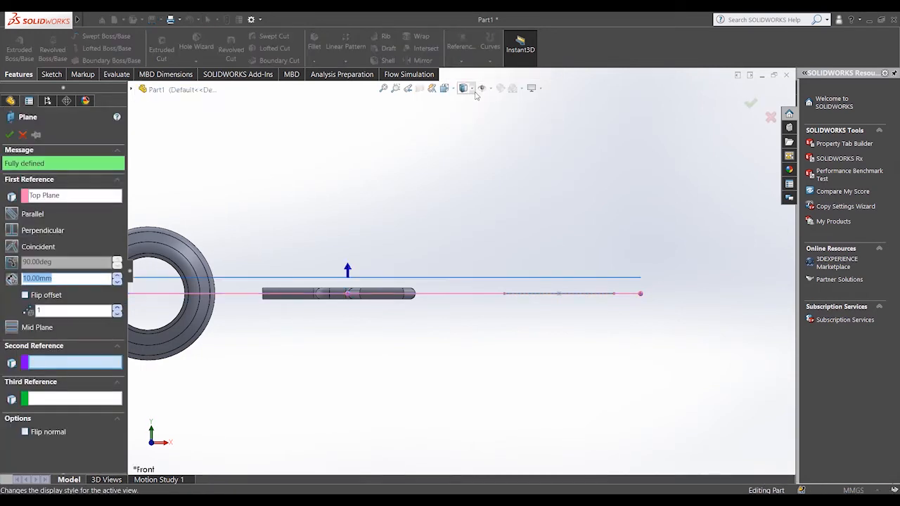
{"action": "key", "text": "f"}
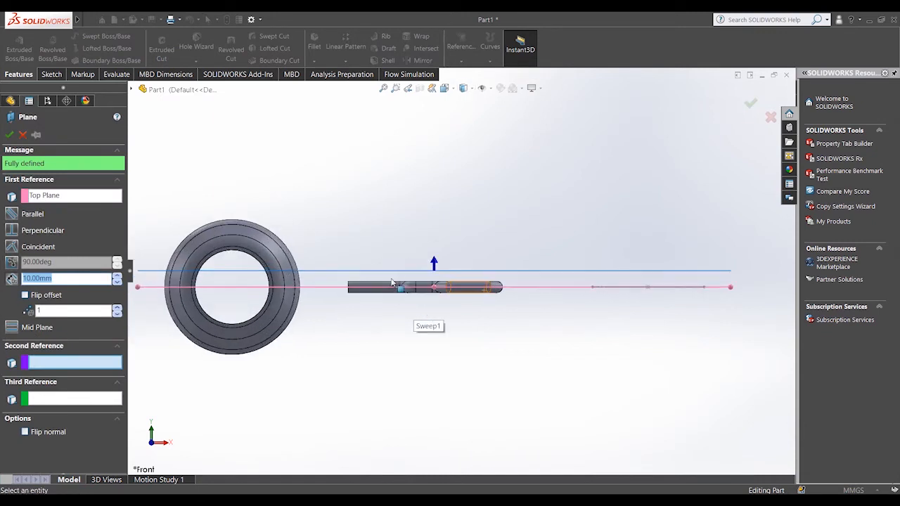
{"action": "right_click", "coordinate": [508, 326]}
{"action": "mouse_move", "coordinate": [561, 358]}
{"action": "left_click", "coordinate": [636, 401]}
{"action": "left_click_drag", "start_coordinate": [578, 325], "coordinate": [557, 338]}
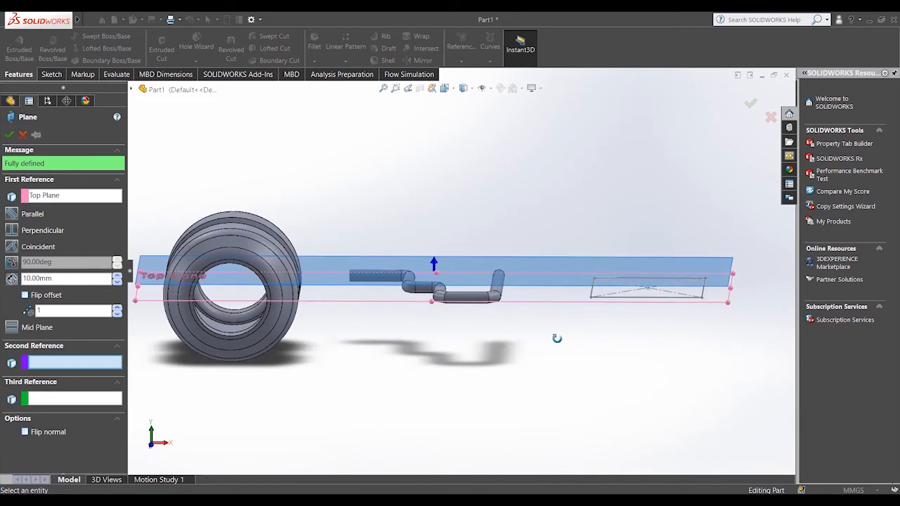
{"action": "right_click", "coordinate": [557, 339]}
{"action": "left_click", "coordinate": [585, 396]}
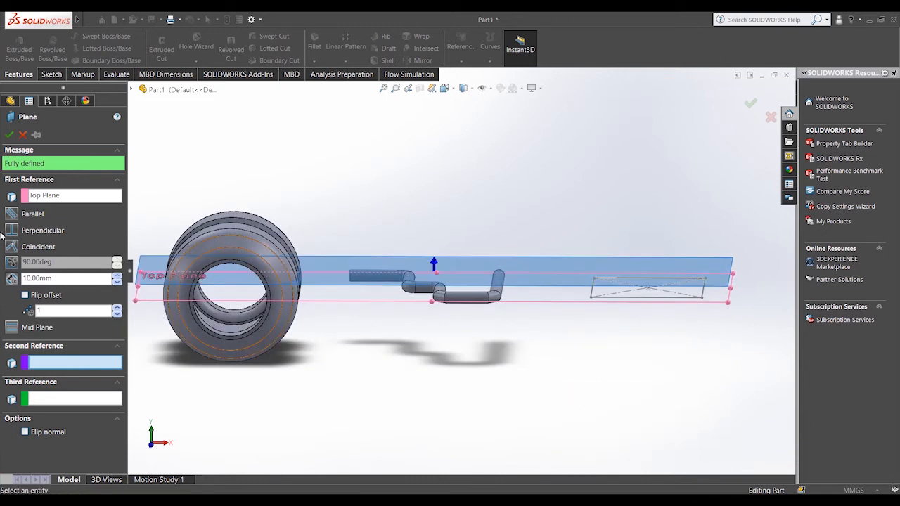
{"action": "double_click", "coordinate": [81, 278]}
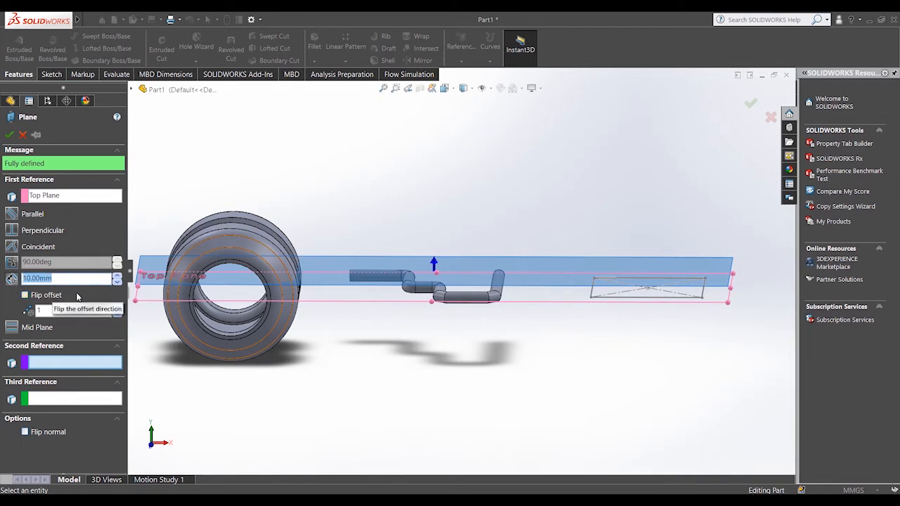
{"action": "type", "text": "50"}
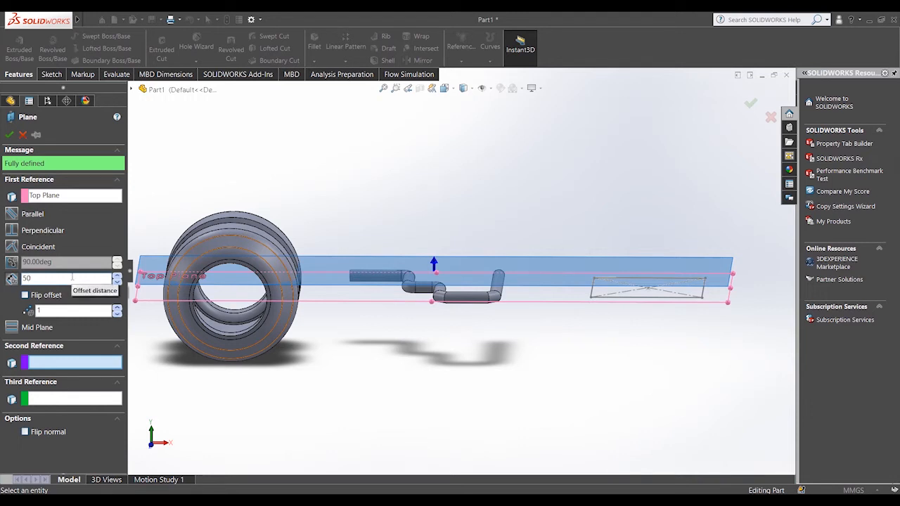
{"action": "key", "text": "Return"}
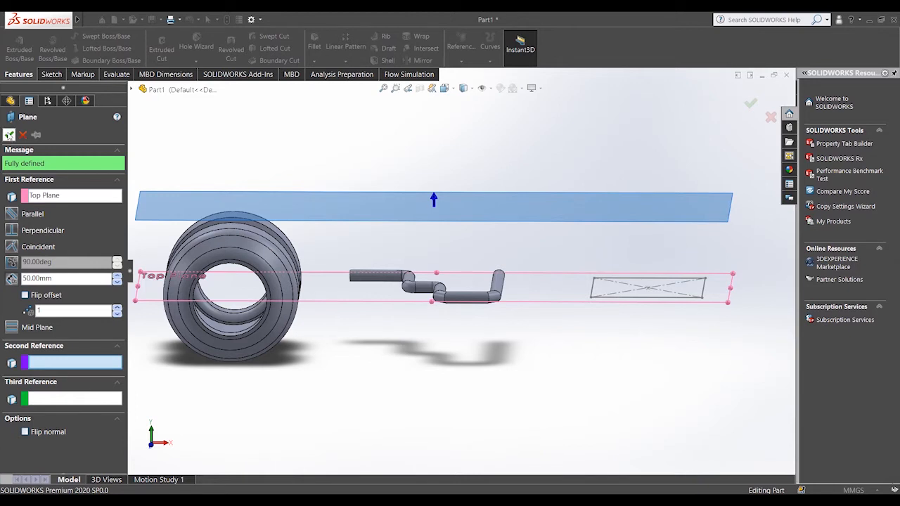
{"action": "left_click", "coordinate": [9, 135]}
{"action": "key", "text": "f"}
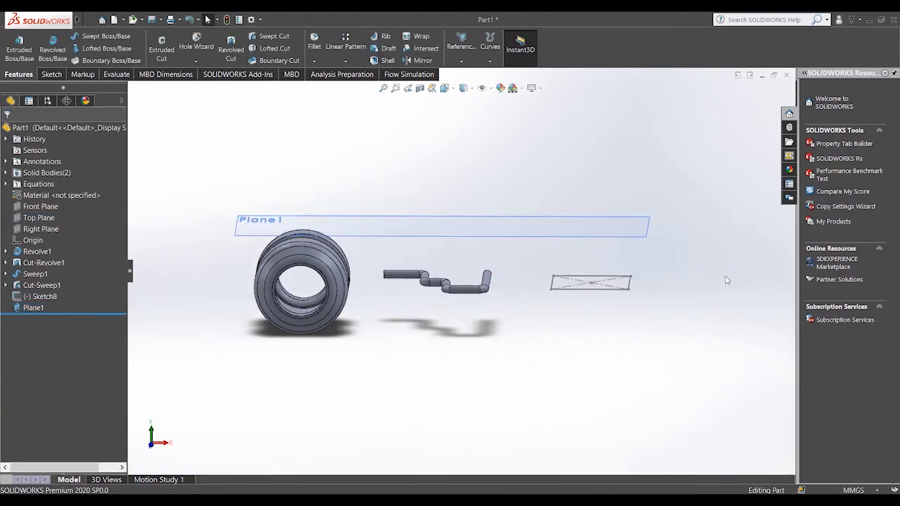
- Start a sketch on the new offset plane and show it in top orientation
{"action": "right_click", "coordinate": [727, 280]}
{"action": "left_click", "coordinate": [746, 319]}
{"action": "left_click_drag", "start_coordinate": [720, 297], "coordinate": [721, 337]}
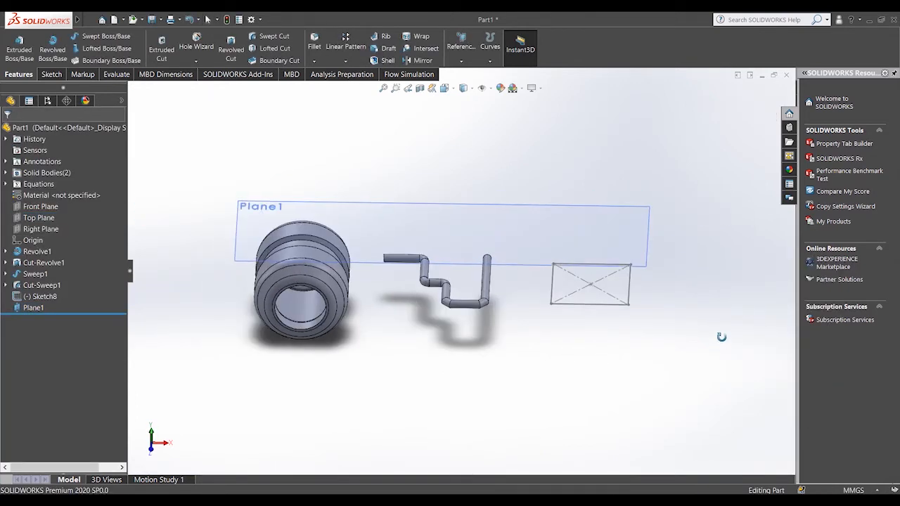
{"action": "right_click", "coordinate": [709, 283]}
{"action": "left_click", "coordinate": [733, 292]}
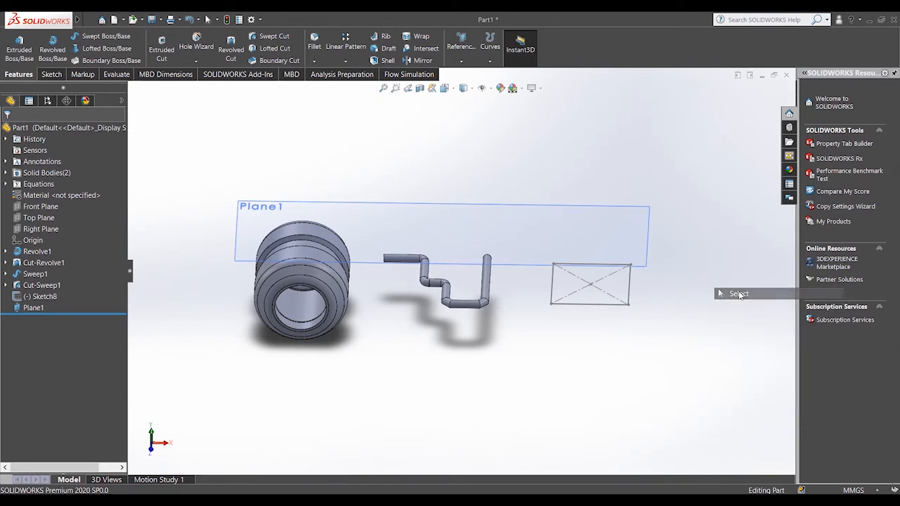
{"action": "right_click", "coordinate": [599, 241]}
{"action": "key", "text": "Escape"}
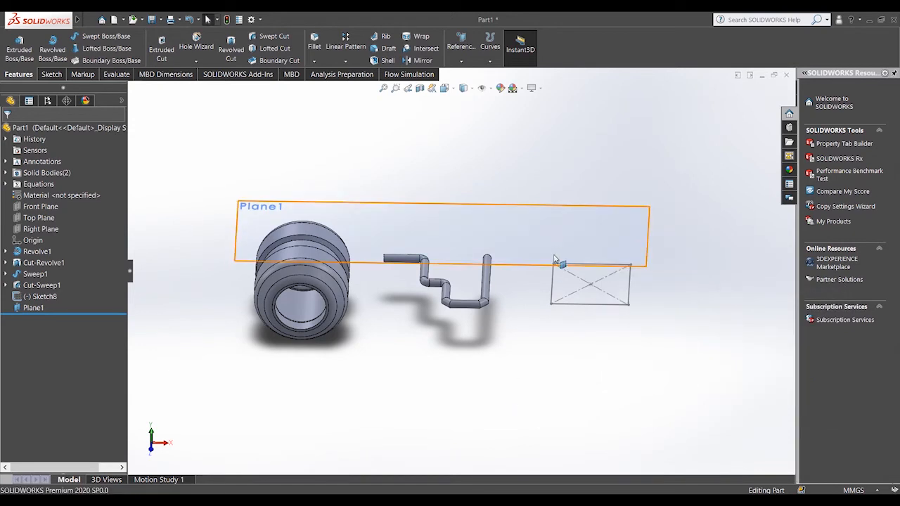
{"action": "right_click", "coordinate": [560, 253]}
{"action": "left_click", "coordinate": [578, 237]}
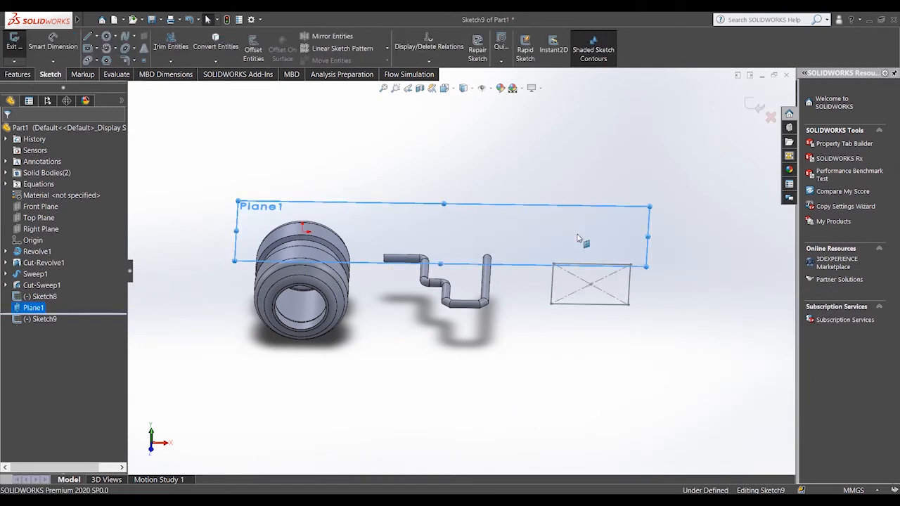
{"action": "key", "text": "space"}
{"action": "left_click", "coordinate": [410, 239]}
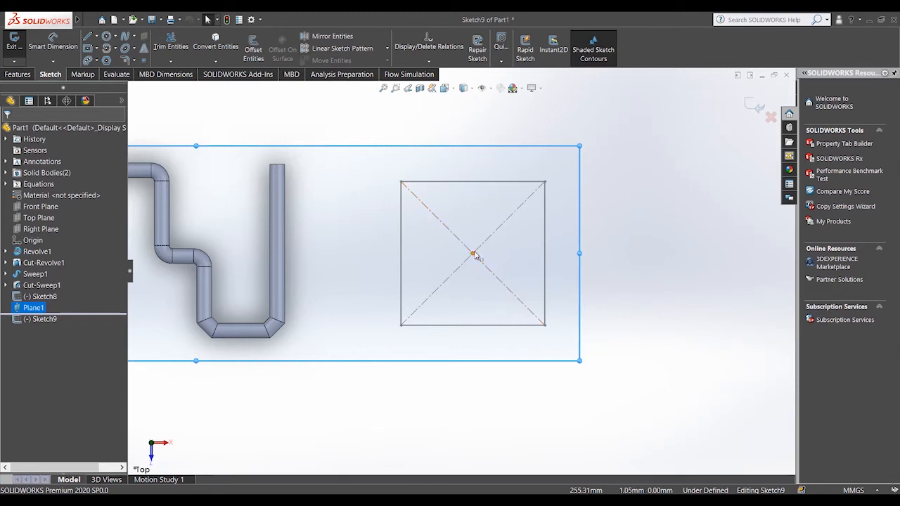
- Draw a circle with a radius of about 17 mm centred on the square's center point
{"action": "left_click", "coordinate": [106, 36]}
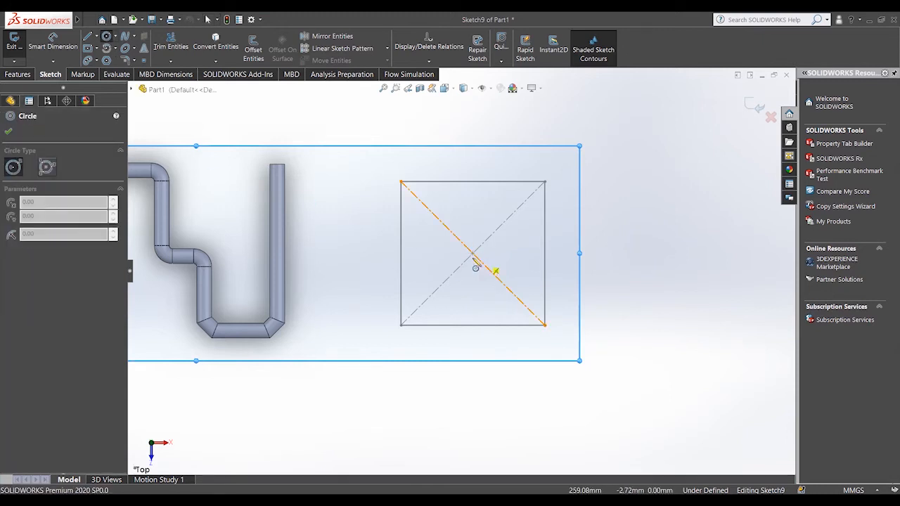
{"action": "left_click", "coordinate": [474, 252]}
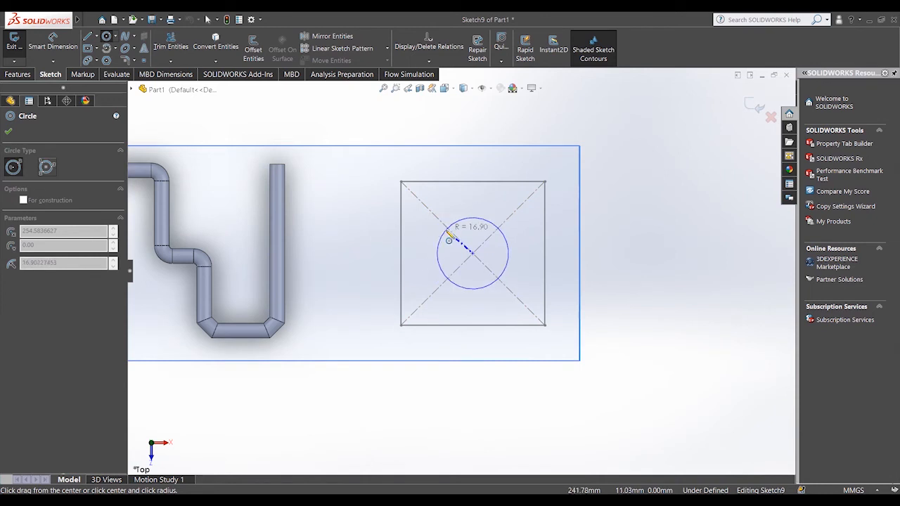
{"action": "left_click", "coordinate": [449, 240]}
{"action": "right_click", "coordinate": [631, 222]}
{"action": "left_click", "coordinate": [654, 232]}
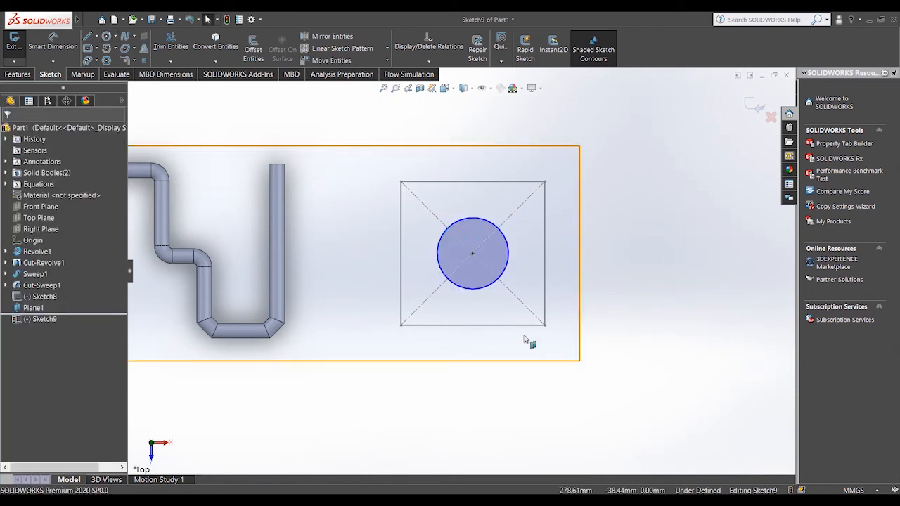
- Draw a vertical centerline across the circle from its upper to its lower quadrant point
{"action": "scroll", "coordinate": [524, 340], "scroll_direction": "down", "scroll_amount": 2}
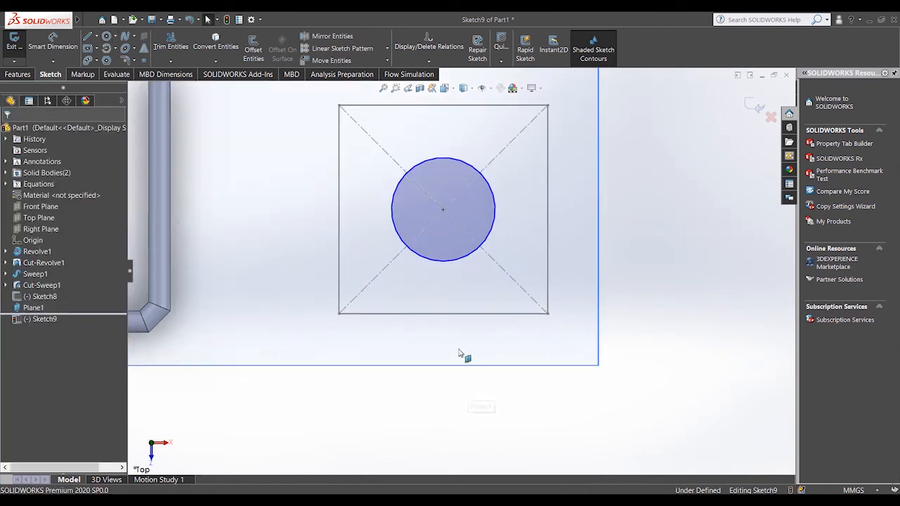
{"action": "left_click", "coordinate": [98, 38]}
{"action": "left_click", "coordinate": [113, 61]}
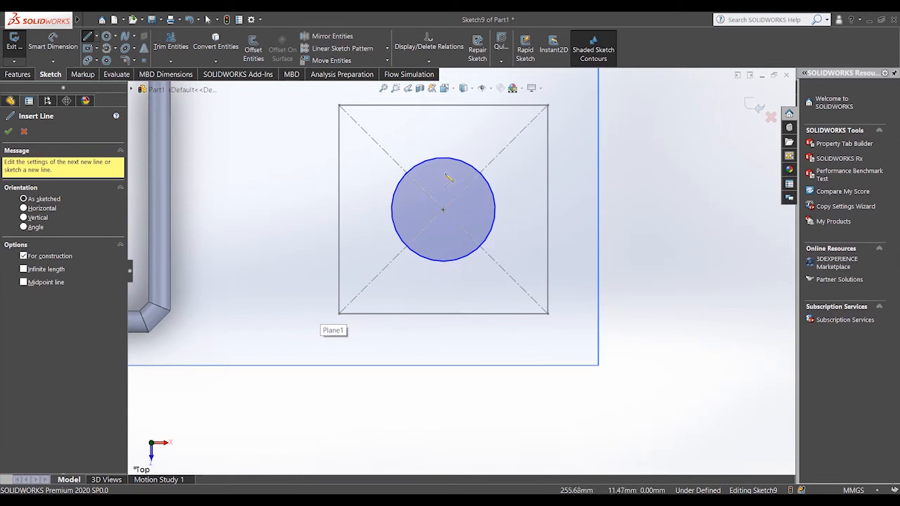
{"action": "left_click", "coordinate": [443, 159]}
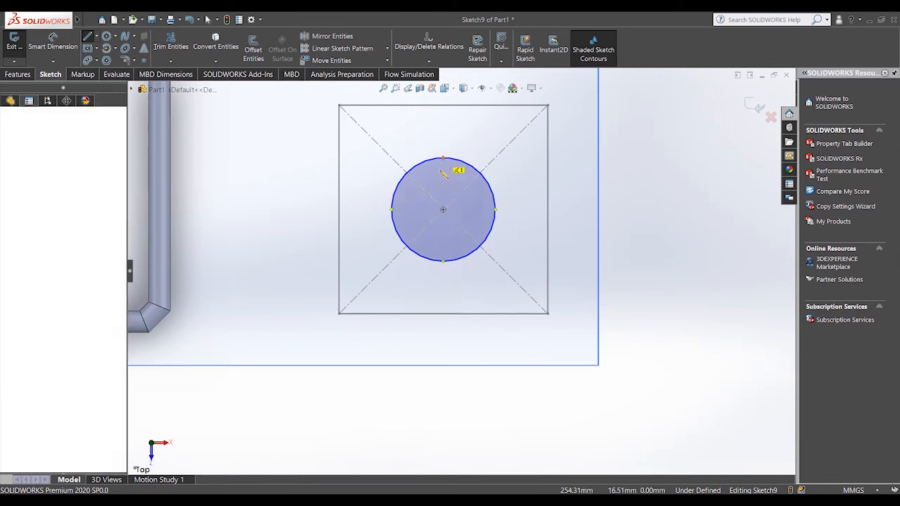
{"action": "left_click", "coordinate": [444, 262]}
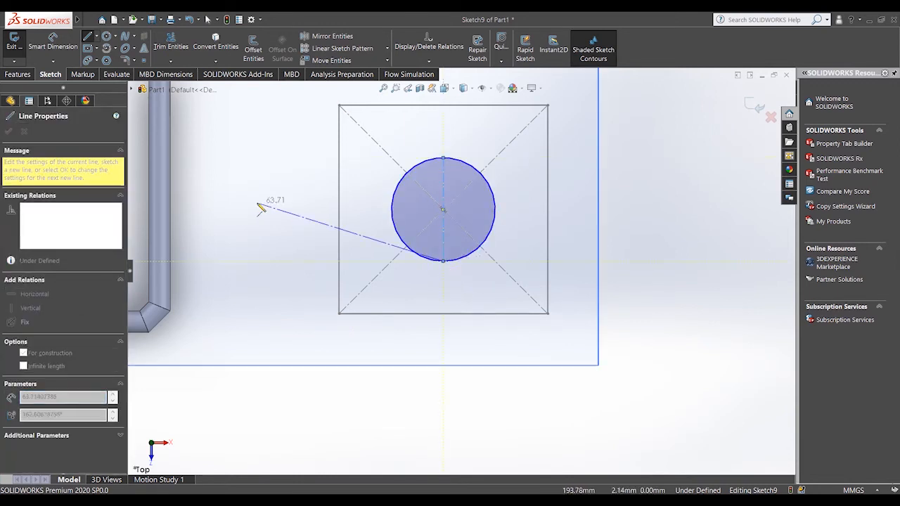
{"action": "right_click", "coordinate": [260, 149]}
{"action": "left_click", "coordinate": [287, 189]}
- Add a horizontal centerline between the circle's side quadrant points and exit the sketch
{"action": "left_click", "coordinate": [99, 39]}
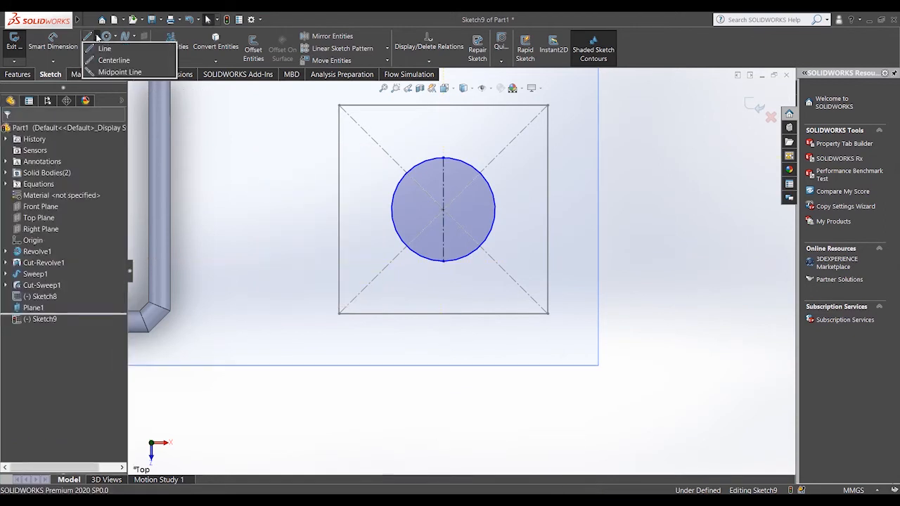
{"action": "left_click", "coordinate": [125, 58]}
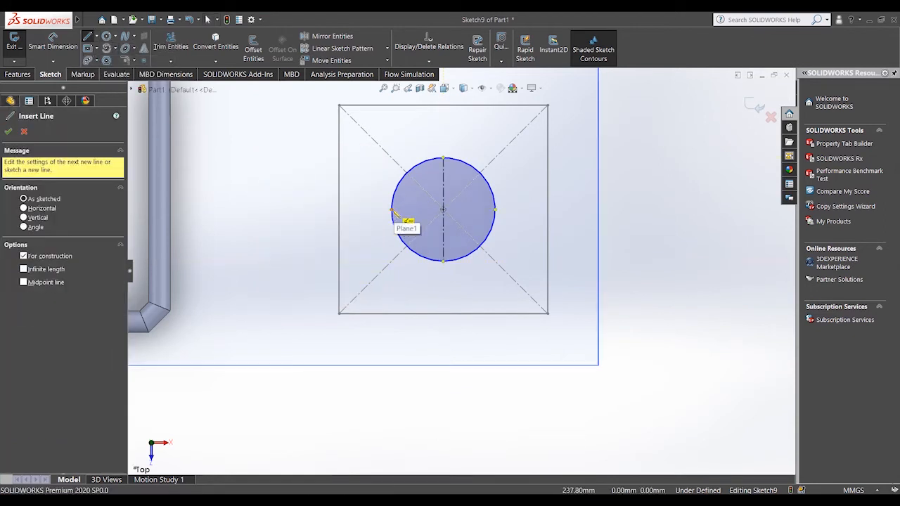
{"action": "left_click", "coordinate": [392, 209]}
{"action": "left_click", "coordinate": [495, 209]}
{"action": "right_click", "coordinate": [602, 205]}
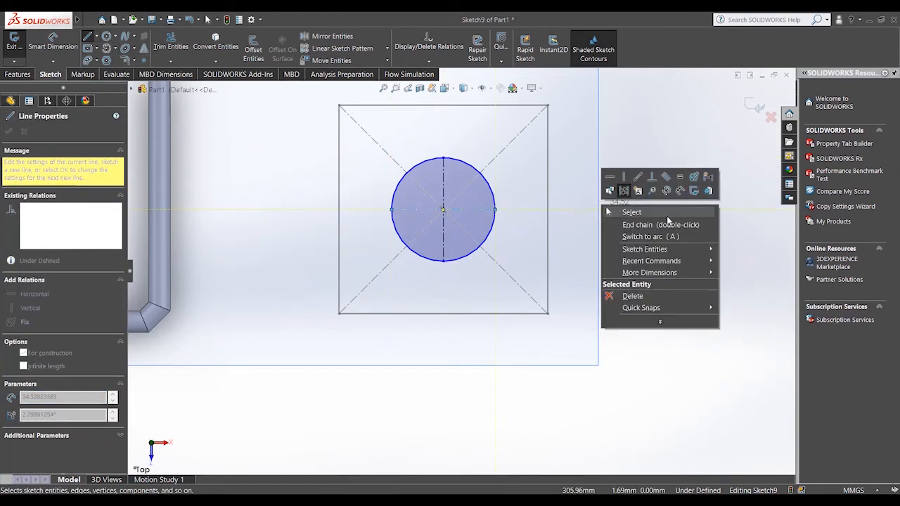
{"action": "left_click", "coordinate": [652, 216]}
{"action": "scroll", "coordinate": [667, 219], "scroll_direction": "up", "scroll_amount": 3}
{"action": "left_click", "coordinate": [755, 107]}
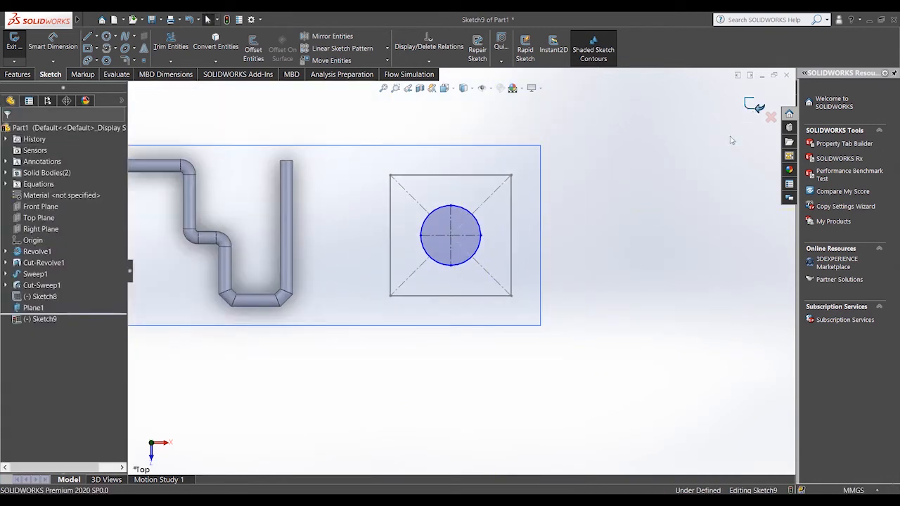
- Examine the circle and square profiles from an oblique 3D view
{"action": "left_click", "coordinate": [612, 313]}
{"action": "right_click", "coordinate": [607, 305]}
{"action": "left_click", "coordinate": [625, 345]}
{"action": "left_click_drag", "start_coordinate": [577, 364], "coordinate": [543, 291]}
{"action": "left_click_drag", "start_coordinate": [426, 341], "coordinate": [389, 323]}
{"action": "scroll", "coordinate": [416, 297], "scroll_direction": "down", "scroll_amount": 4}
{"action": "scroll", "coordinate": [425, 297], "scroll_direction": "down", "scroll_amount": 5}
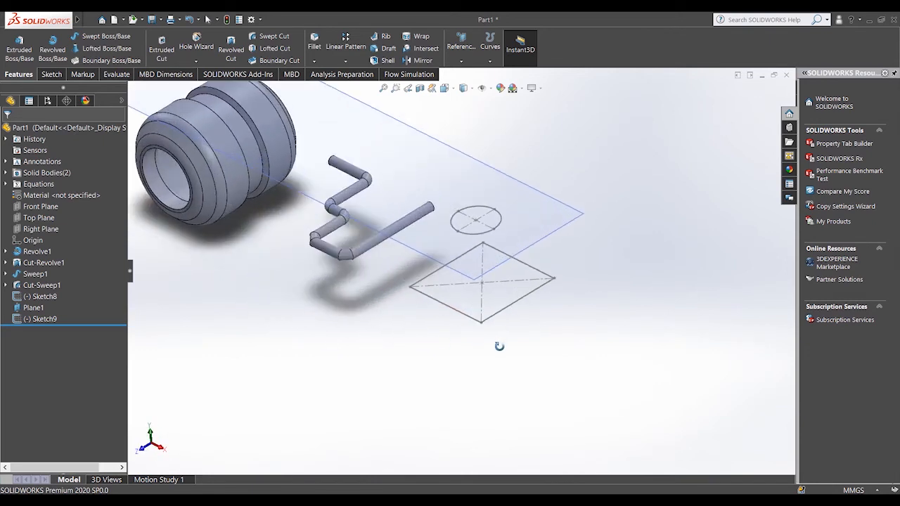
{"action": "right_click", "coordinate": [696, 261]}
{"action": "left_click", "coordinate": [704, 263]}
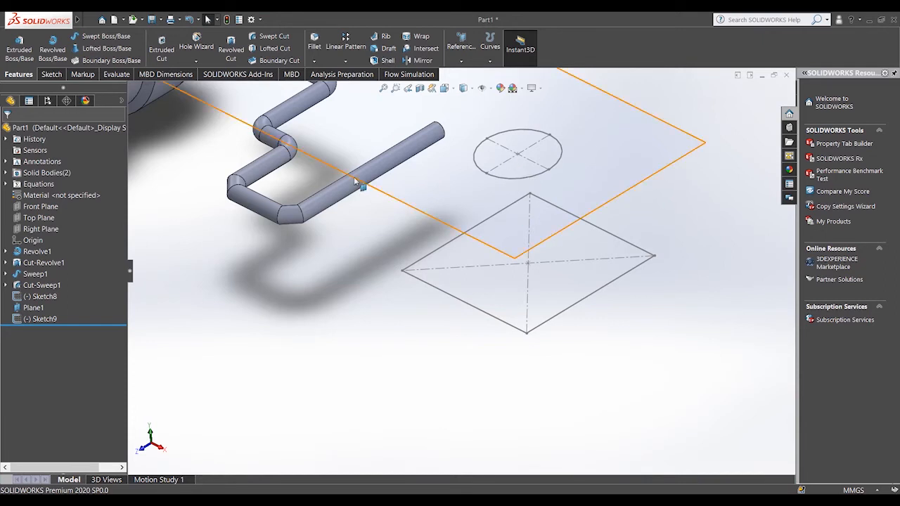
- Hide the offset plane that holds the circle sketch
{"action": "scroll", "coordinate": [483, 221], "scroll_direction": "up", "scroll_amount": 3}
{"action": "scroll", "coordinate": [430, 177], "scroll_direction": "up", "scroll_amount": 3}
{"action": "scroll", "coordinate": [470, 213], "scroll_direction": "down", "scroll_amount": 3}
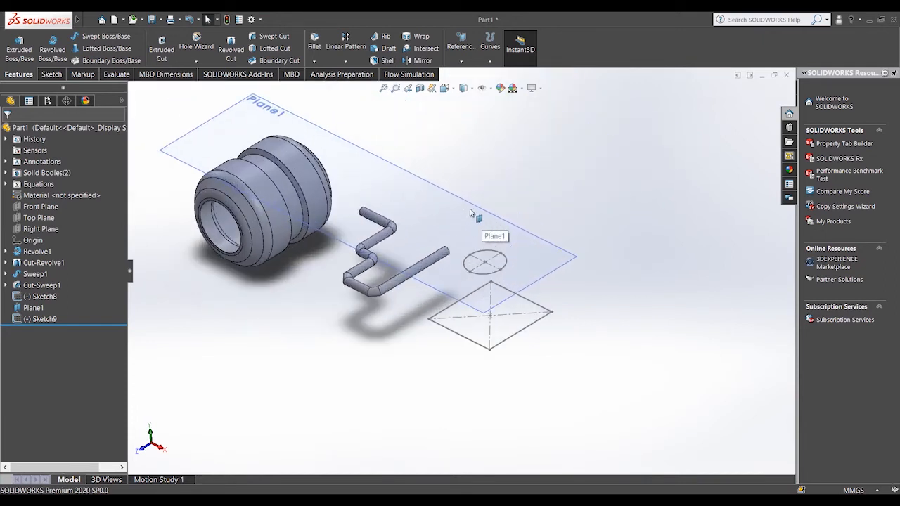
{"action": "left_click", "coordinate": [543, 261]}
{"action": "right_click", "coordinate": [543, 260]}
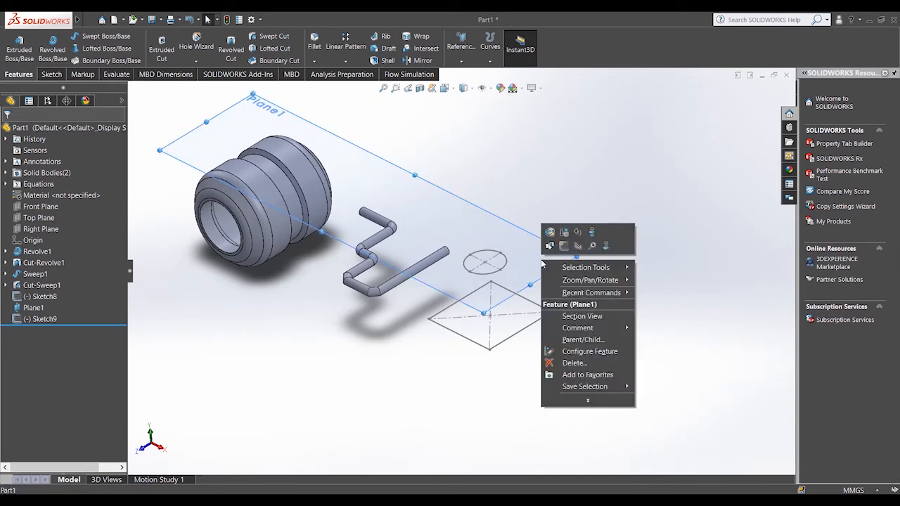
{"action": "left_click", "coordinate": [577, 249]}
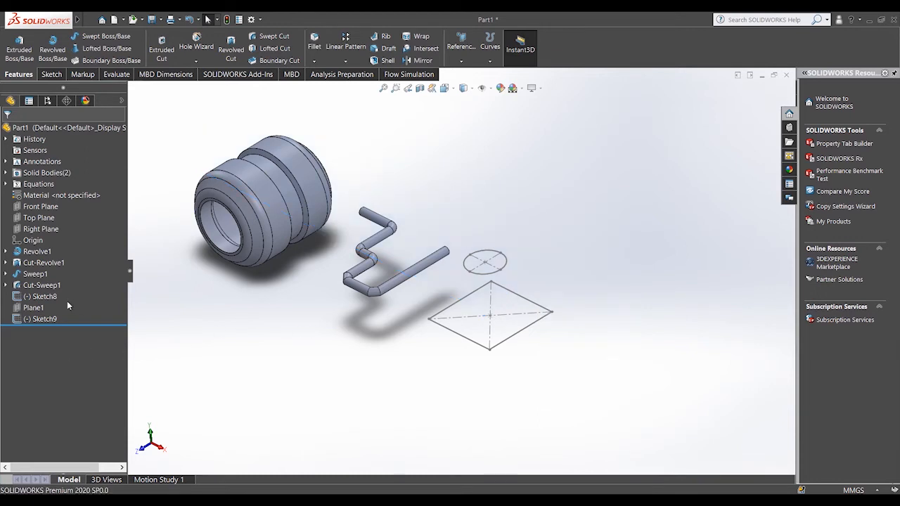
- Show Plane1 again from the feature tree and hide it once more
{"action": "right_click", "coordinate": [24, 310]}
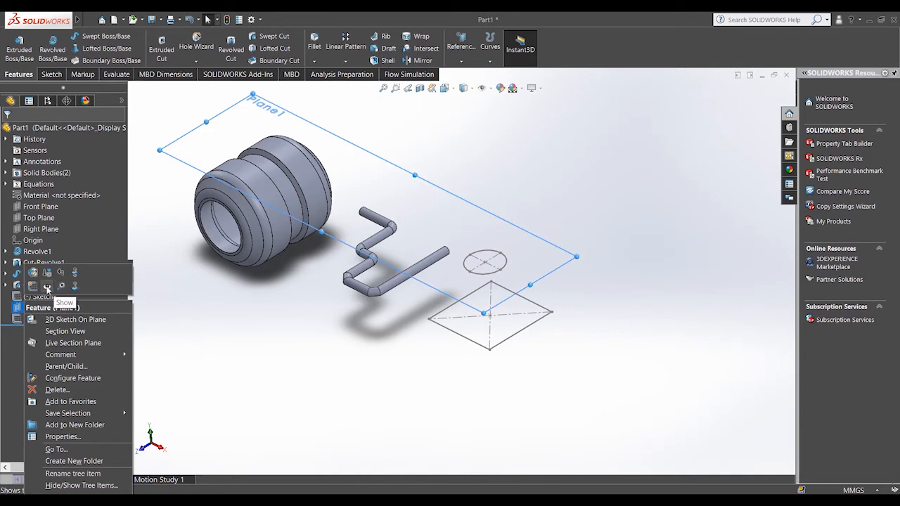
{"action": "left_click", "coordinate": [48, 287]}
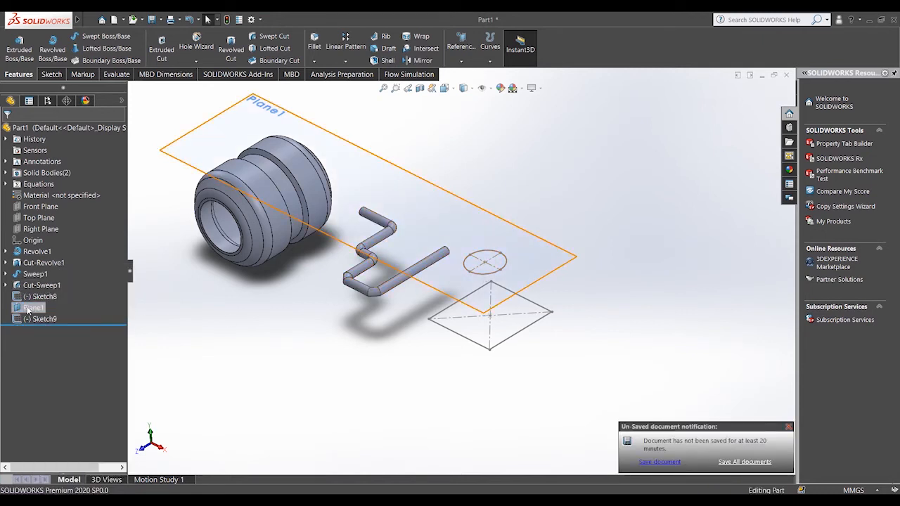
{"action": "right_click", "coordinate": [27, 309]}
{"action": "left_click", "coordinate": [47, 288]}
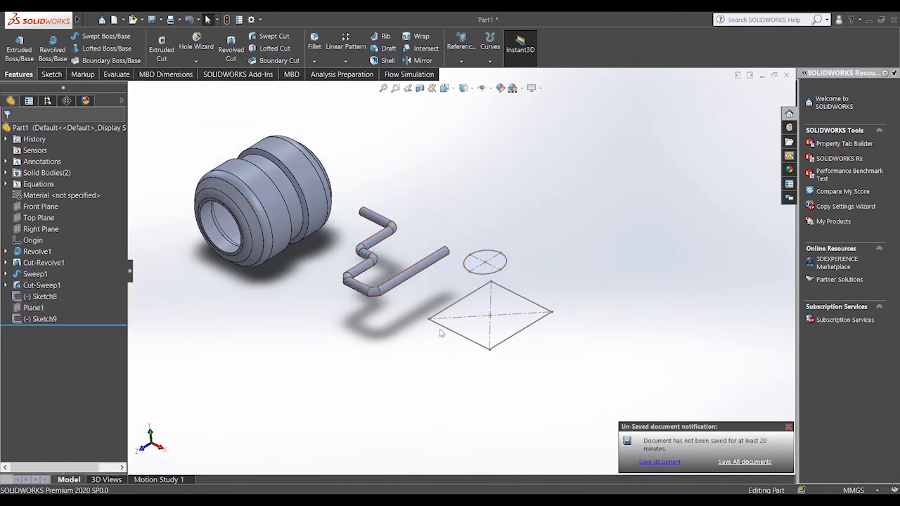
- Check which square corners pair with which quadrant points of the circle above, starting with the two front corners
{"action": "scroll", "coordinate": [441, 334], "scroll_direction": "down", "scroll_amount": 5}
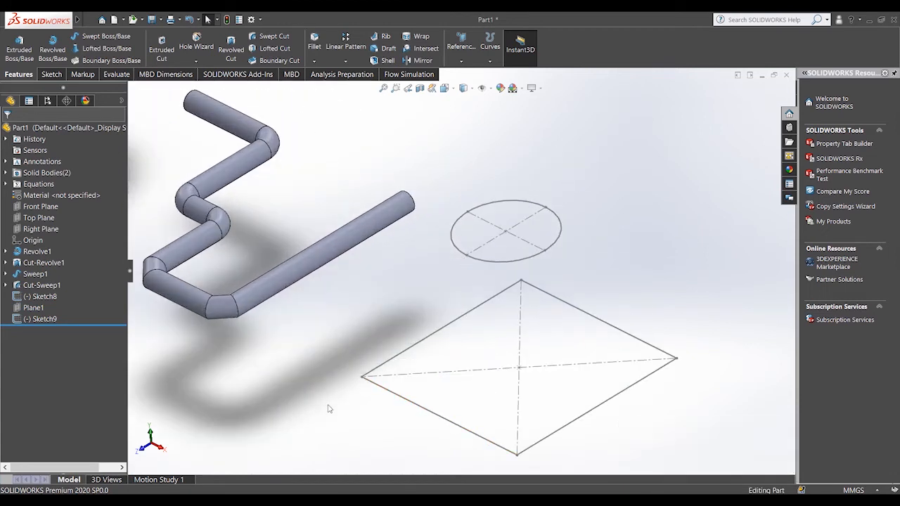
{"action": "left_click", "coordinate": [361, 380]}
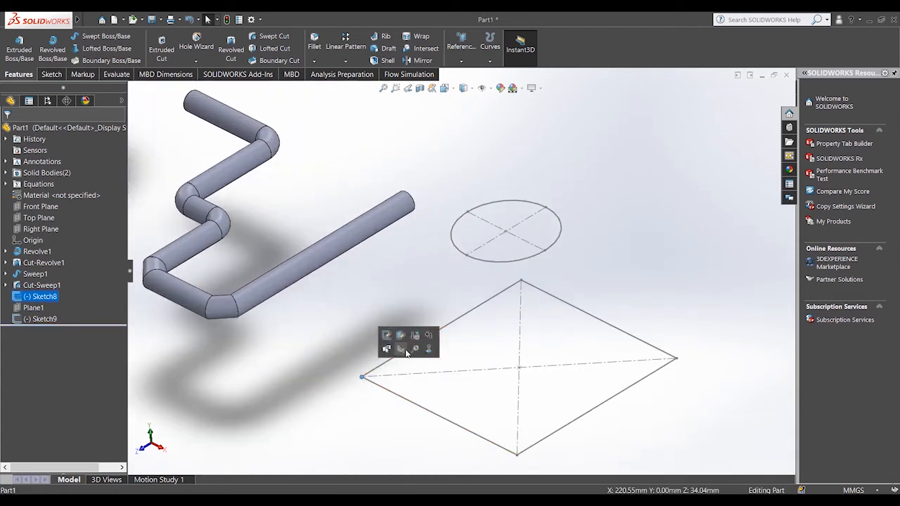
{"action": "left_click", "coordinate": [466, 256]}
{"action": "left_click", "coordinate": [518, 455]}
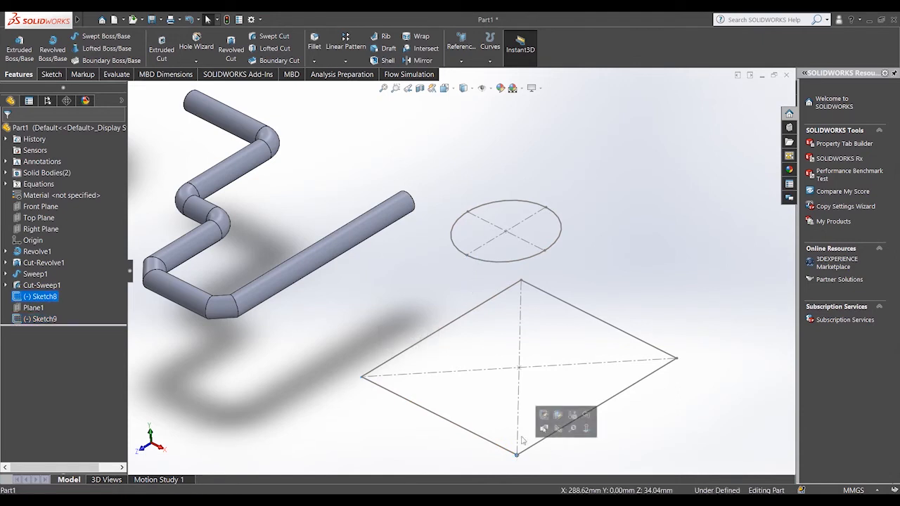
{"action": "left_click", "coordinate": [547, 254]}
- Start a 3D sketch and draw a line about 63 mm long from the square's front-left corner to the circle's front quadrant point
{"action": "left_click", "coordinate": [56, 75]}
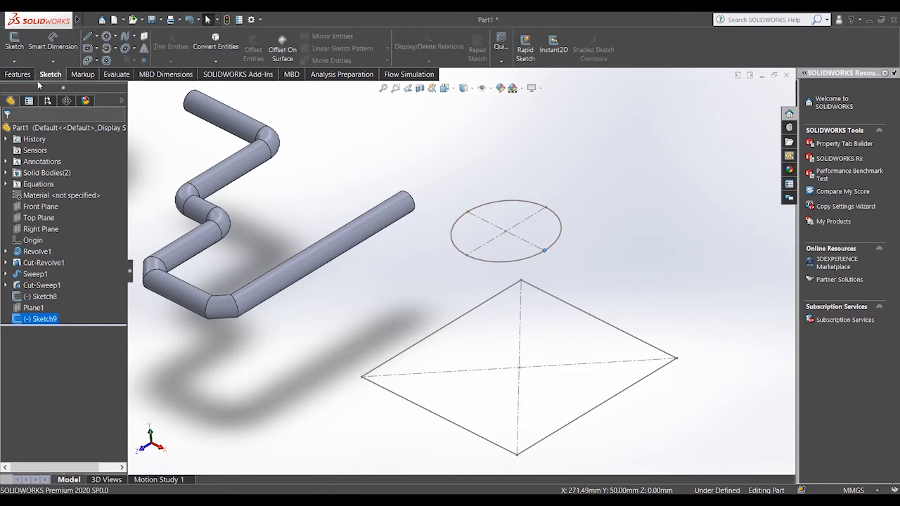
{"action": "left_click", "coordinate": [15, 61]}
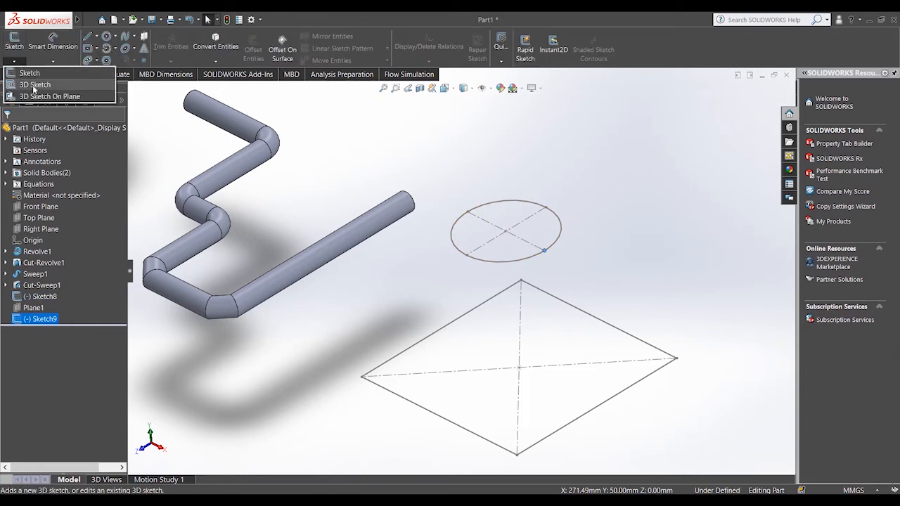
{"action": "left_click", "coordinate": [34, 85]}
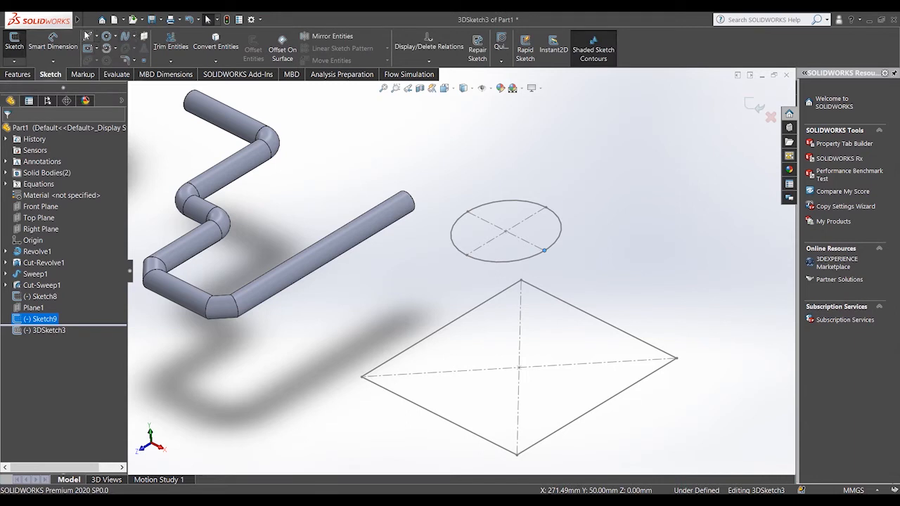
{"action": "key", "text": "l"}
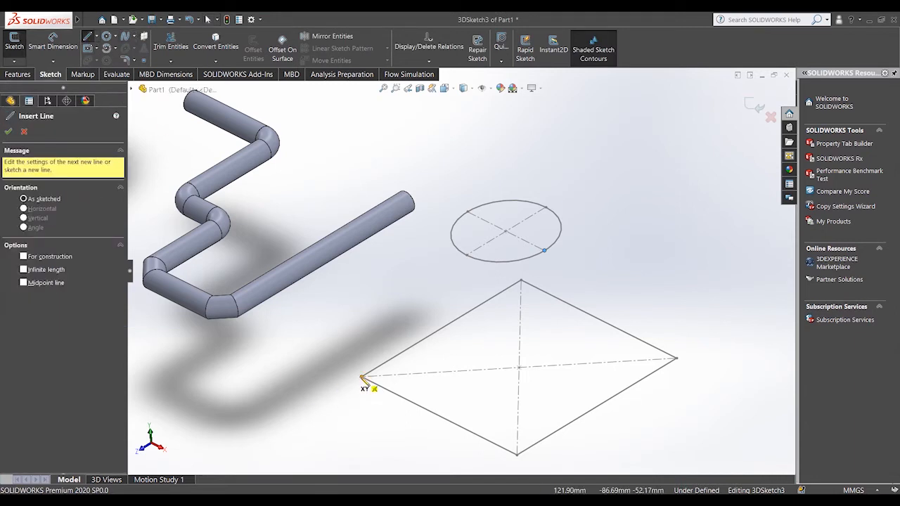
{"action": "left_click", "coordinate": [362, 377]}
{"action": "left_click", "coordinate": [467, 255]}
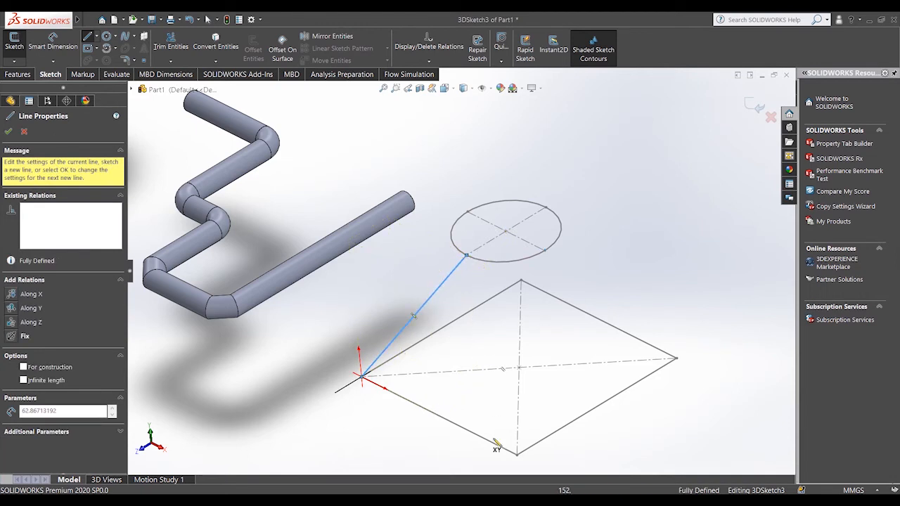
- Connect the square's other three corners to their matching circle quadrant points with lines about 63 mm long and exit the 3D sketch
{"action": "left_click", "coordinate": [518, 451]}
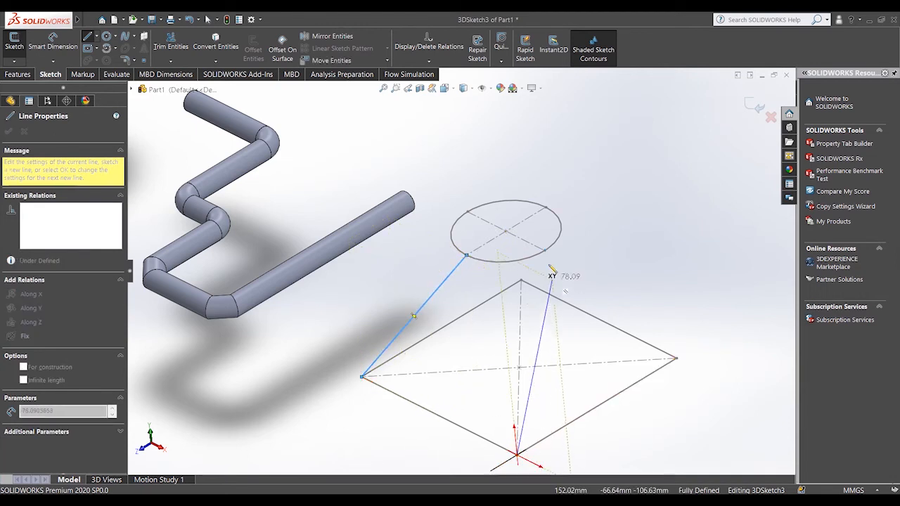
{"action": "left_click", "coordinate": [544, 251]}
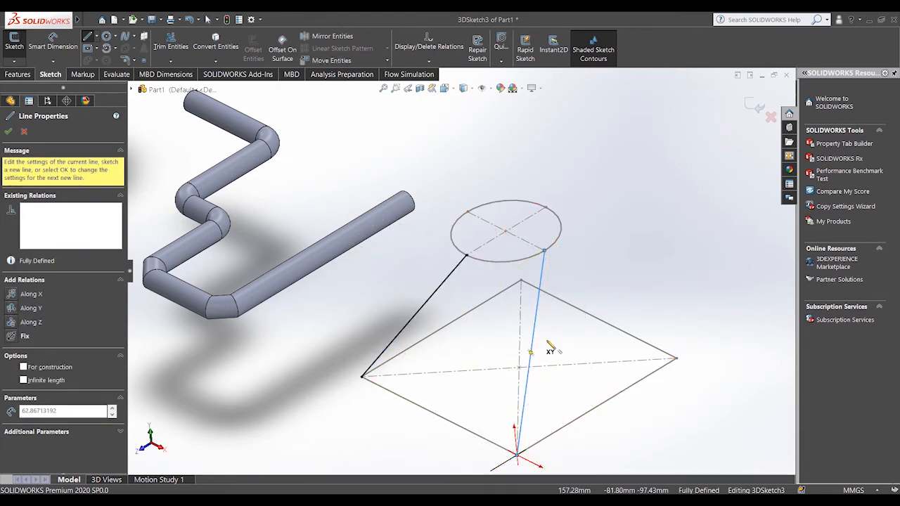
{"action": "left_click", "coordinate": [677, 359]}
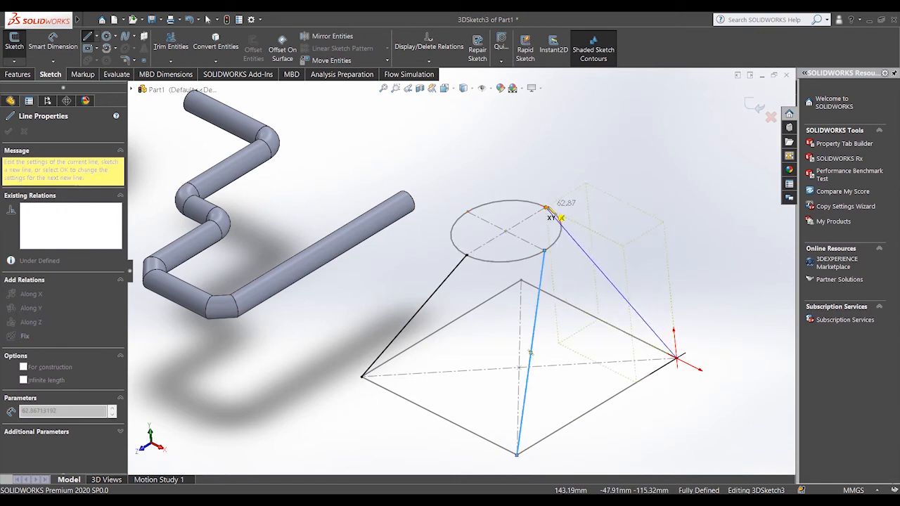
{"action": "left_click", "coordinate": [546, 209]}
{"action": "left_click", "coordinate": [521, 282]}
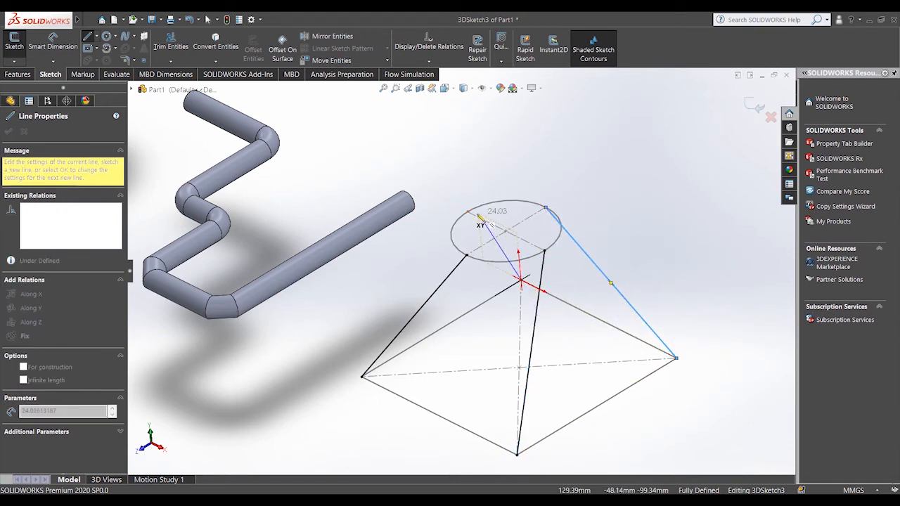
{"action": "left_click", "coordinate": [468, 211]}
{"action": "right_click", "coordinate": [471, 177]}
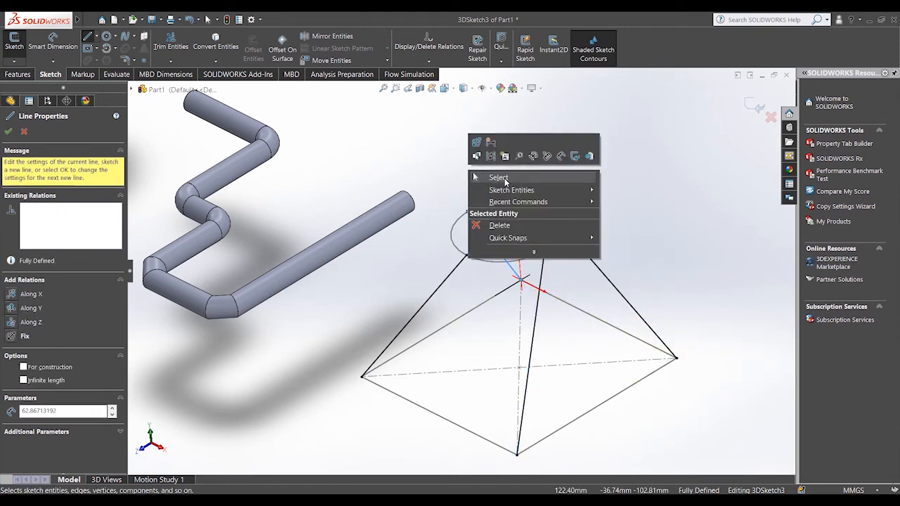
{"action": "left_click", "coordinate": [478, 177]}
{"action": "scroll", "coordinate": [761, 198], "scroll_direction": "up", "scroll_amount": 2}
{"action": "left_click", "coordinate": [757, 106]}
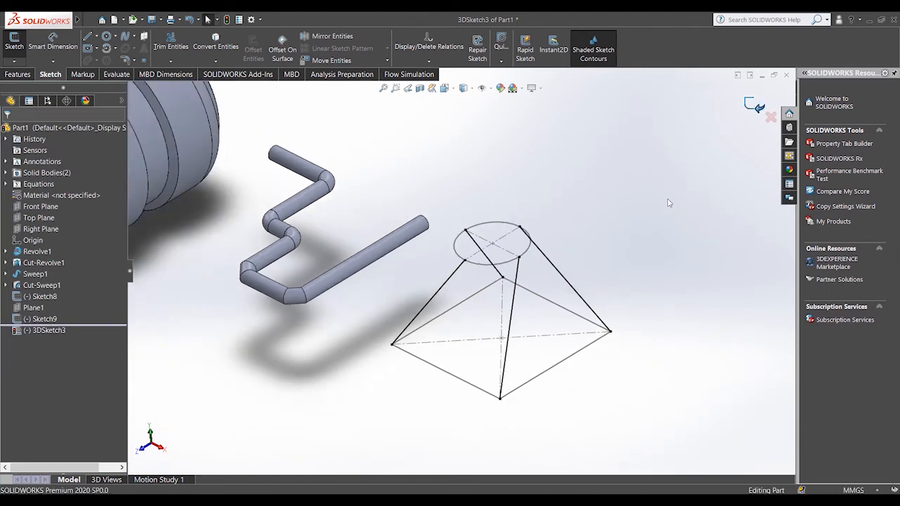
{"action": "left_click", "coordinate": [653, 243]}
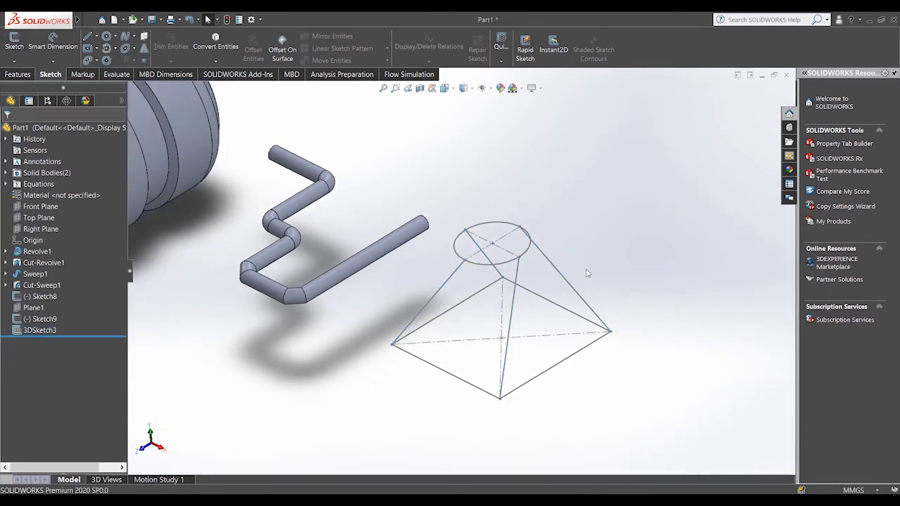
- Start a Lofted Boss/Base with the square sketch and the circle sketch as its two profiles
{"action": "left_click", "coordinate": [17, 75]}
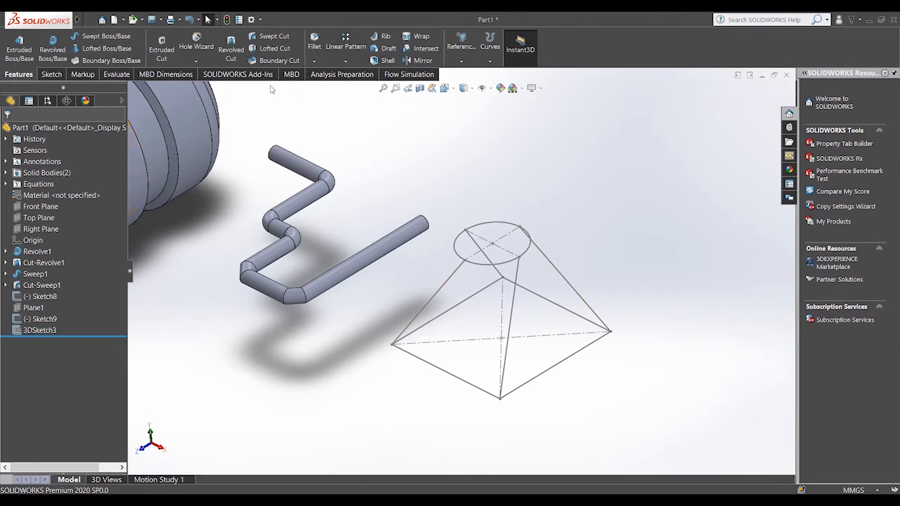
{"action": "left_click", "coordinate": [105, 48]}
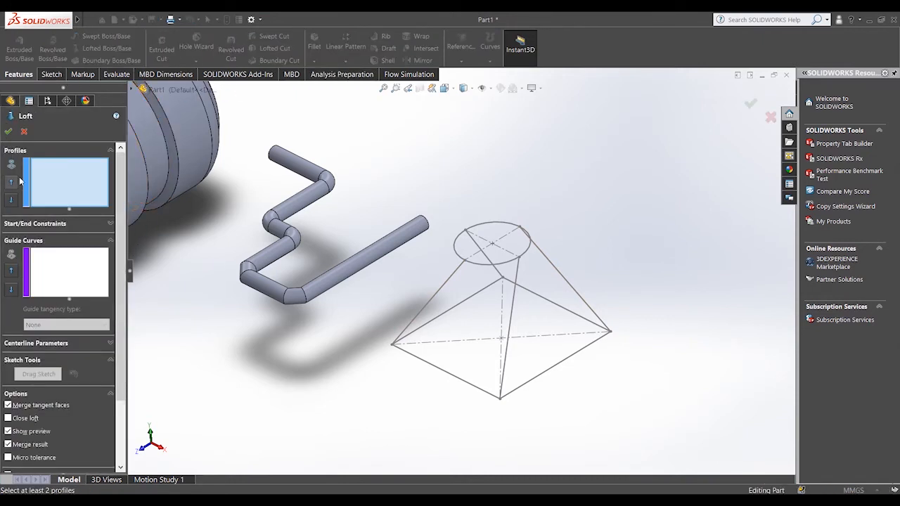
{"action": "left_click", "coordinate": [456, 379]}
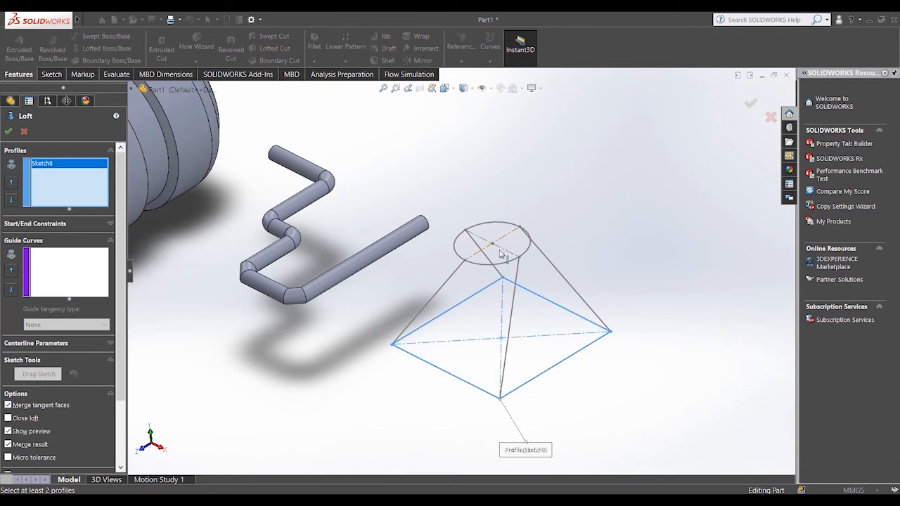
{"action": "left_click", "coordinate": [495, 265]}
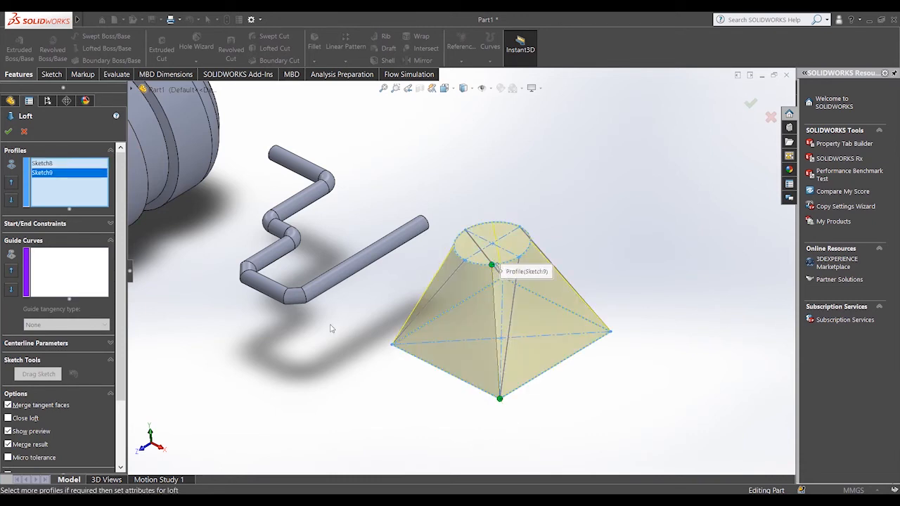
- Add the 3D sketch line at the square's front-right corner as the loft's first guide curve, selected as an open loop
{"action": "left_click", "coordinate": [63, 280]}
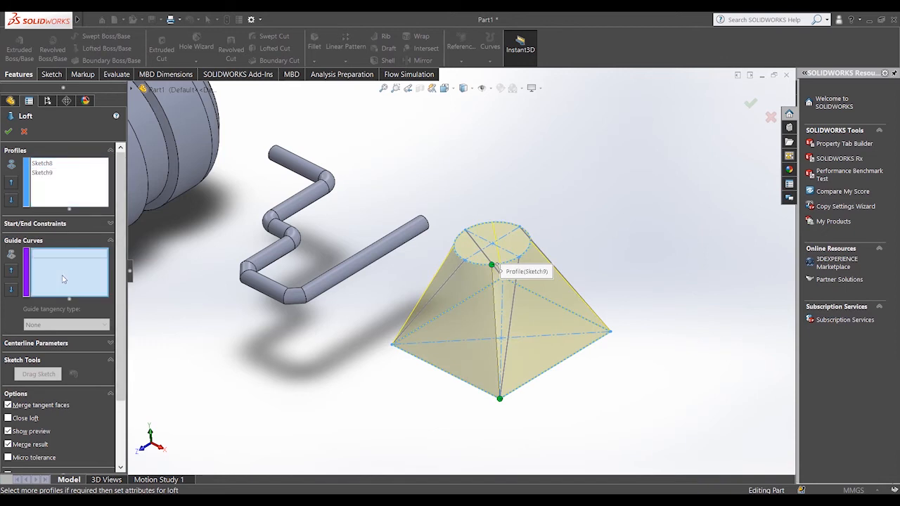
{"action": "scroll", "coordinate": [458, 297], "scroll_direction": "down", "scroll_amount": 3}
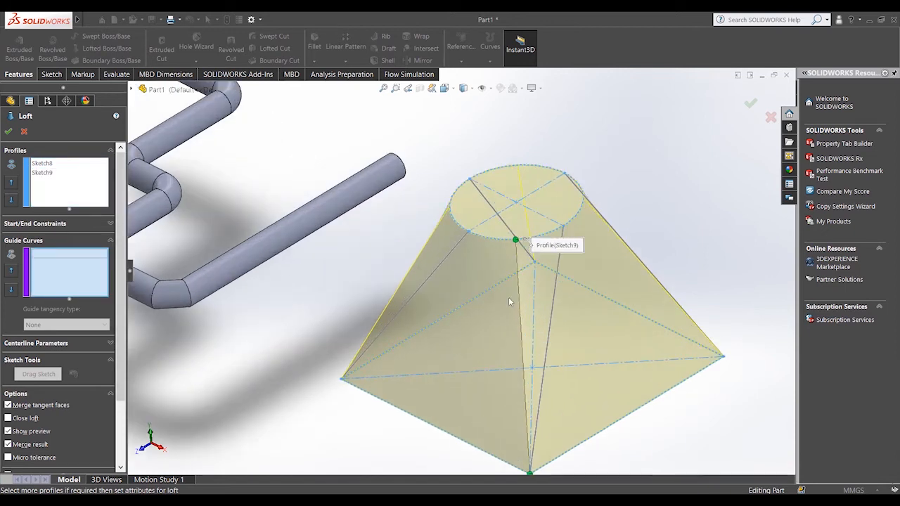
{"action": "left_click", "coordinate": [553, 305]}
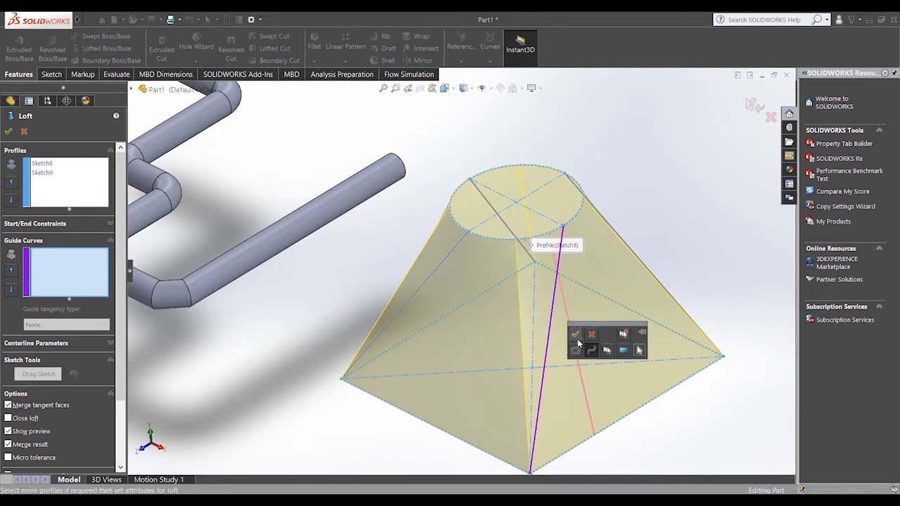
{"action": "left_click", "coordinate": [591, 354]}
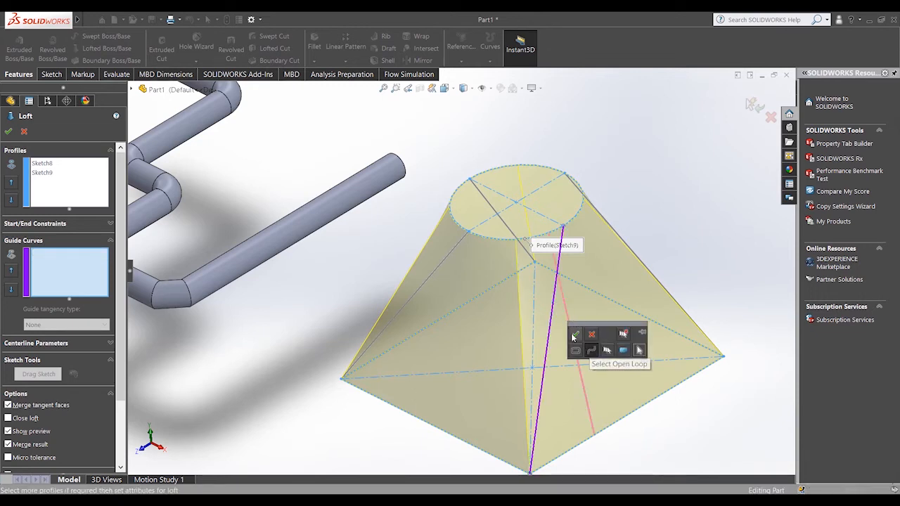
{"action": "left_click", "coordinate": [575, 334]}
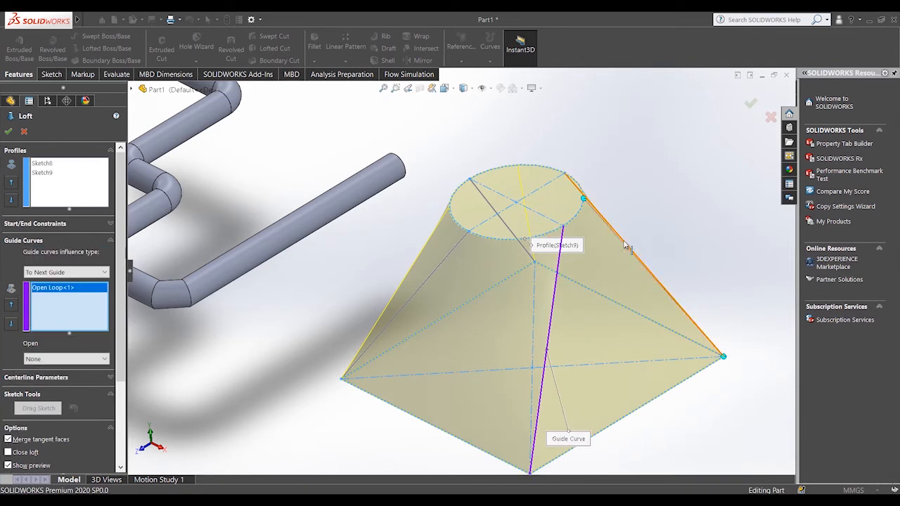
- Add the remaining three 3D sketch lines as the loft's guide curves, each selected as an open loop
{"action": "left_click", "coordinate": [625, 247]}
{"action": "left_click", "coordinate": [594, 199]}
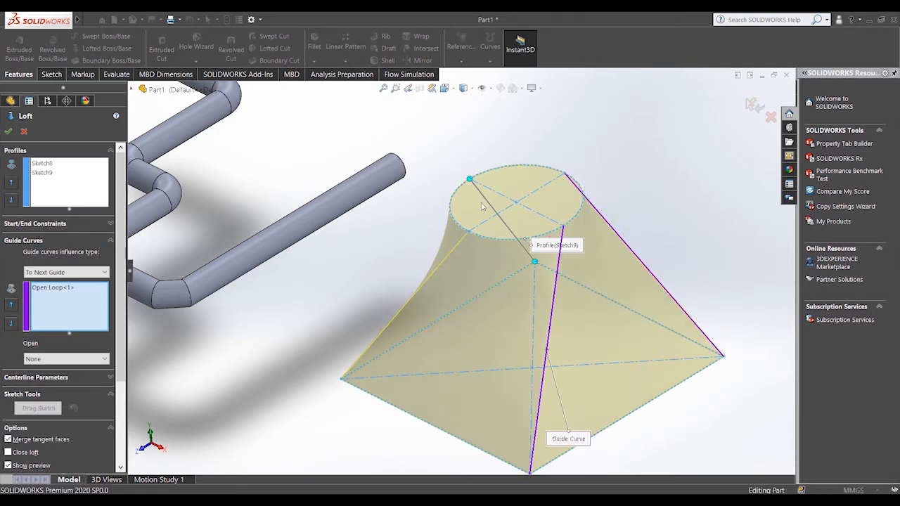
{"action": "left_click", "coordinate": [493, 202]}
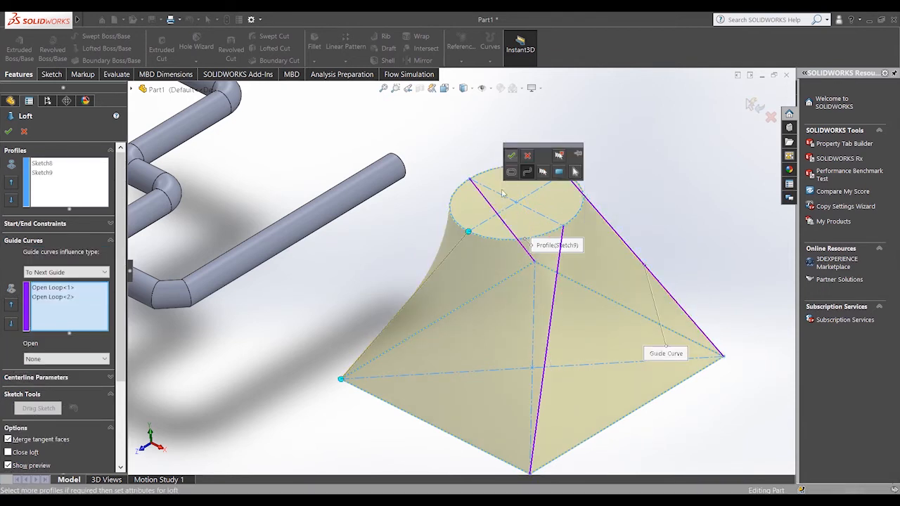
{"action": "left_click", "coordinate": [449, 252]}
{"action": "scroll", "coordinate": [453, 257], "scroll_direction": "up", "scroll_amount": 2}
{"action": "scroll", "coordinate": [455, 252], "scroll_direction": "up", "scroll_amount": 4}
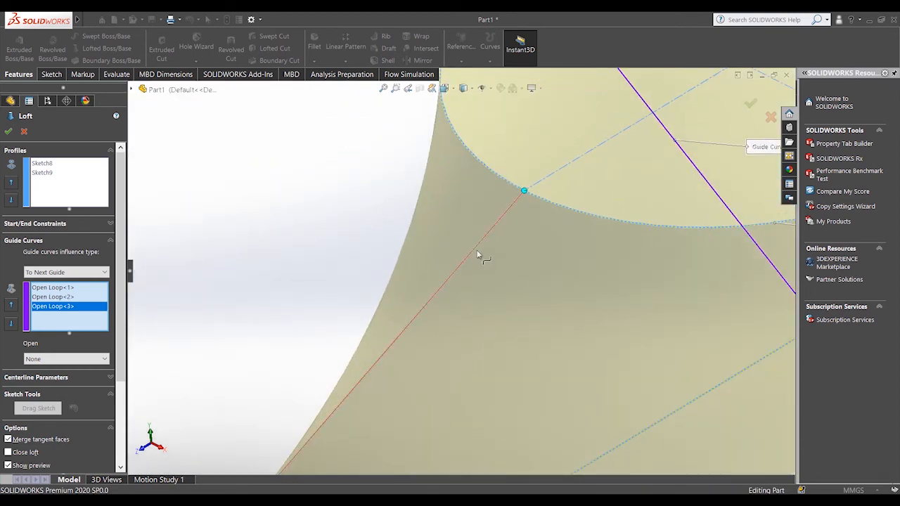
{"action": "left_click", "coordinate": [492, 234]}
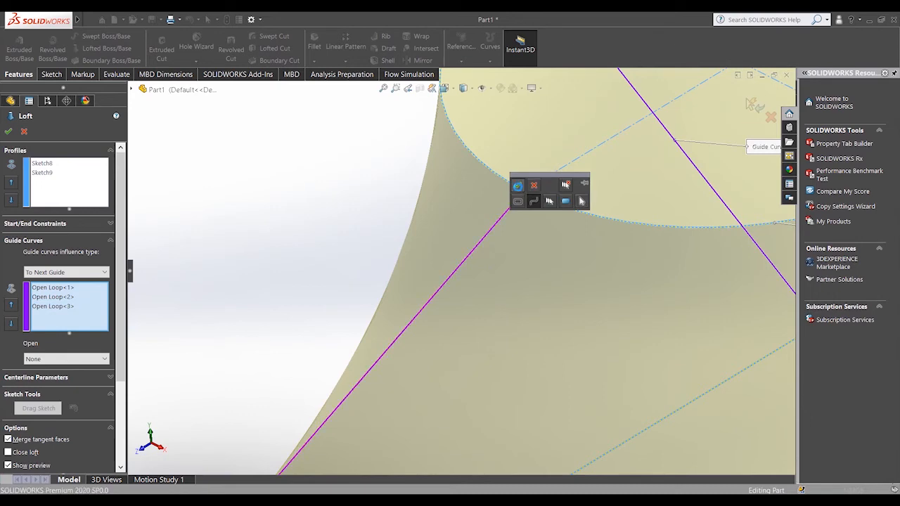
{"action": "left_click", "coordinate": [519, 186]}
- Finish the Lofted Boss between the square and circle profiles with its four guide curves
{"action": "scroll", "coordinate": [539, 273], "scroll_direction": "down", "scroll_amount": 6}
{"action": "left_click", "coordinate": [750, 104]}
{"action": "left_click", "coordinate": [693, 254]}
{"action": "right_click", "coordinate": [671, 251]}
{"action": "left_click", "coordinate": [687, 293]}
{"action": "left_click_drag", "start_coordinate": [679, 292], "coordinate": [569, 223]}
{"action": "right_click", "coordinate": [575, 208]}
{"action": "left_click", "coordinate": [609, 215]}
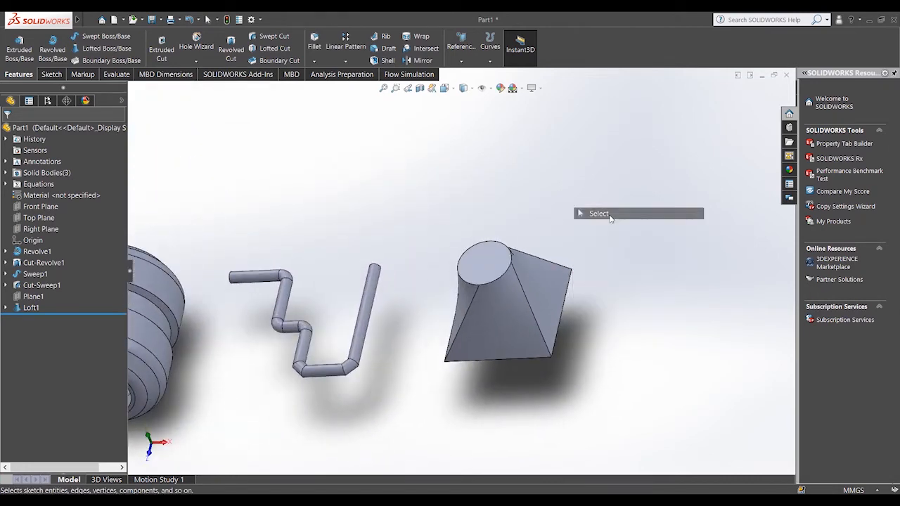
- Switch to PowerPoint, present the Lofted Boss and Lofted Cut slides, and return to SOLIDWORKS
{"action": "key", "text": "alt+Tab"}
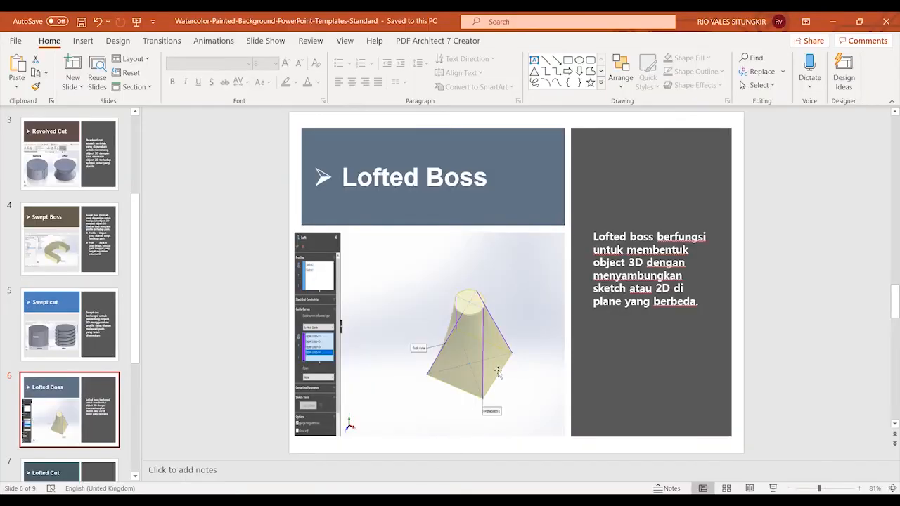
{"action": "left_click", "coordinate": [773, 488]}
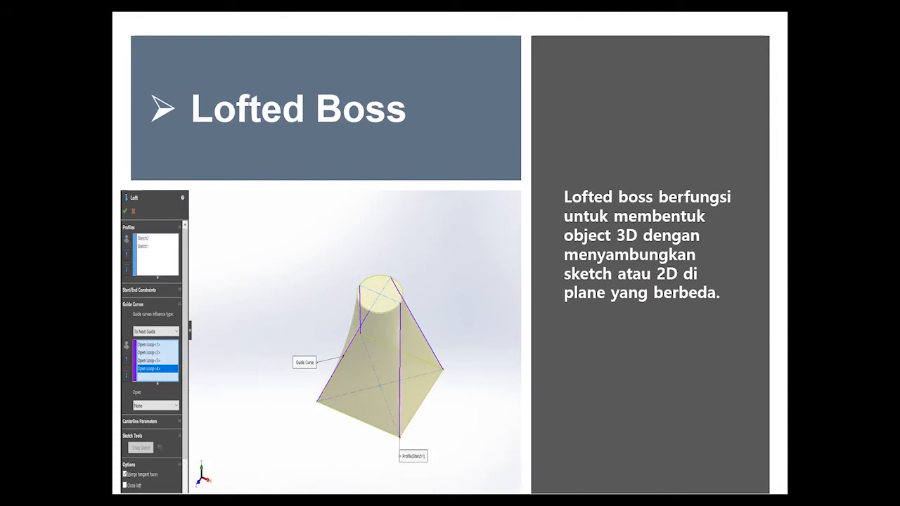
{"action": "key", "text": "Right"}
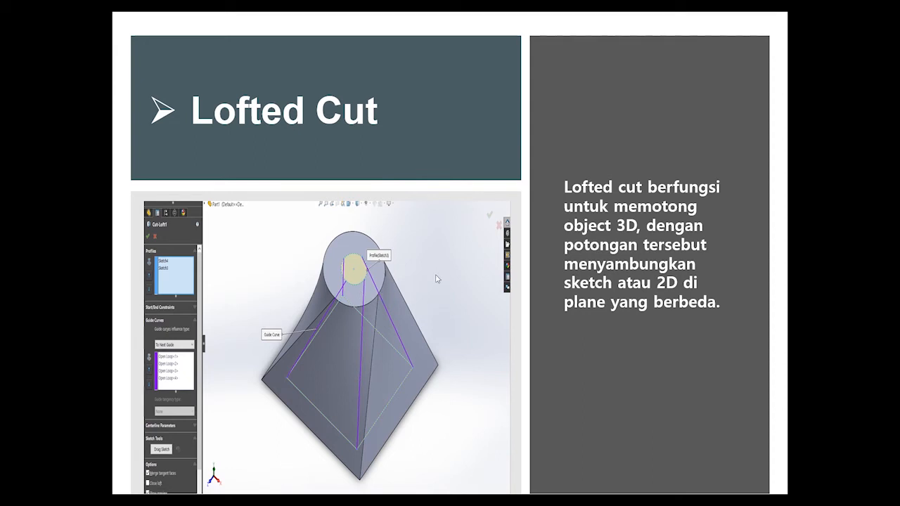
{"action": "left_click", "coordinate": [520, 232]}
{"action": "key", "text": "Left"}
{"action": "key", "text": "Escape"}
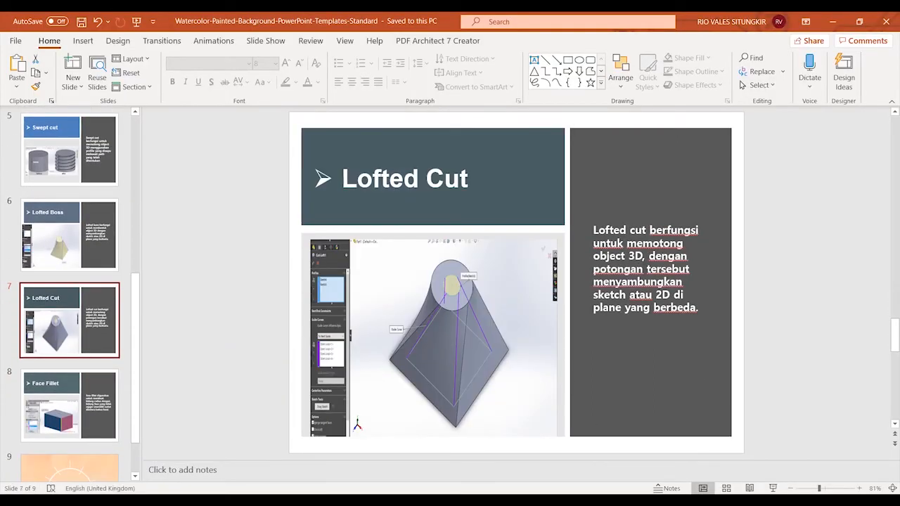
{"action": "left_click", "coordinate": [450, 457]}
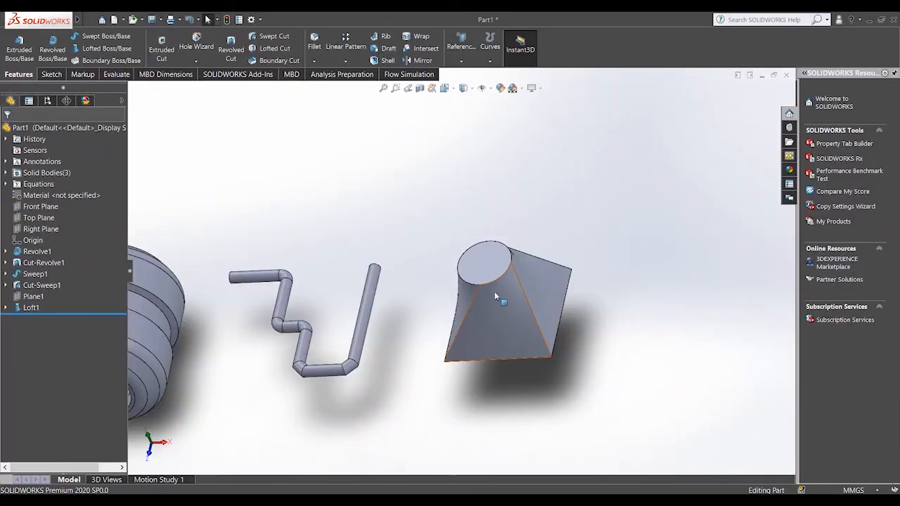
- Examine the lofted solid's circular top face and sloping sides as the target for the cut
{"action": "scroll", "coordinate": [507, 302], "scroll_direction": "up", "scroll_amount": 2}
{"action": "scroll", "coordinate": [420, 288], "scroll_direction": "down", "scroll_amount": 3}
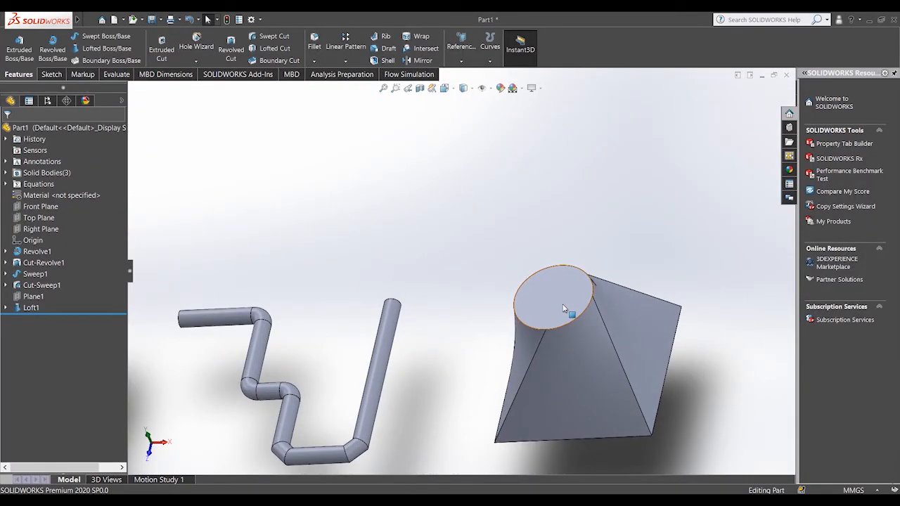
{"action": "scroll", "coordinate": [552, 345], "scroll_direction": "up", "scroll_amount": 2}
{"action": "right_click", "coordinate": [644, 352]}
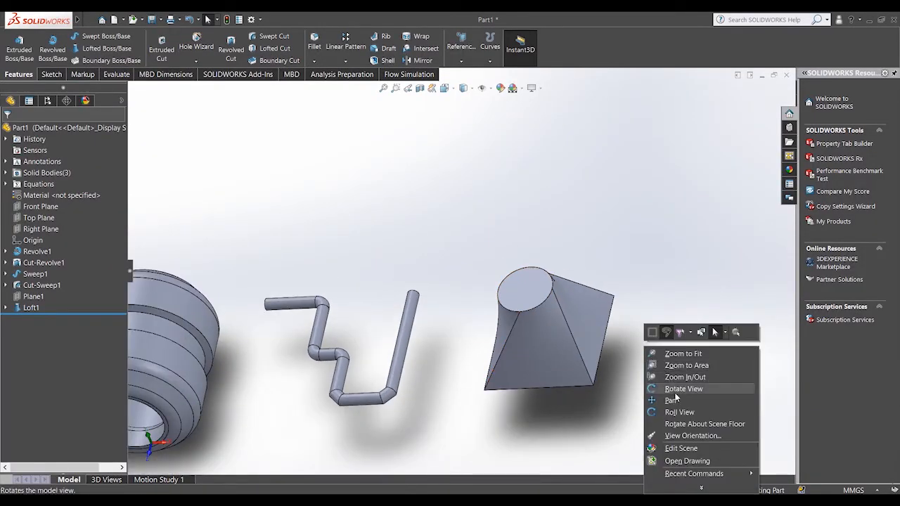
{"action": "left_click", "coordinate": [675, 391]}
{"action": "left_click_drag", "start_coordinate": [604, 357], "coordinate": [494, 318]}
{"action": "scroll", "coordinate": [527, 396], "scroll_direction": "up", "scroll_amount": 2}
{"action": "scroll", "coordinate": [556, 281], "scroll_direction": "down", "scroll_amount": 2}
{"action": "right_click", "coordinate": [559, 248]}
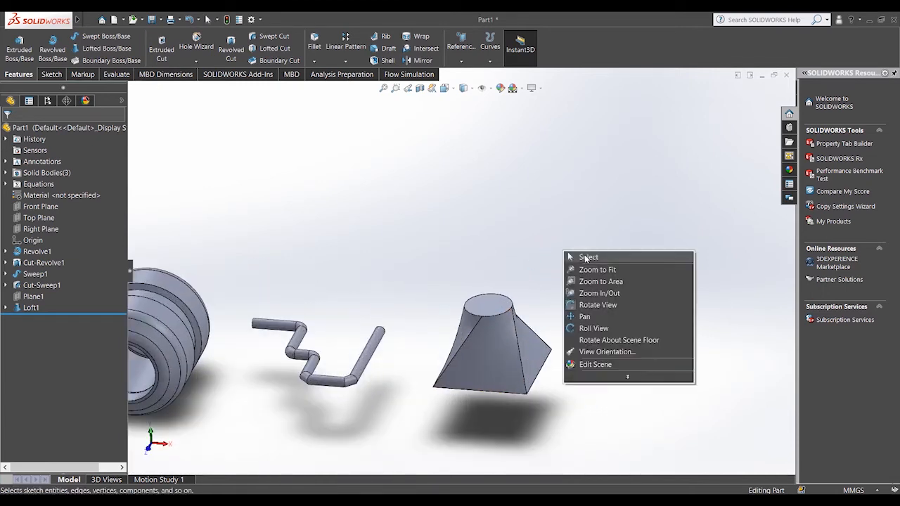
{"action": "left_click", "coordinate": [584, 257]}
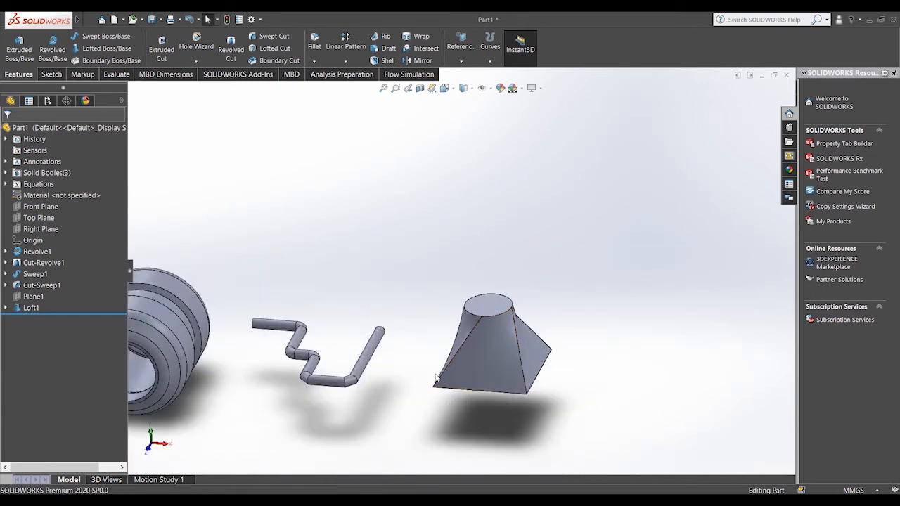
- Start a new sketch on the Top Plane and face it using Normal To
{"action": "left_click", "coordinate": [49, 219]}
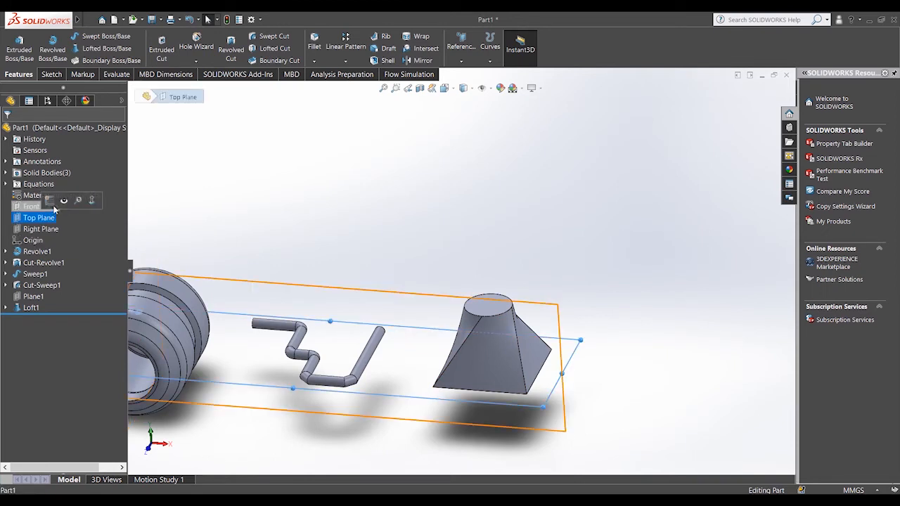
{"action": "left_click", "coordinate": [55, 202]}
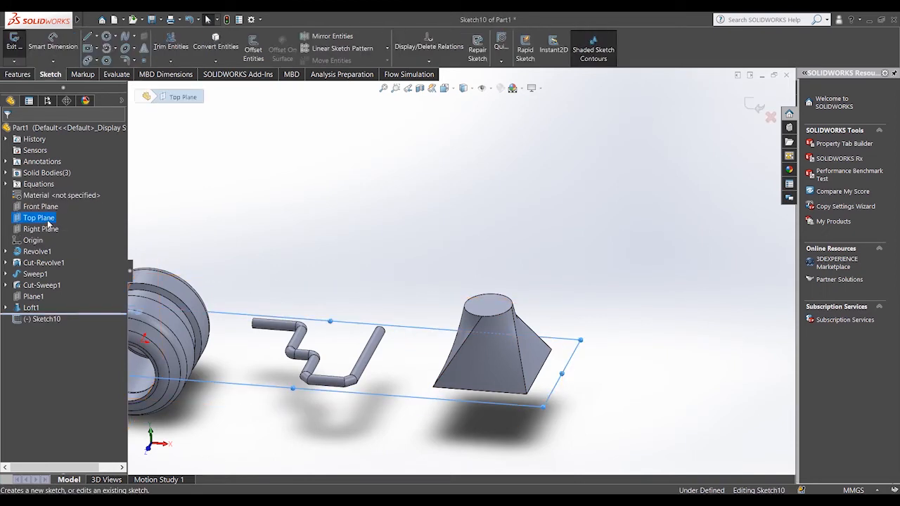
{"action": "right_click", "coordinate": [47, 221]}
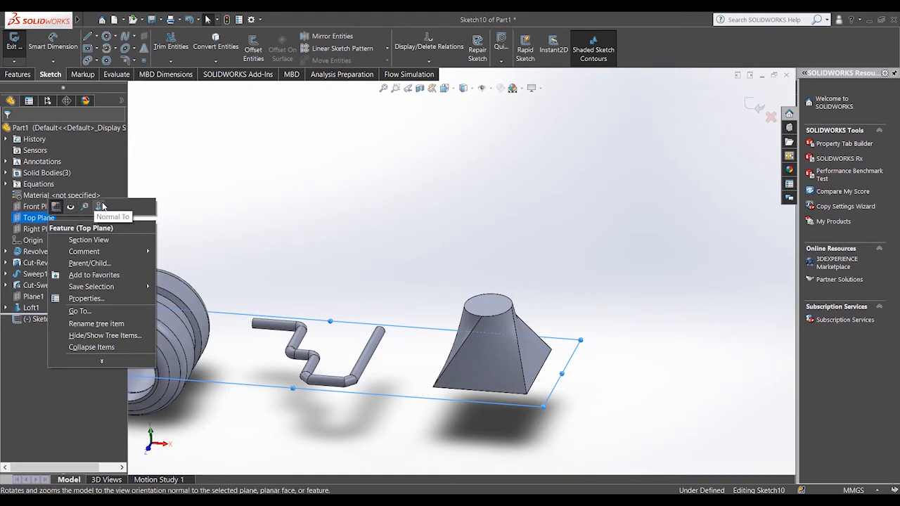
{"action": "left_click", "coordinate": [102, 206]}
{"action": "scroll", "coordinate": [599, 248], "scroll_direction": "down", "scroll_amount": 3}
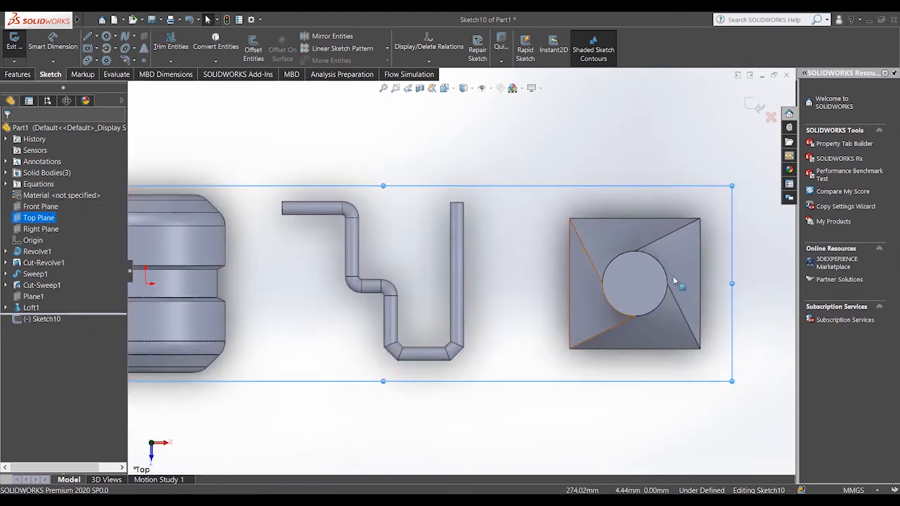
{"action": "scroll", "coordinate": [673, 280], "scroll_direction": "down", "scroll_amount": 2}
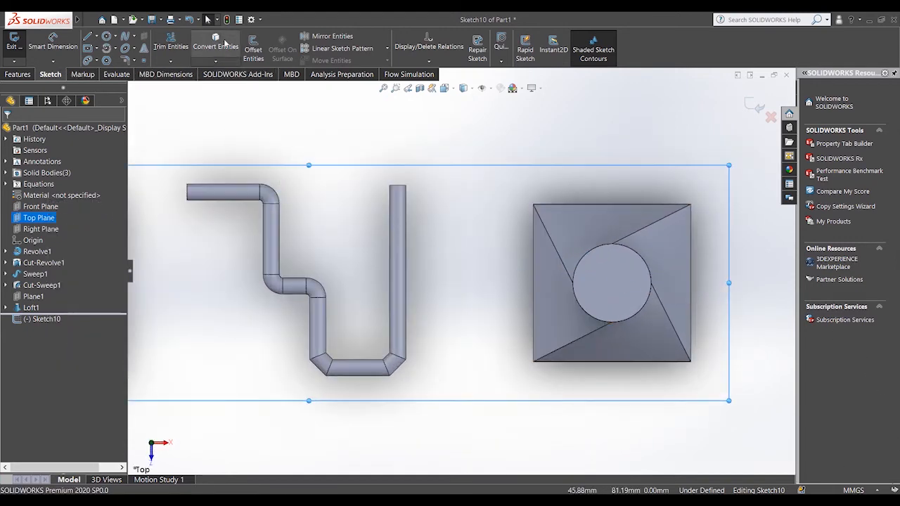
- Use Convert Entities to project the loft's square profile, Sketch8, into the new sketch
{"action": "left_click", "coordinate": [220, 41]}
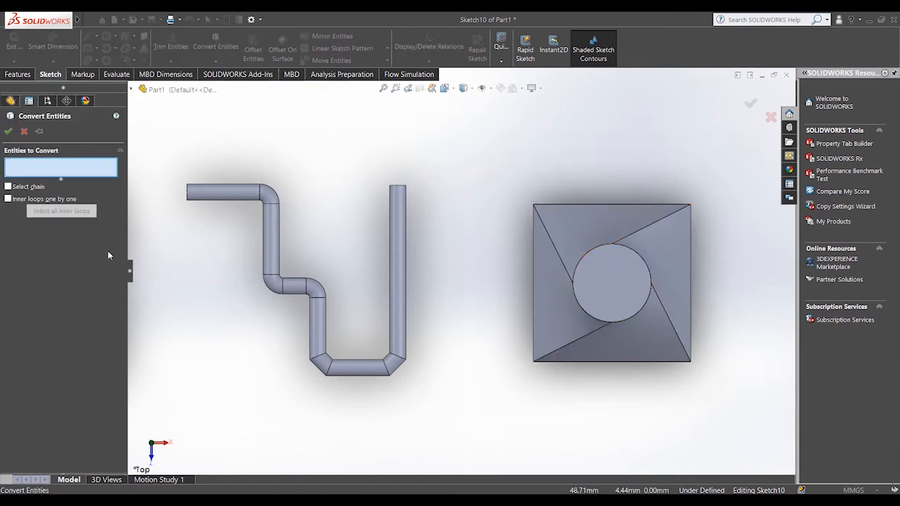
{"action": "left_click", "coordinate": [131, 90]}
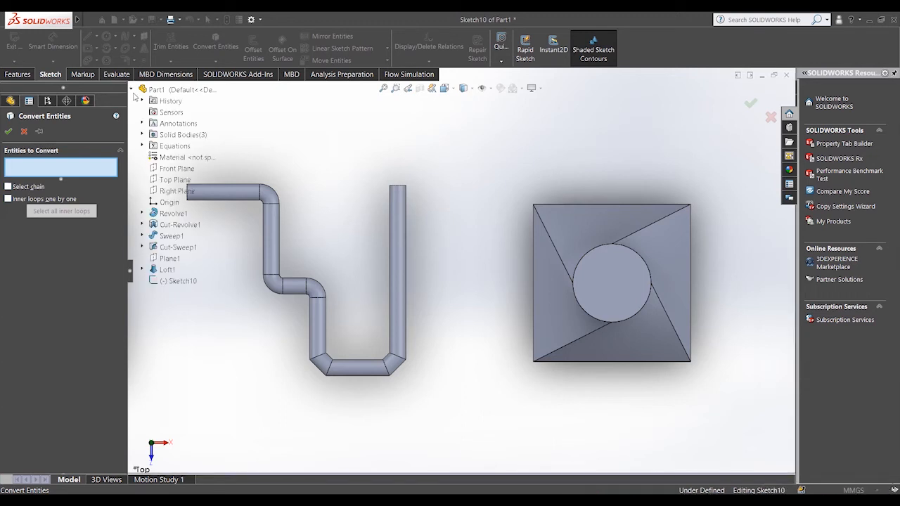
{"action": "left_click", "coordinate": [142, 270]}
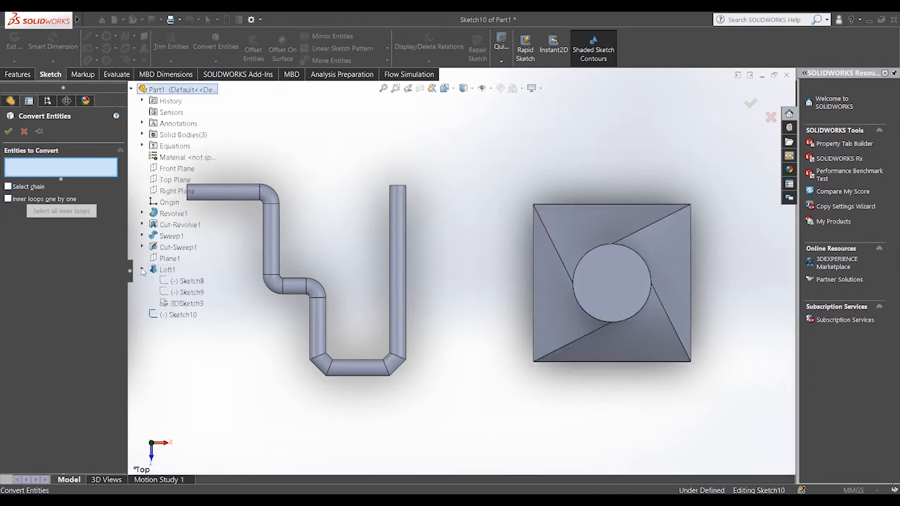
{"action": "left_click", "coordinate": [188, 282]}
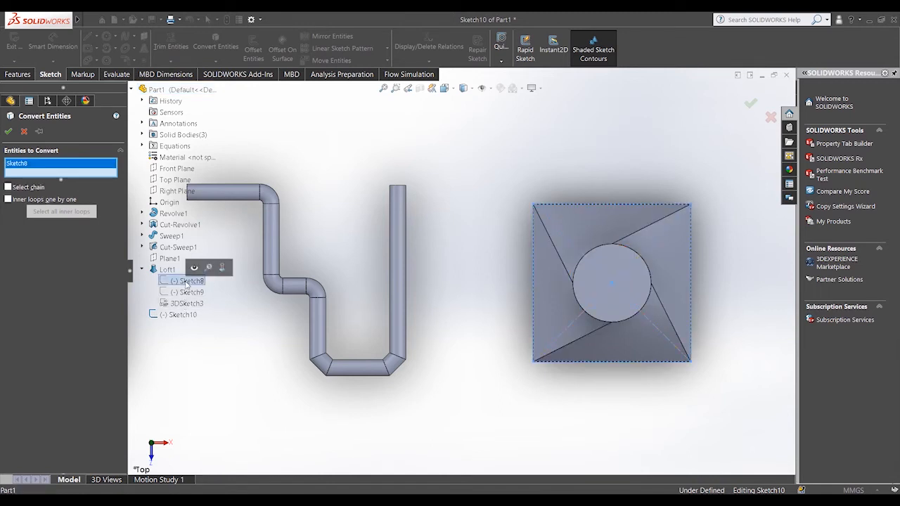
{"action": "left_click", "coordinate": [8, 131]}
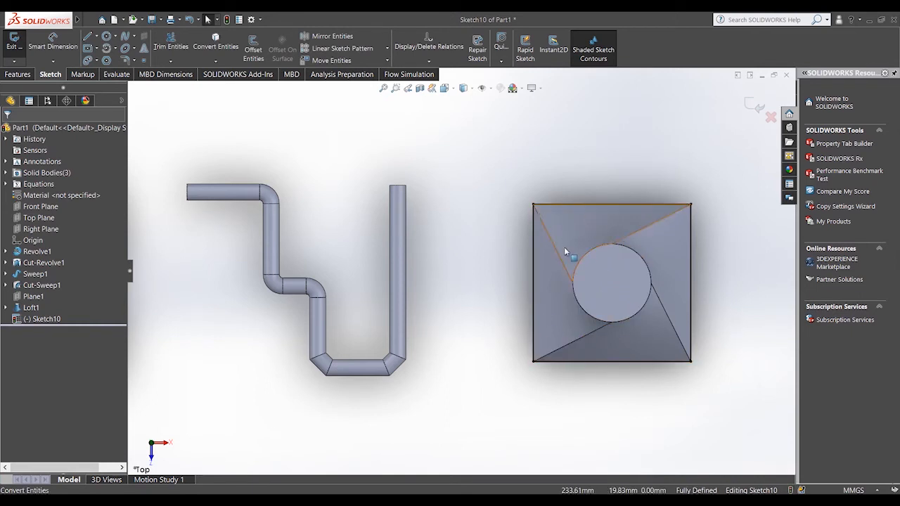
- Offset the converted square 10 mm inward using the Reverse option with Select chain on
{"action": "left_click", "coordinate": [255, 50]}
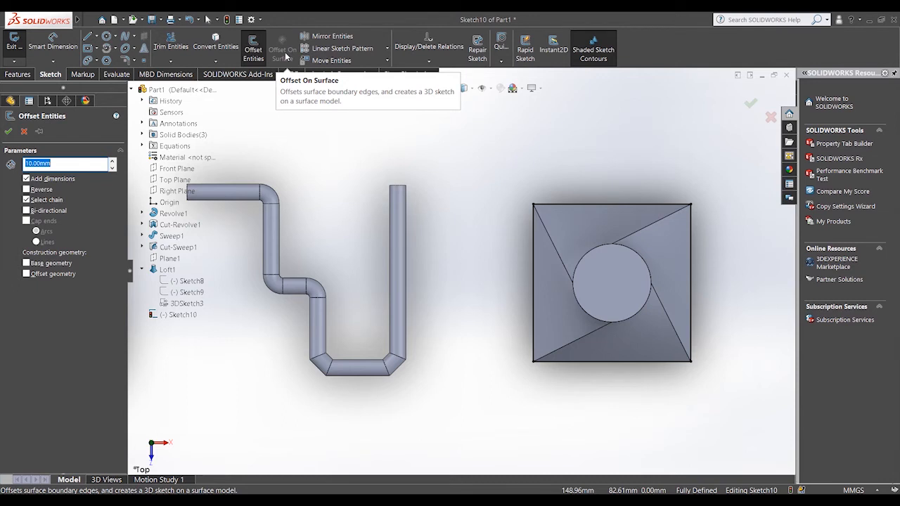
{"action": "left_click", "coordinate": [535, 233]}
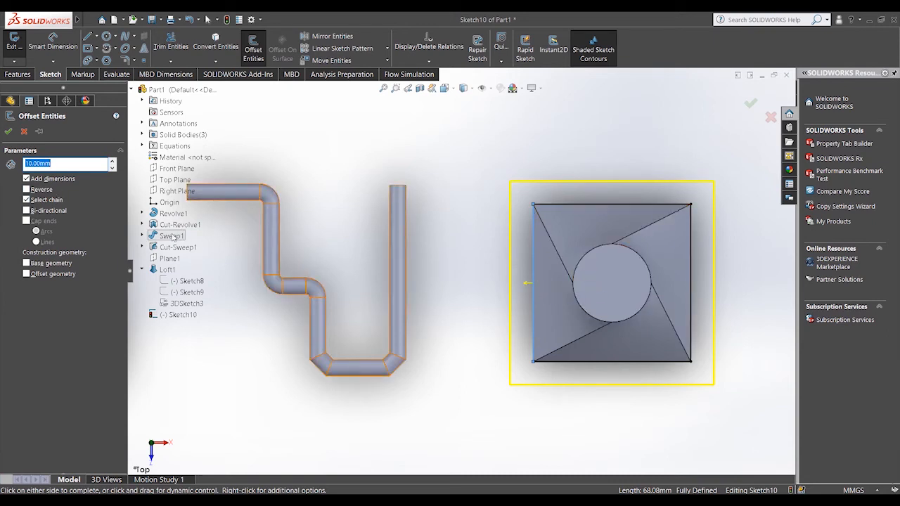
{"action": "left_click", "coordinate": [26, 190]}
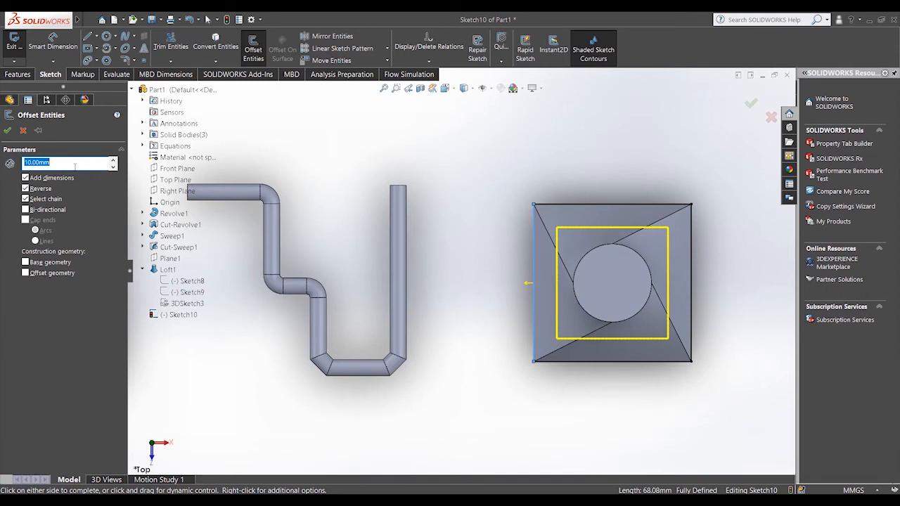
{"action": "left_click", "coordinate": [7, 130]}
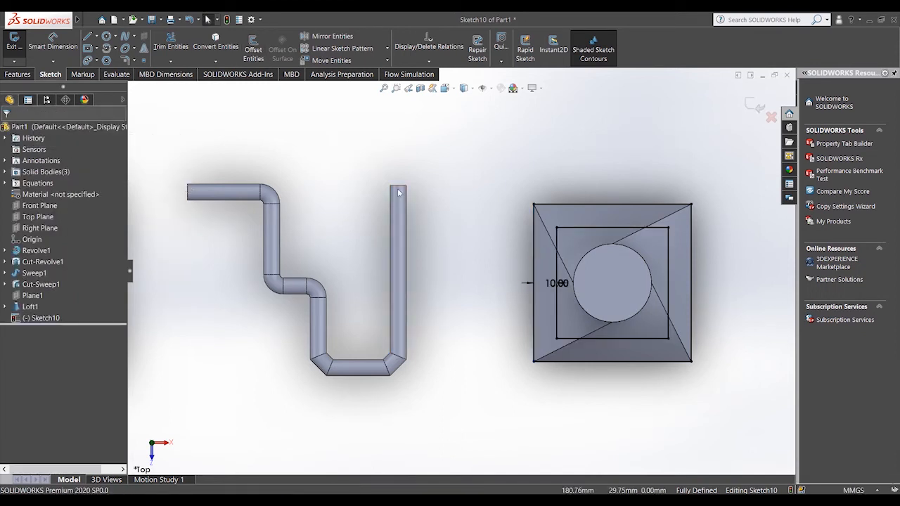
- Trim away the outer converted square's four lines, keeping only the inner offset square, and exit the sketch
{"action": "left_click", "coordinate": [171, 42]}
{"action": "scroll", "coordinate": [604, 273], "scroll_direction": "down", "scroll_amount": 3}
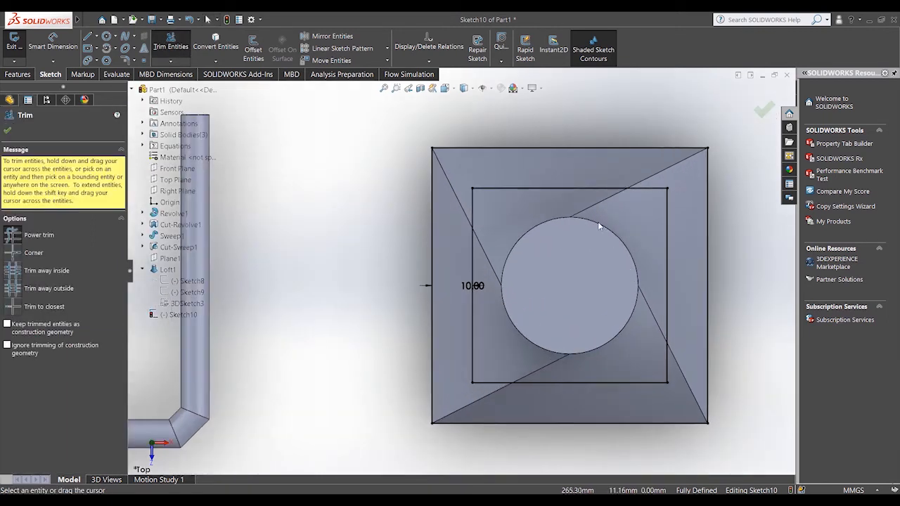
{"action": "left_click_drag", "start_coordinate": [518, 140], "coordinate": [398, 204]}
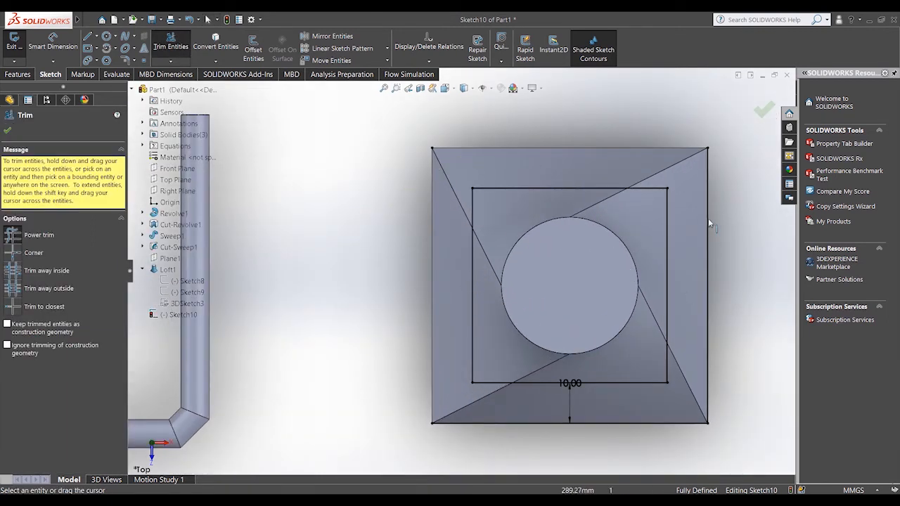
{"action": "mouse_move", "coordinate": [719, 361]}
{"action": "left_mouse_down"}
{"action": "mouse_move", "coordinate": [657, 434]}
{"action": "mouse_move", "coordinate": [644, 430]}
{"action": "left_mouse_up"}
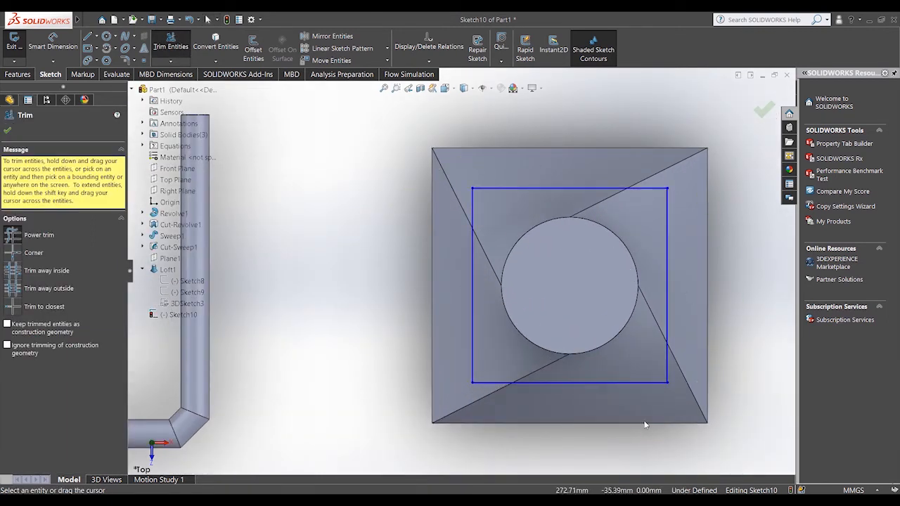
{"action": "scroll", "coordinate": [658, 380], "scroll_direction": "up", "scroll_amount": 4}
{"action": "left_click", "coordinate": [763, 109]}
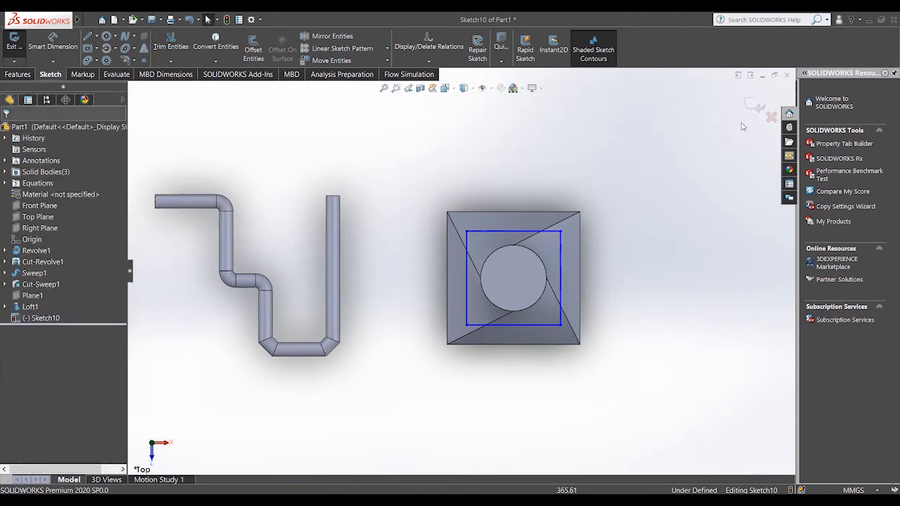
- Examine the offset square sketch at the loft's base and the circular face above it
{"action": "right_click", "coordinate": [682, 275]}
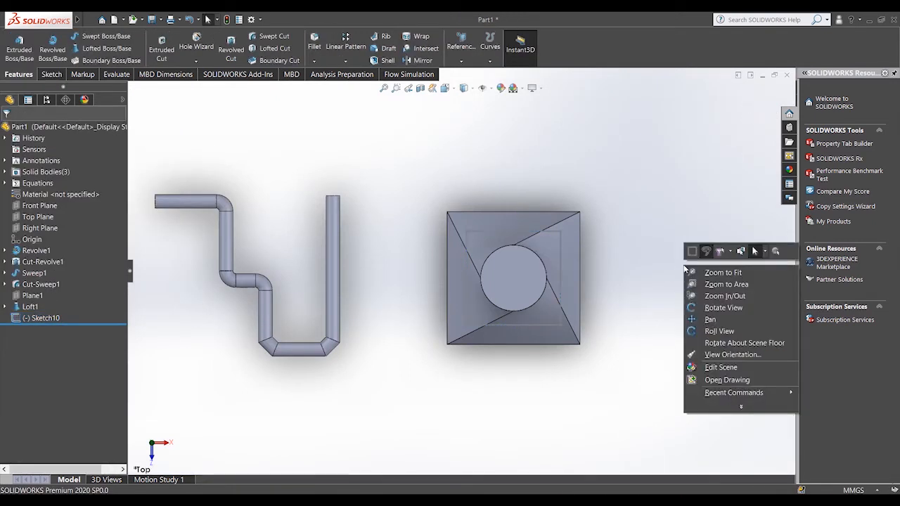
{"action": "left_click", "coordinate": [758, 306]}
{"action": "left_click_drag", "start_coordinate": [683, 316], "coordinate": [673, 185]}
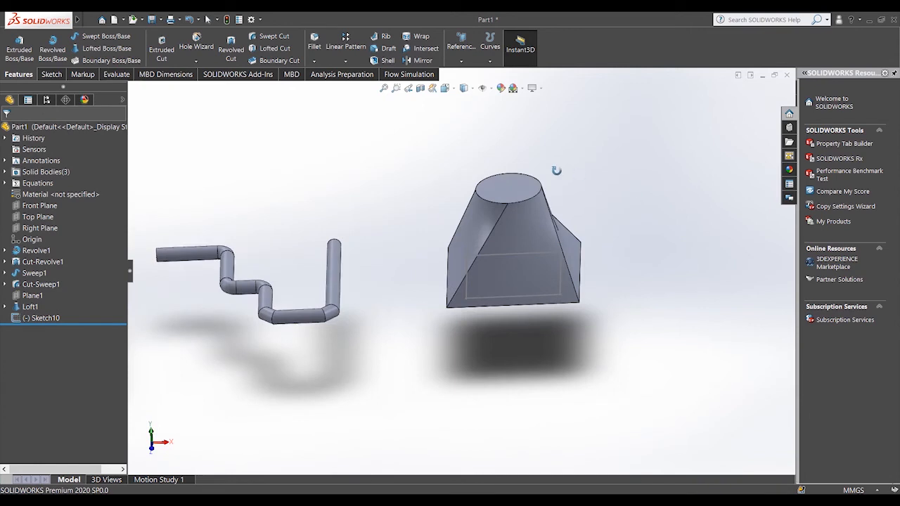
{"action": "scroll", "coordinate": [580, 175], "scroll_direction": "down", "scroll_amount": 2}
{"action": "left_click_drag", "start_coordinate": [623, 199], "coordinate": [627, 233]}
{"action": "right_click", "coordinate": [631, 206]}
{"action": "left_click", "coordinate": [649, 211]}
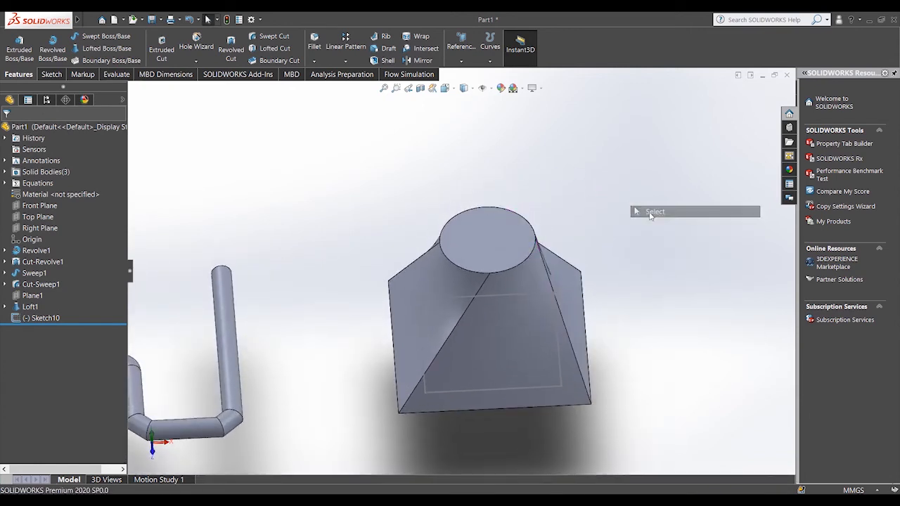
{"action": "scroll", "coordinate": [520, 254], "scroll_direction": "up", "scroll_amount": 2}
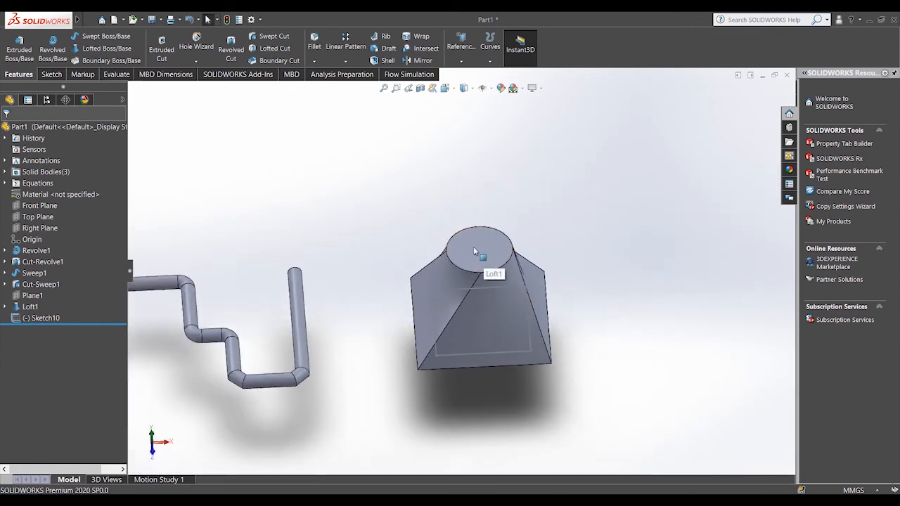
{"action": "scroll", "coordinate": [478, 250], "scroll_direction": "down", "scroll_amount": 3}
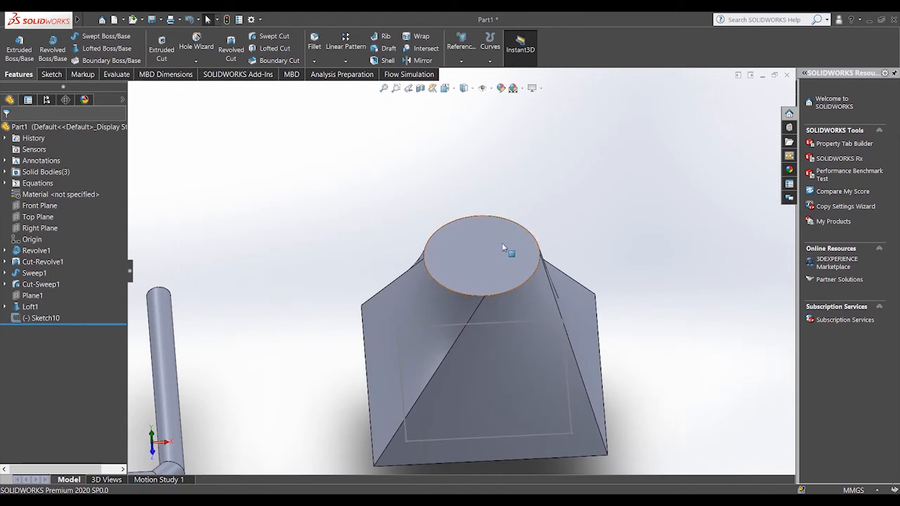
{"action": "left_click", "coordinate": [502, 243]}
{"action": "left_click", "coordinate": [607, 281]}
{"action": "scroll", "coordinate": [506, 297], "scroll_direction": "up", "scroll_amount": 2}
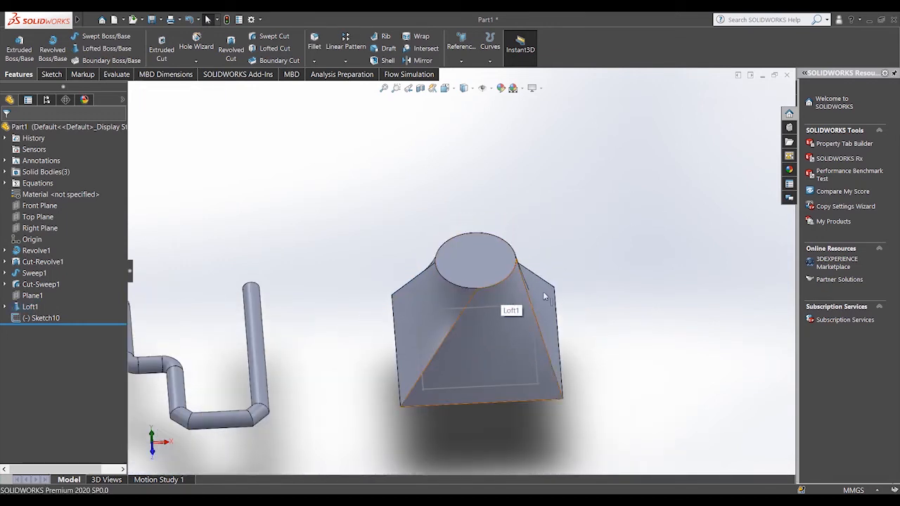
{"action": "left_click", "coordinate": [481, 260]}
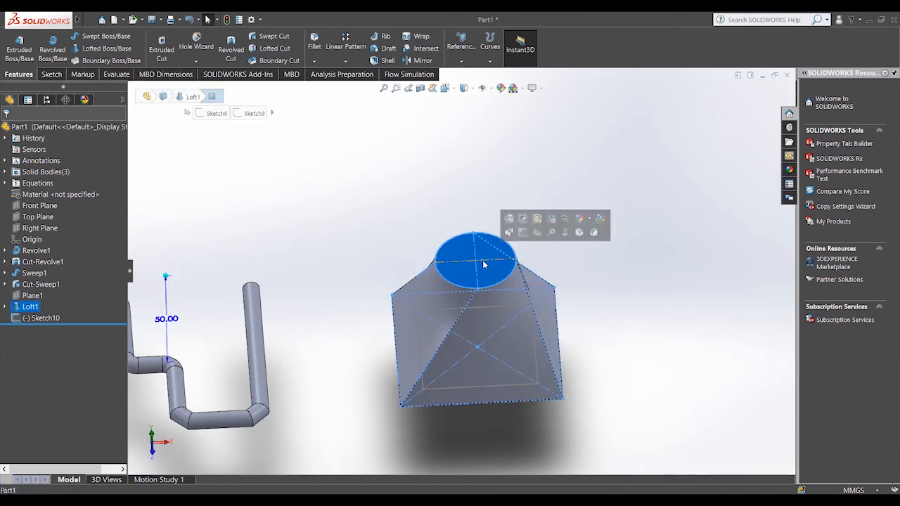
{"action": "left_click", "coordinate": [574, 286]}
{"action": "left_click", "coordinate": [467, 267]}
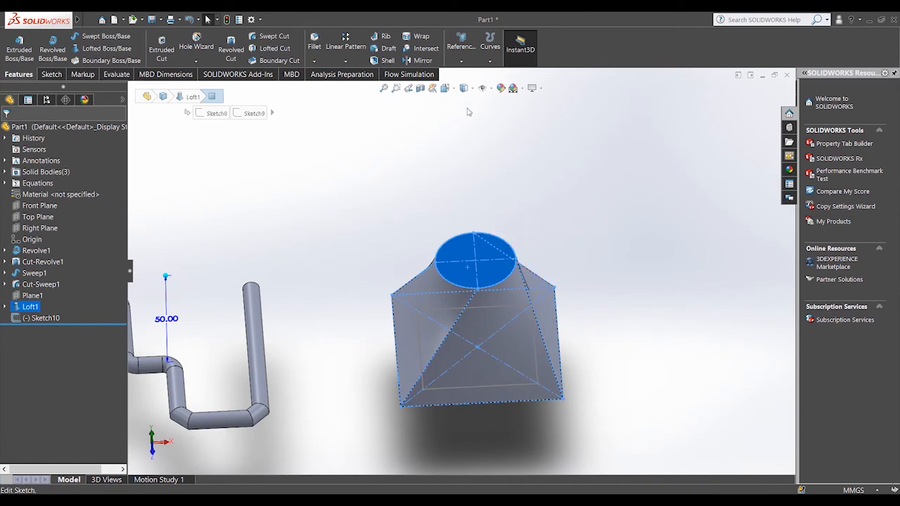
{"action": "left_click", "coordinate": [478, 181]}
{"action": "right_click", "coordinate": [486, 254]}
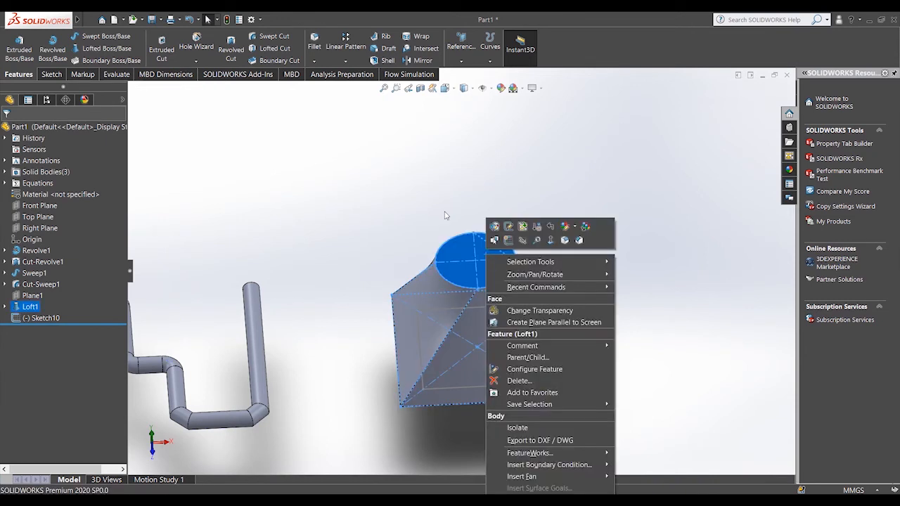
{"action": "key", "text": "Escape"}
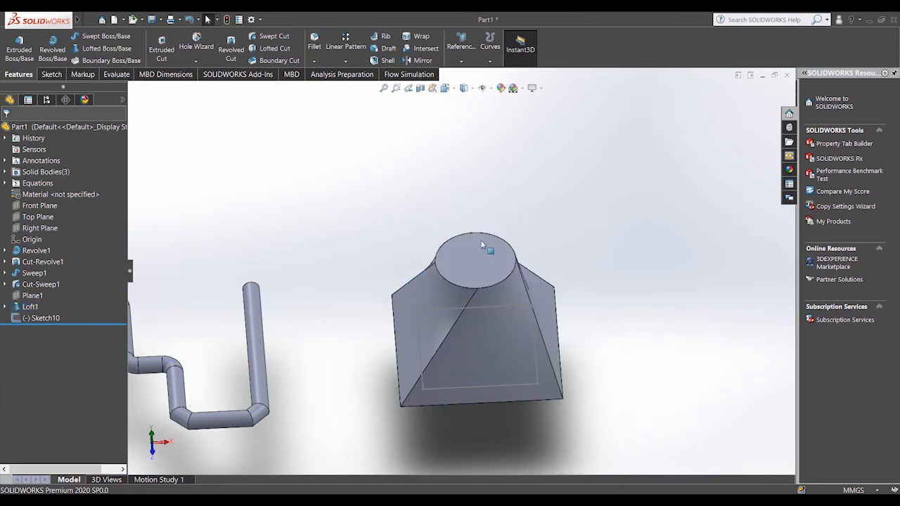
- Start a new sketch on the loft's circular upper face and orient the view to Top
{"action": "left_click", "coordinate": [481, 246]}
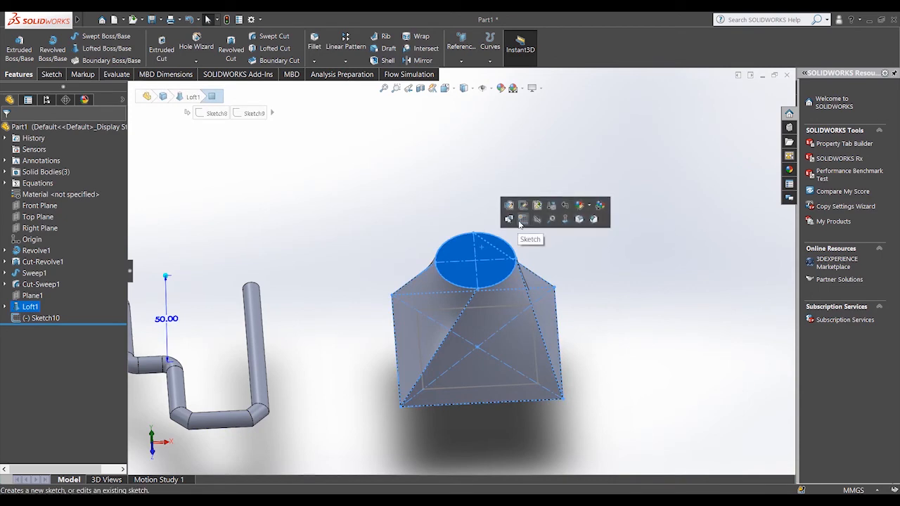
{"action": "left_click", "coordinate": [520, 223]}
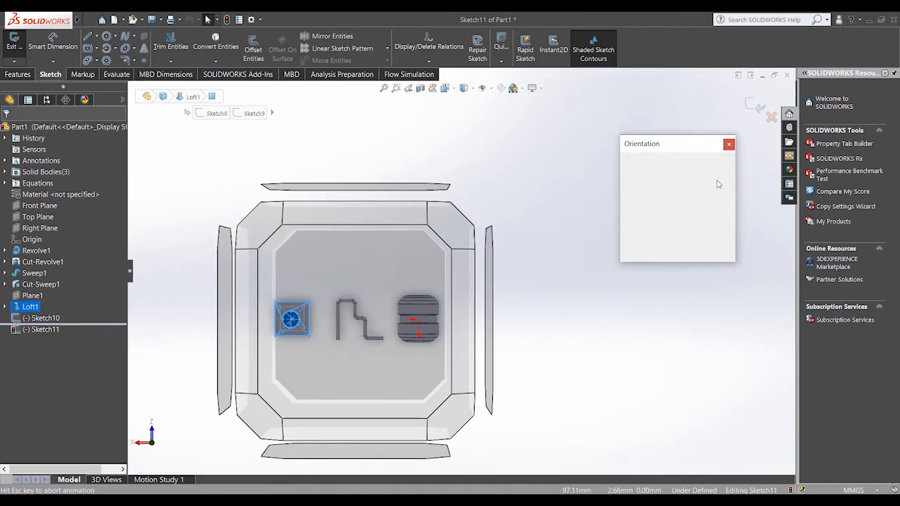
{"action": "left_click", "coordinate": [718, 178]}
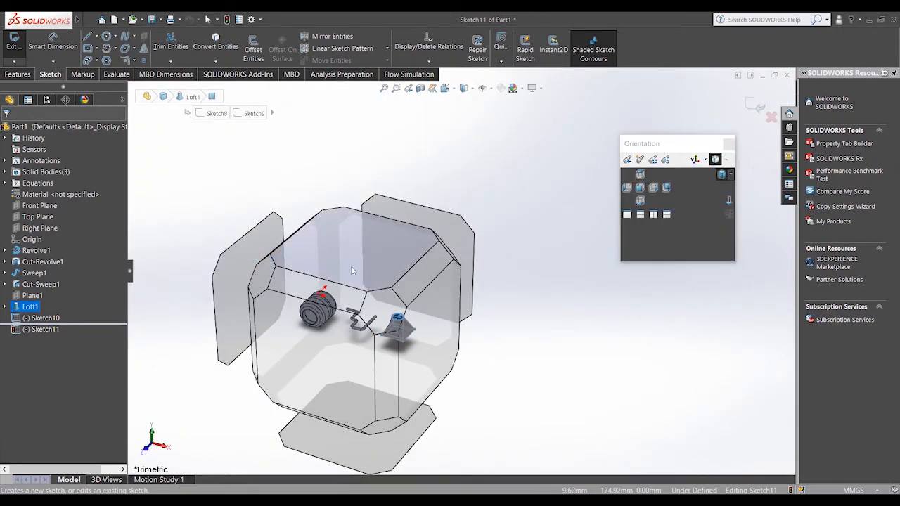
{"action": "left_click", "coordinate": [351, 267]}
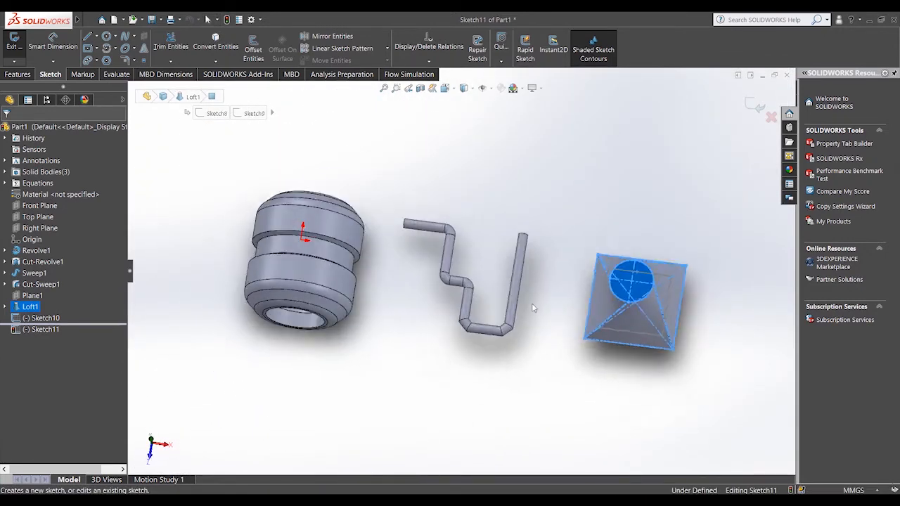
{"action": "scroll", "coordinate": [684, 289], "scroll_direction": "down", "scroll_amount": 5}
{"action": "left_click", "coordinate": [649, 263]}
{"action": "scroll", "coordinate": [461, 242], "scroll_direction": "down", "scroll_amount": 2}
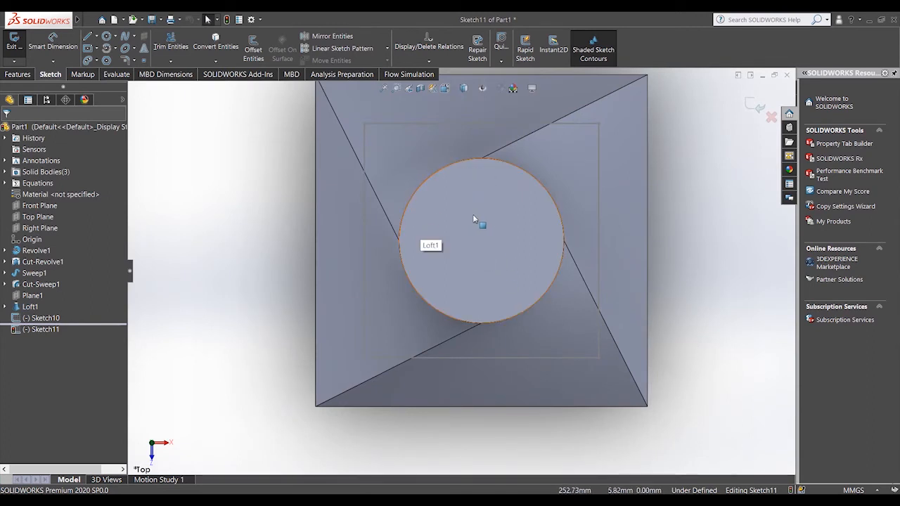
- Use Convert Entities to project the circular face's outline into the new sketch
{"action": "left_click", "coordinate": [227, 51]}
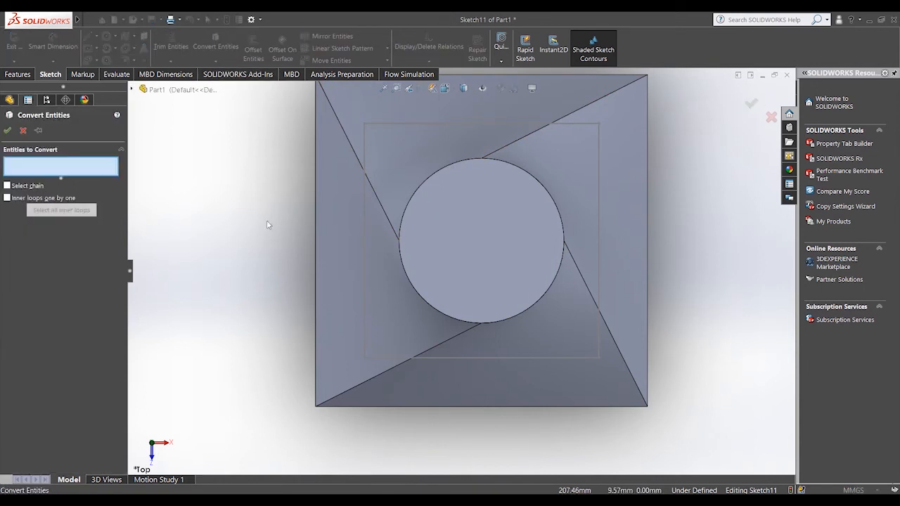
{"action": "left_click", "coordinate": [485, 247]}
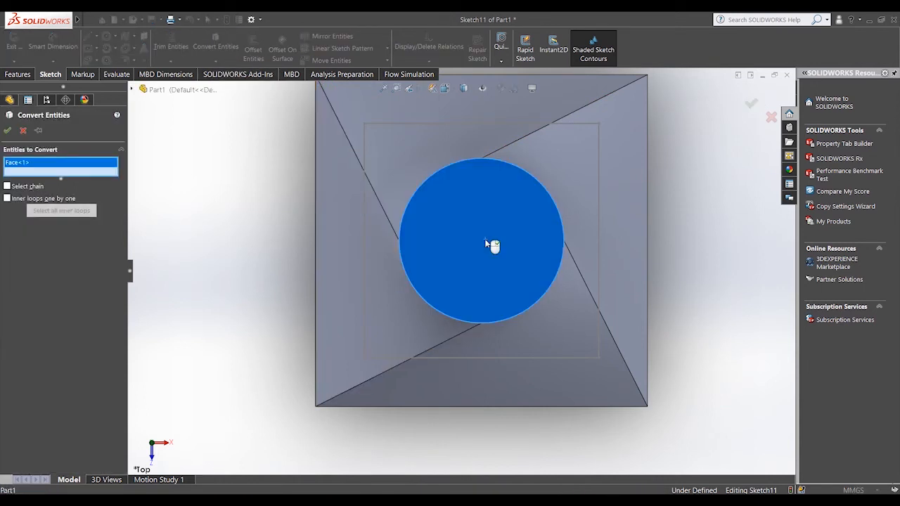
{"action": "left_click", "coordinate": [7, 130]}
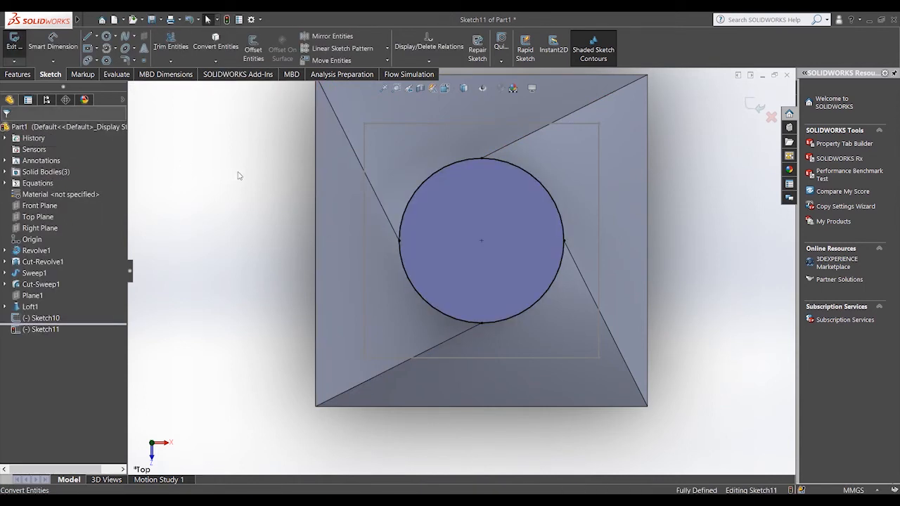
{"action": "scroll", "coordinate": [478, 279], "scroll_direction": "up", "scroll_amount": 2}
{"action": "scroll", "coordinate": [478, 278], "scroll_direction": "down", "scroll_amount": 2}
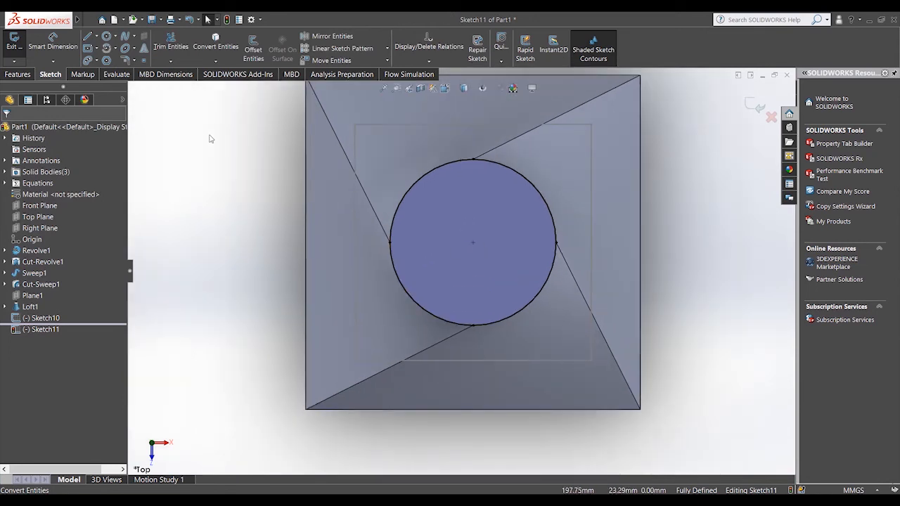
- Offset the converted circle 5 mm inward using the Reverse option with Select chain on
{"action": "left_click", "coordinate": [256, 53]}
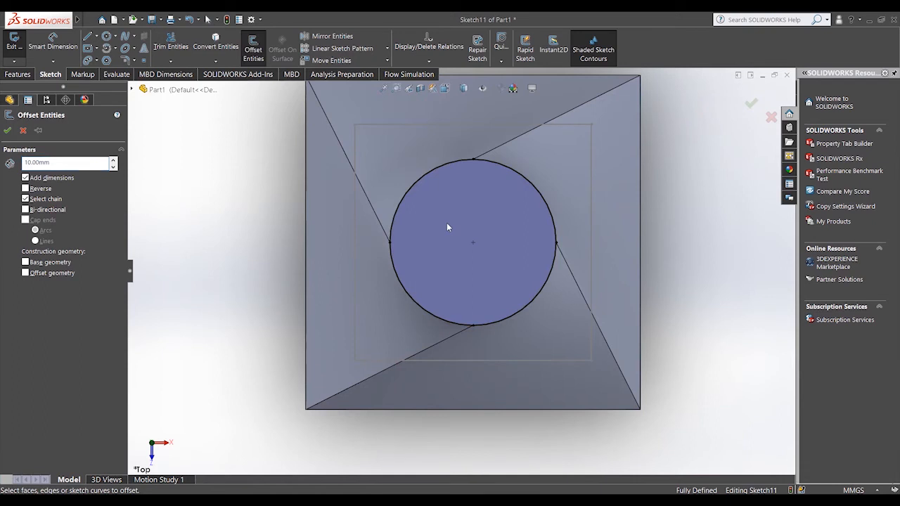
{"action": "left_click", "coordinate": [423, 225]}
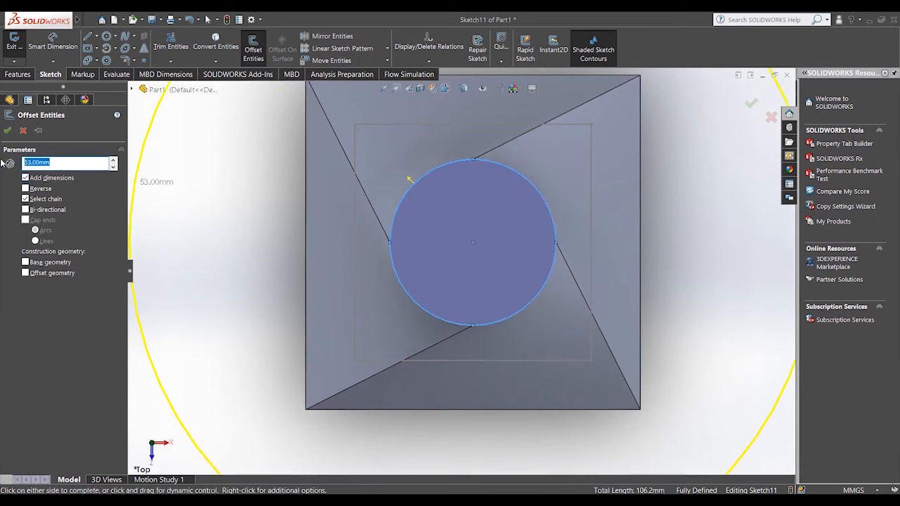
{"action": "type", "text": "5"}
{"action": "key", "text": "Return"}
{"action": "left_click", "coordinate": [25, 189]}
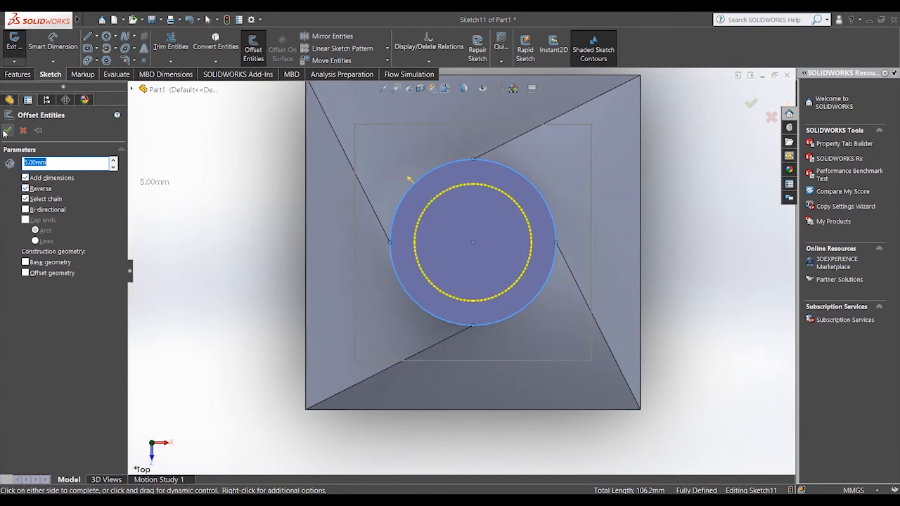
{"action": "left_click", "coordinate": [7, 130]}
- Trim away the outer converted circle, keeping only the inner offset circle, and exit the sketch
{"action": "left_click", "coordinate": [172, 42]}
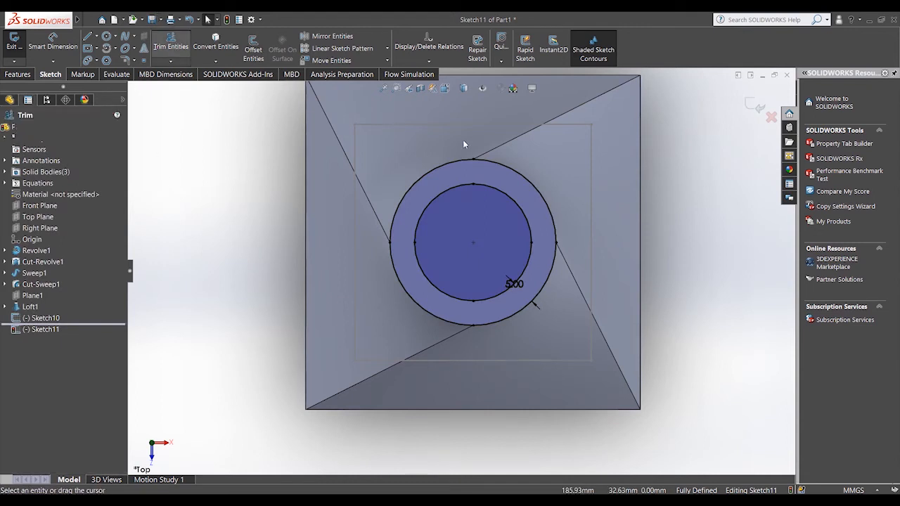
{"action": "mouse_move", "coordinate": [464, 144]}
{"action": "left_mouse_down"}
{"action": "mouse_move", "coordinate": [575, 253]}
{"action": "mouse_move", "coordinate": [566, 285]}
{"action": "mouse_move", "coordinate": [539, 309]}
{"action": "mouse_move", "coordinate": [457, 330]}
{"action": "left_mouse_up"}
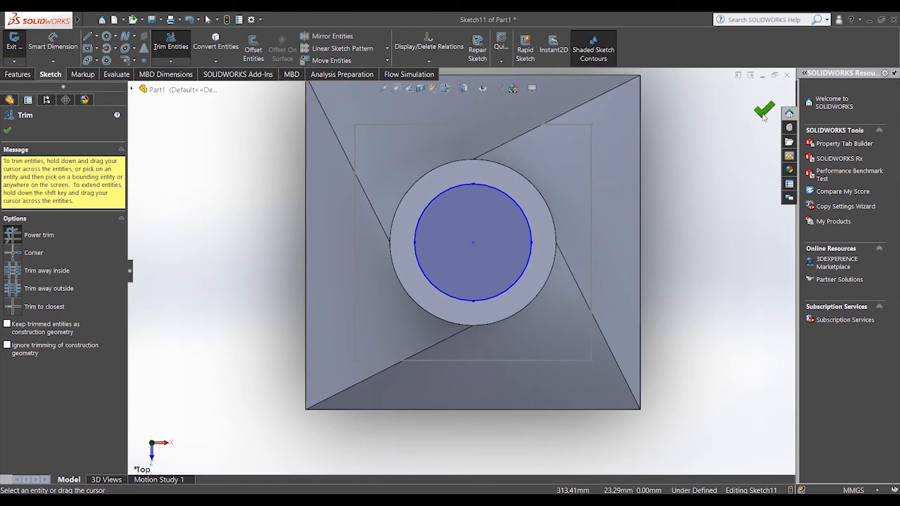
{"action": "left_click", "coordinate": [764, 110]}
{"action": "scroll", "coordinate": [712, 165], "scroll_direction": "up", "scroll_amount": 3}
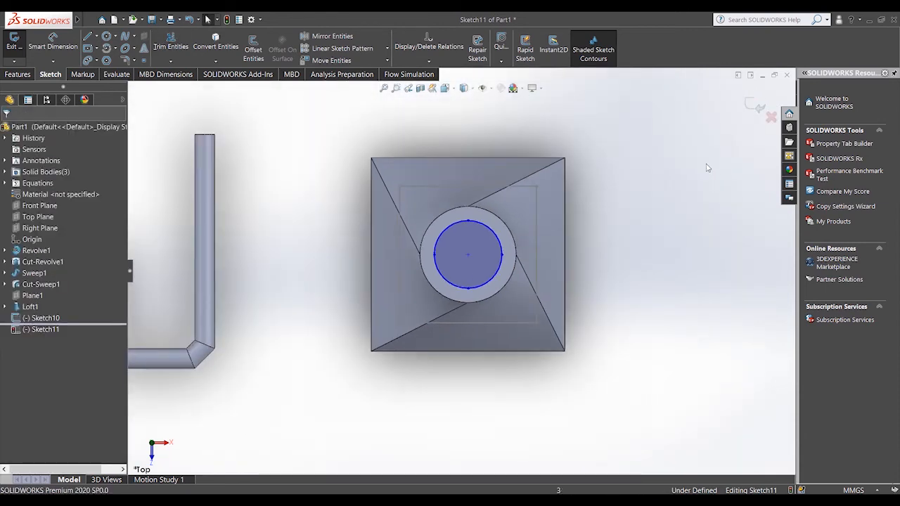
{"action": "left_click", "coordinate": [758, 104]}
{"action": "left_click", "coordinate": [687, 178]}
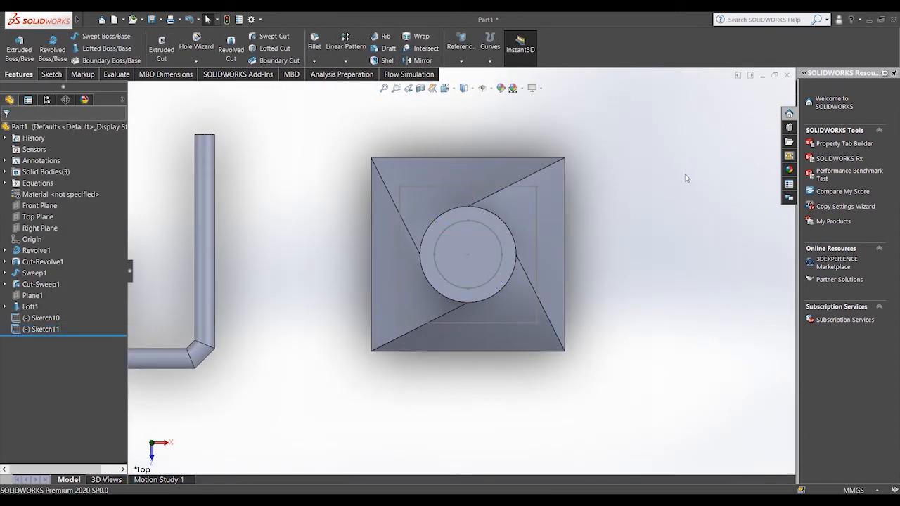
- Switch to the Trimetric view and start a new 3D sketch for guide lines between the inset square and circle
{"action": "key", "text": "space"}
{"action": "left_click", "coordinate": [725, 176]}
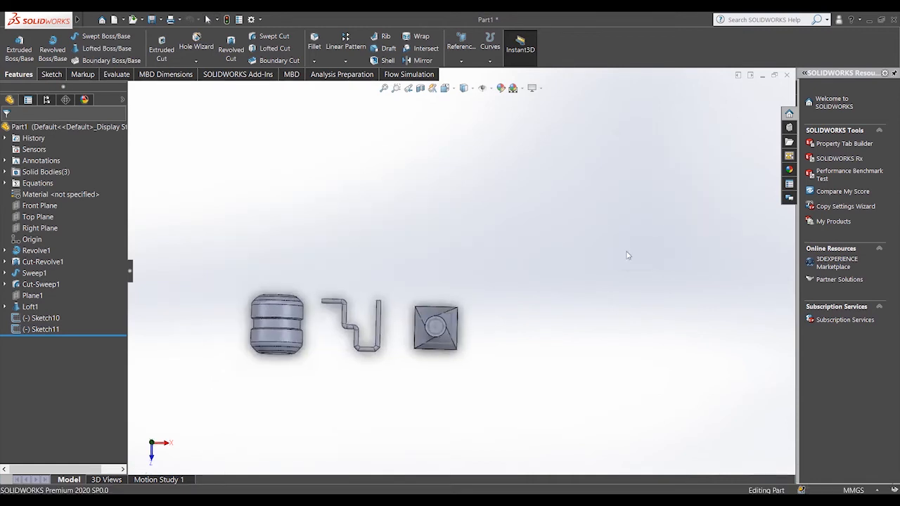
{"action": "scroll", "coordinate": [584, 310], "scroll_direction": "down", "scroll_amount": 4}
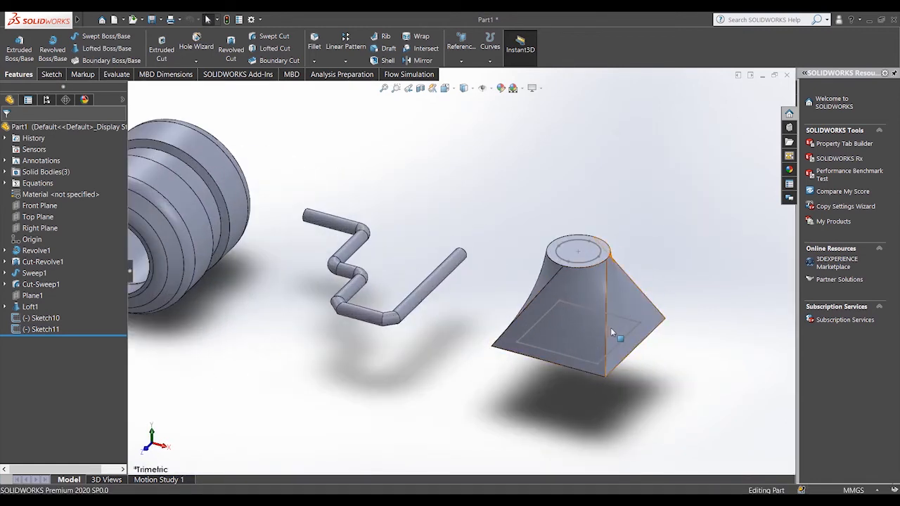
{"action": "scroll", "coordinate": [566, 284], "scroll_direction": "down", "scroll_amount": 3}
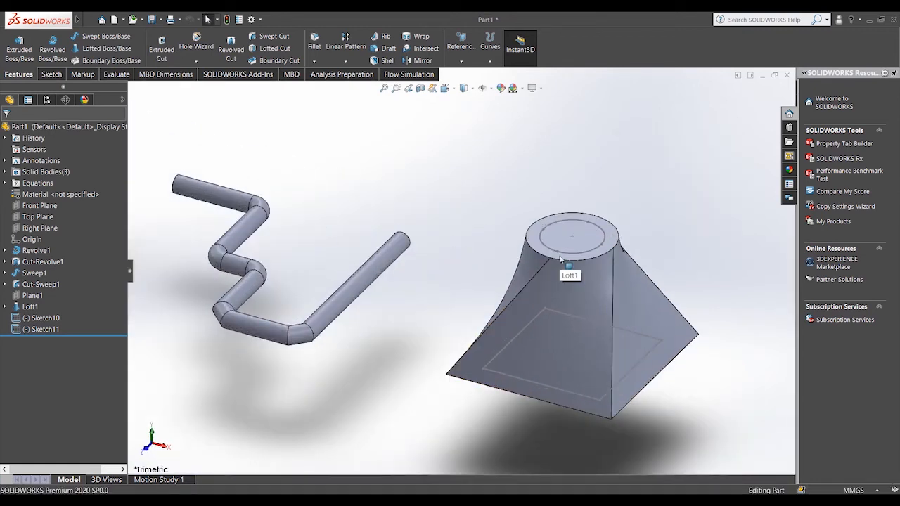
{"action": "scroll", "coordinate": [560, 271], "scroll_direction": "down", "scroll_amount": 2}
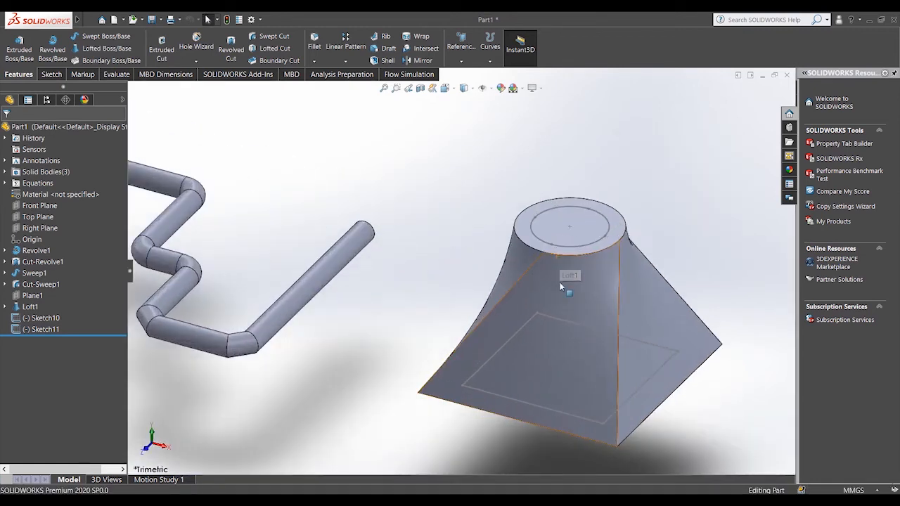
{"action": "left_click", "coordinate": [52, 74]}
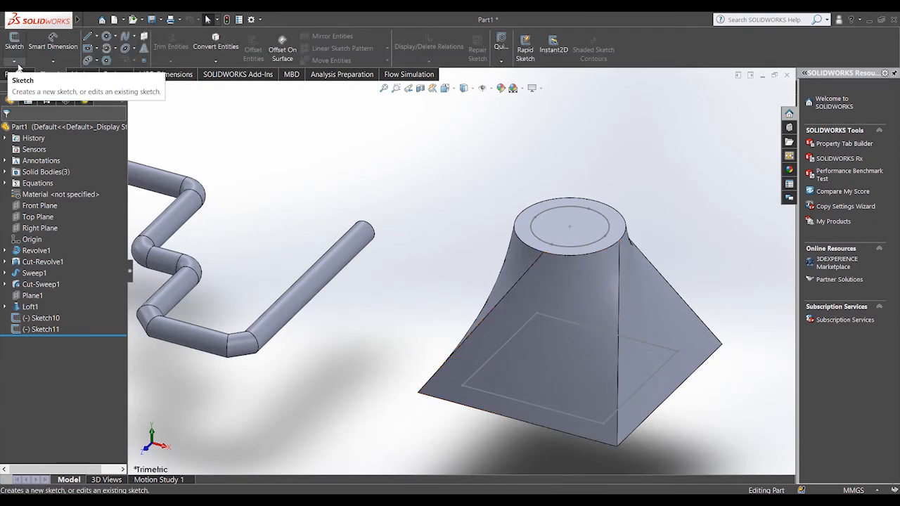
{"action": "left_click", "coordinate": [15, 61]}
{"action": "left_click", "coordinate": [31, 84]}
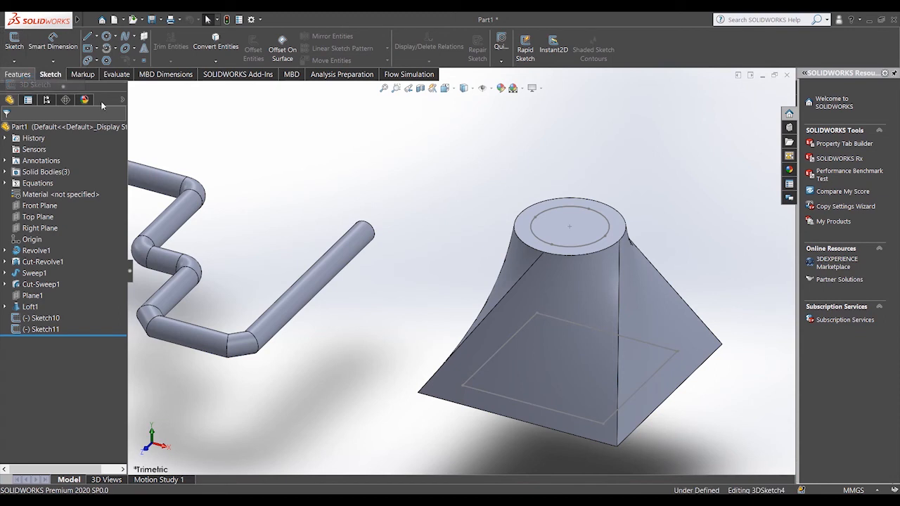
- Draw three 3D sketch lines joining the inset square's two front corners and right rear corner to the matching points on the inset circle
{"action": "left_click", "coordinate": [87, 38]}
{"action": "scroll", "coordinate": [478, 327], "scroll_direction": "down", "scroll_amount": 3}
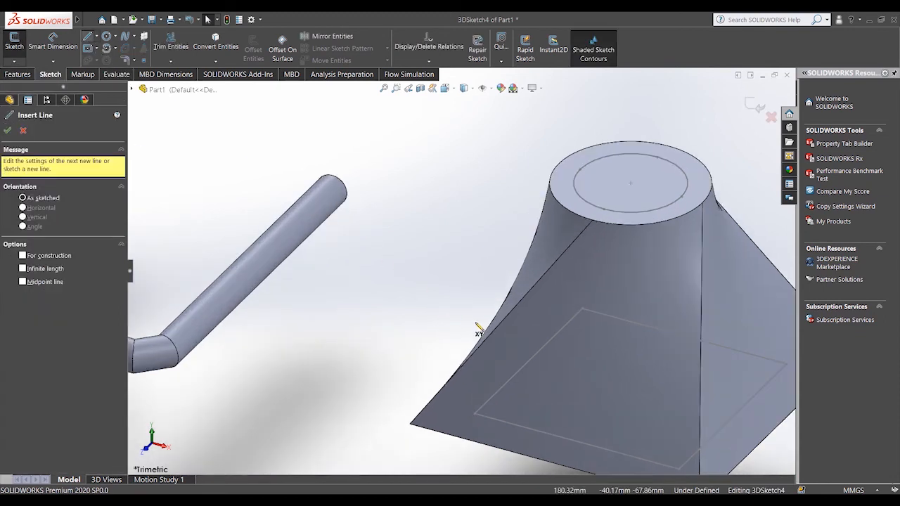
{"action": "scroll", "coordinate": [597, 391], "scroll_direction": "up", "scroll_amount": 4}
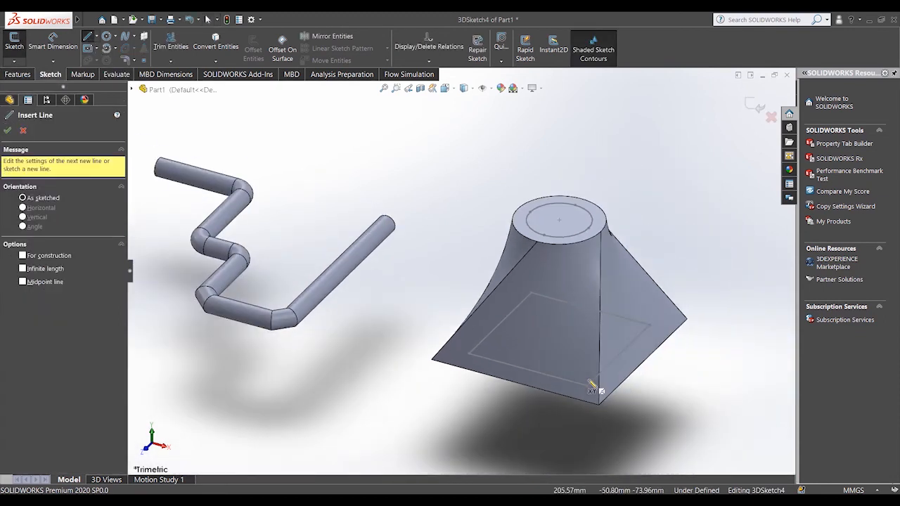
{"action": "left_click", "coordinate": [470, 355]}
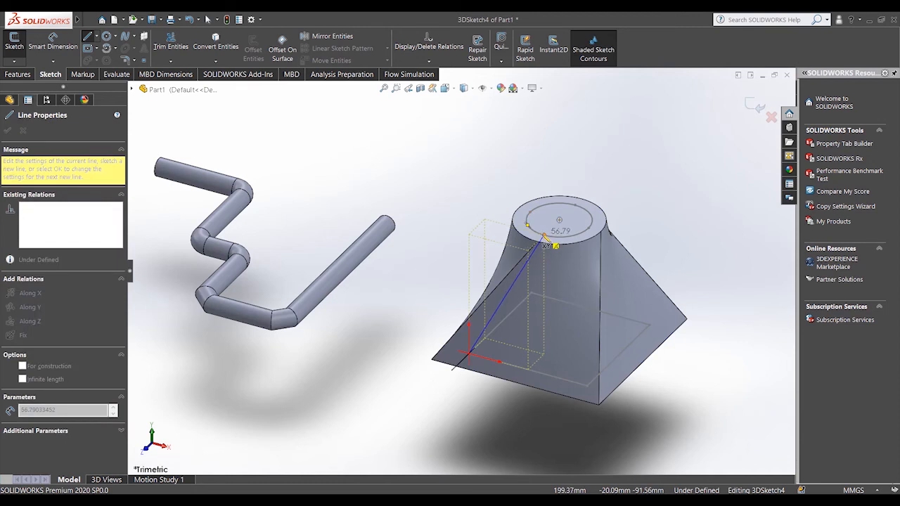
{"action": "left_click", "coordinate": [544, 235]}
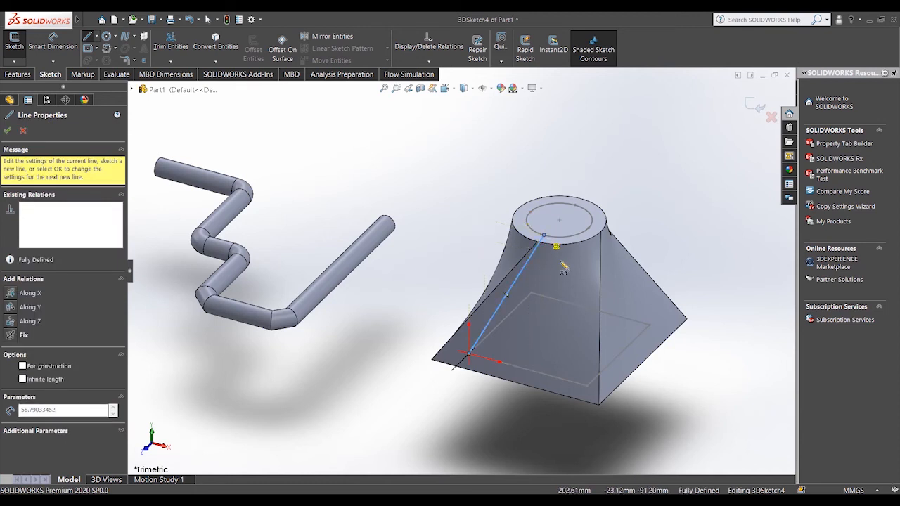
{"action": "left_click", "coordinate": [589, 388]}
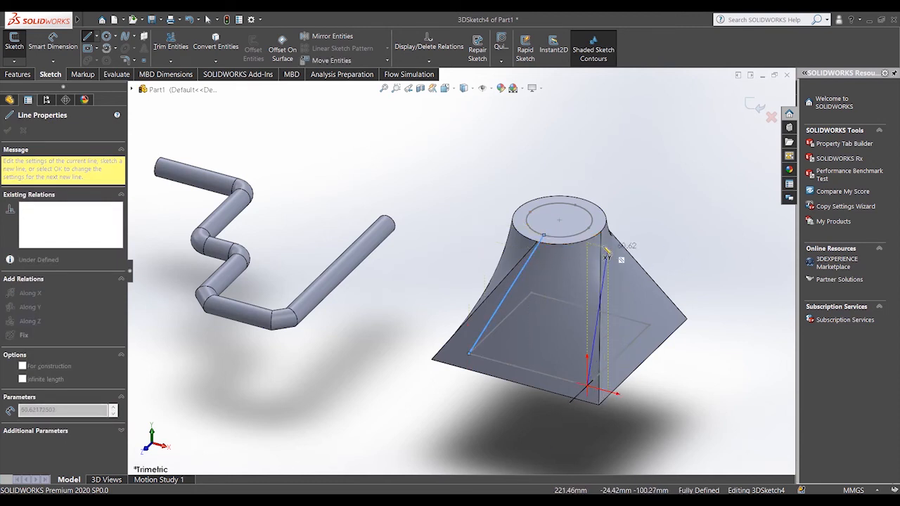
{"action": "left_click", "coordinate": [589, 230]}
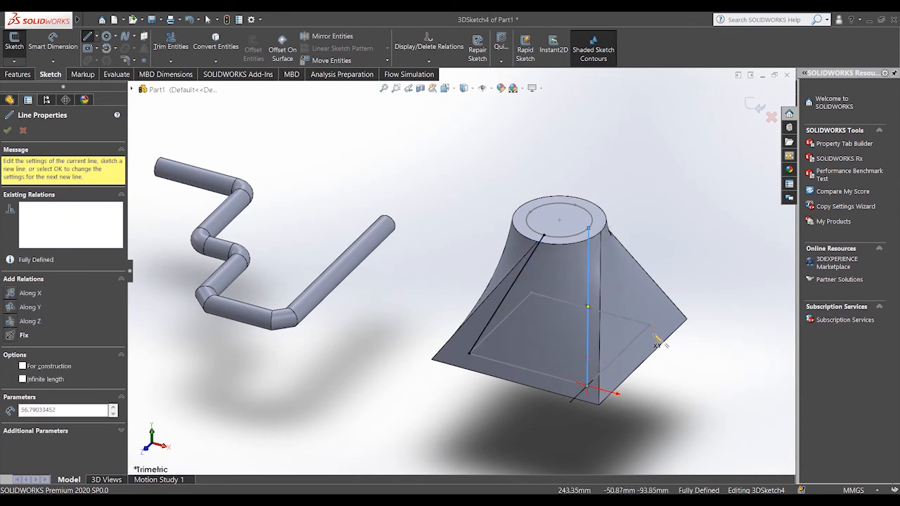
{"action": "left_click", "coordinate": [648, 325]}
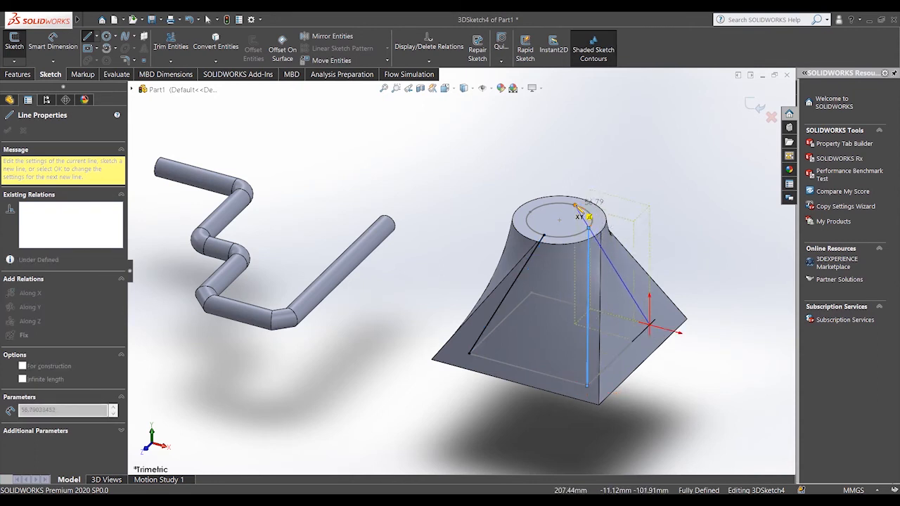
{"action": "left_click", "coordinate": [576, 205]}
- Try to draw the fourth connecting line from the inset square's remaining rear corner up to the inset circle
{"action": "left_click", "coordinate": [532, 296]}
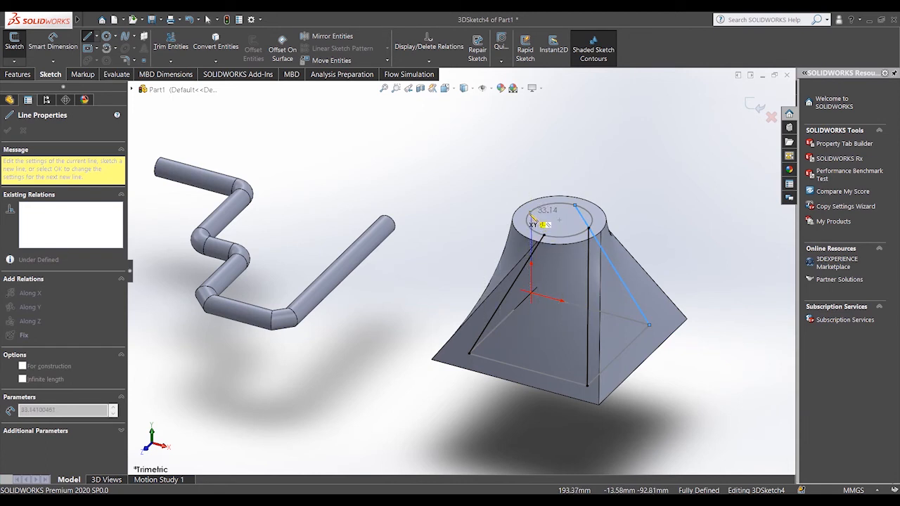
{"action": "left_click", "coordinate": [549, 206]}
{"action": "scroll", "coordinate": [549, 206], "scroll_direction": "down", "scroll_amount": 5}
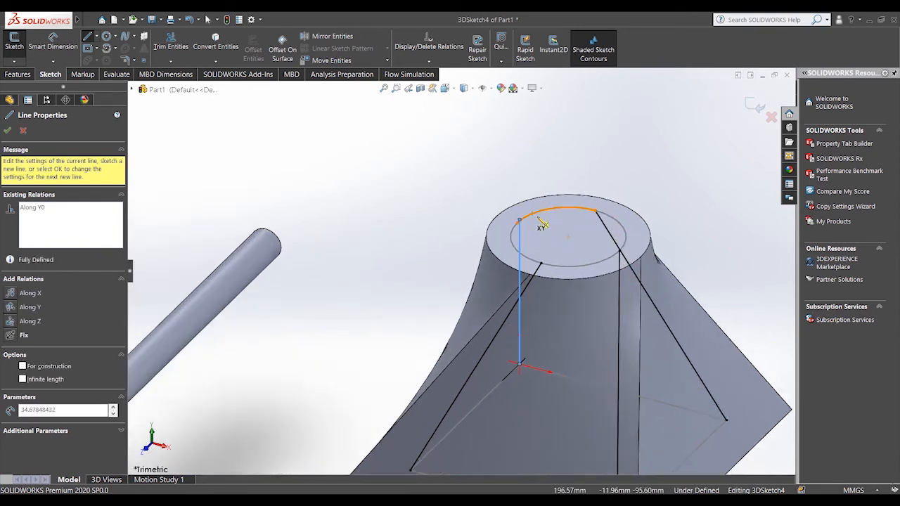
{"action": "left_click", "coordinate": [23, 132]}
- Trim away the misplaced vertical line at the inset square's rear corner
{"action": "left_click", "coordinate": [171, 42]}
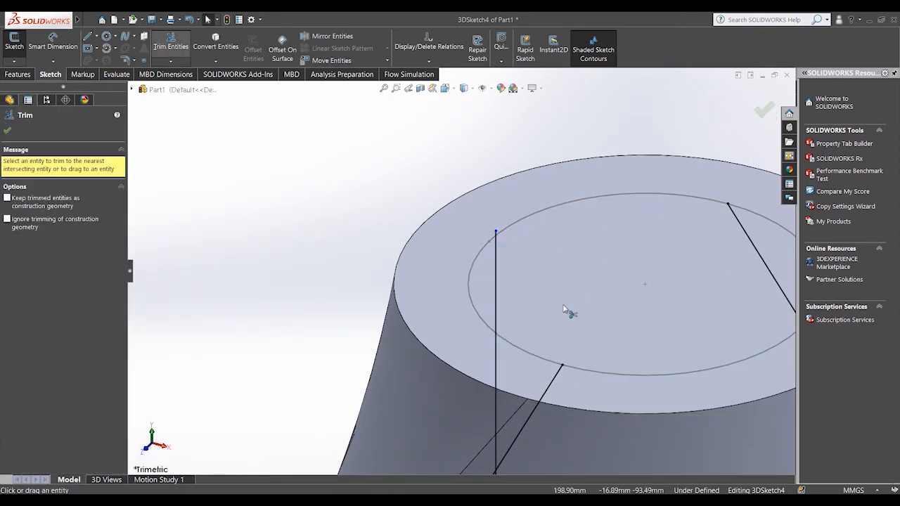
{"action": "left_click", "coordinate": [502, 316]}
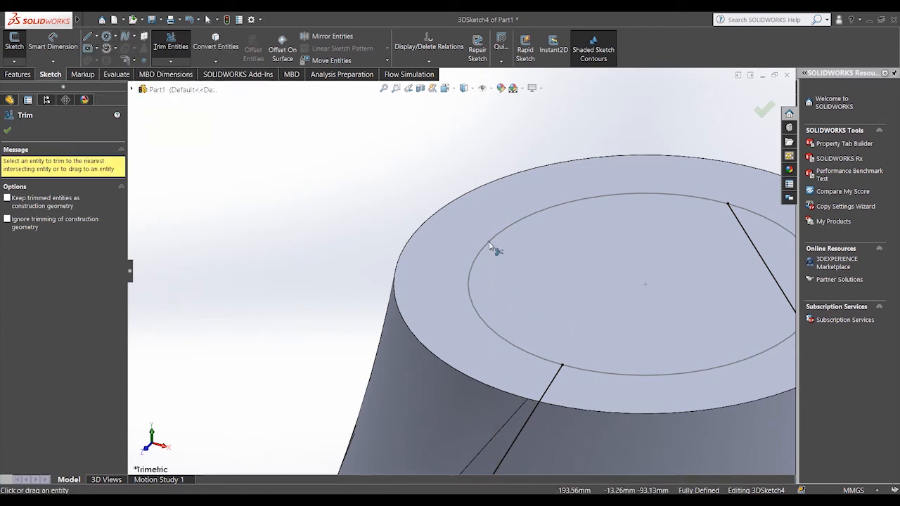
{"action": "left_click", "coordinate": [763, 109]}
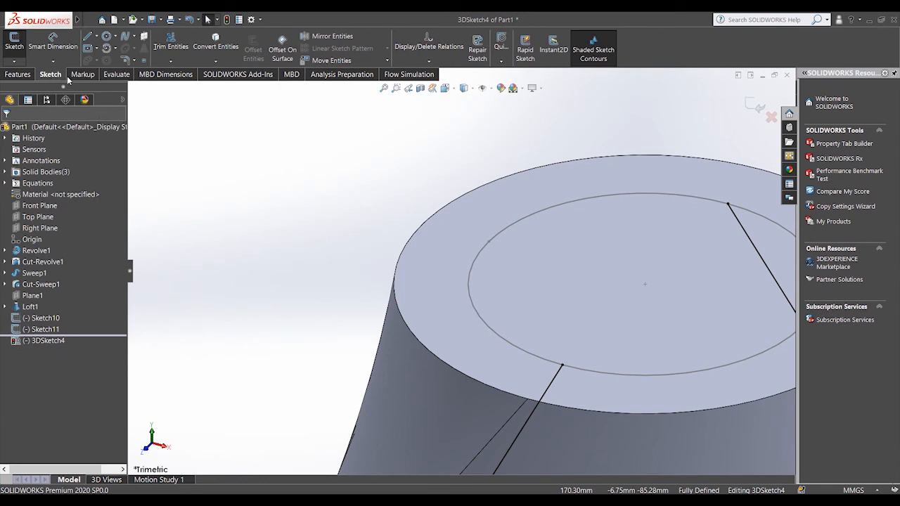
- Draw the fourth line from the inset circle's rear point to the square's remaining rear corner and exit the 3D sketch
{"action": "key", "text": "l"}
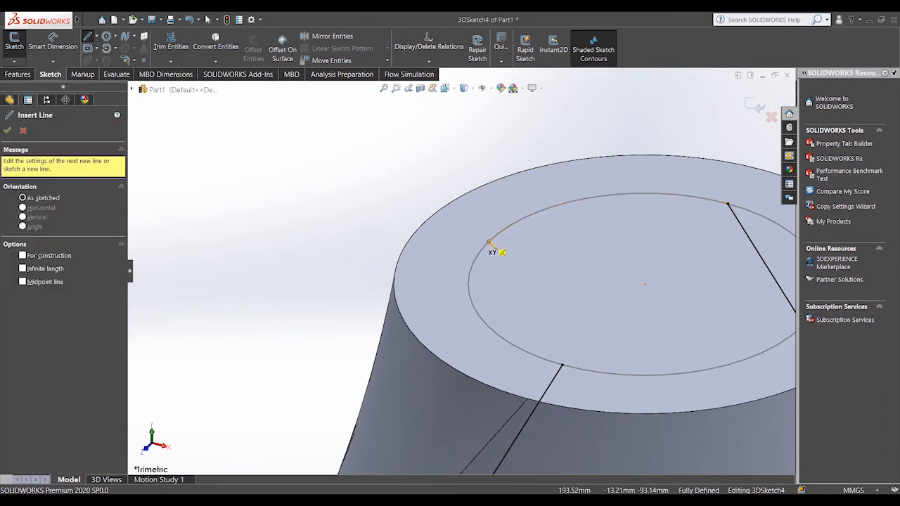
{"action": "left_click", "coordinate": [489, 242]}
{"action": "key", "text": "z"}
{"action": "key", "text": "z"}
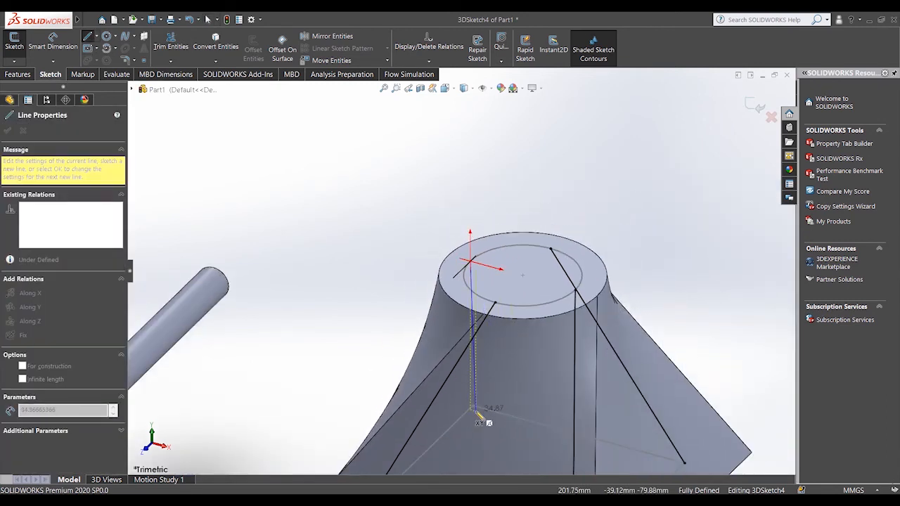
{"action": "right_click", "coordinate": [392, 266]}
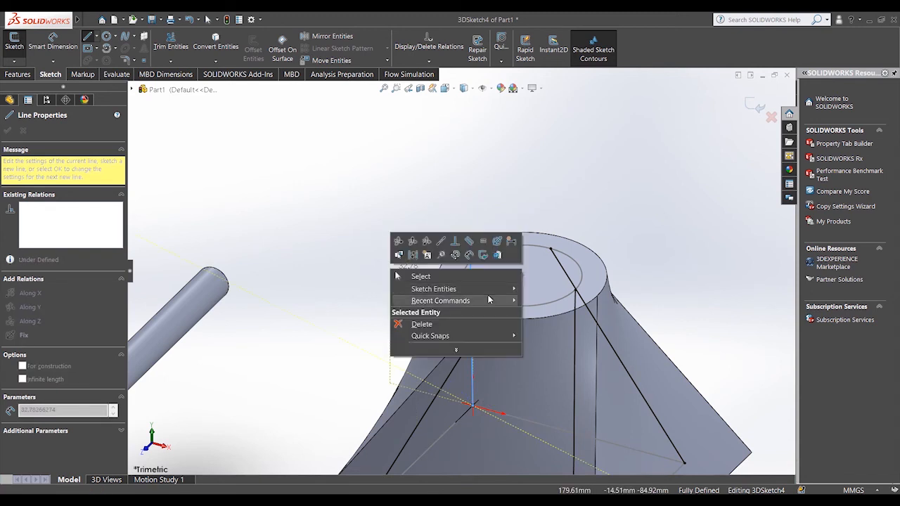
{"action": "left_click", "coordinate": [486, 276]}
{"action": "key", "text": "z"}
{"action": "key", "text": "z"}
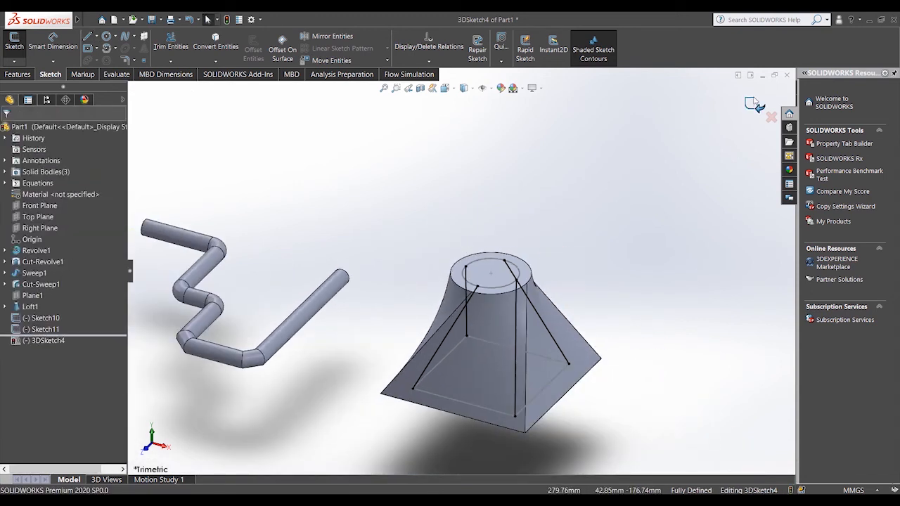
{"action": "left_click", "coordinate": [749, 107]}
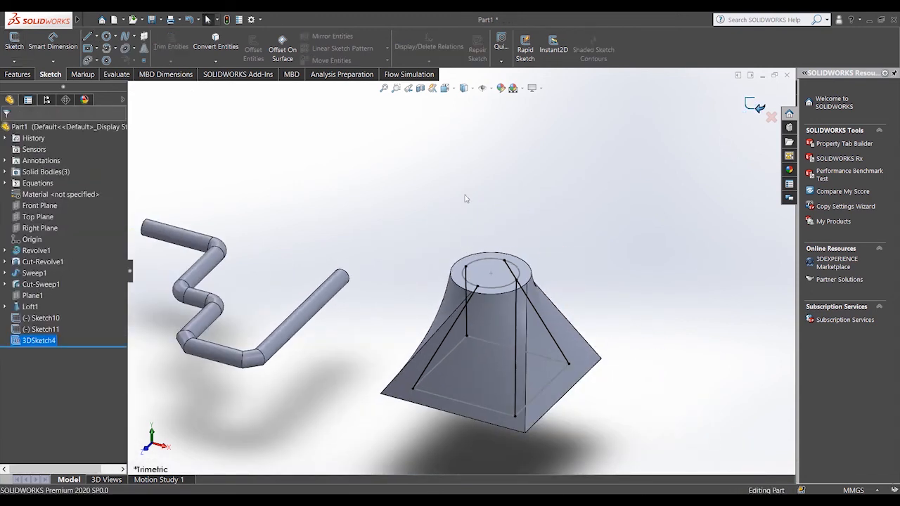
- Start a Lofted Cut using the inset circle and the inset square as its profiles
{"action": "left_click", "coordinate": [17, 74]}
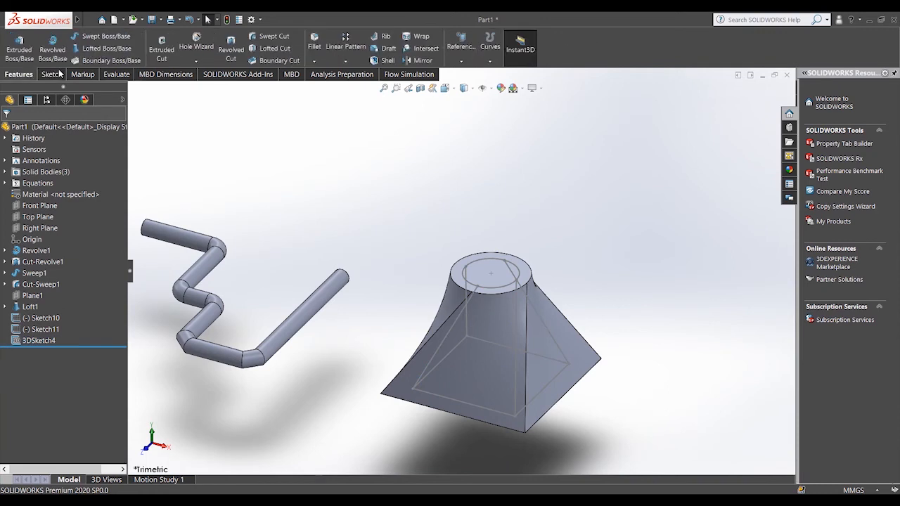
{"action": "left_click", "coordinate": [273, 48]}
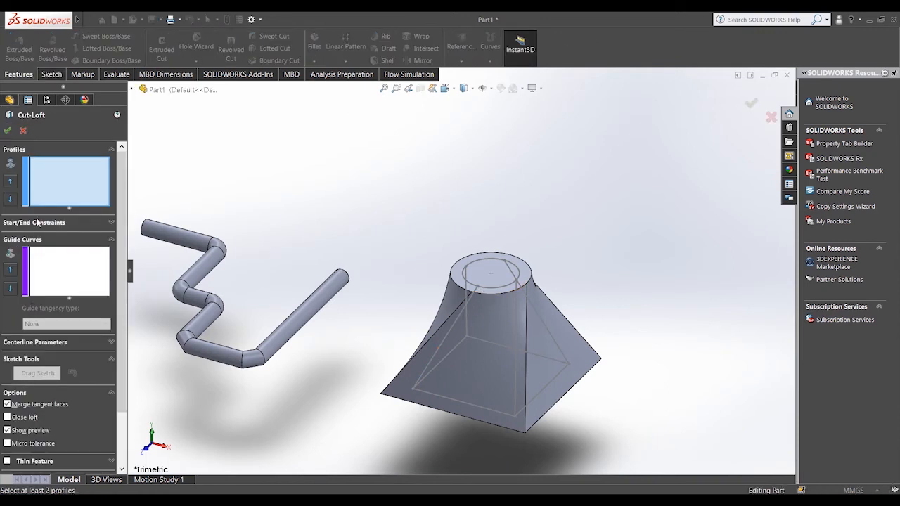
{"action": "left_click", "coordinate": [502, 290]}
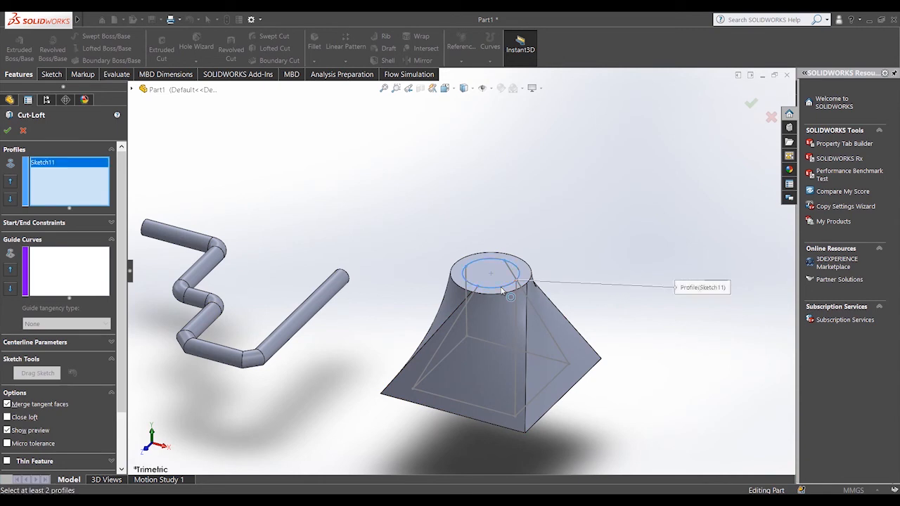
{"action": "left_click", "coordinate": [468, 404]}
- Add the four 3D sketch lines as separate open-loop guide curves and complete the lofted cut
{"action": "left_click", "coordinate": [98, 267]}
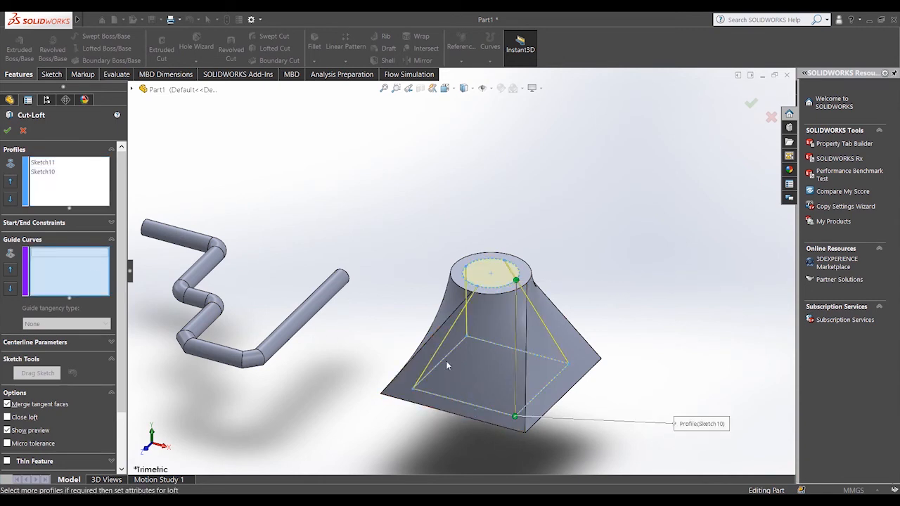
{"action": "scroll", "coordinate": [446, 361], "scroll_direction": "down", "scroll_amount": 4}
{"action": "left_click", "coordinate": [595, 250]}
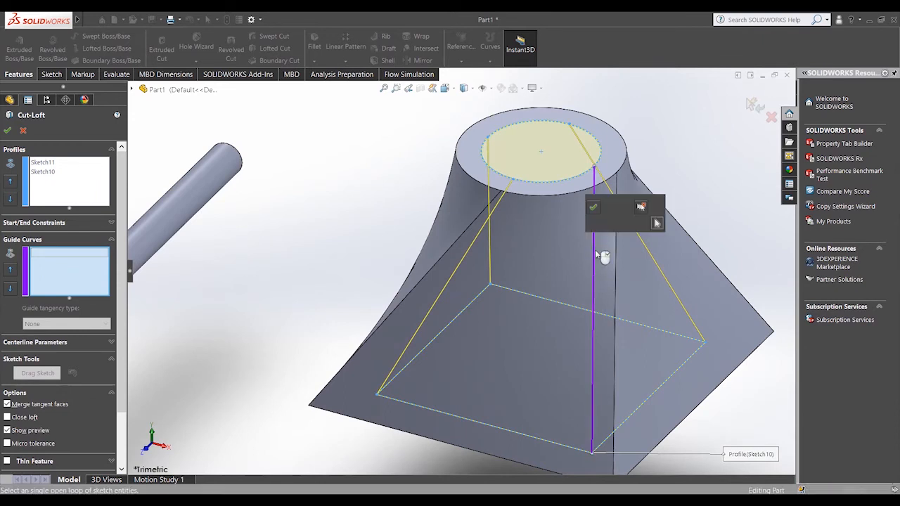
{"action": "left_click", "coordinate": [593, 207]}
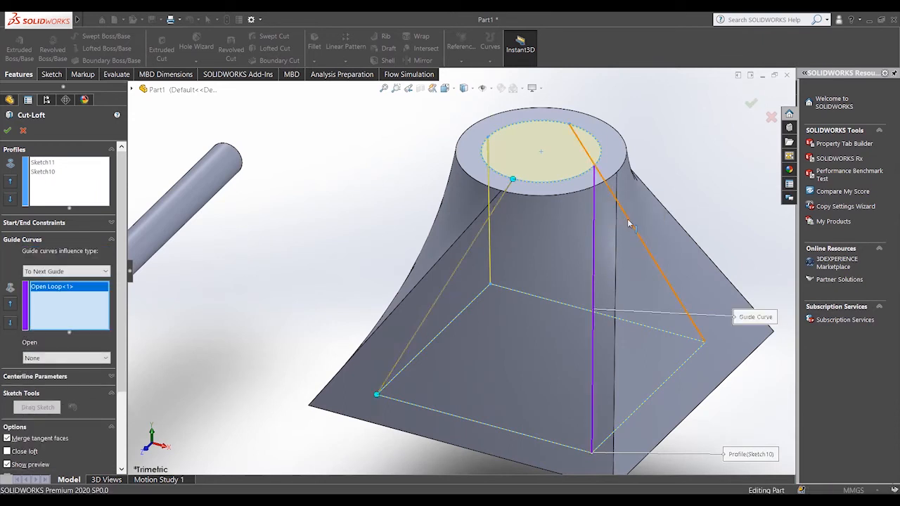
{"action": "left_click", "coordinate": [629, 224]}
{"action": "left_click", "coordinate": [598, 182]}
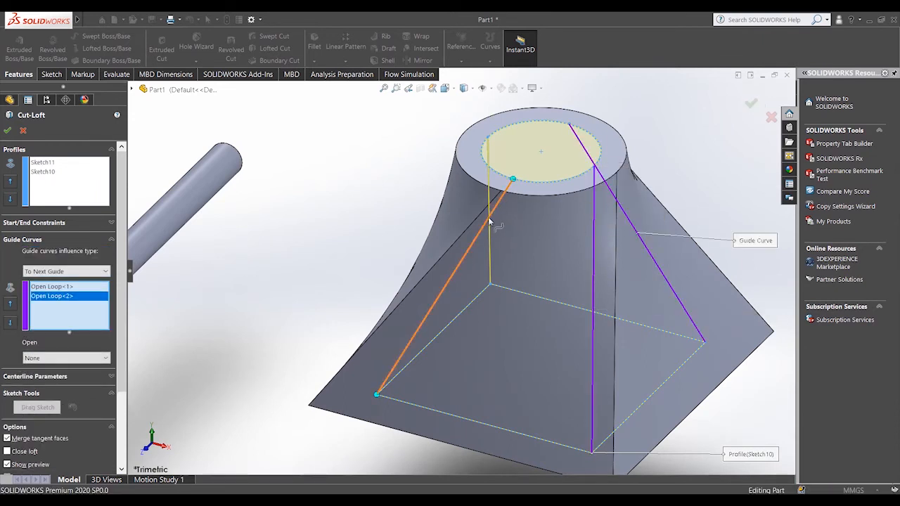
{"action": "left_click", "coordinate": [488, 217]}
{"action": "left_click", "coordinate": [517, 176]}
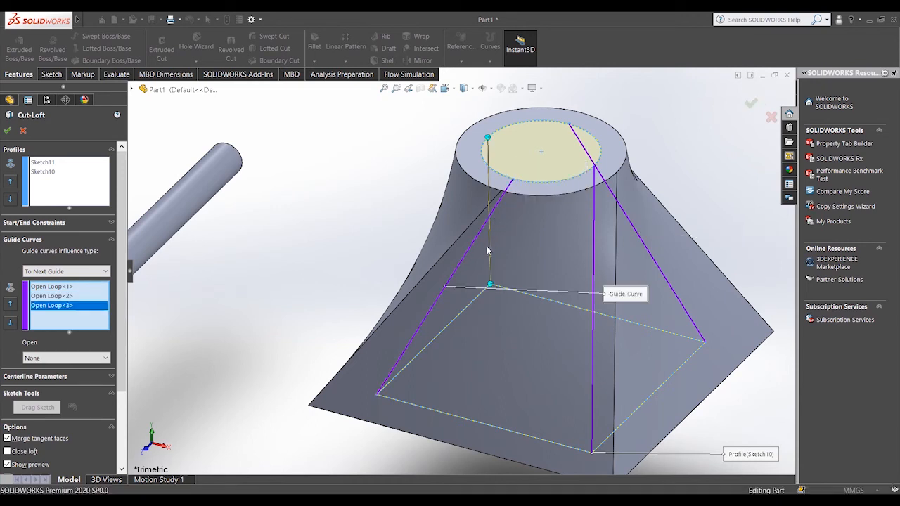
{"action": "left_click", "coordinate": [488, 248]}
{"action": "left_click", "coordinate": [516, 204]}
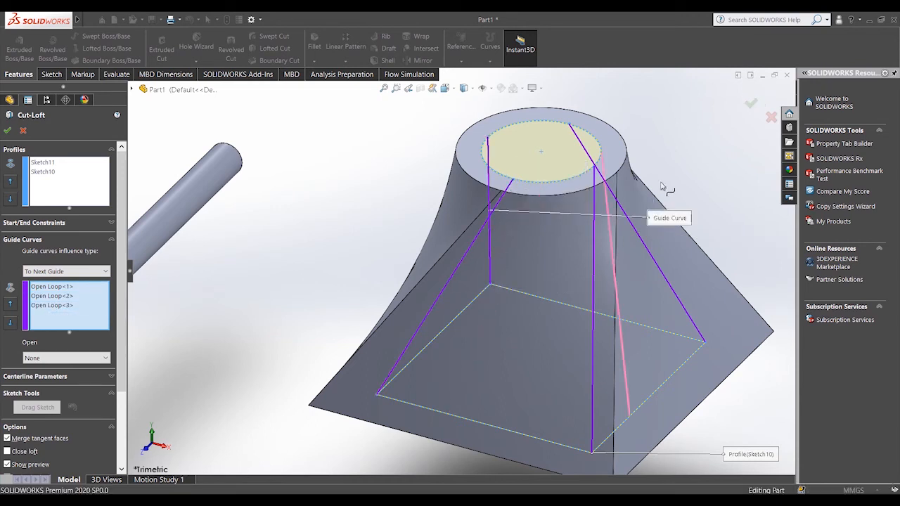
{"action": "left_click", "coordinate": [751, 104]}
- Examine the lofted cut's interior through the opening in the square base
{"action": "right_click", "coordinate": [681, 158]}
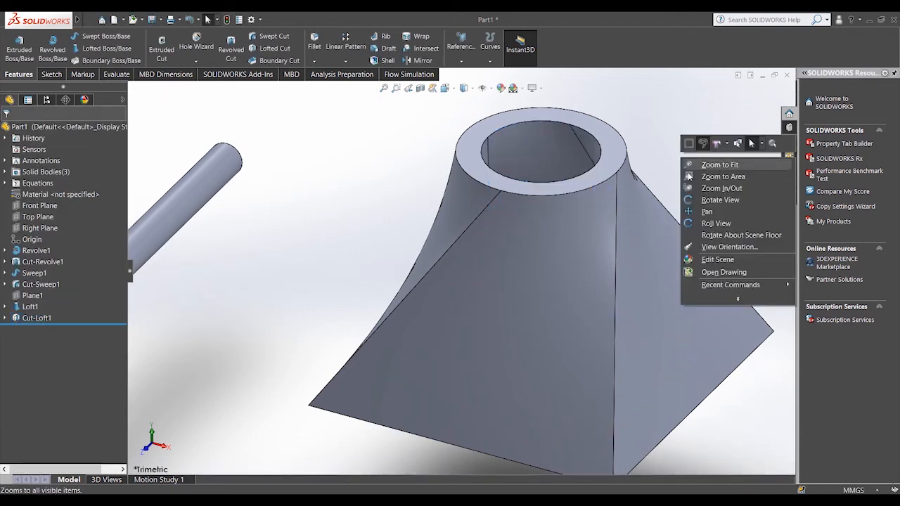
{"action": "left_click", "coordinate": [707, 201]}
{"action": "left_click_drag", "start_coordinate": [650, 202], "coordinate": [667, 326]}
{"action": "left_click_drag", "start_coordinate": [649, 368], "coordinate": [552, 152]}
{"action": "scroll", "coordinate": [560, 380], "scroll_direction": "up", "scroll_amount": 5}
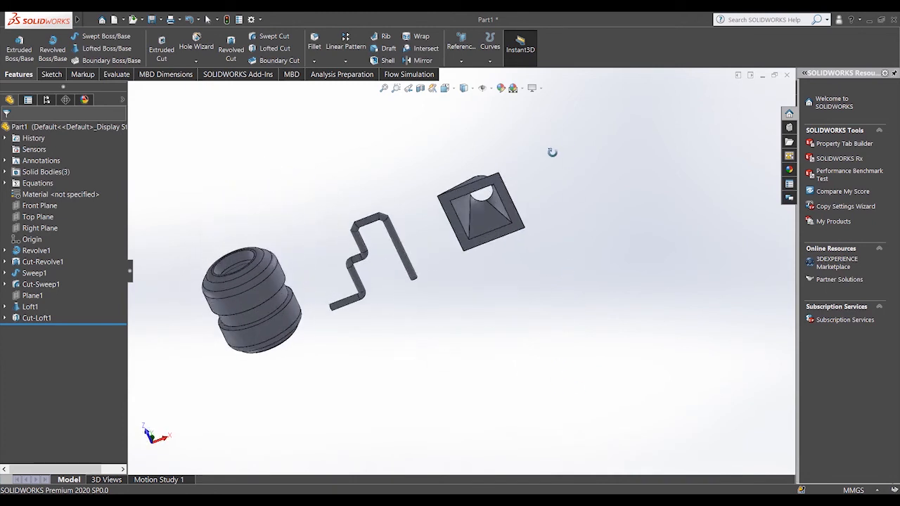
{"action": "scroll", "coordinate": [458, 195], "scroll_direction": "down", "scroll_amount": 5}
{"action": "left_click_drag", "start_coordinate": [634, 273], "coordinate": [639, 243]}
{"action": "scroll", "coordinate": [479, 224], "scroll_direction": "down", "scroll_amount": 3}
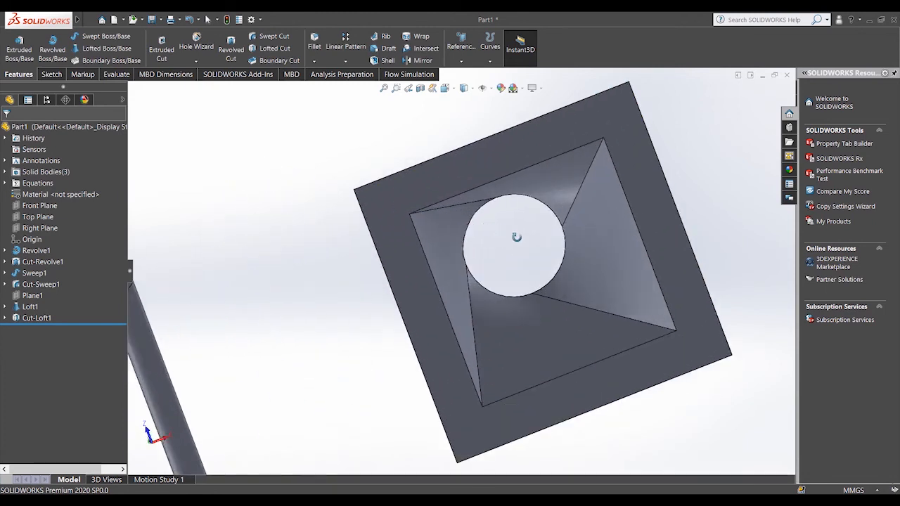
{"action": "scroll", "coordinate": [577, 246], "scroll_direction": "up", "scroll_amount": 2}
{"action": "scroll", "coordinate": [577, 256], "scroll_direction": "down", "scroll_amount": 2}
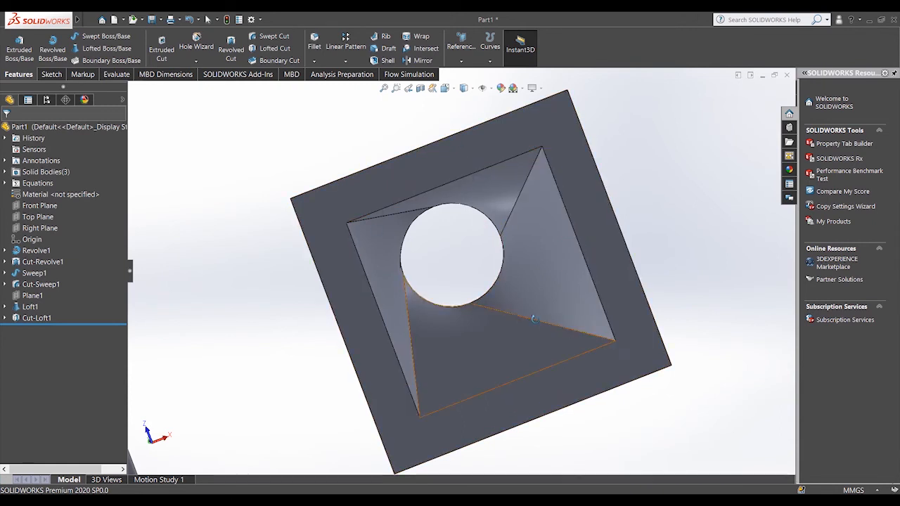
- Examine the hollow lofted body from above and outside, and leave the Rotate View mode
{"action": "middle_click_drag", "start_coordinate": [614, 177], "coordinate": [619, 352]}
{"action": "scroll", "coordinate": [563, 309], "scroll_direction": "up", "scroll_amount": 5}
{"action": "middle_click_drag", "start_coordinate": [541, 287], "coordinate": [451, 316]}
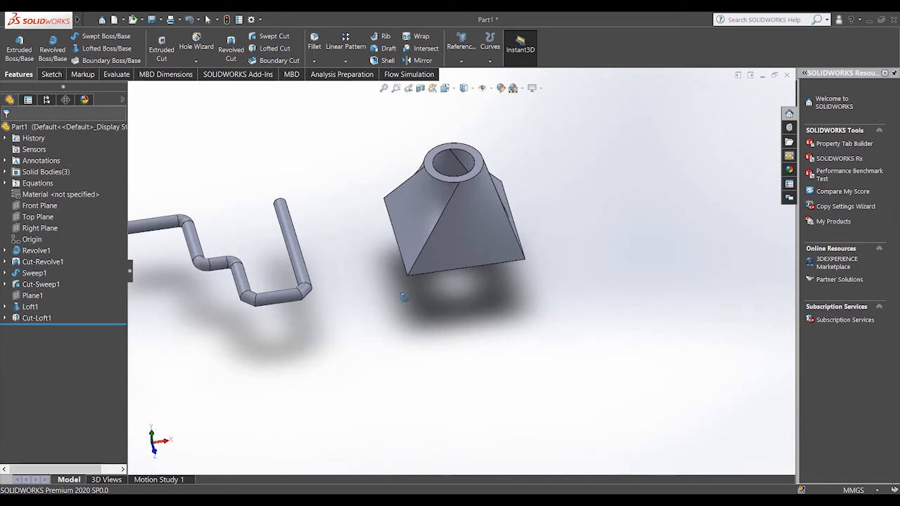
{"action": "scroll", "coordinate": [422, 302], "scroll_direction": "up", "scroll_amount": 5}
{"action": "scroll", "coordinate": [358, 298], "scroll_direction": "down", "scroll_amount": 2}
{"action": "middle_click_drag", "start_coordinate": [418, 291], "coordinate": [395, 299]}
{"action": "right_click", "coordinate": [436, 218]}
{"action": "left_click", "coordinate": [454, 225]}
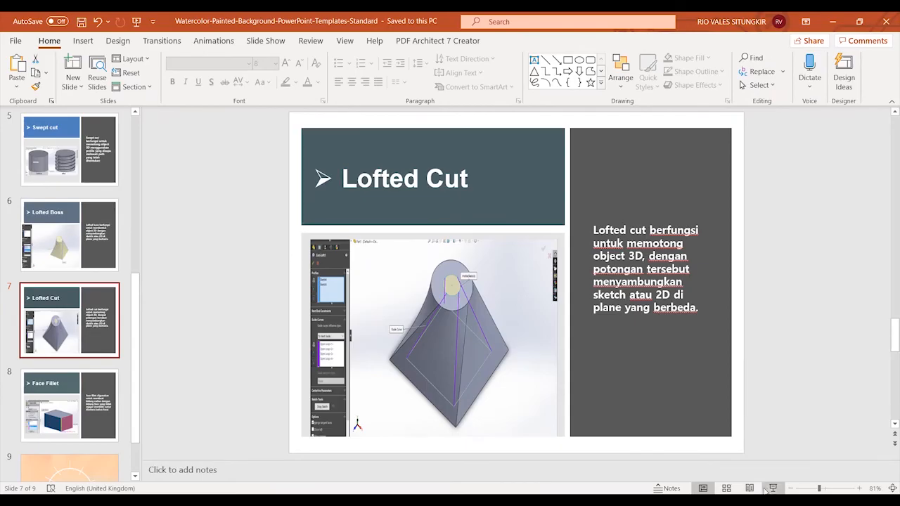
- Switch to PowerPoint, present the Lofted Cut slide, advance to the Face Fillet slide, and end the slide show
{"action": "key", "text": "shift+F5"}
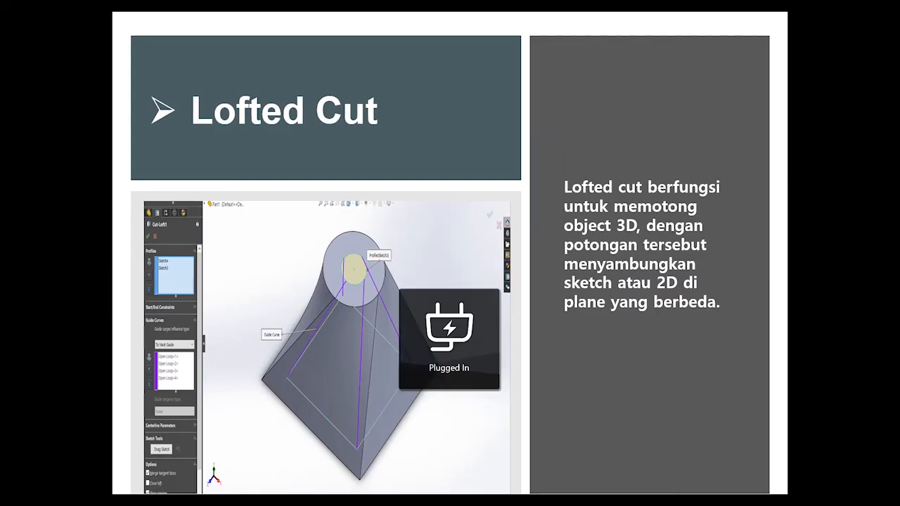
{"action": "key", "text": "Right"}
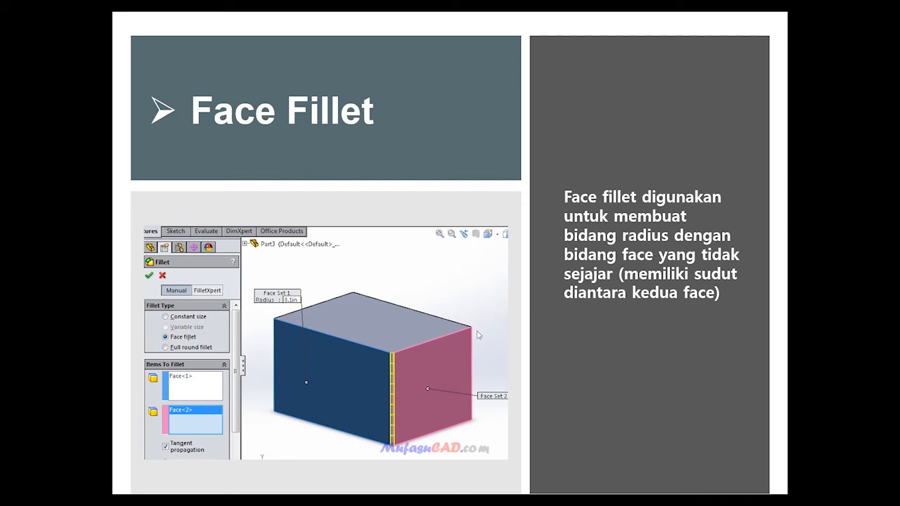
{"action": "key", "text": "Escape"}
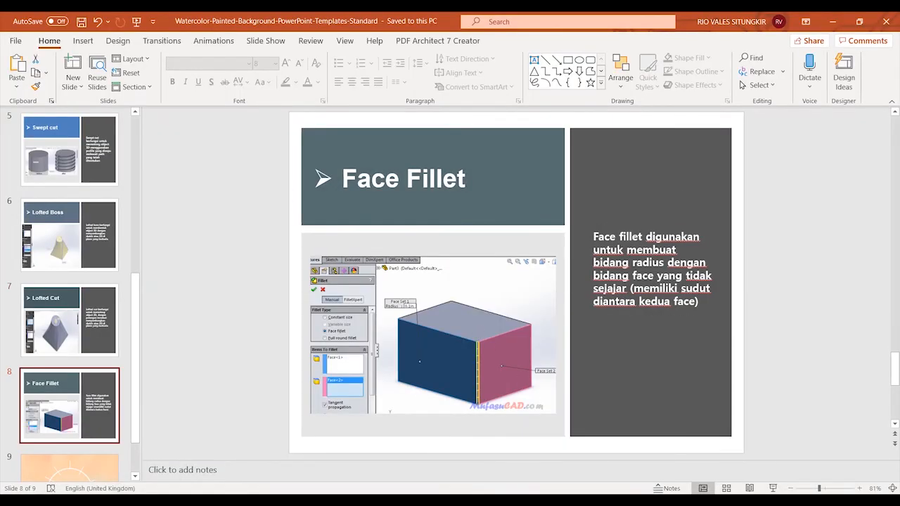
- Switch to SOLIDWORKS and inspect the outer cylindrical faces around the groove of the revolved body, leaving nothing selected
{"action": "left_click", "coordinate": [449, 501]}
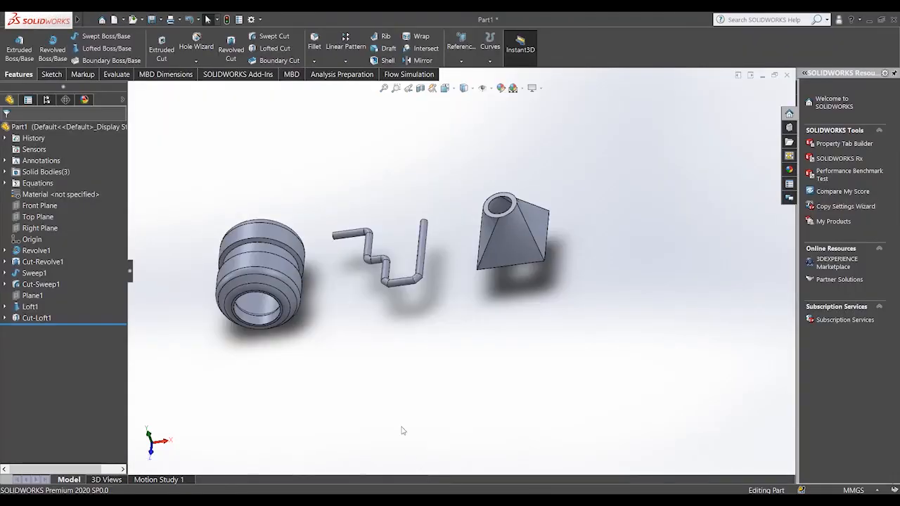
{"action": "scroll", "coordinate": [264, 269], "scroll_direction": "up", "scroll_amount": 5}
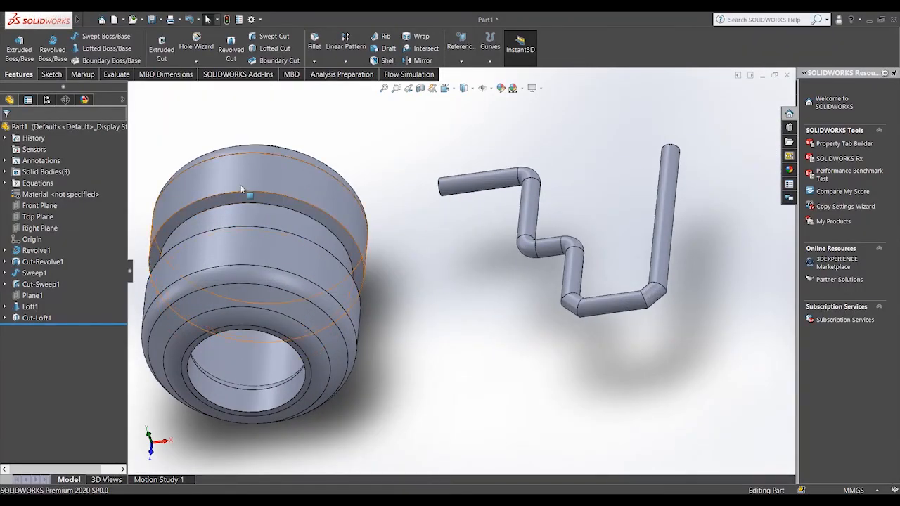
{"action": "left_click", "coordinate": [260, 177]}
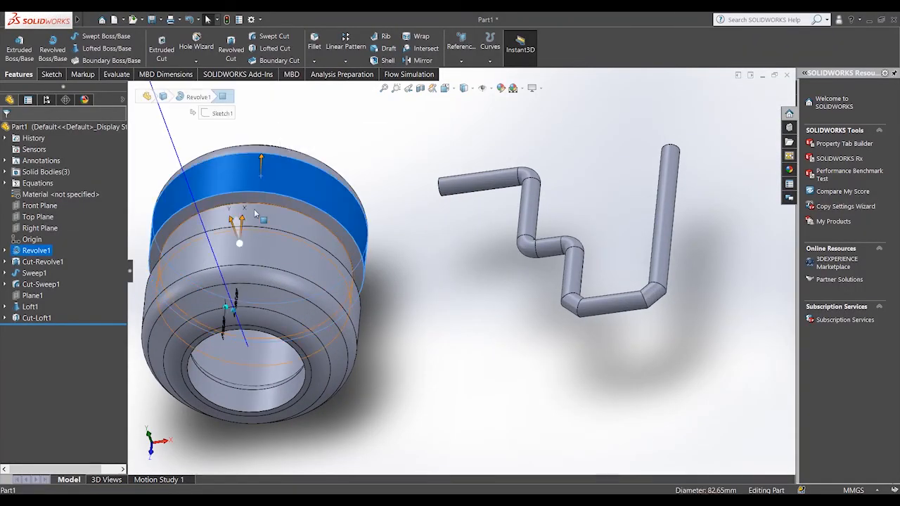
{"action": "left_click", "coordinate": [255, 224]}
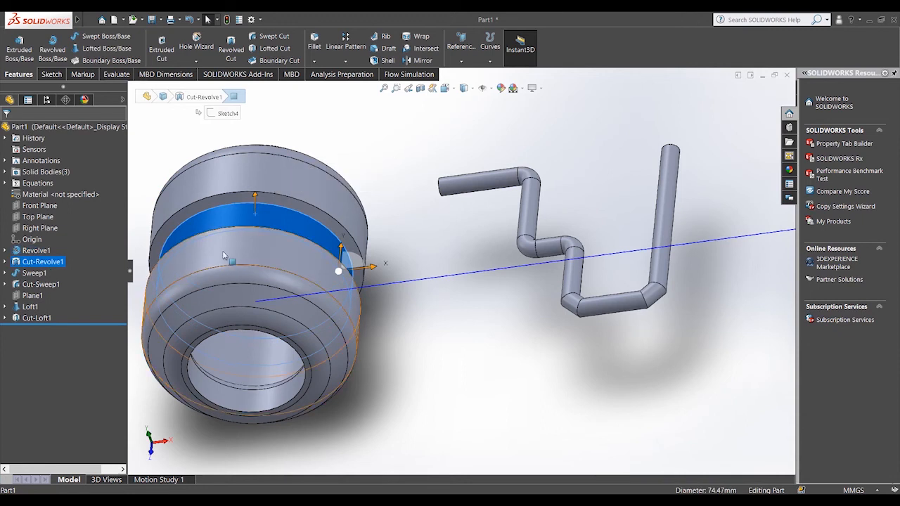
{"action": "left_click", "coordinate": [231, 236]}
{"action": "left_click", "coordinate": [408, 129]}
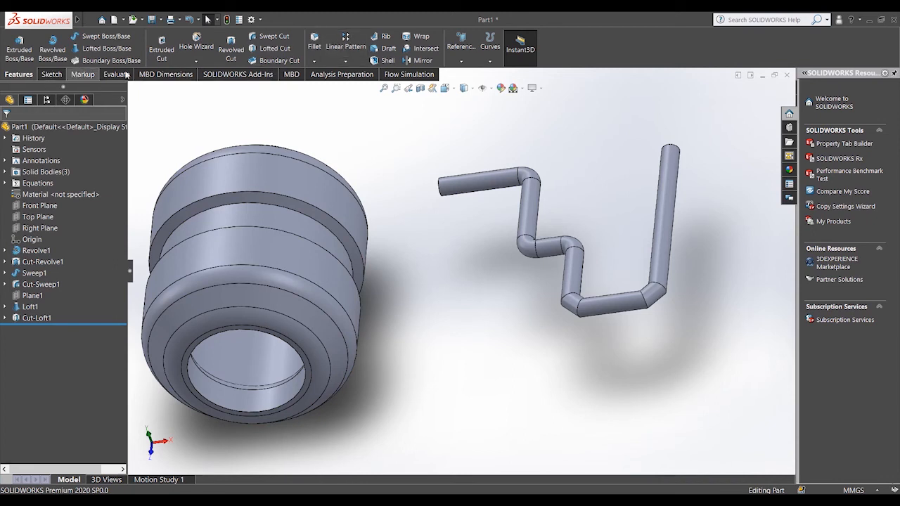
- Fillet the revolved body with a 1 mm radius, selecting its large outer face, the groove floor and the adjacent outer face
{"action": "left_click", "coordinate": [315, 48]}
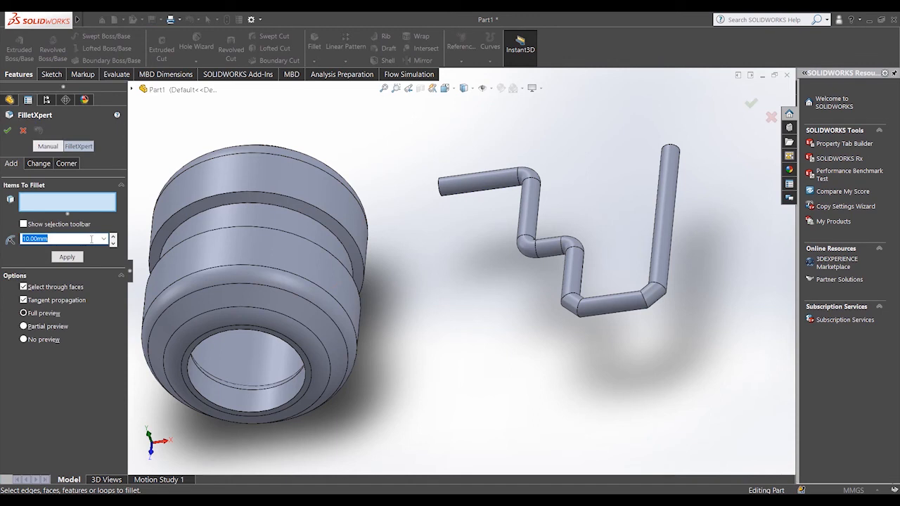
{"action": "type", "text": "1"}
{"action": "key", "text": "Return"}
{"action": "scroll", "coordinate": [254, 209], "scroll_direction": "up", "scroll_amount": 2}
{"action": "scroll", "coordinate": [296, 214], "scroll_direction": "down", "scroll_amount": 2}
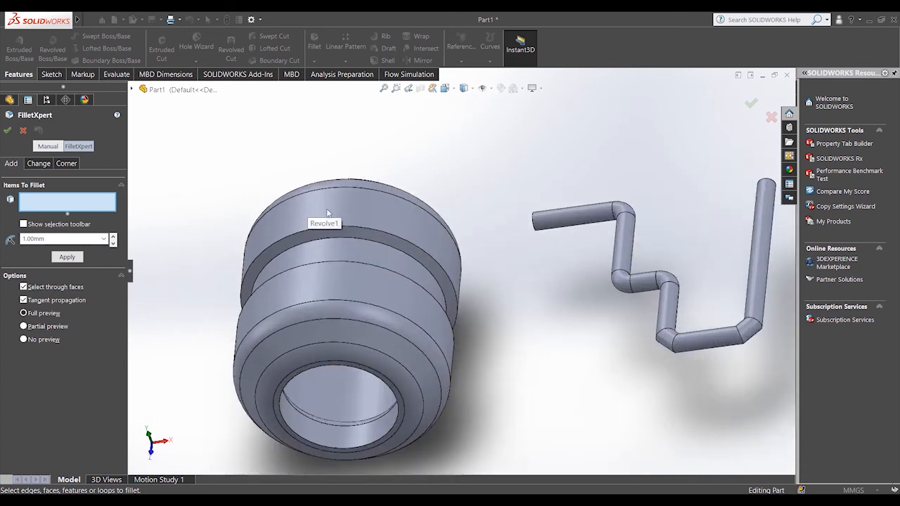
{"action": "left_click", "coordinate": [366, 208]}
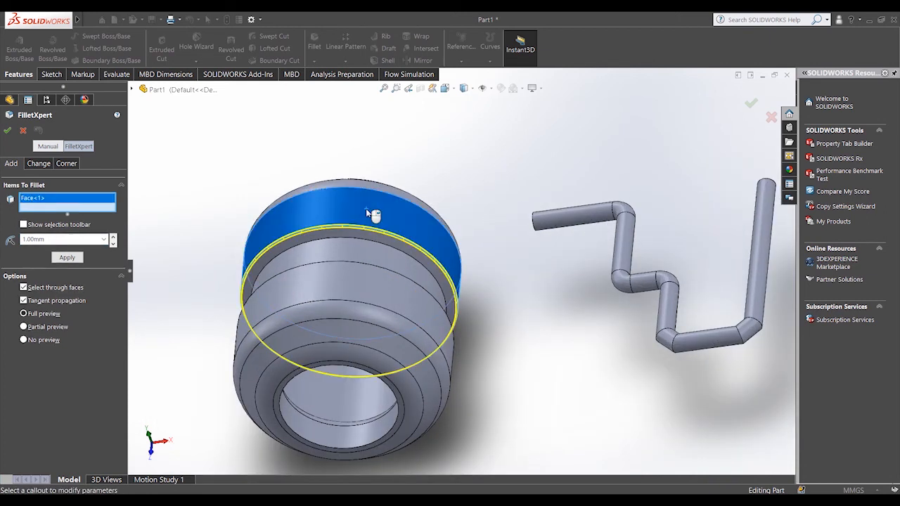
{"action": "left_click", "coordinate": [351, 257]}
{"action": "left_click", "coordinate": [350, 293]}
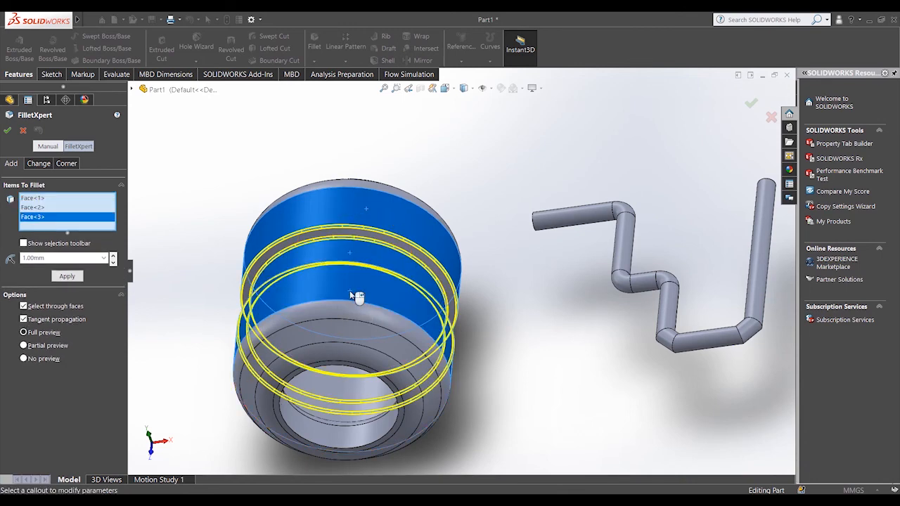
{"action": "scroll", "coordinate": [591, 365], "scroll_direction": "up", "scroll_amount": 3}
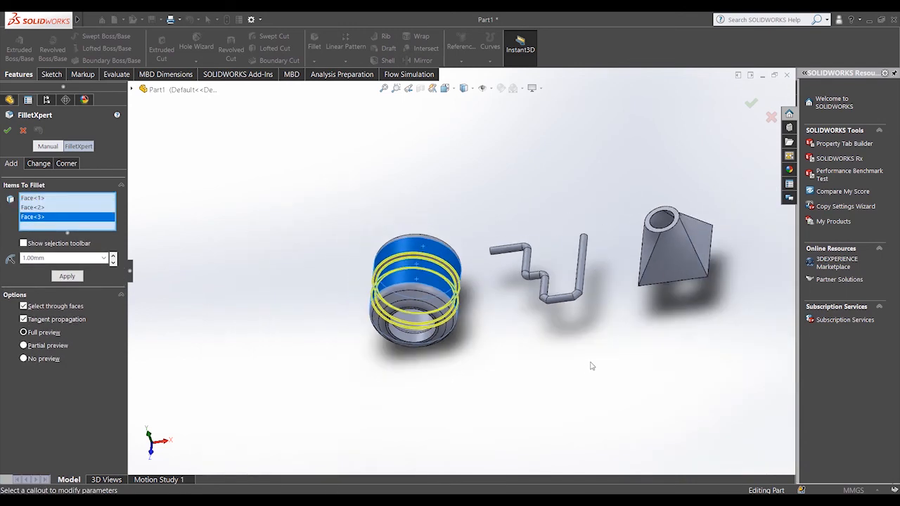
{"action": "scroll", "coordinate": [660, 301], "scroll_direction": "down", "scroll_amount": 3}
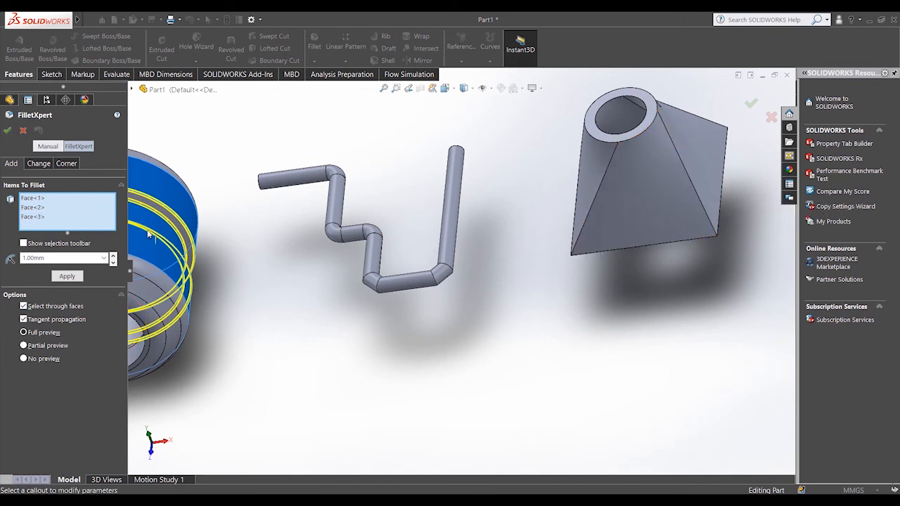
{"action": "scroll", "coordinate": [159, 236], "scroll_direction": "up", "scroll_amount": 3}
{"action": "left_click", "coordinate": [6, 130]}
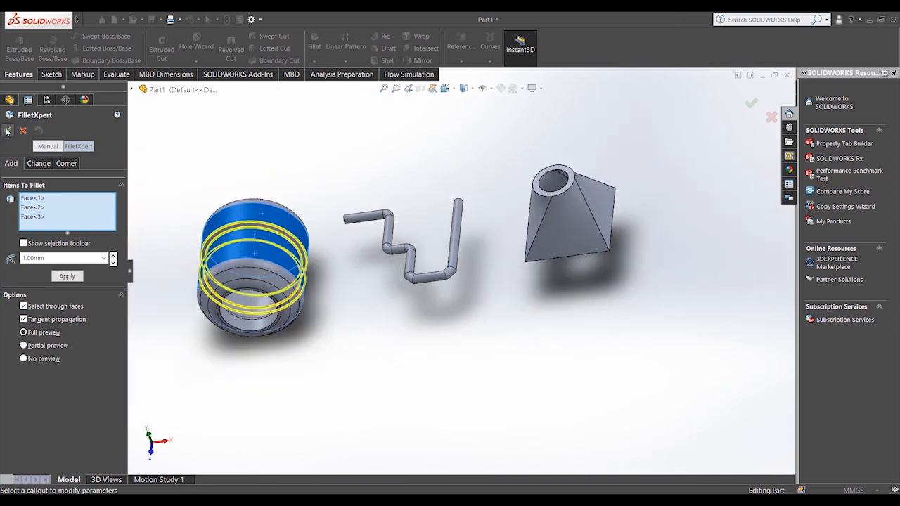
- Examine the filleted groove edges of the revolved body up close
{"action": "right_click", "coordinate": [350, 240]}
{"action": "left_click", "coordinate": [391, 304]}
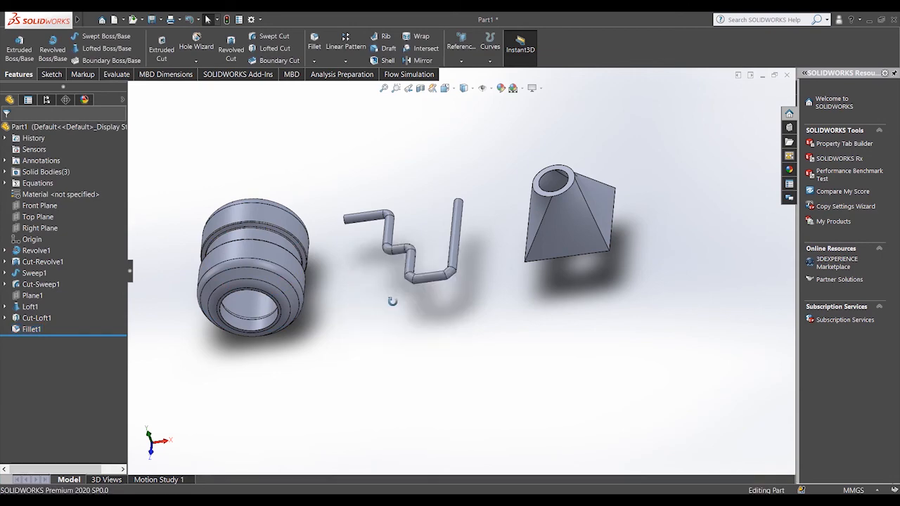
{"action": "left_click_drag", "start_coordinate": [394, 305], "coordinate": [373, 338]}
{"action": "scroll", "coordinate": [689, 362], "scroll_direction": "down", "scroll_amount": 5}
{"action": "left_click_drag", "start_coordinate": [784, 414], "coordinate": [556, 206]}
{"action": "scroll", "coordinate": [554, 204], "scroll_direction": "down", "scroll_amount": 3}
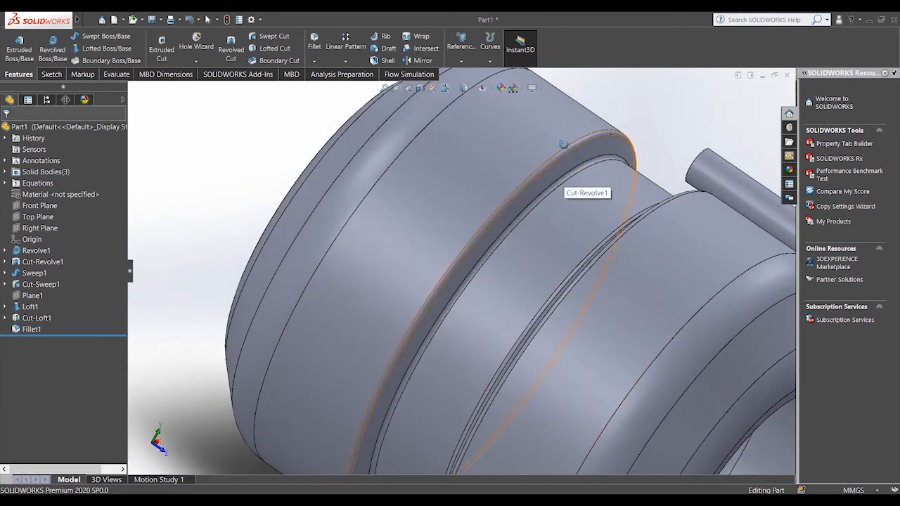
{"action": "scroll", "coordinate": [567, 186], "scroll_direction": "down", "scroll_amount": 2}
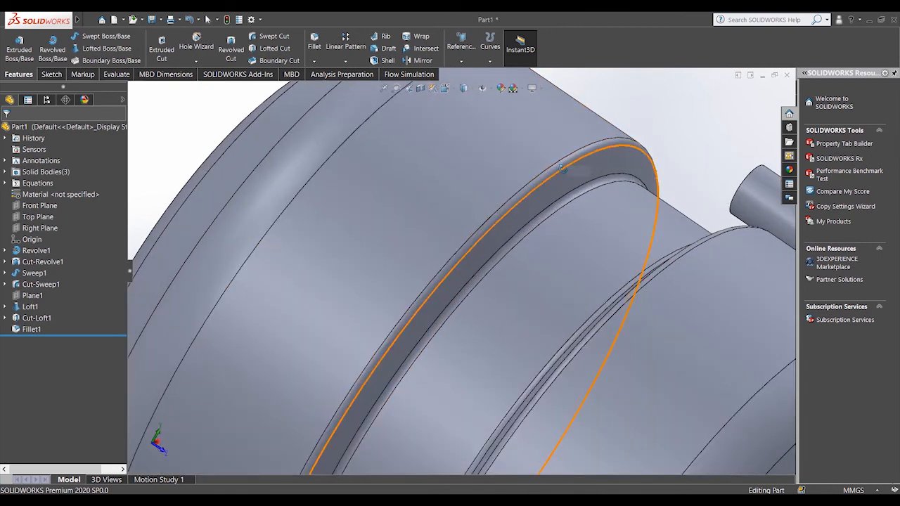
{"action": "scroll", "coordinate": [563, 168], "scroll_direction": "down", "scroll_amount": 2}
{"action": "scroll", "coordinate": [573, 243], "scroll_direction": "up", "scroll_amount": 2}
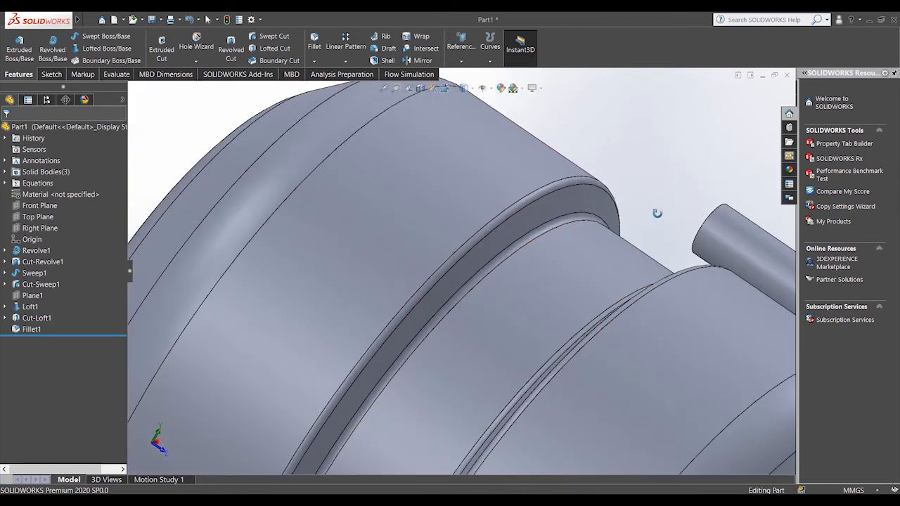
- Examine the revolved body's rounded end and side profile, leave view rotation, and restore the Trimetric view
{"action": "scroll", "coordinate": [658, 218], "scroll_direction": "up", "scroll_amount": 10}
{"action": "middle_click_drag", "start_coordinate": [669, 350], "coordinate": [652, 378]}
{"action": "scroll", "coordinate": [533, 391], "scroll_direction": "down", "scroll_amount": 6}
{"action": "scroll", "coordinate": [645, 382], "scroll_direction": "down", "scroll_amount": 2}
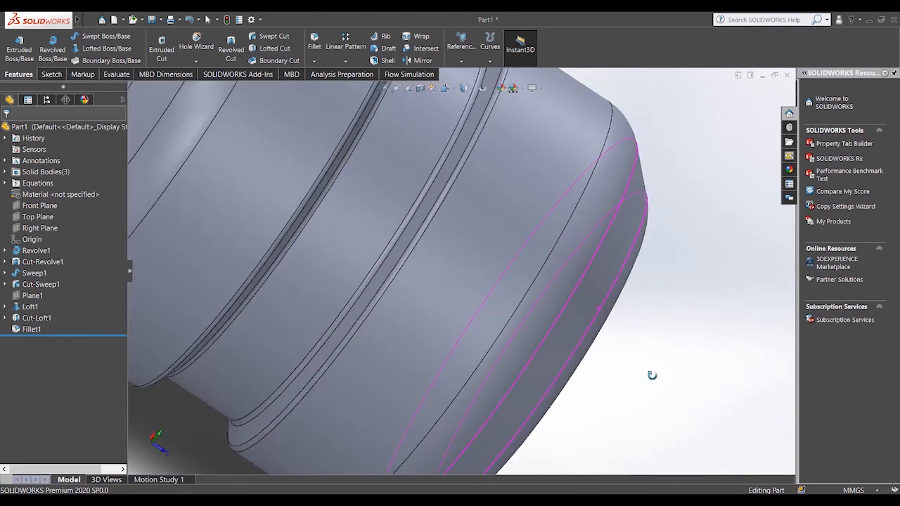
{"action": "scroll", "coordinate": [542, 372], "scroll_direction": "up", "scroll_amount": 5}
{"action": "middle_click_drag", "start_coordinate": [534, 237], "coordinate": [517, 189]}
{"action": "right_click", "coordinate": [553, 173]}
{"action": "left_click", "coordinate": [567, 180]}
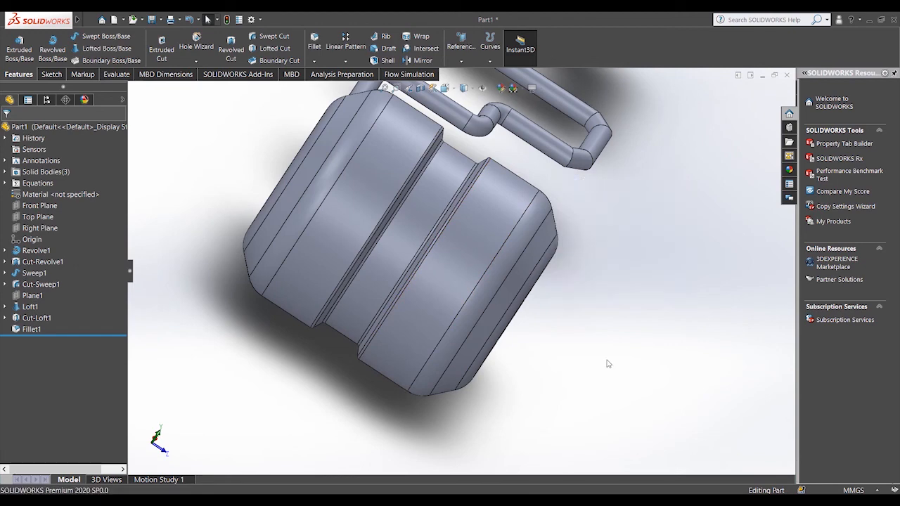
{"action": "key", "text": "space"}
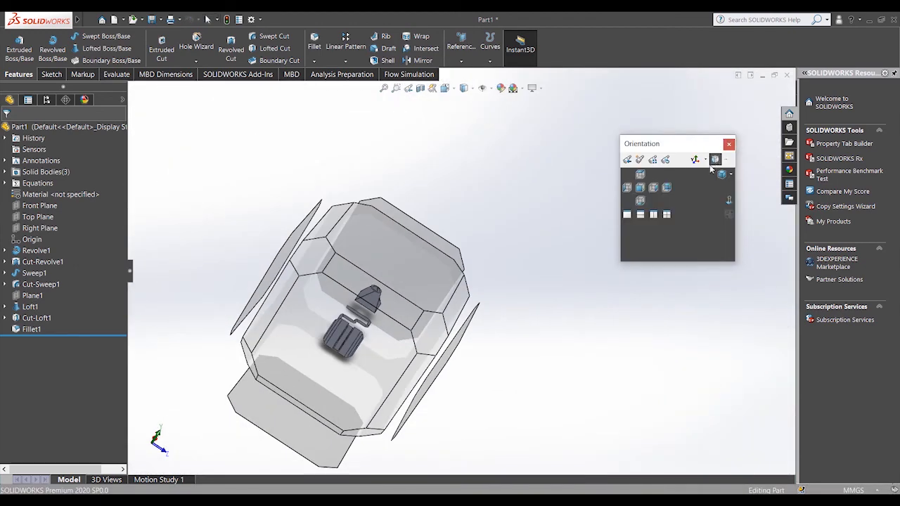
{"action": "left_click", "coordinate": [721, 176]}
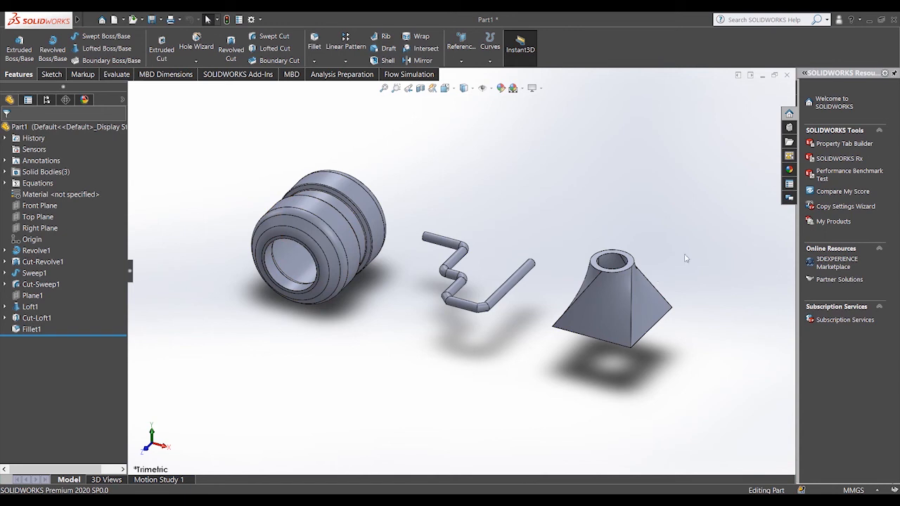
- Open the appearance library's Gloss glass category and browse its glass appearances
{"action": "left_click", "coordinate": [790, 172]}
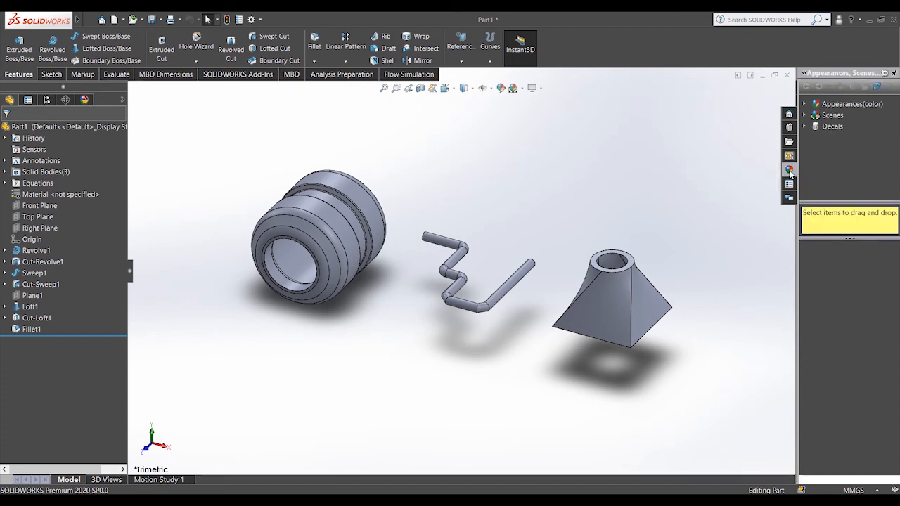
{"action": "left_click", "coordinate": [806, 103]}
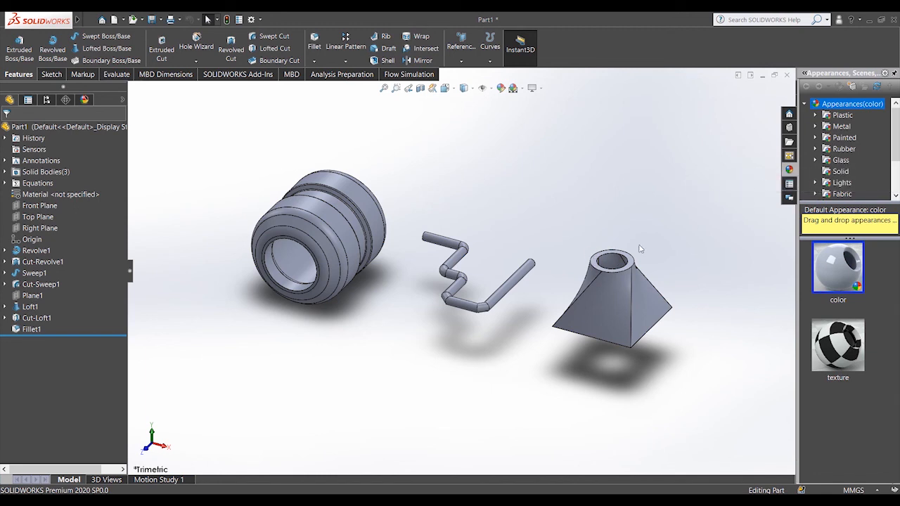
{"action": "scroll", "coordinate": [490, 281], "scroll_direction": "down", "scroll_amount": 1}
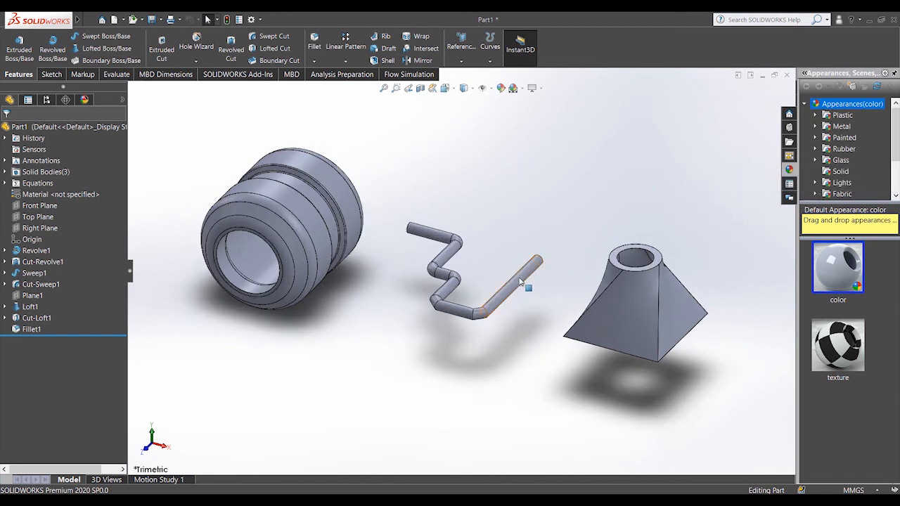
{"action": "left_click", "coordinate": [816, 161]}
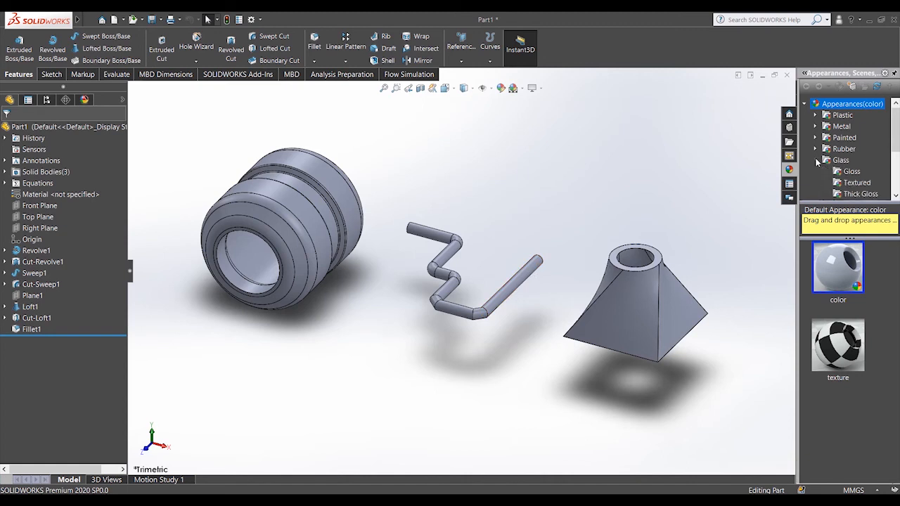
{"action": "scroll", "coordinate": [844, 169], "scroll_direction": "down", "scroll_amount": 3}
{"action": "scroll", "coordinate": [848, 176], "scroll_direction": "up", "scroll_amount": 3}
{"action": "left_click", "coordinate": [849, 174]}
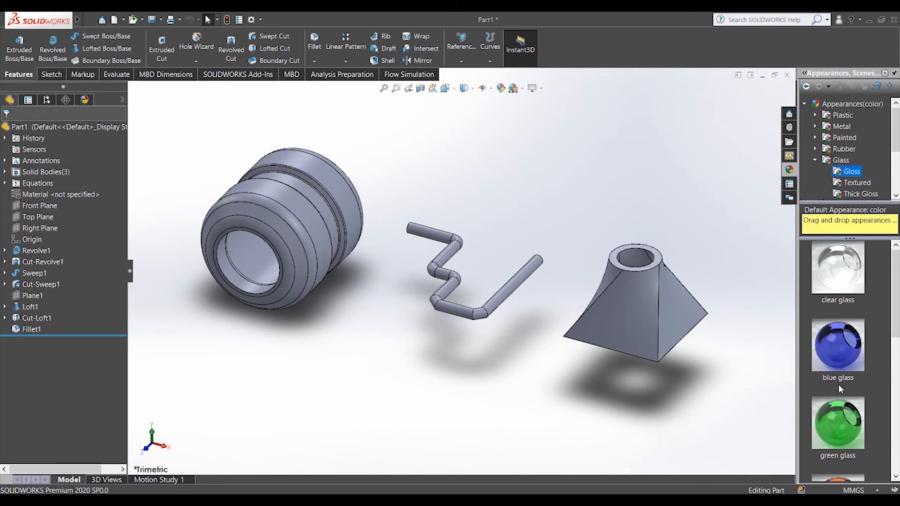
{"action": "scroll", "coordinate": [839, 389], "scroll_direction": "down", "scroll_amount": 2}
{"action": "scroll", "coordinate": [837, 318], "scroll_direction": "up", "scroll_amount": 2}
{"action": "scroll", "coordinate": [838, 422], "scroll_direction": "down", "scroll_amount": 2}
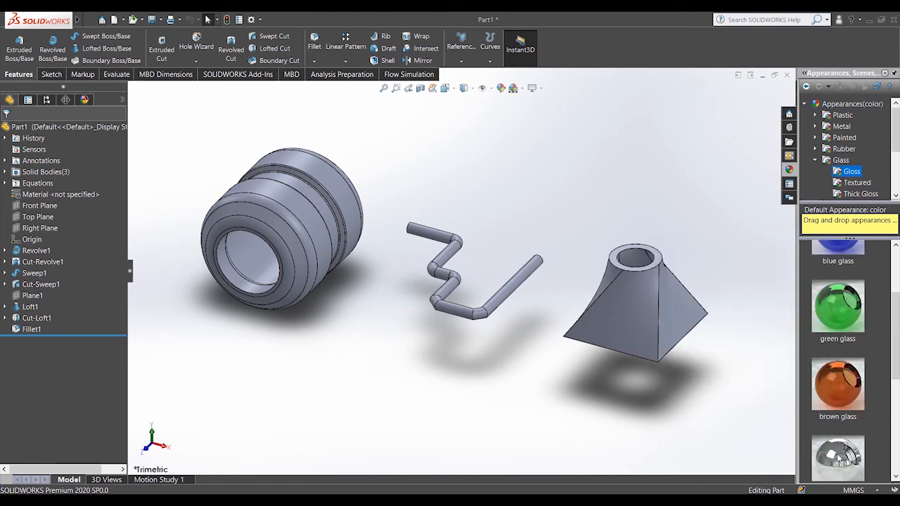
{"action": "scroll", "coordinate": [838, 443], "scroll_direction": "down", "scroll_amount": 4}
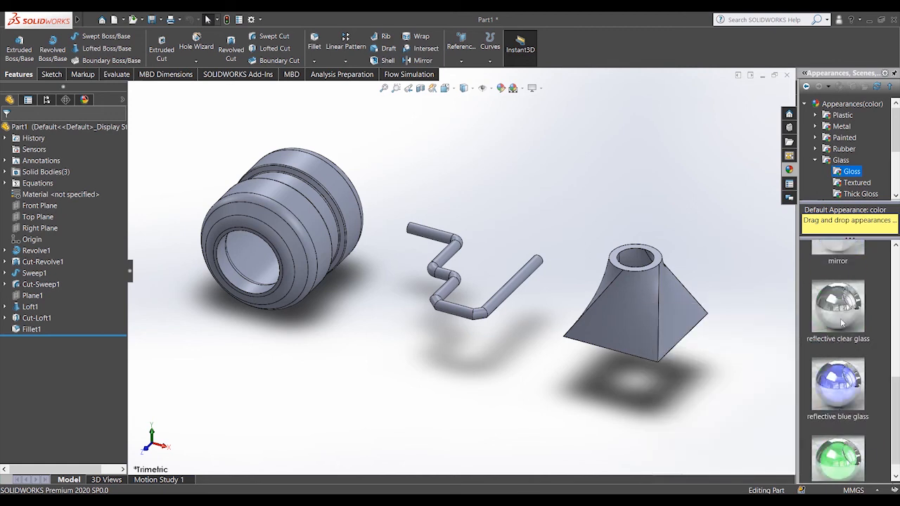
{"action": "scroll", "coordinate": [842, 322], "scroll_direction": "up", "scroll_amount": 5}
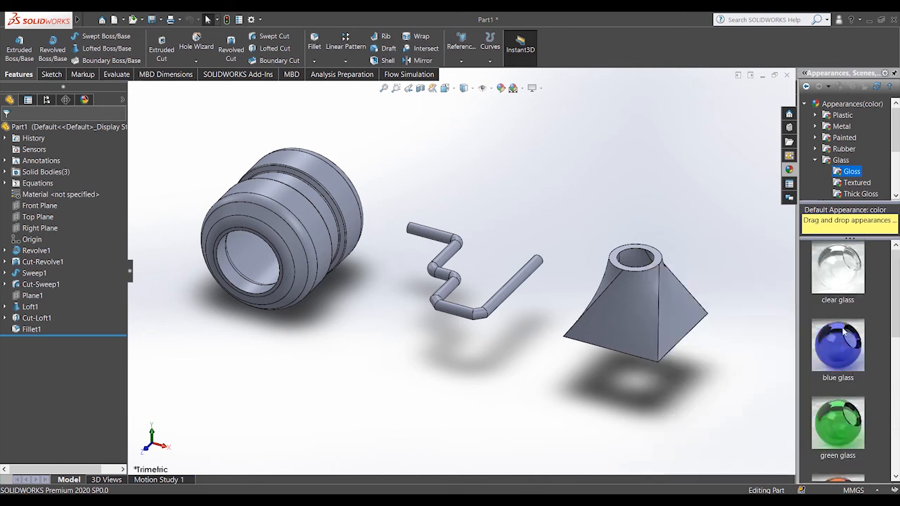
{"action": "left_click_drag", "start_coordinate": [822, 422], "coordinate": [505, 294]}
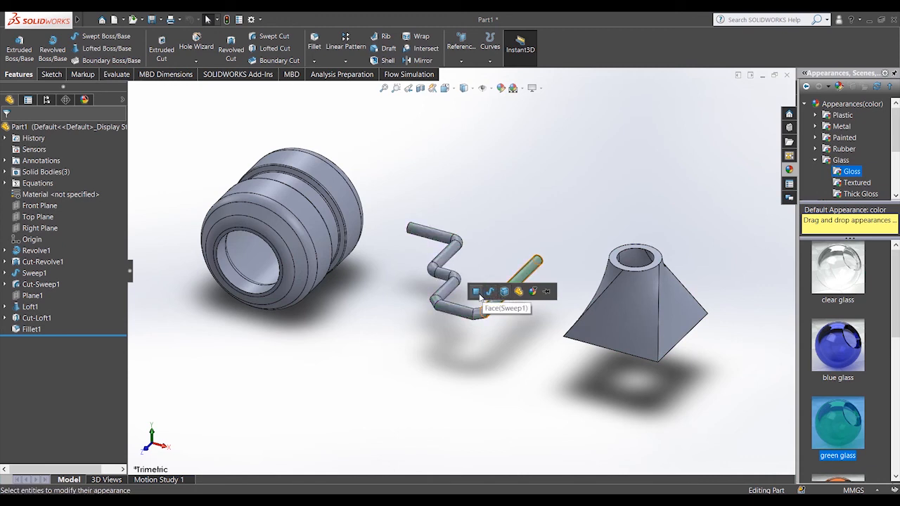
{"action": "scroll", "coordinate": [492, 292], "scroll_direction": "down", "scroll_amount": 3}
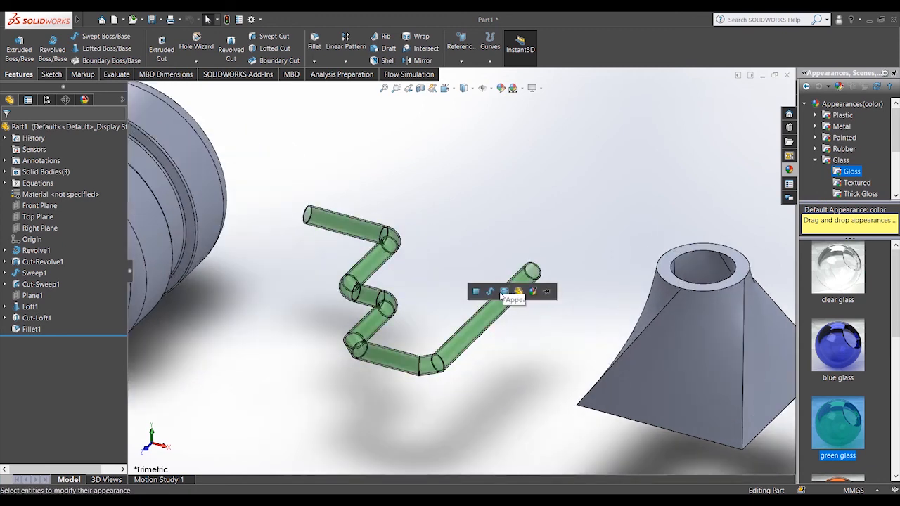
{"action": "scroll", "coordinate": [488, 362], "scroll_direction": "down", "scroll_amount": 3}
- Apply the green glass appearance to the entire swept rod body
{"action": "left_click_drag", "start_coordinate": [844, 422], "coordinate": [504, 267]}
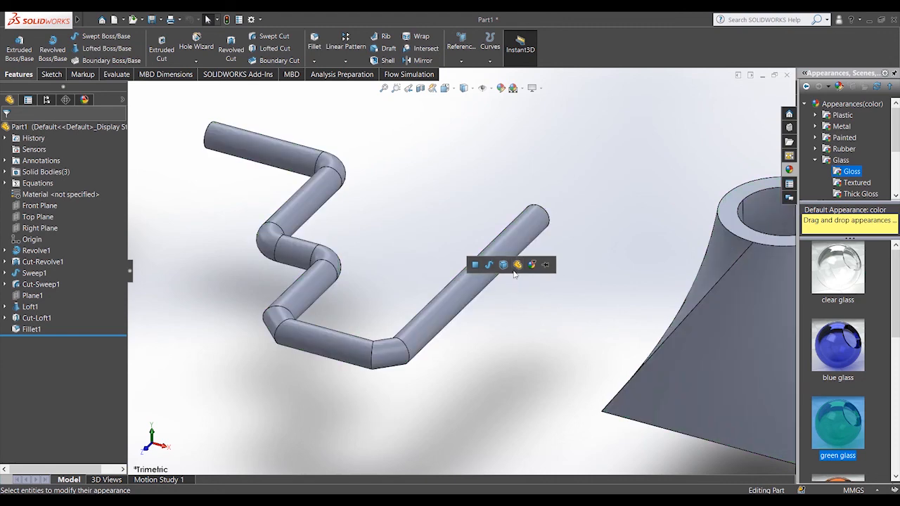
{"action": "scroll", "coordinate": [515, 284], "scroll_direction": "down", "scroll_amount": 3}
{"action": "scroll", "coordinate": [516, 288], "scroll_direction": "up", "scroll_amount": 6}
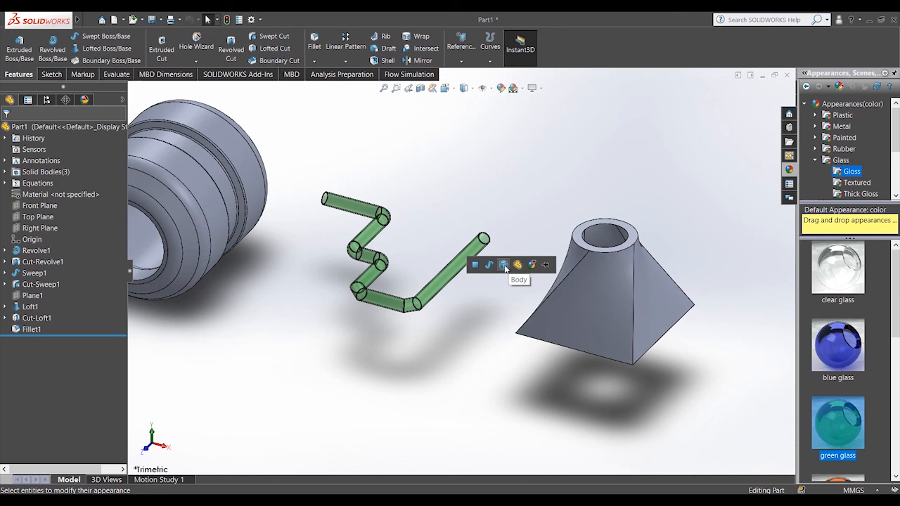
{"action": "left_click", "coordinate": [505, 268]}
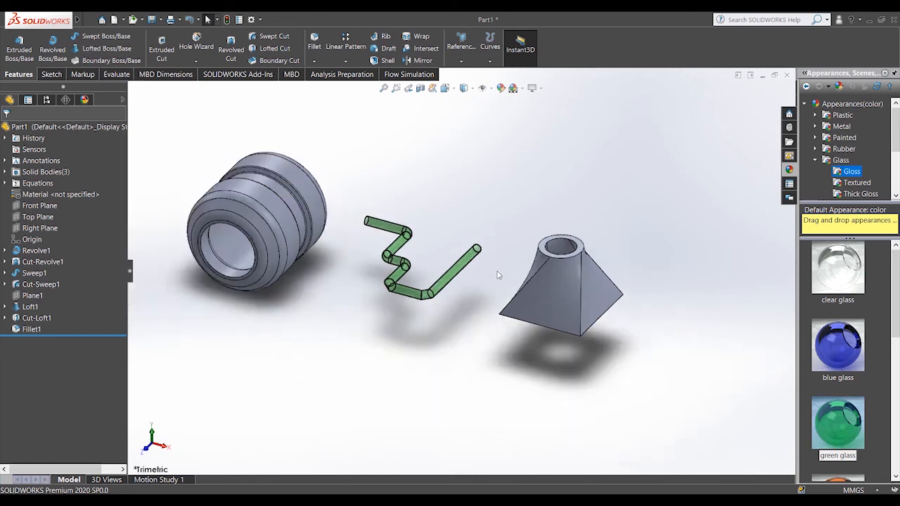
{"action": "scroll", "coordinate": [500, 273], "scroll_direction": "up", "scroll_amount": 3}
{"action": "scroll", "coordinate": [466, 277], "scroll_direction": "down", "scroll_amount": 2}
{"action": "scroll", "coordinate": [567, 303], "scroll_direction": "up", "scroll_amount": 1}
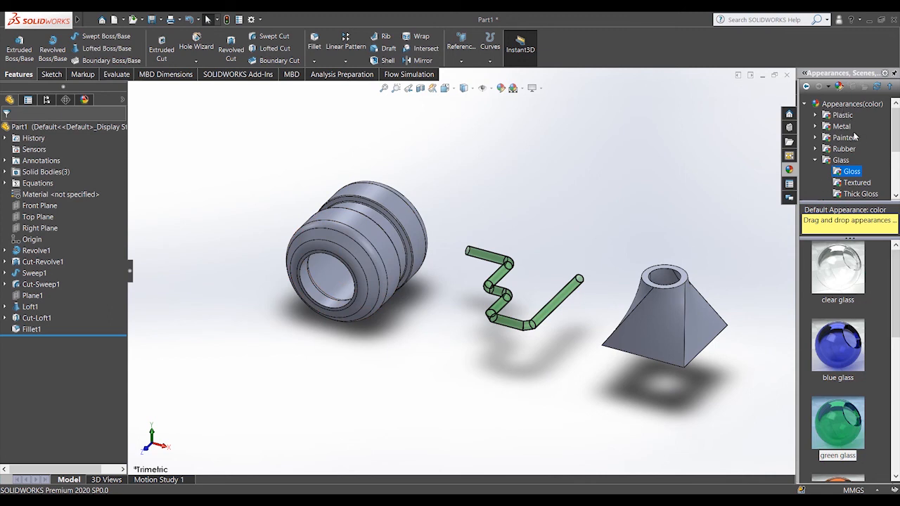
- Apply the polished steel appearance from the Metal > Steel category to the entire revolved body
{"action": "left_click", "coordinate": [818, 127]}
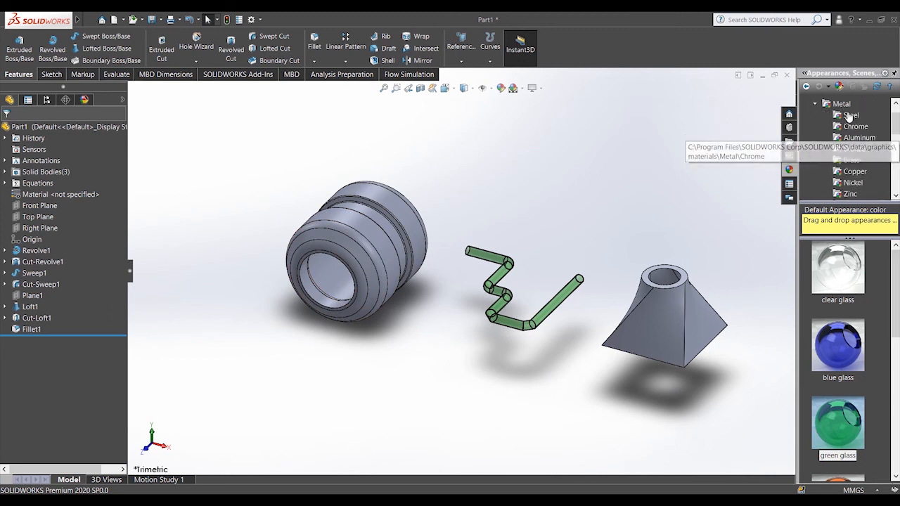
{"action": "left_click", "coordinate": [847, 116]}
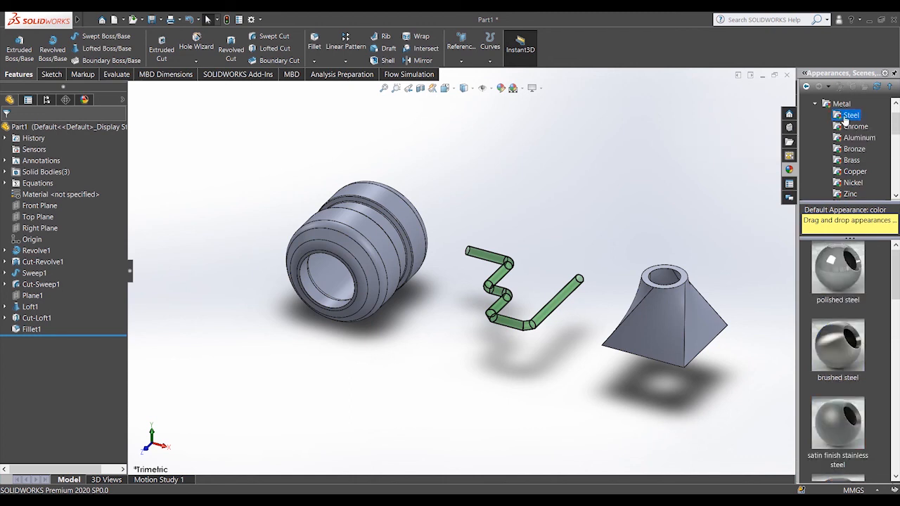
{"action": "left_click_drag", "start_coordinate": [845, 285], "coordinate": [373, 214]}
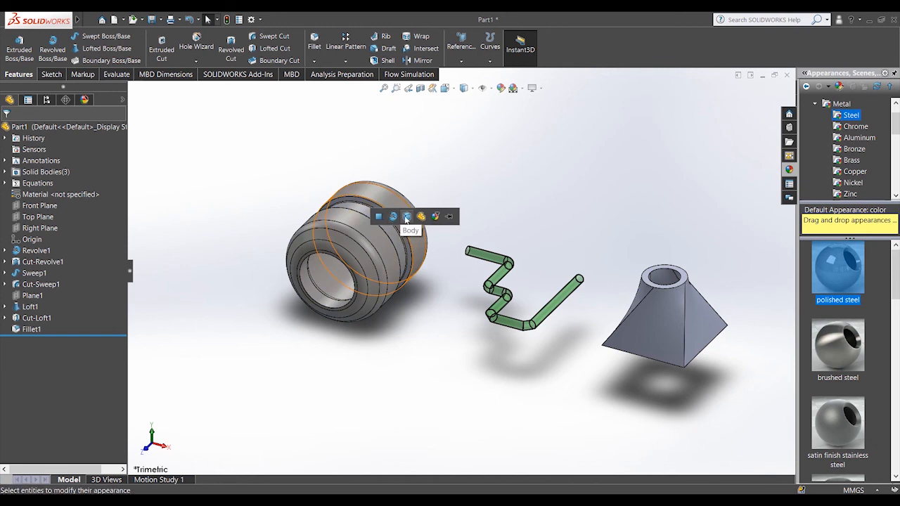
{"action": "left_click", "coordinate": [408, 218]}
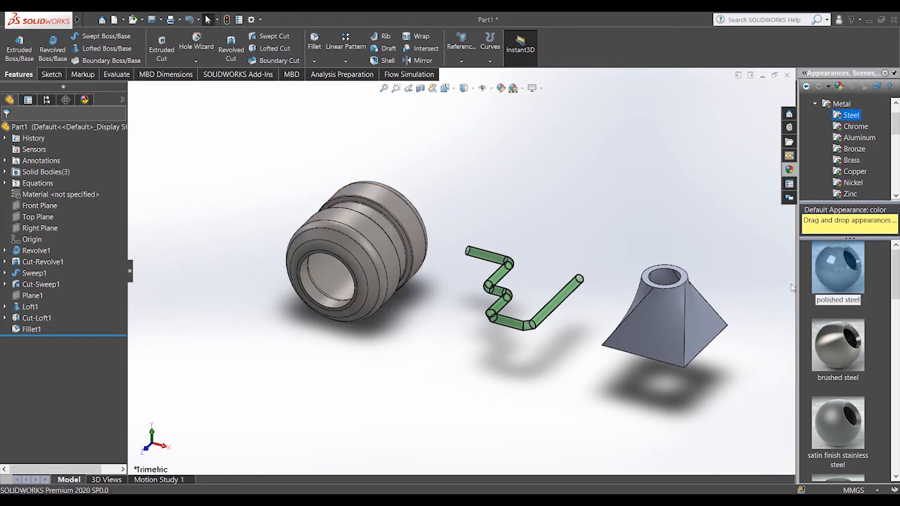
- Apply the large spark erosion plastic blue appearance from the Plastic > EDM category to the entire lofted body
{"action": "left_click", "coordinate": [820, 104]}
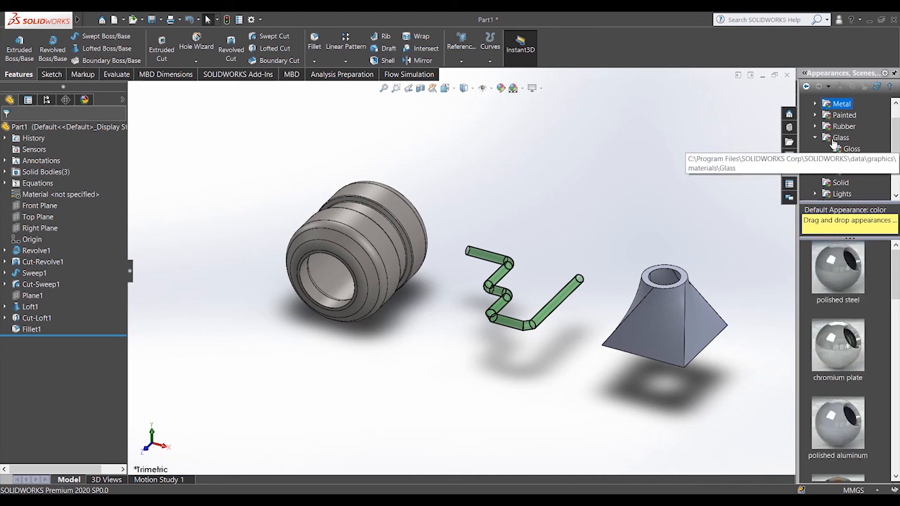
{"action": "left_click", "coordinate": [816, 137]}
{"action": "scroll", "coordinate": [832, 128], "scroll_direction": "up", "scroll_amount": 1}
{"action": "left_click", "coordinate": [817, 115]}
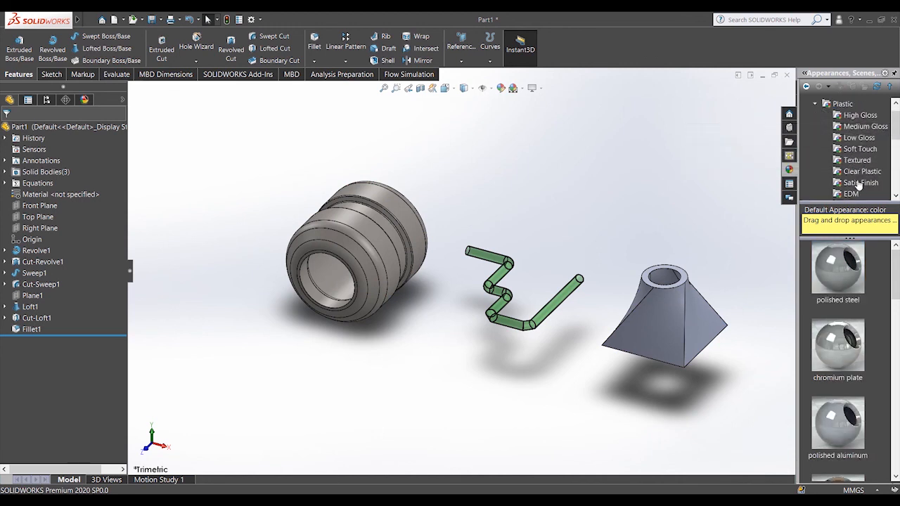
{"action": "left_click", "coordinate": [851, 193]}
{"action": "mouse_move", "coordinate": [841, 284]}
{"action": "left_mouse_down"}
{"action": "mouse_move", "coordinate": [676, 323]}
{"action": "mouse_move", "coordinate": [854, 282]}
{"action": "left_mouse_up"}
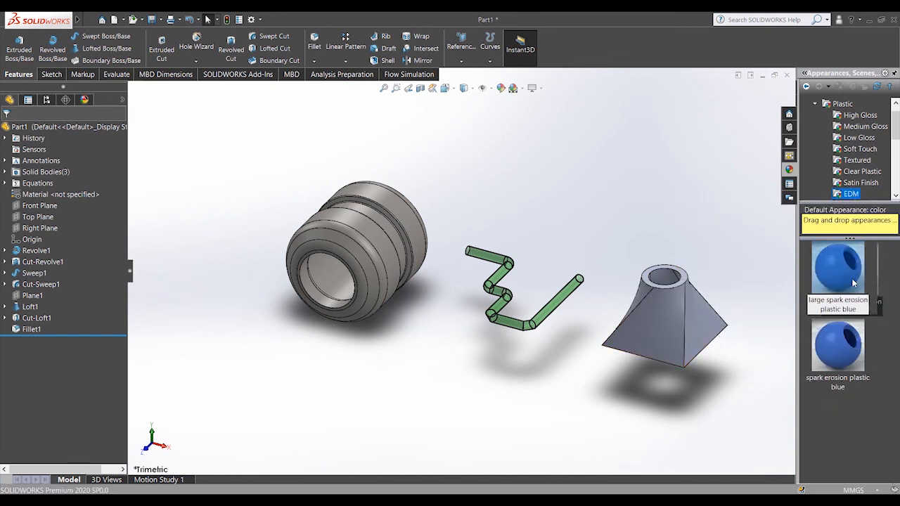
{"action": "key", "text": "Return"}
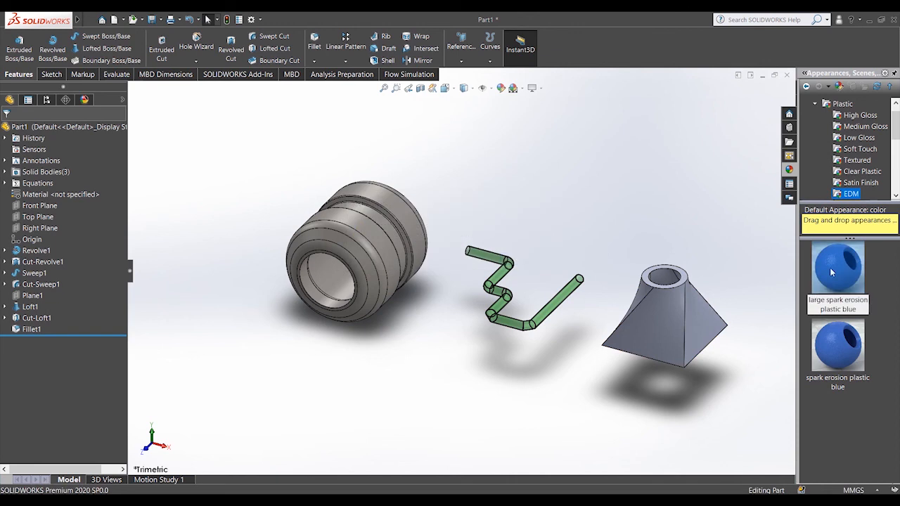
{"action": "left_click_drag", "start_coordinate": [830, 272], "coordinate": [668, 316]}
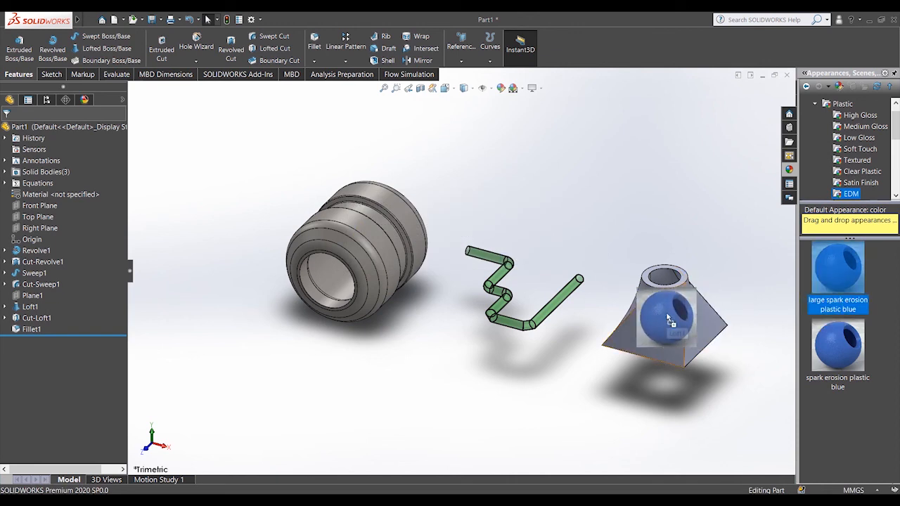
{"action": "left_click_drag", "start_coordinate": [669, 319], "coordinate": [669, 320]}
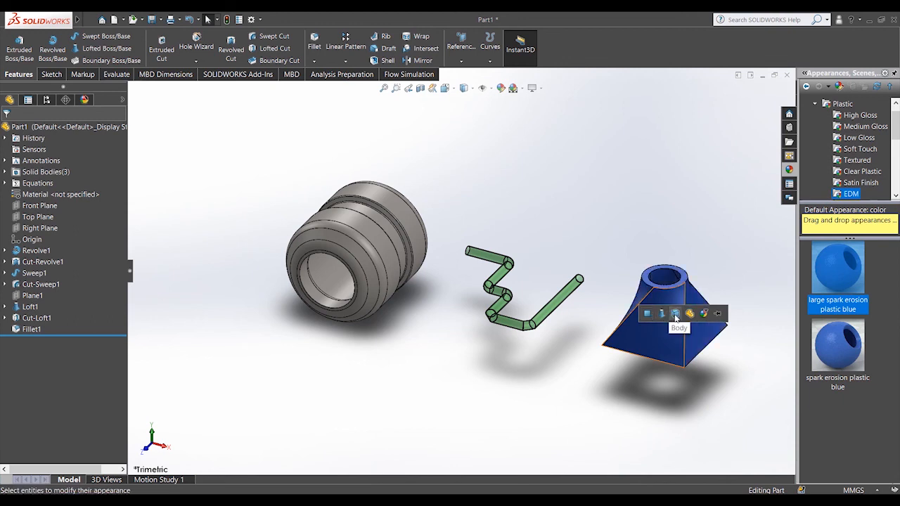
{"action": "left_click", "coordinate": [676, 316]}
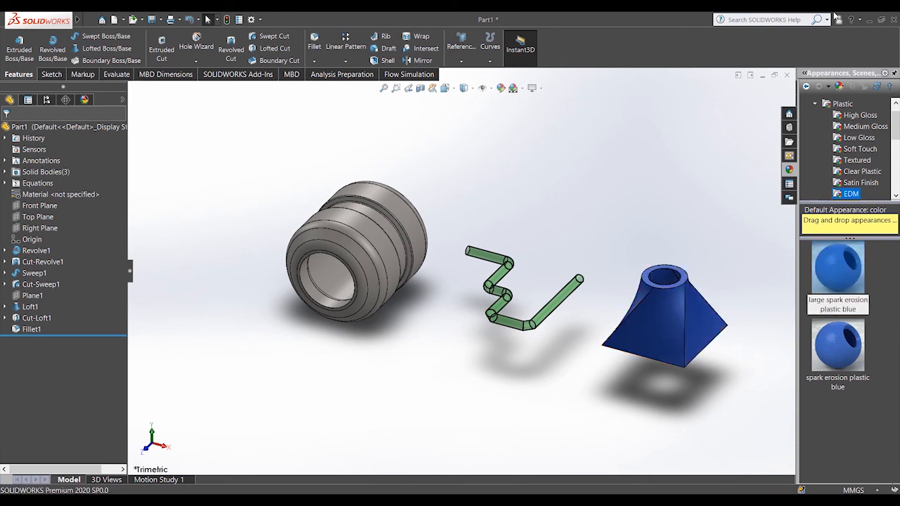
{"action": "scroll", "coordinate": [683, 263], "scroll_direction": "down", "scroll_amount": 2}
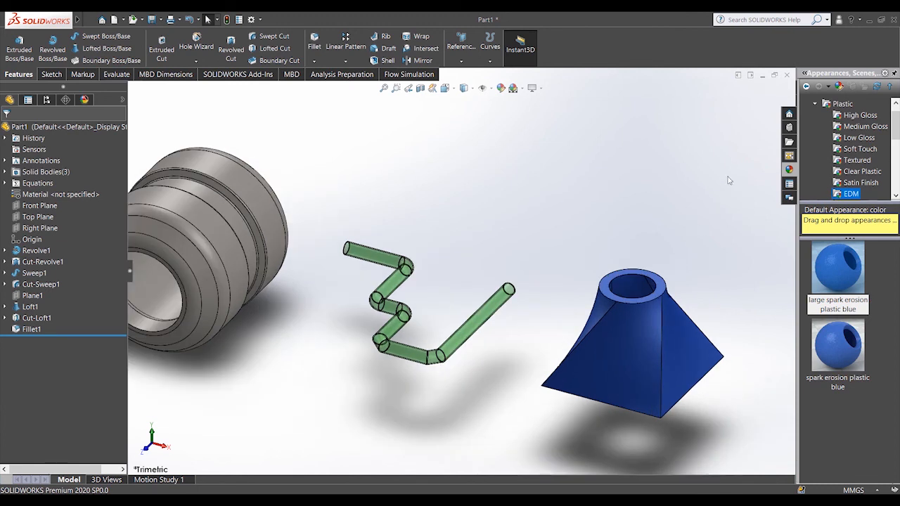
{"action": "scroll", "coordinate": [703, 226], "scroll_direction": "up", "scroll_amount": 3}
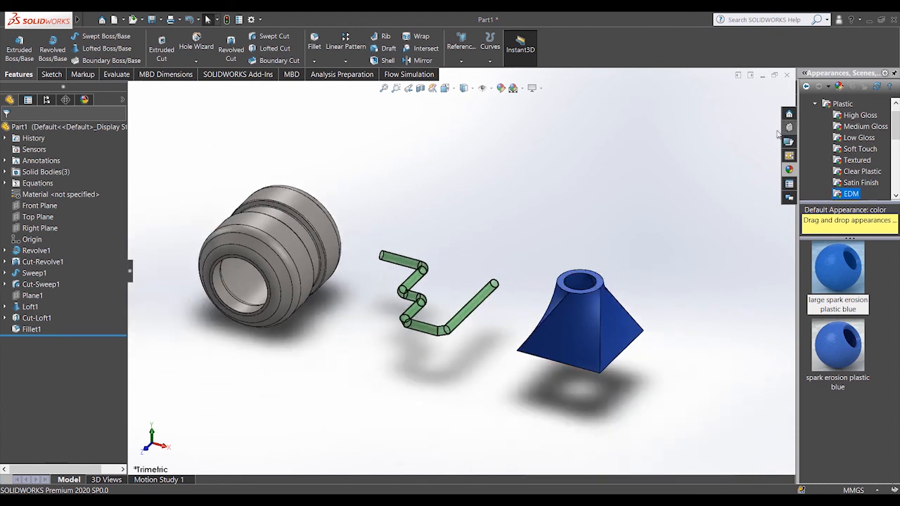
{"action": "scroll", "coordinate": [246, 225], "scroll_direction": "down", "scroll_amount": 3}
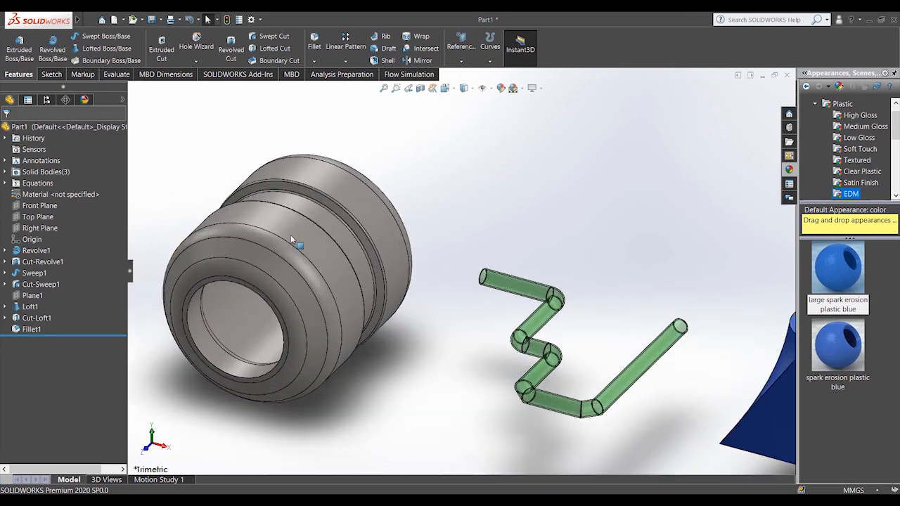
{"action": "scroll", "coordinate": [327, 213], "scroll_direction": "down", "scroll_amount": 1}
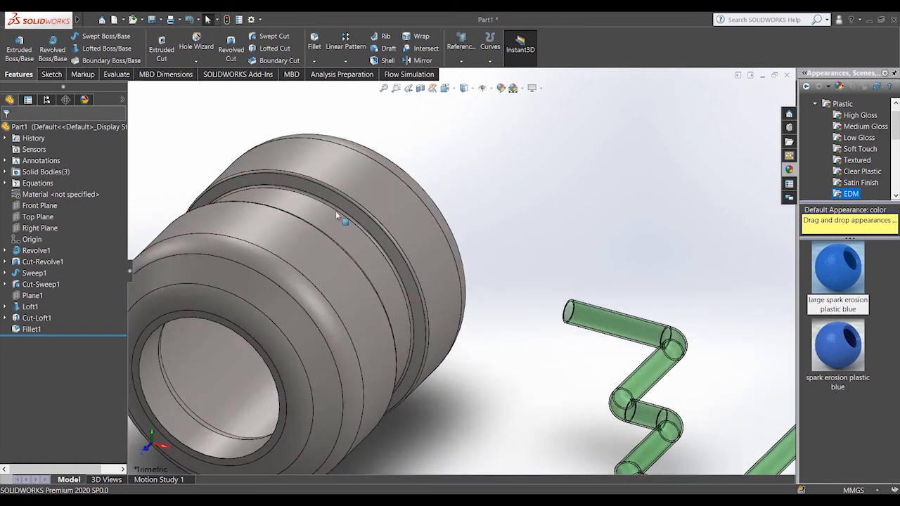
{"action": "right_click", "coordinate": [392, 200]}
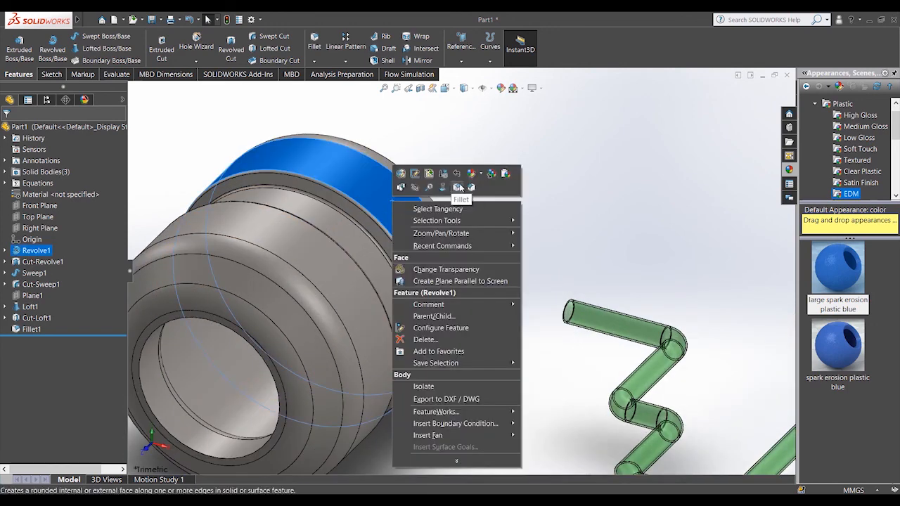
{"action": "key", "text": "Escape"}
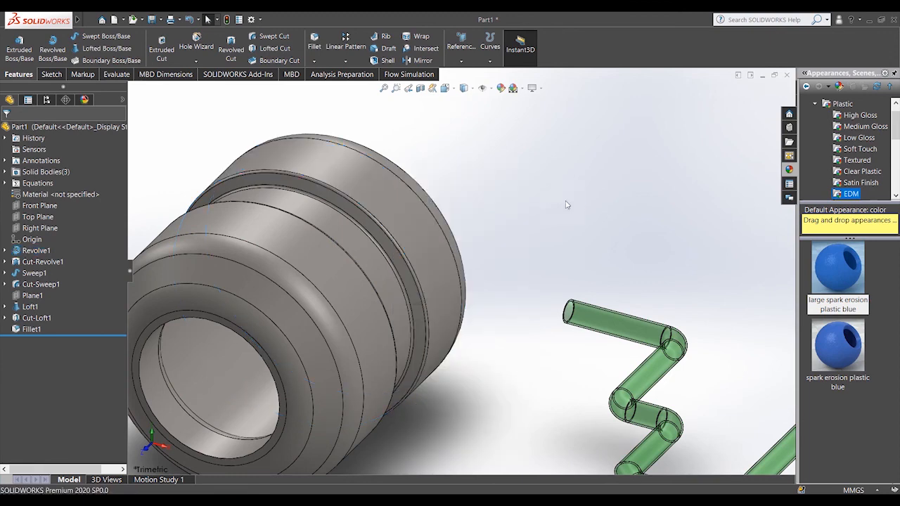
- Edit the revolved body's polished steel appearance and recolour it pale yellow from the standard swatches
{"action": "right_click", "coordinate": [371, 195]}
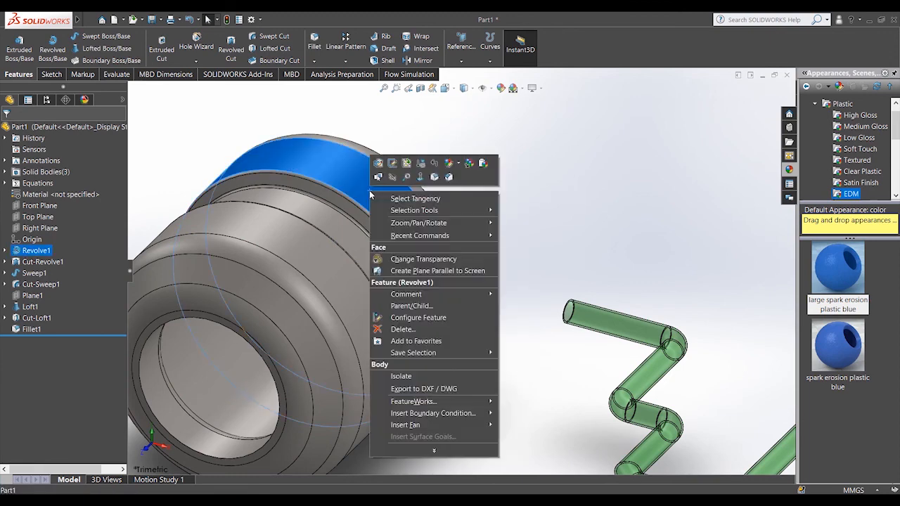
{"action": "left_click", "coordinate": [450, 164]}
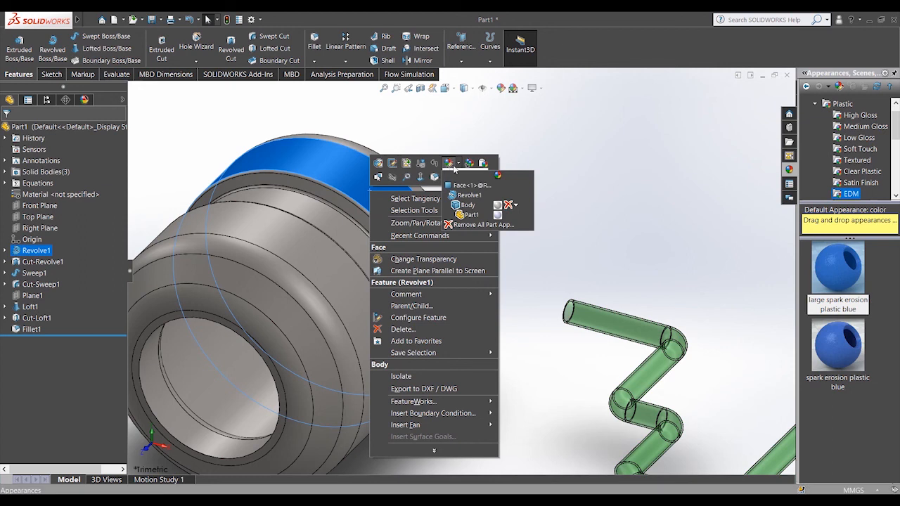
{"action": "left_click", "coordinate": [467, 207]}
{"action": "left_click", "coordinate": [400, 239]}
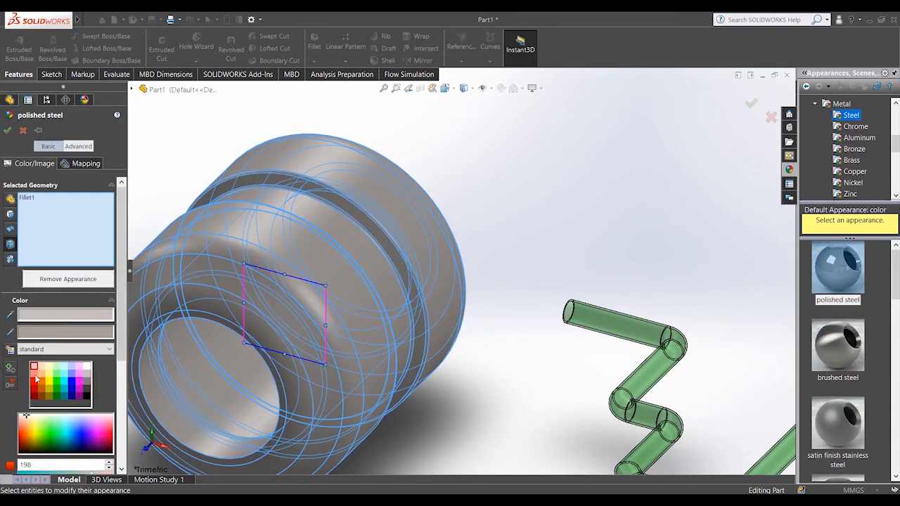
{"action": "left_click", "coordinate": [34, 376]}
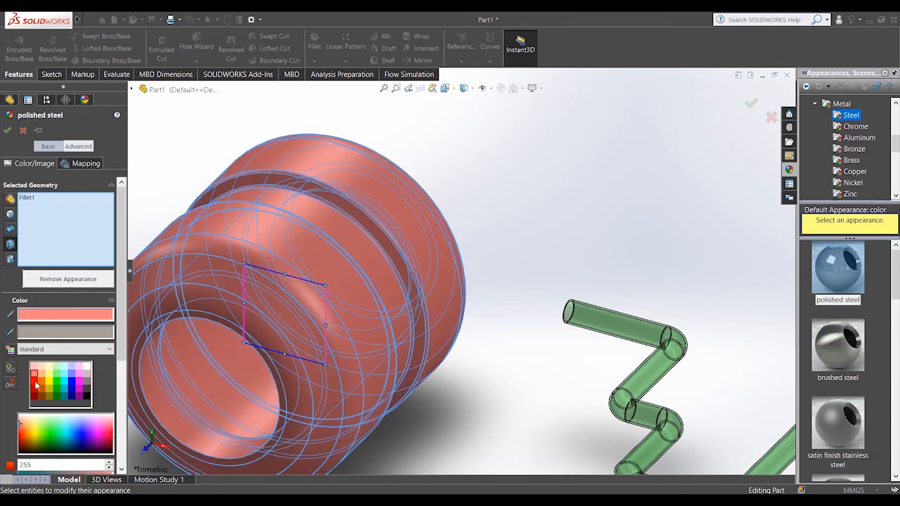
{"action": "left_click", "coordinate": [37, 385]}
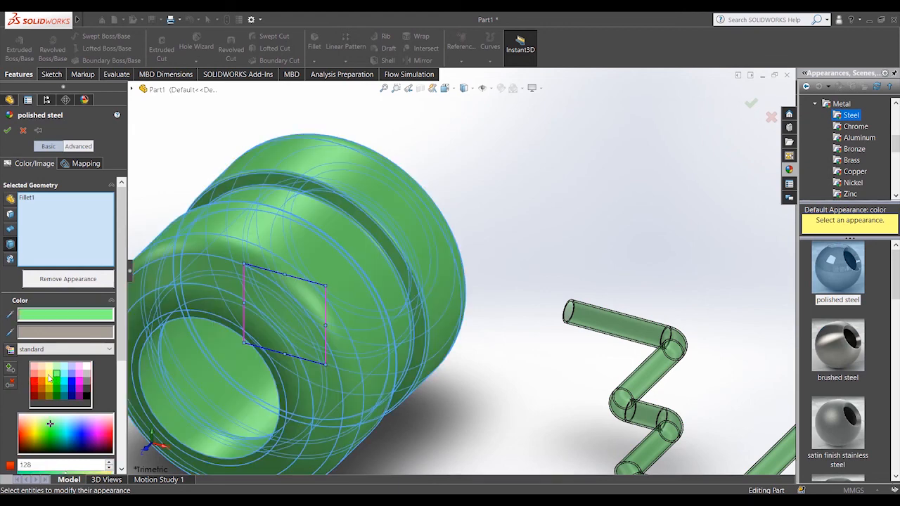
{"action": "left_click", "coordinate": [71, 369]}
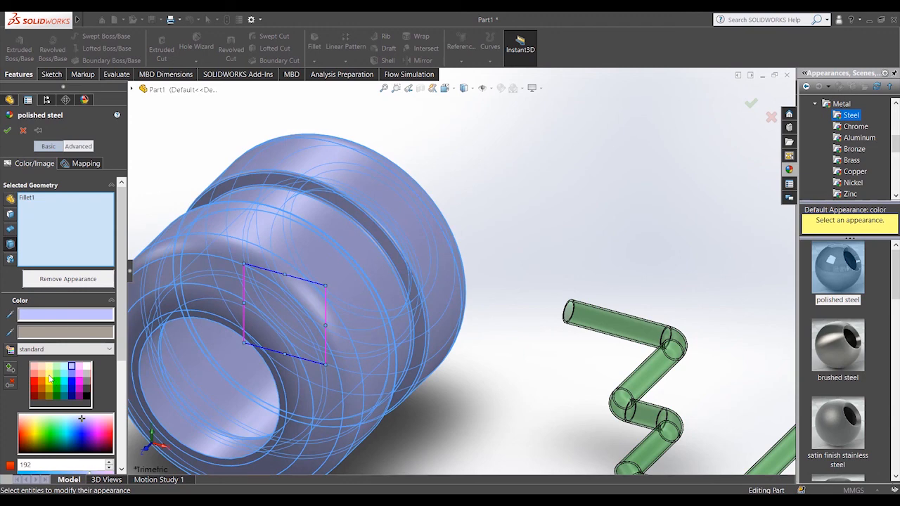
{"action": "left_click", "coordinate": [49, 377]}
{"action": "left_click", "coordinate": [50, 366]}
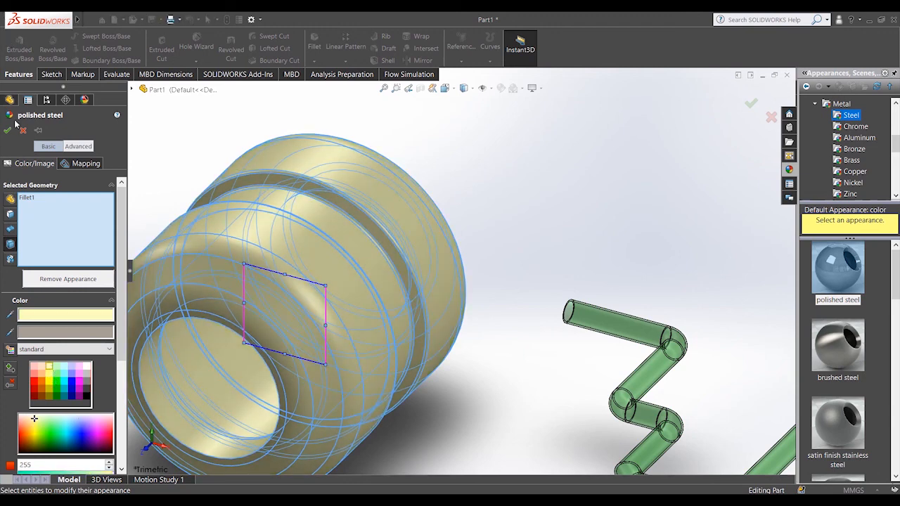
{"action": "left_click", "coordinate": [8, 130]}
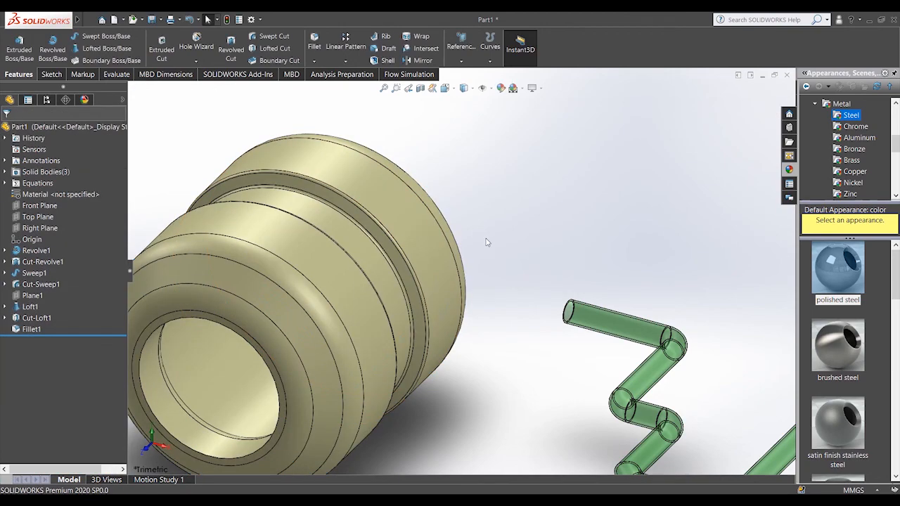
- Colour only the ring-shaped band face on the revolved body's front end bright red from the standard swatches
{"action": "scroll", "coordinate": [504, 313], "scroll_direction": "up", "scroll_amount": 5}
{"action": "scroll", "coordinate": [504, 315], "scroll_direction": "down", "scroll_amount": 2}
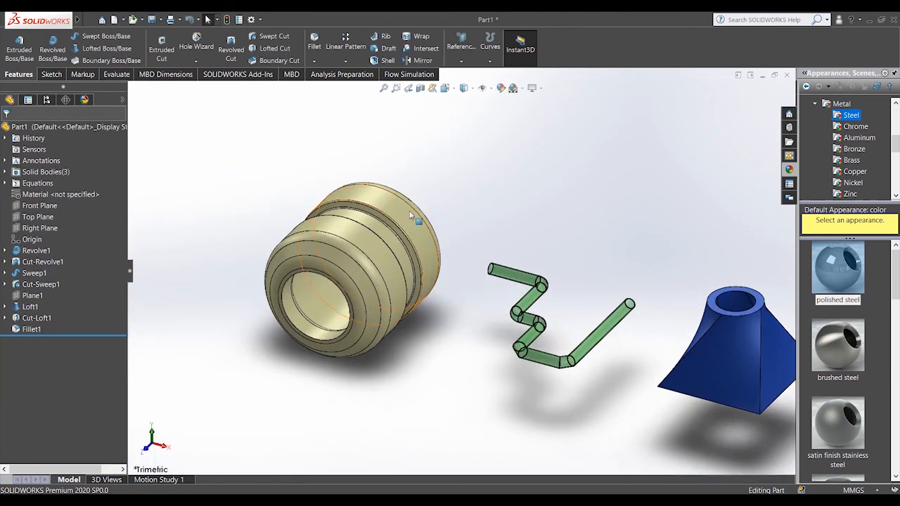
{"action": "scroll", "coordinate": [410, 214], "scroll_direction": "down", "scroll_amount": 3}
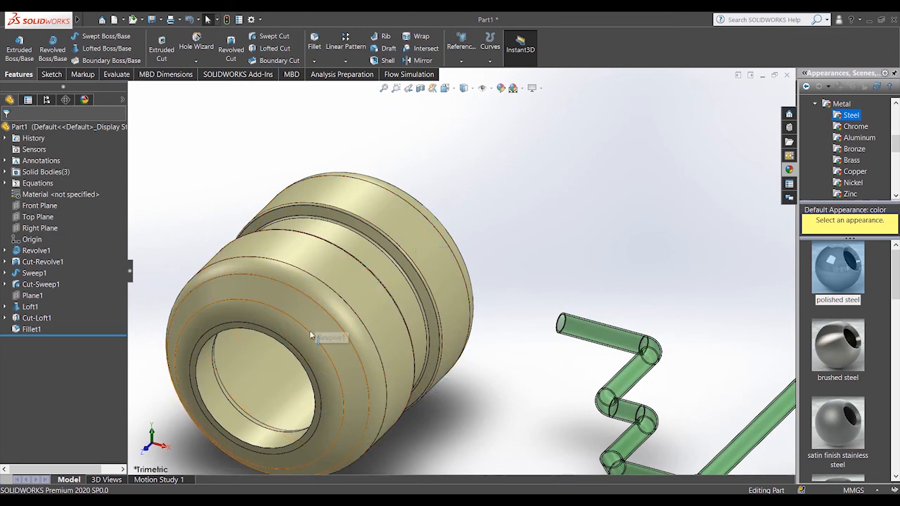
{"action": "scroll", "coordinate": [322, 301], "scroll_direction": "down", "scroll_amount": 2}
{"action": "left_click", "coordinate": [323, 299]}
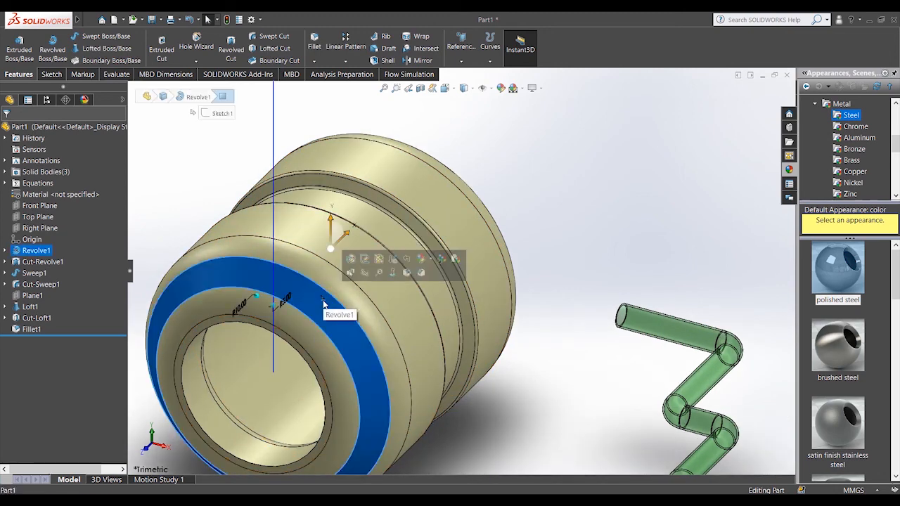
{"action": "left_click", "coordinate": [425, 261]}
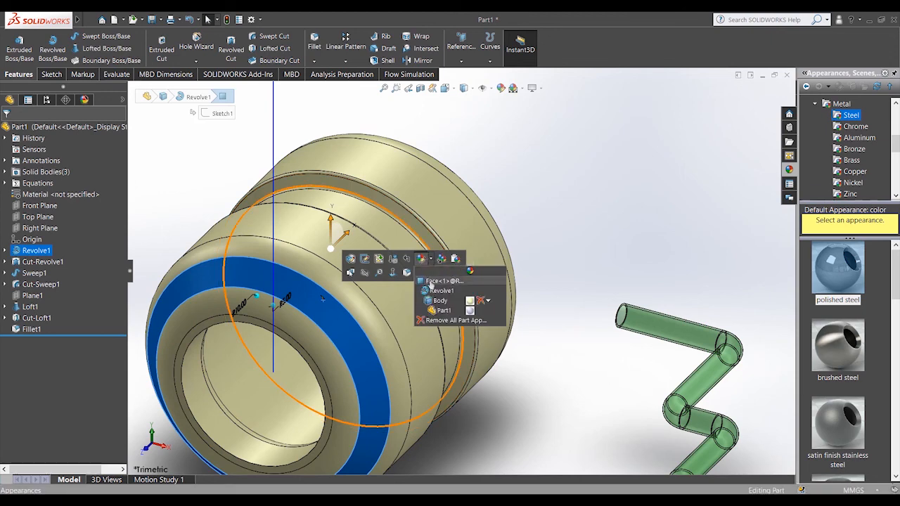
{"action": "left_click", "coordinate": [431, 282]}
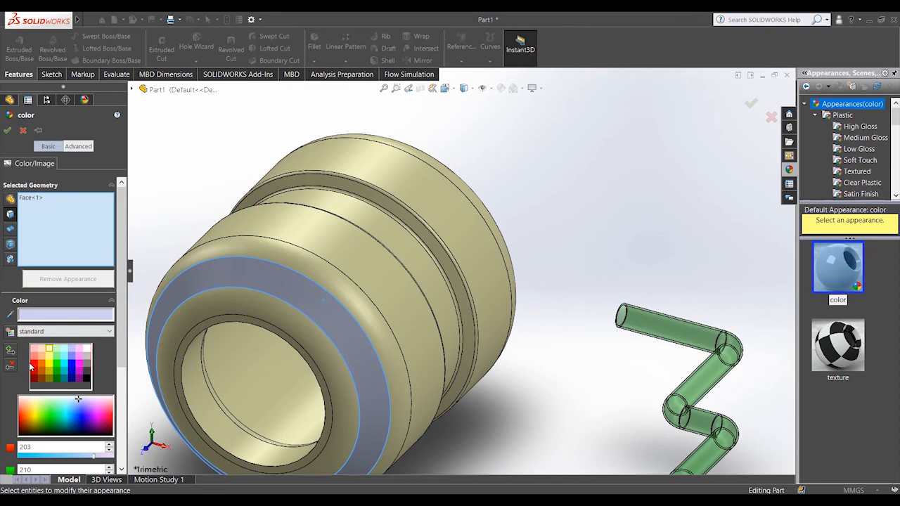
{"action": "left_click", "coordinate": [33, 366]}
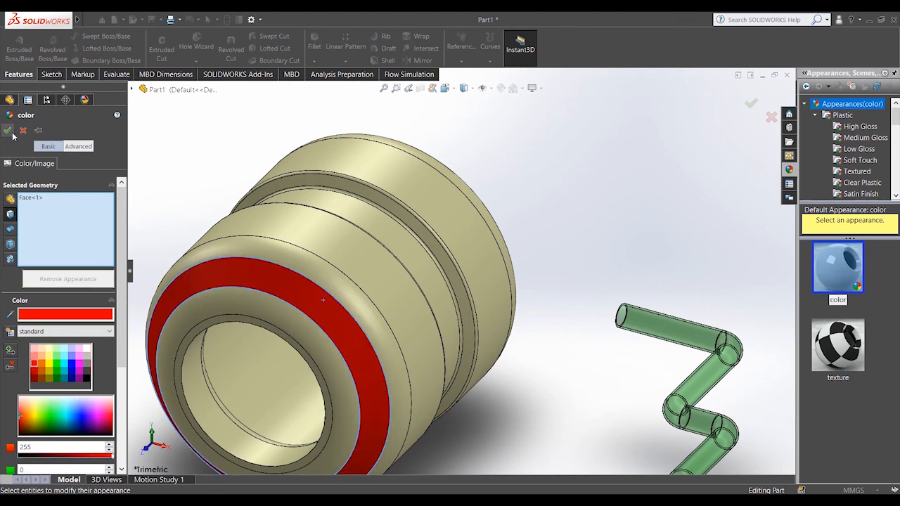
{"action": "left_click", "coordinate": [7, 130]}
{"action": "scroll", "coordinate": [474, 298], "scroll_direction": "up", "scroll_amount": 5}
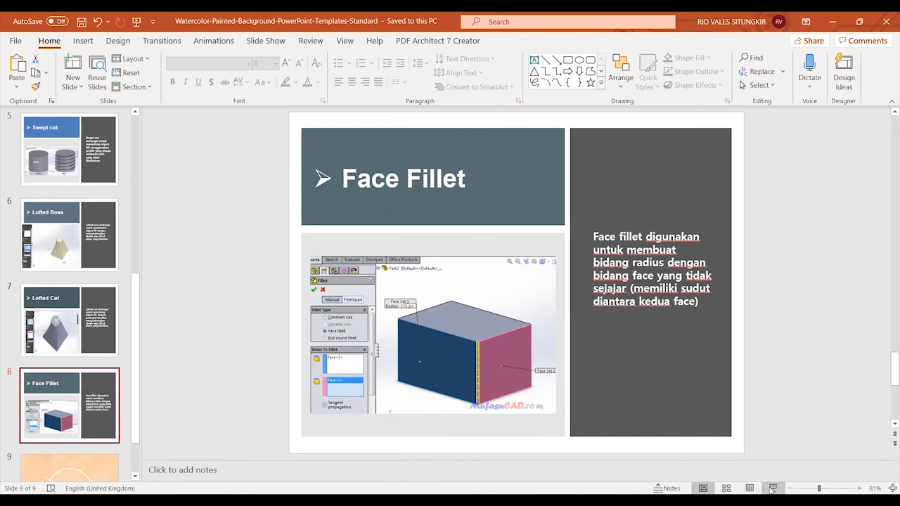
- Switch to PowerPoint, start the slide show from the Face Fillet slide, and advance to the closing TERIMAKASIH slide
{"action": "left_click", "coordinate": [772, 489]}
{"action": "key", "text": "Right"}
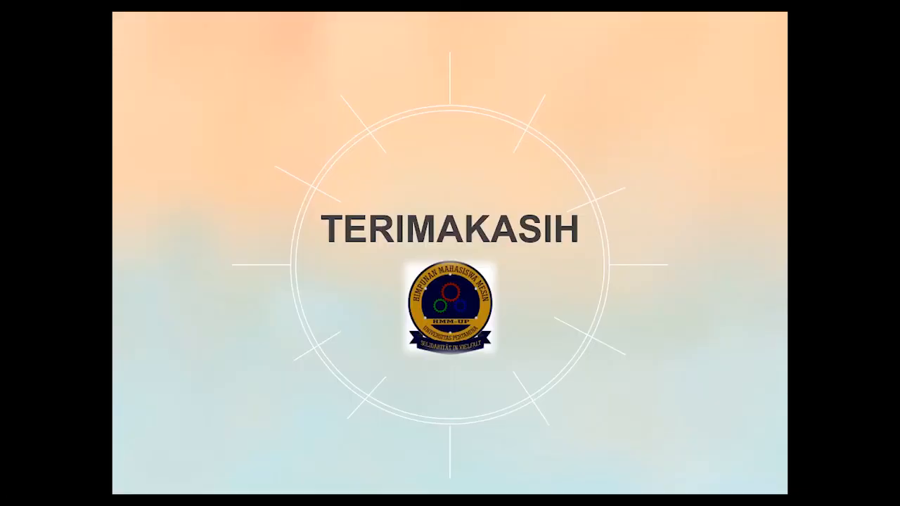